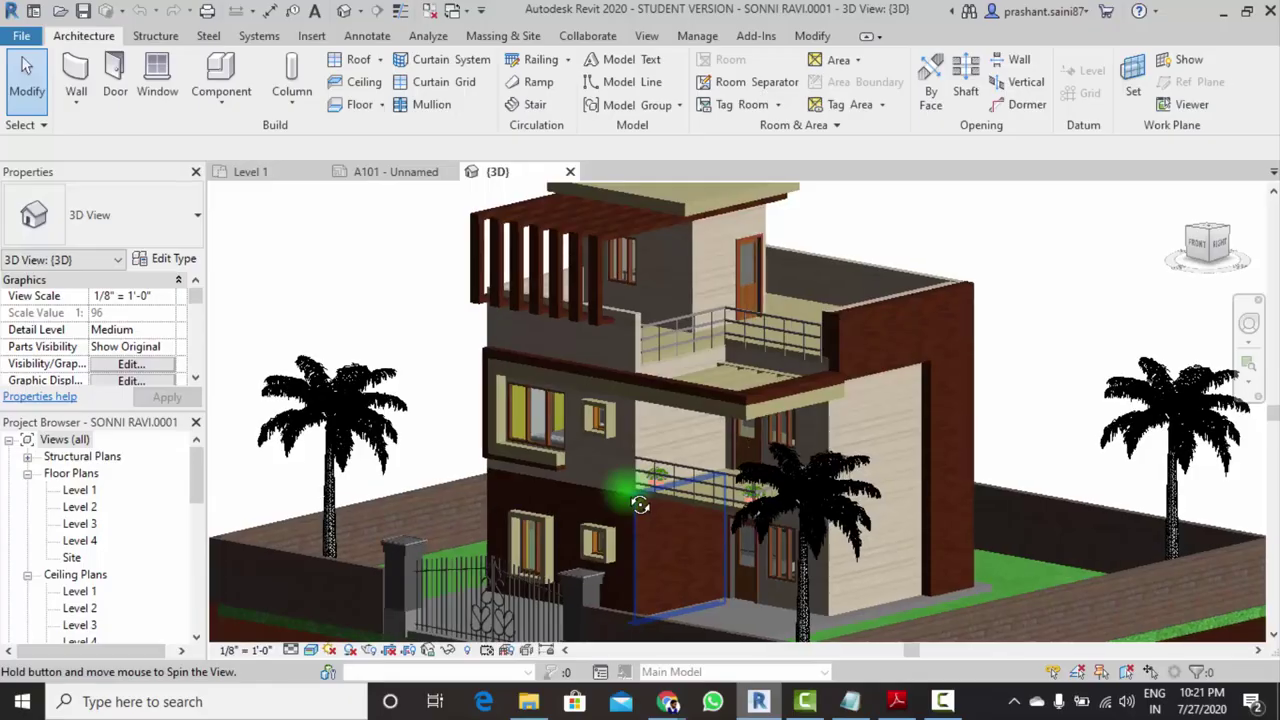
Start a window with the Fixed 16" x 24" type chosen in the Type Selector
scroll(614, 518, "up", 3)
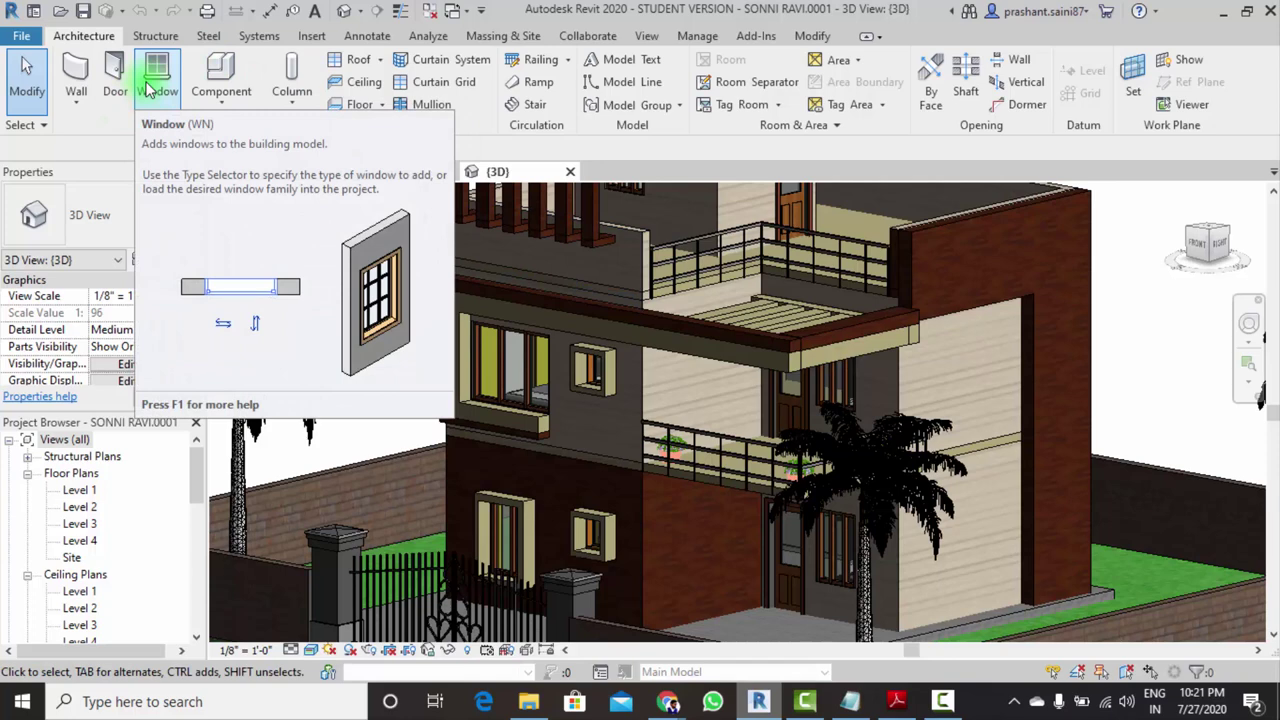
left_click(148, 88)
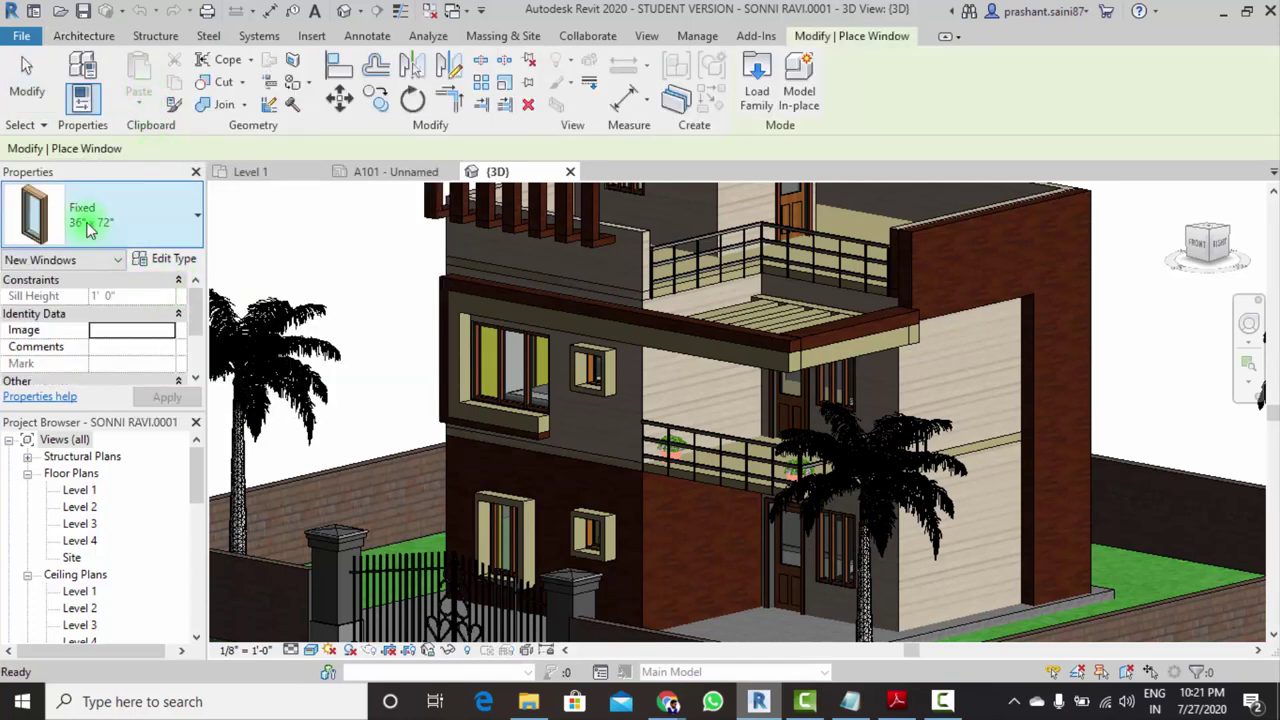
left_click(100, 215)
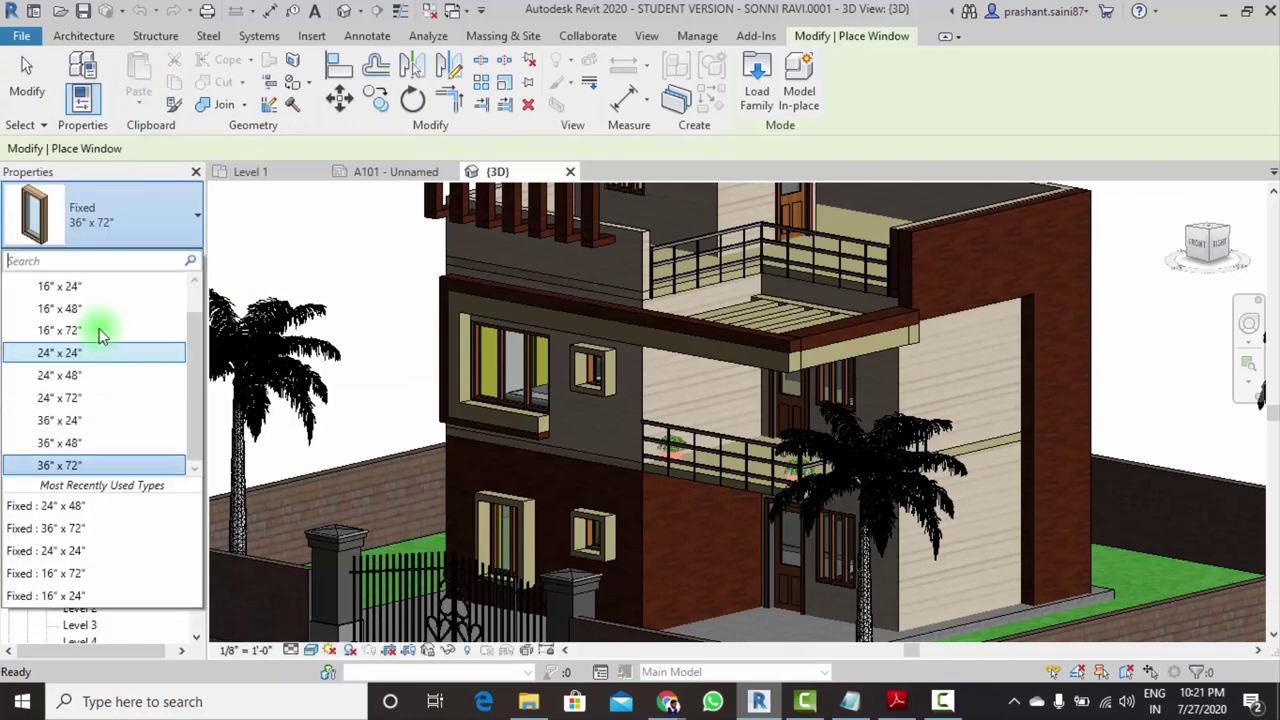
scroll(85, 400, "up", 1)
scroll(95, 345, "down", 1)
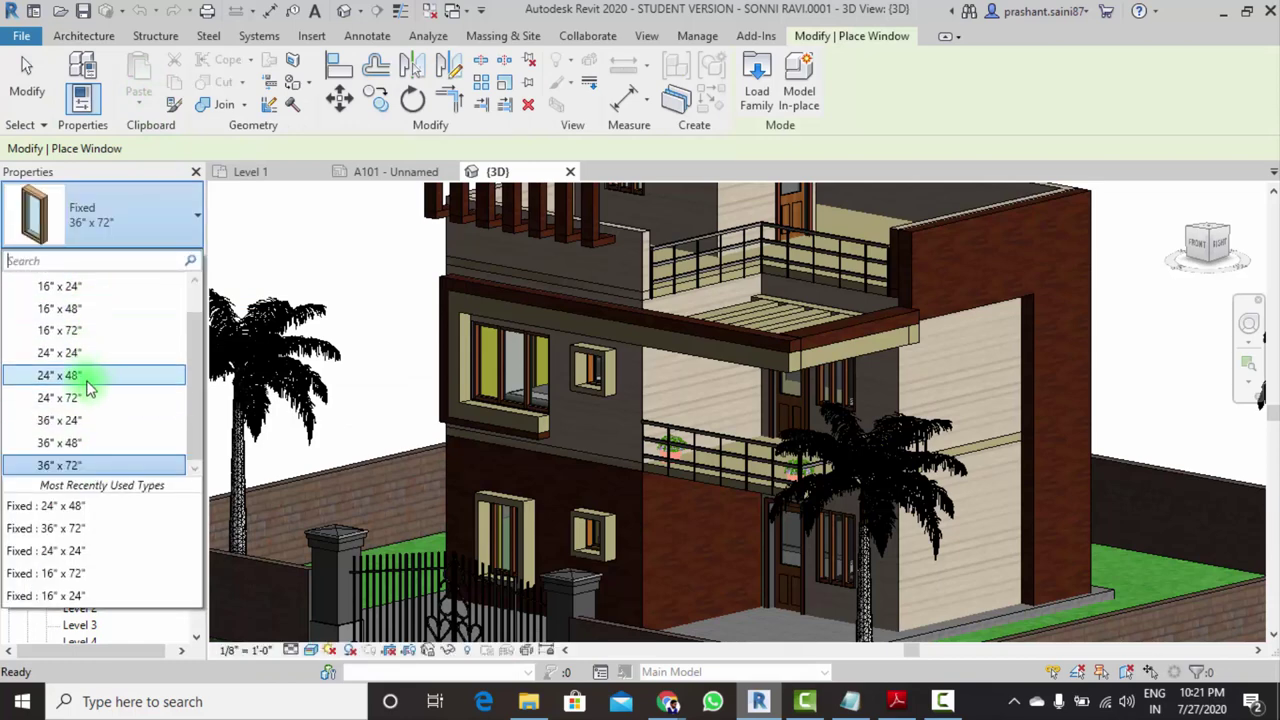
scroll(84, 355, "up", 1)
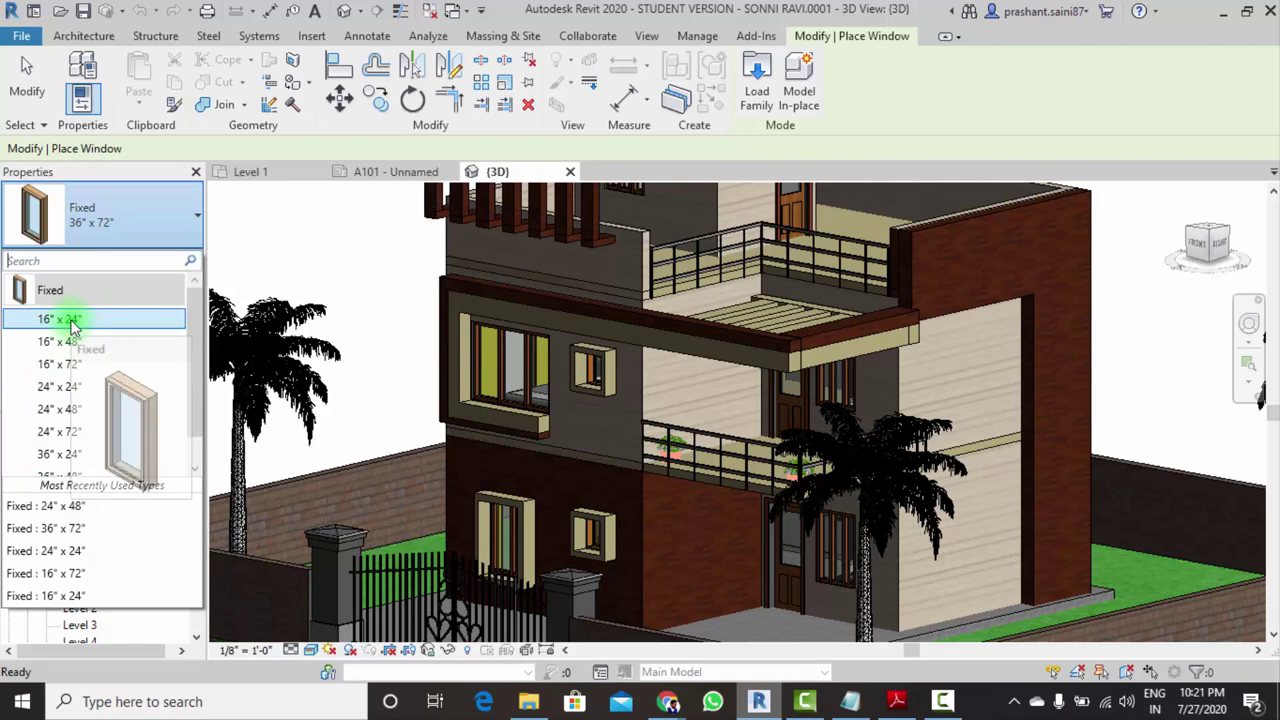
mouse_move(60, 319)
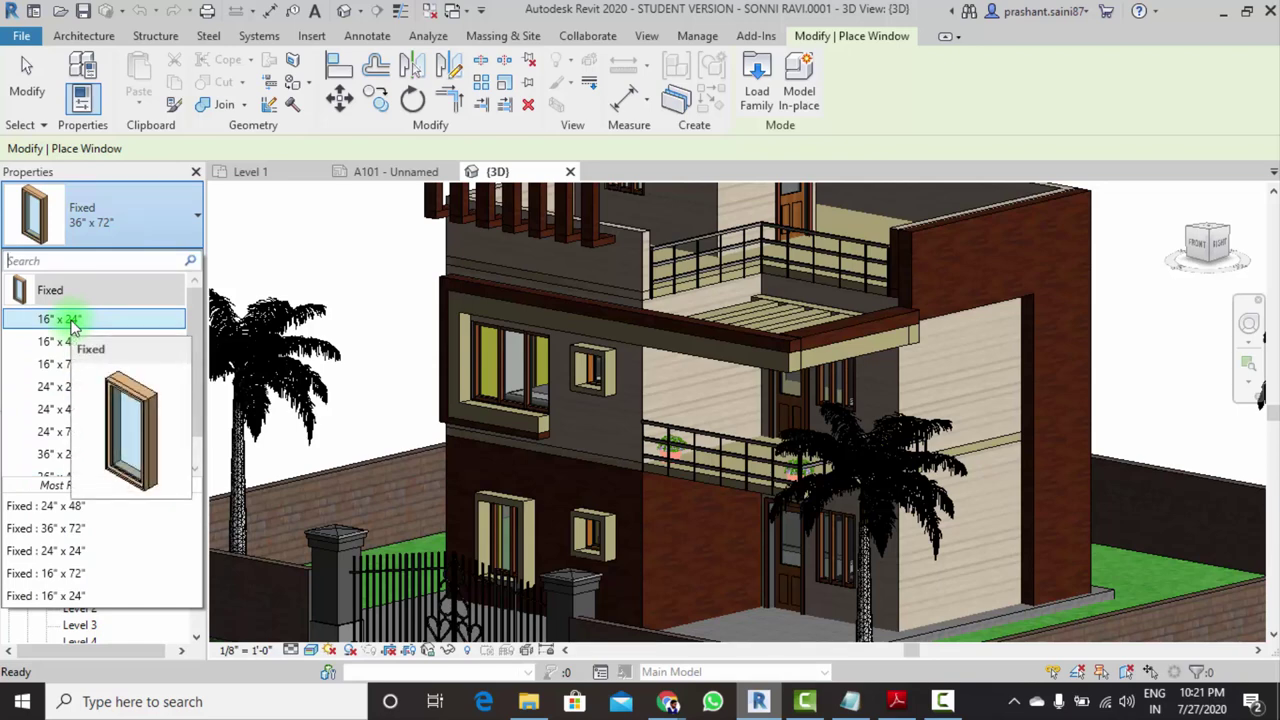
left_click(75, 320)
Place the Fixed window on the ground-floor brick wall beside the entrance
scroll(679, 547, "up", 2)
scroll(679, 547, "up", 2)
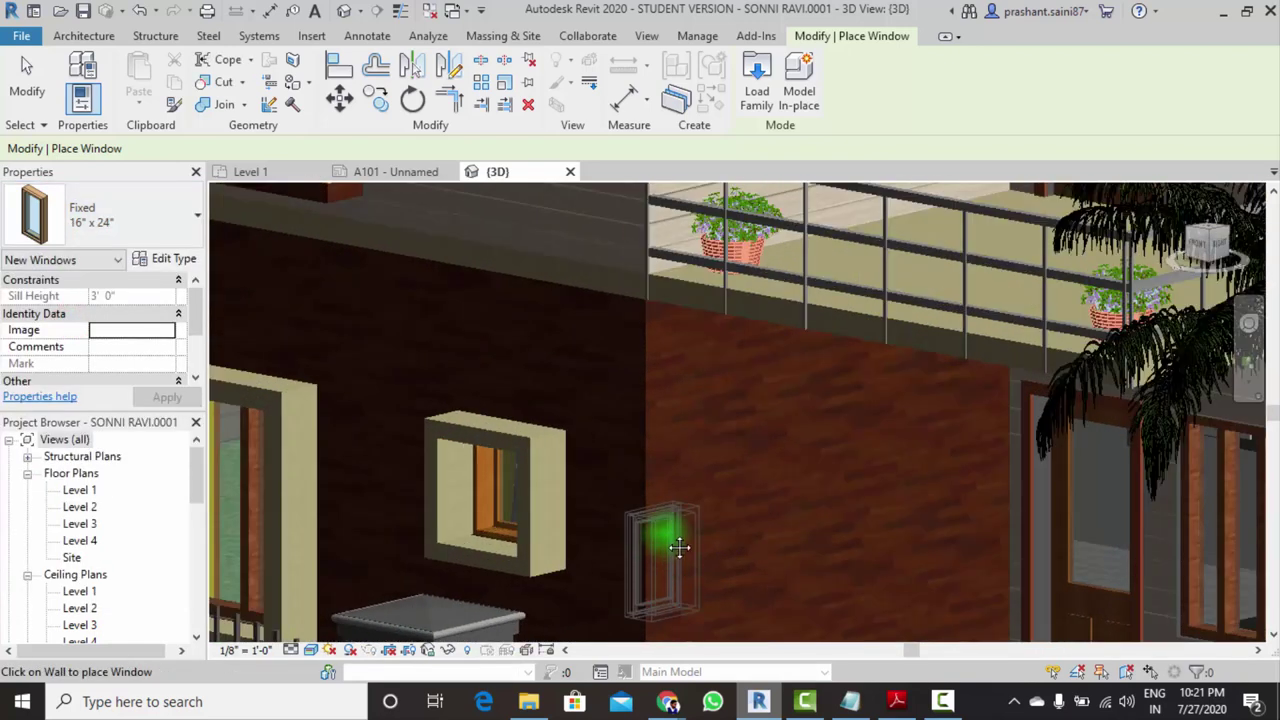
middle_click_drag(679, 547, 680, 435)
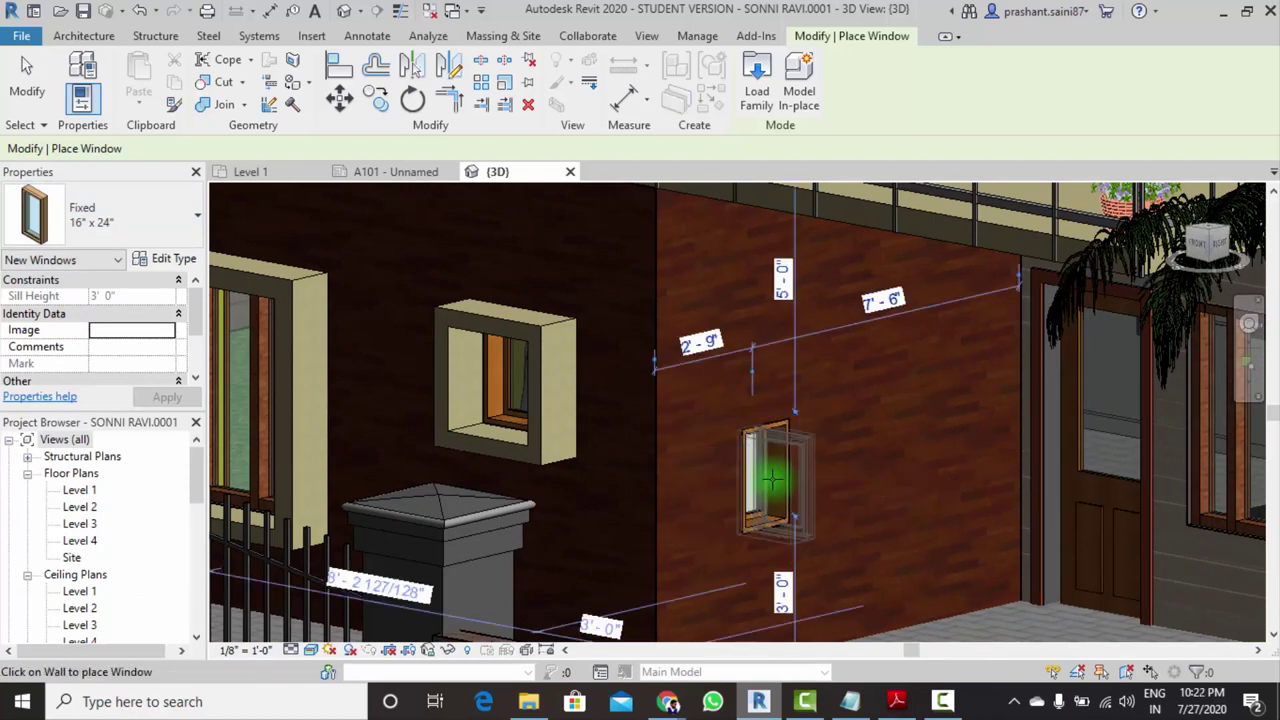
left_click(773, 481)
key("Escape")
key("Escape")
middle_click_drag(753, 472, 754, 515, "shift")
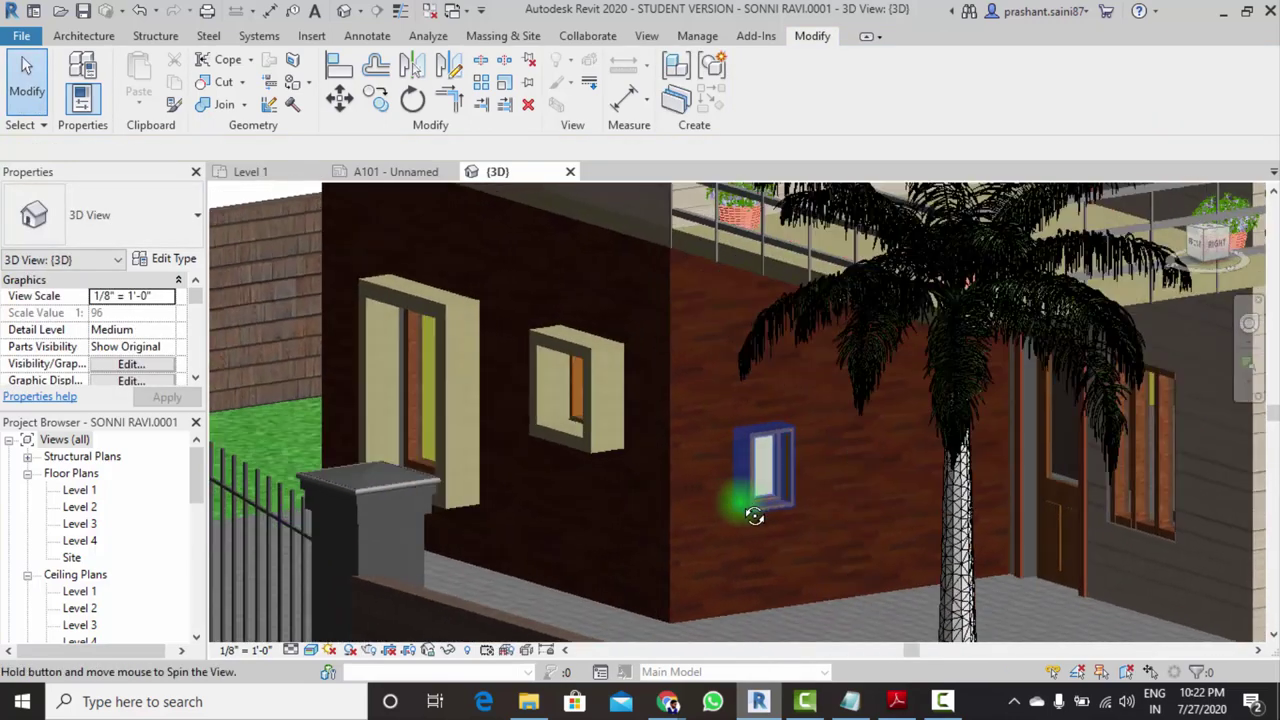
In the Level 1 floor plan, zoom in and select the new window beside the bed room
scroll(769, 504, "up", 3)
scroll(769, 504, "up", 4)
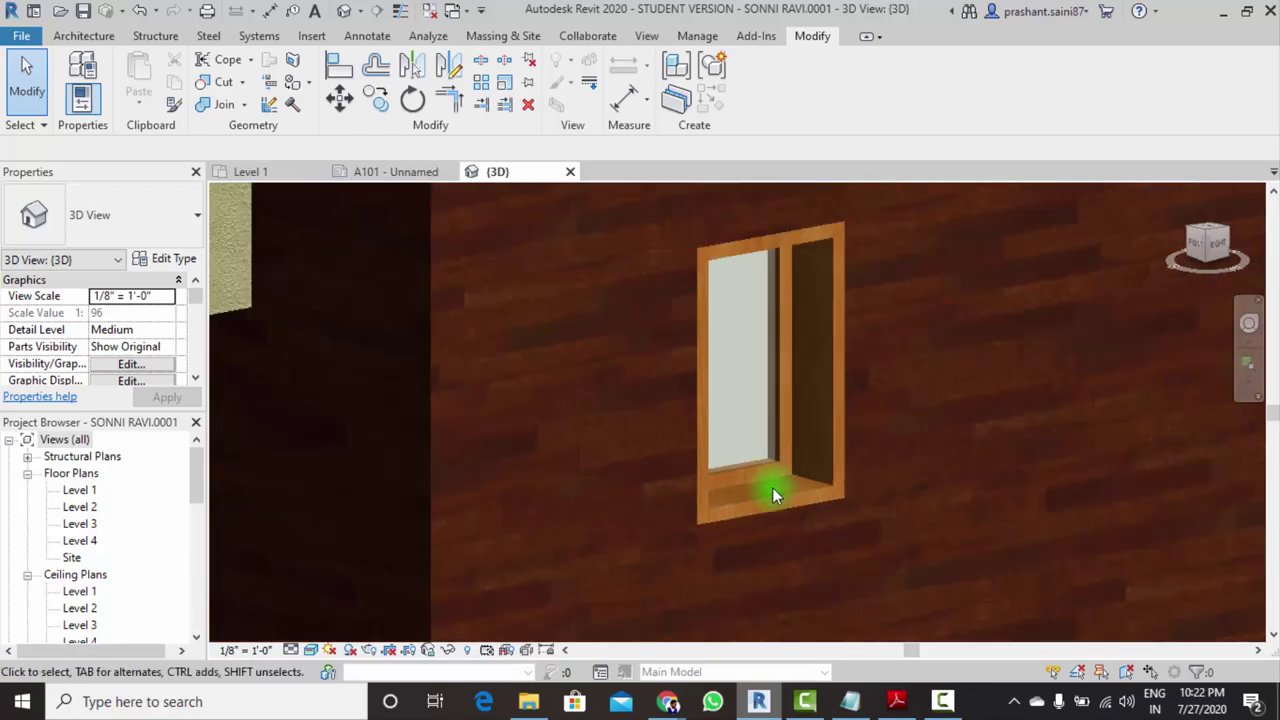
middle_click_drag(772, 487, 705, 372, "shift")
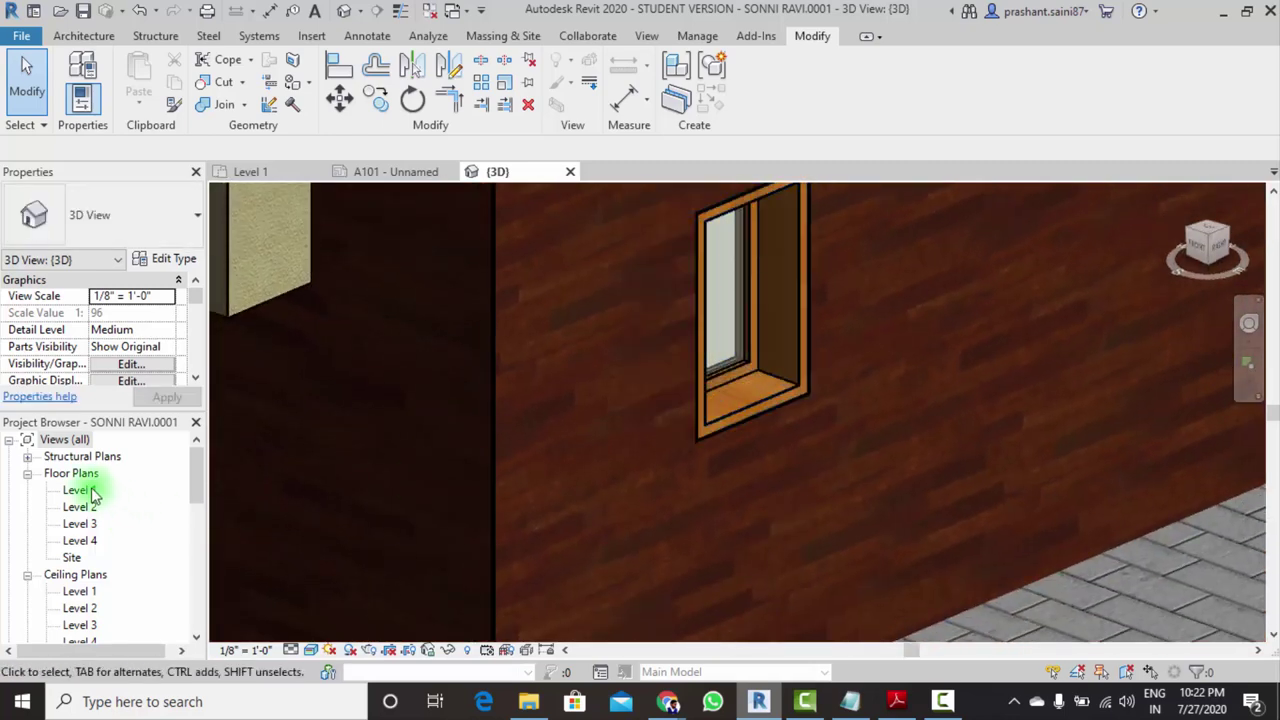
double_click(80, 491)
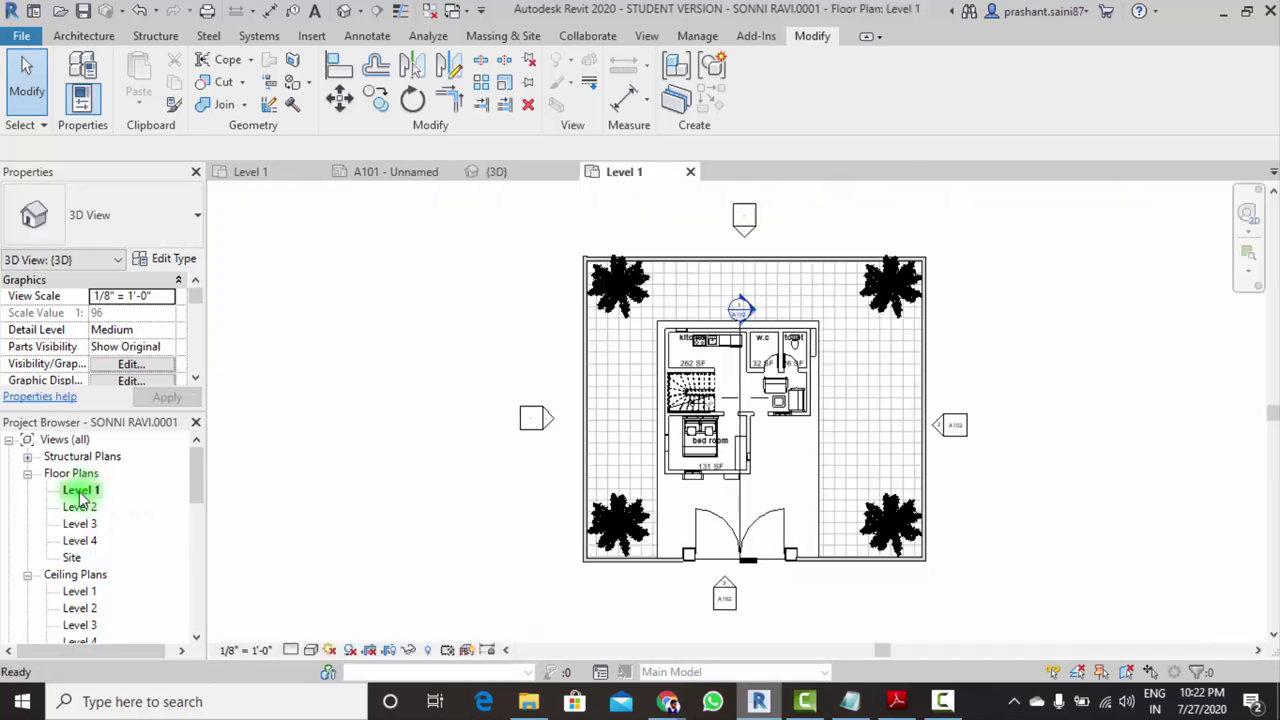
scroll(740, 335, "up", 3)
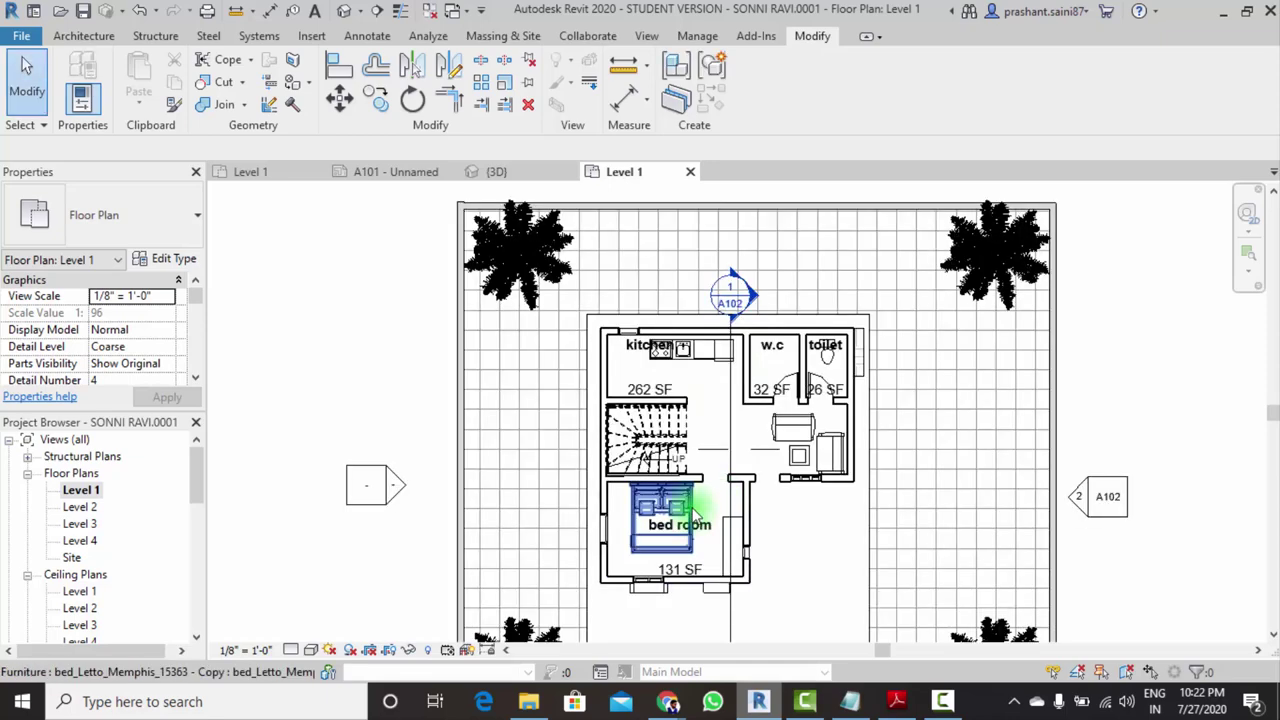
scroll(745, 525, "up", 3)
scroll(800, 591, "up", 2)
scroll(743, 400, "up", 2)
scroll(737, 391, "up", 2)
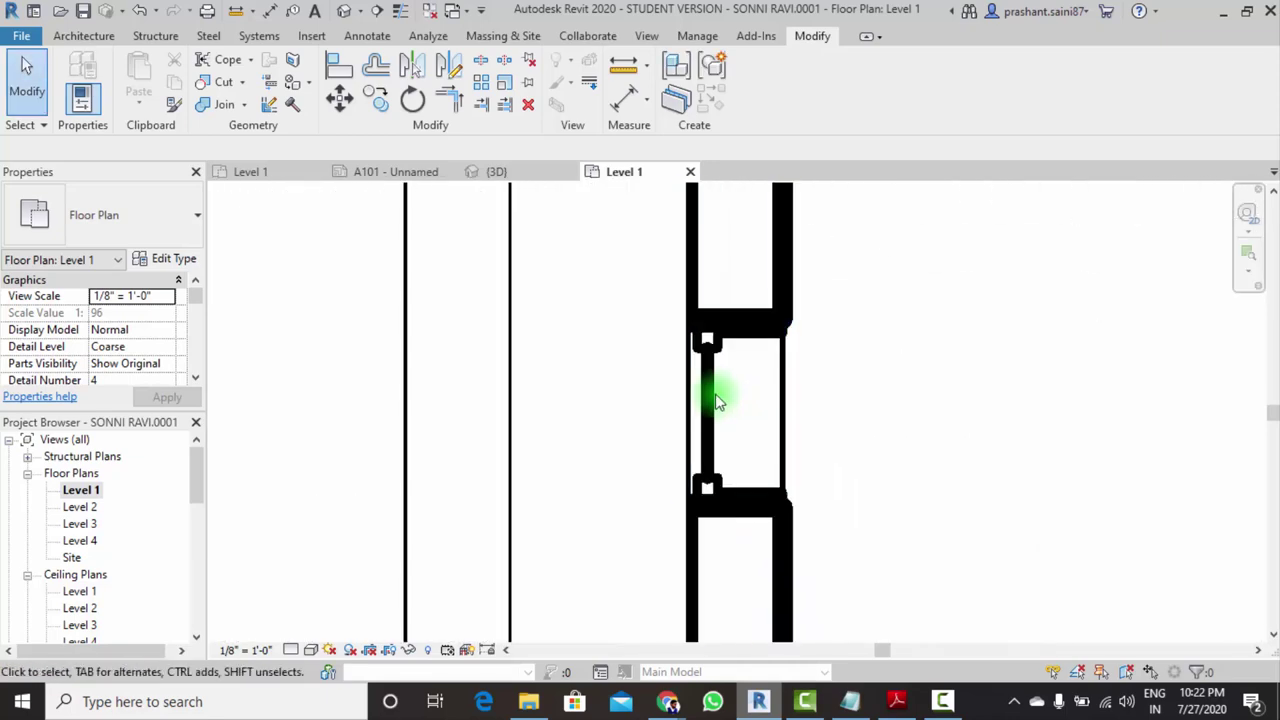
left_click(716, 398)
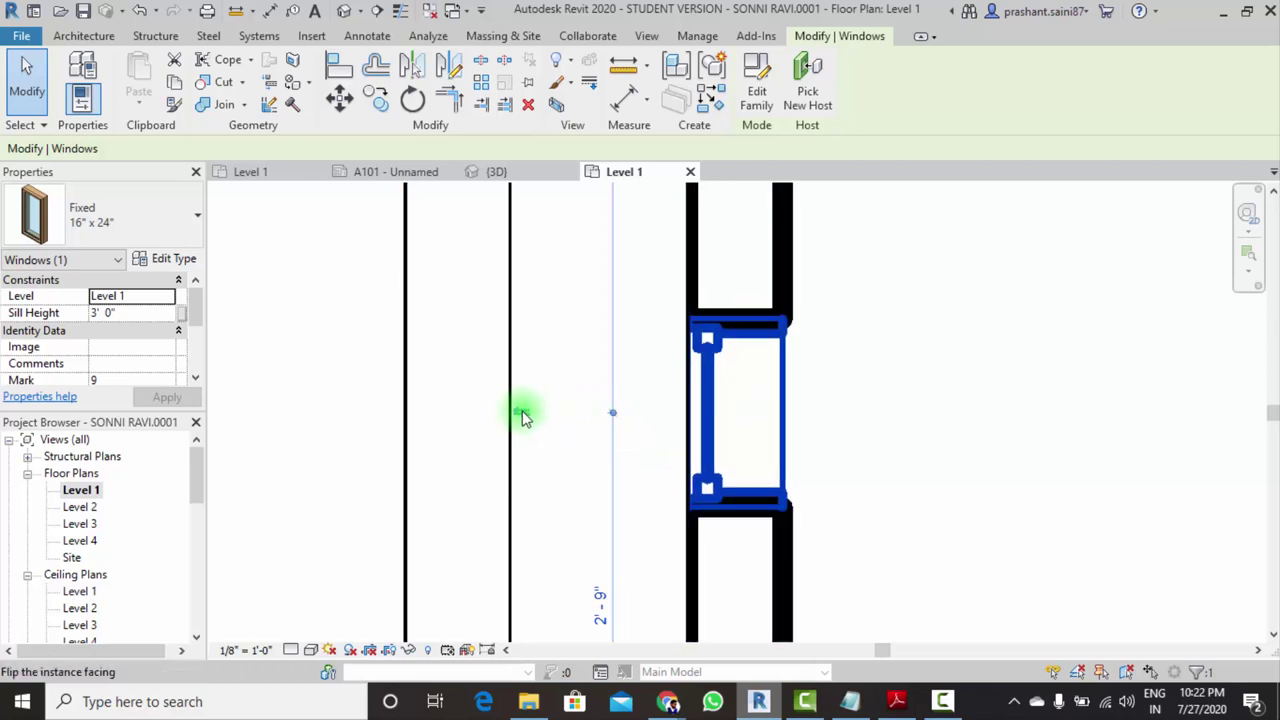
scroll(737, 400, "down", 2)
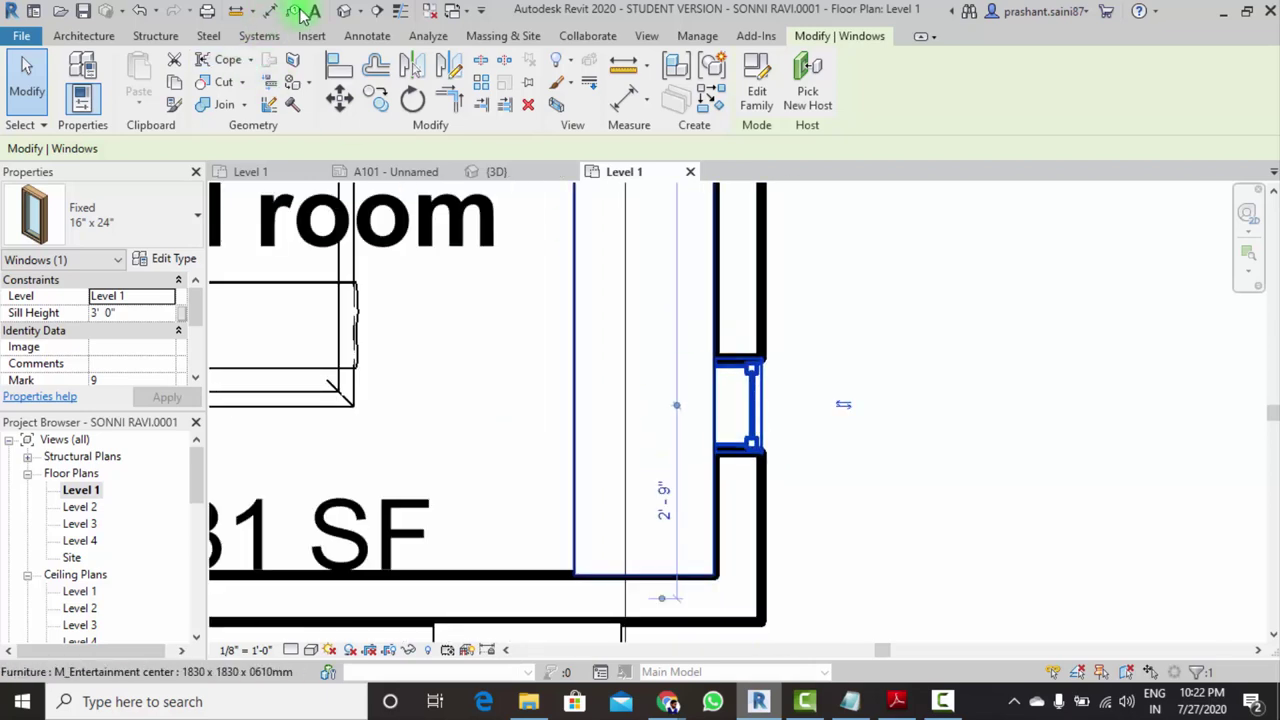
Back in the {3D} view, select the Fixed window showing its 2'-9" and 7'-6" offsets
left_click(343, 11)
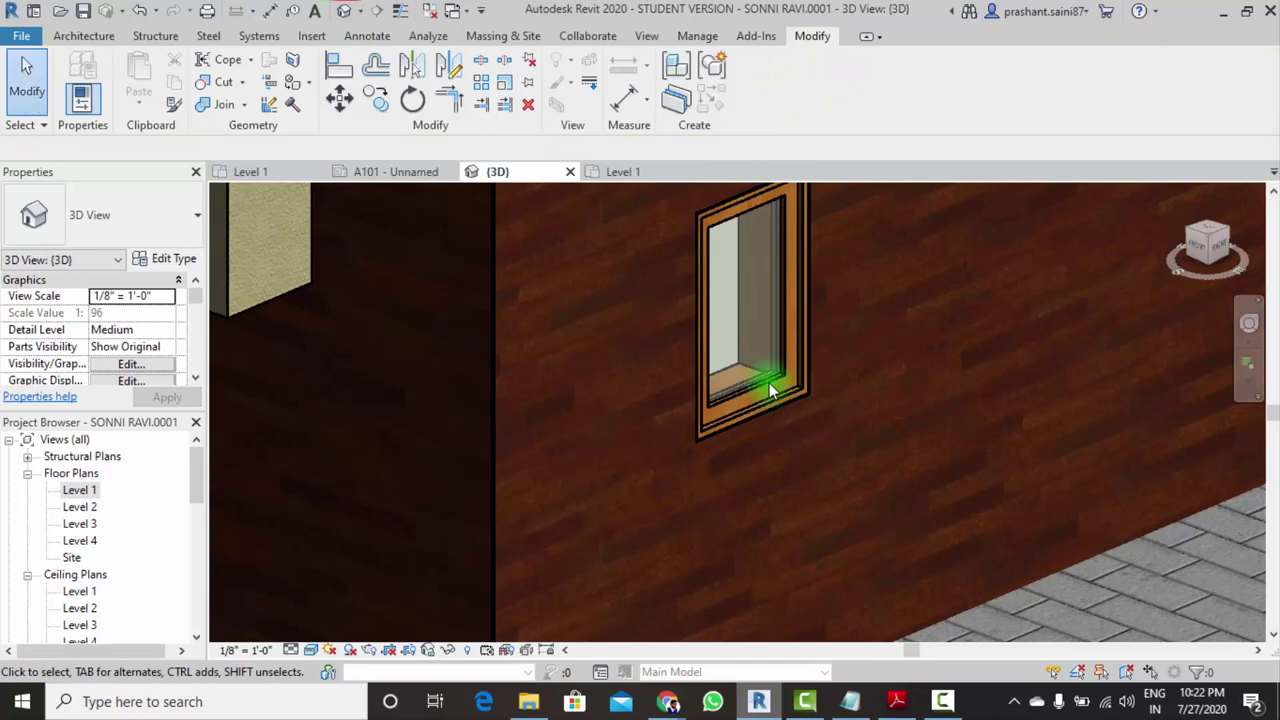
scroll(770, 390, "down", 4)
mouse_move(914, 517)
middle_mouse_down("shift")
mouse_move(912, 489)
mouse_move(768, 352)
middle_mouse_up("shift")
scroll(768, 352, "up", 3)
left_click(796, 411)
scroll(777, 514, "down", 3)
scroll(777, 514, "up", 1)
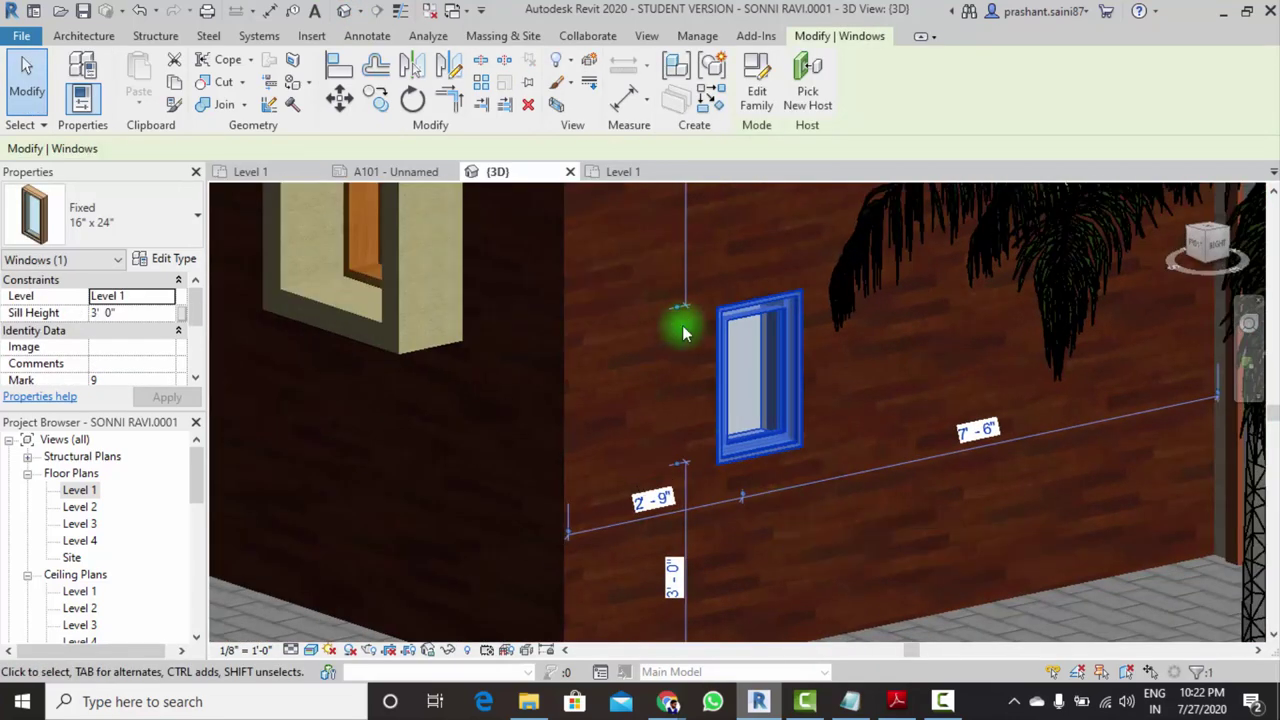
In the Fixed 16" x 24" Type Properties, set Height to 5' 0" and Width to 4'
left_click(175, 259)
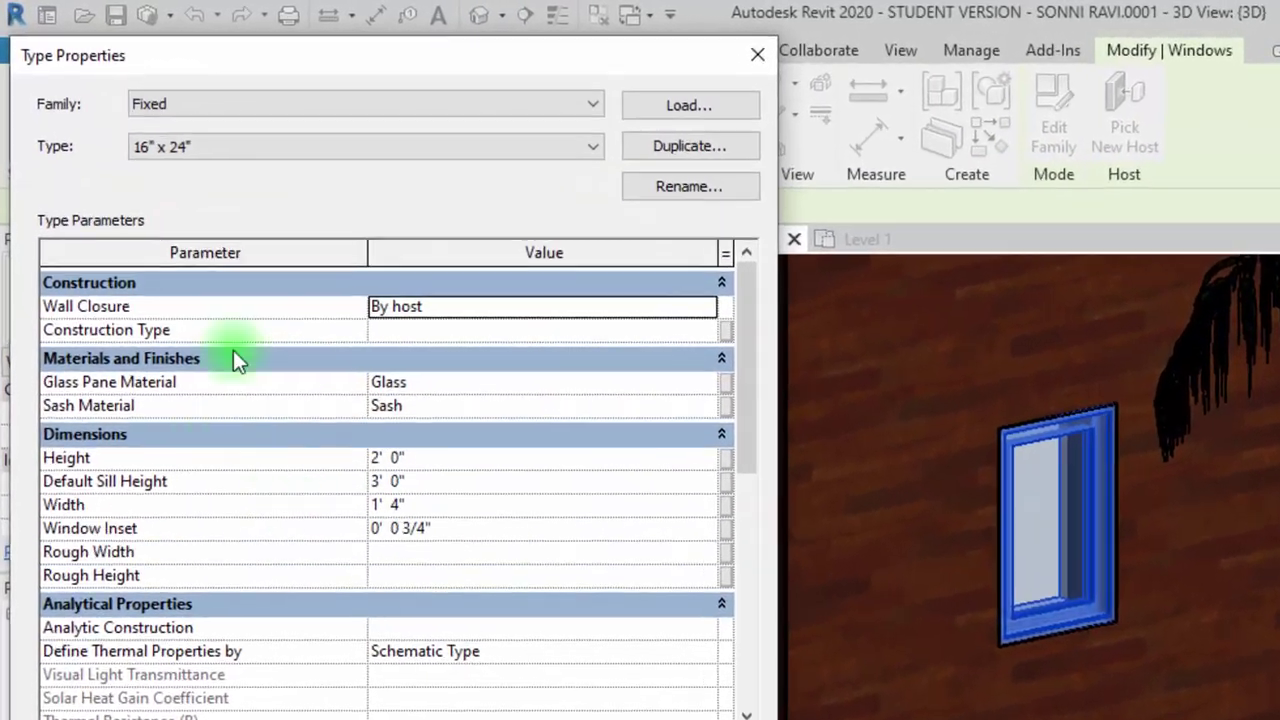
left_click_drag(335, 77, 387, 80)
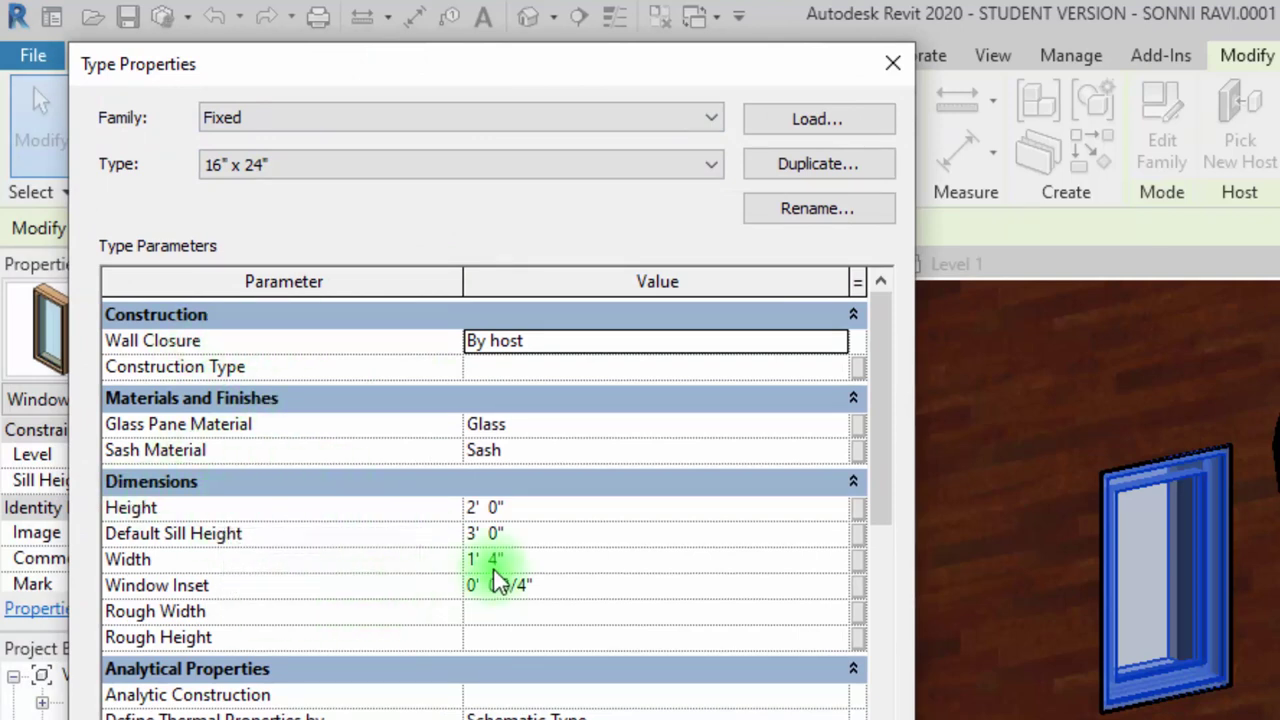
left_click(525, 515)
left_click(526, 515)
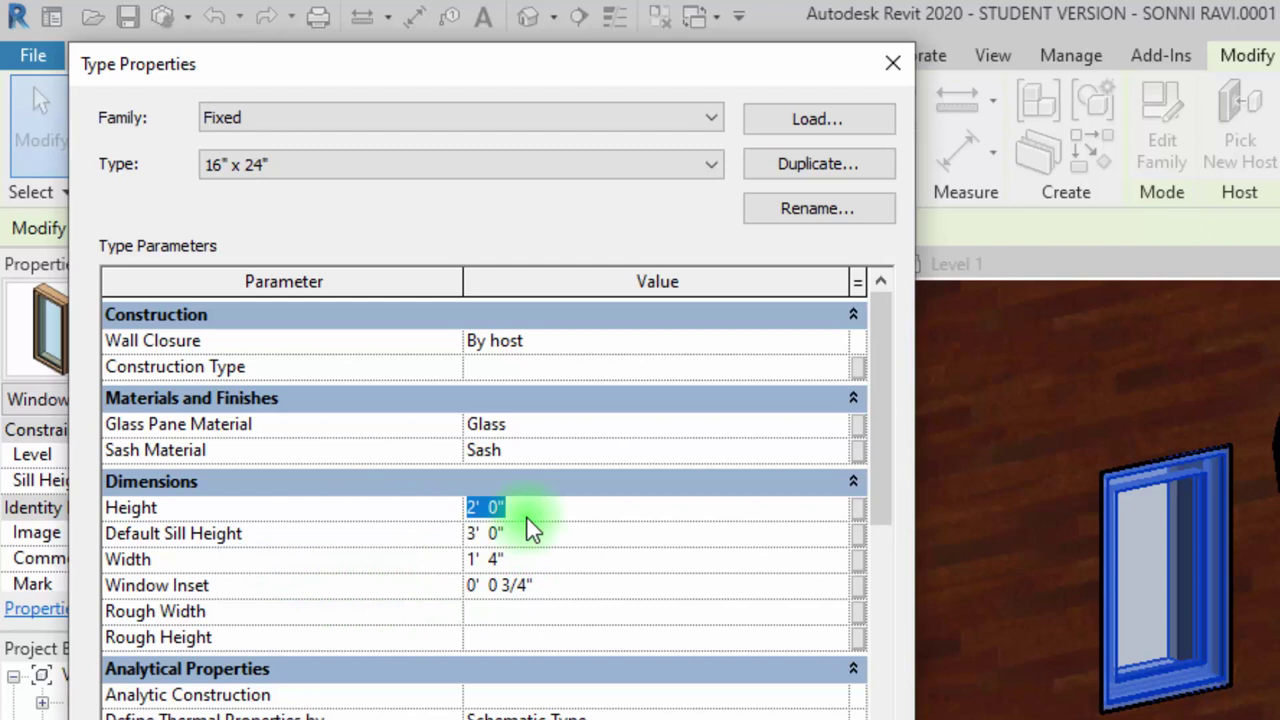
type("5'")
key("Return")
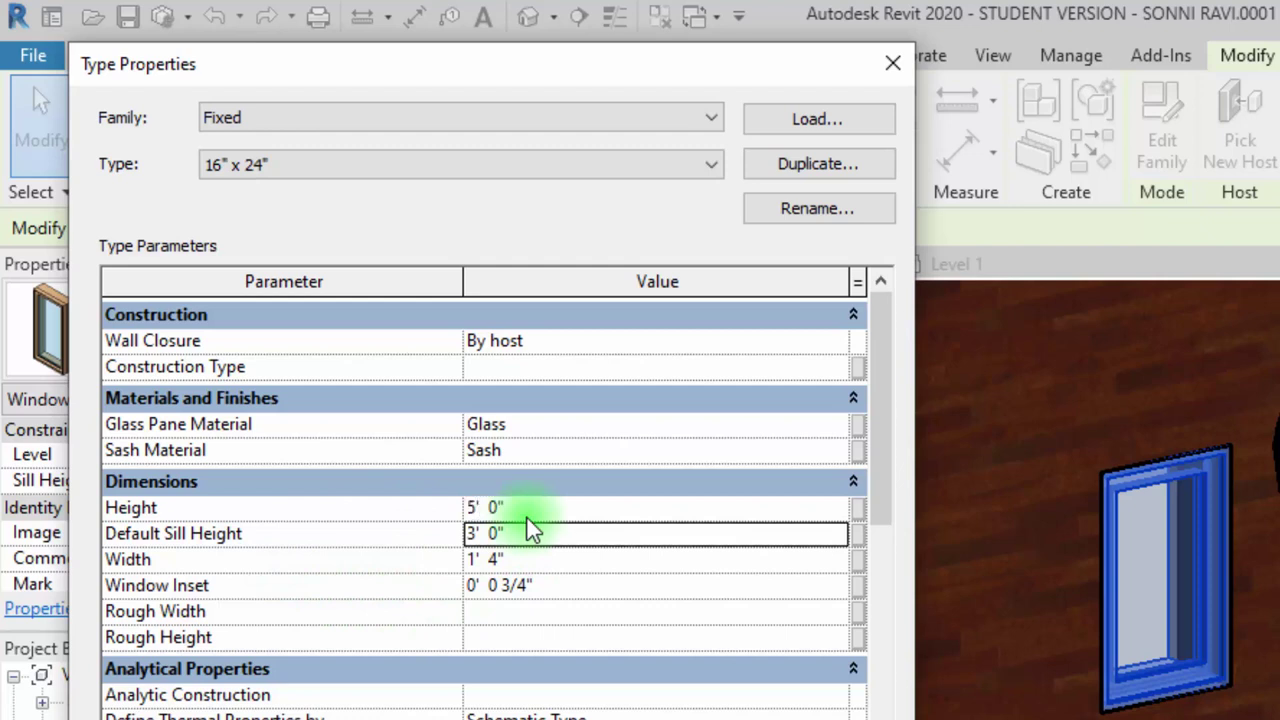
left_click(546, 558)
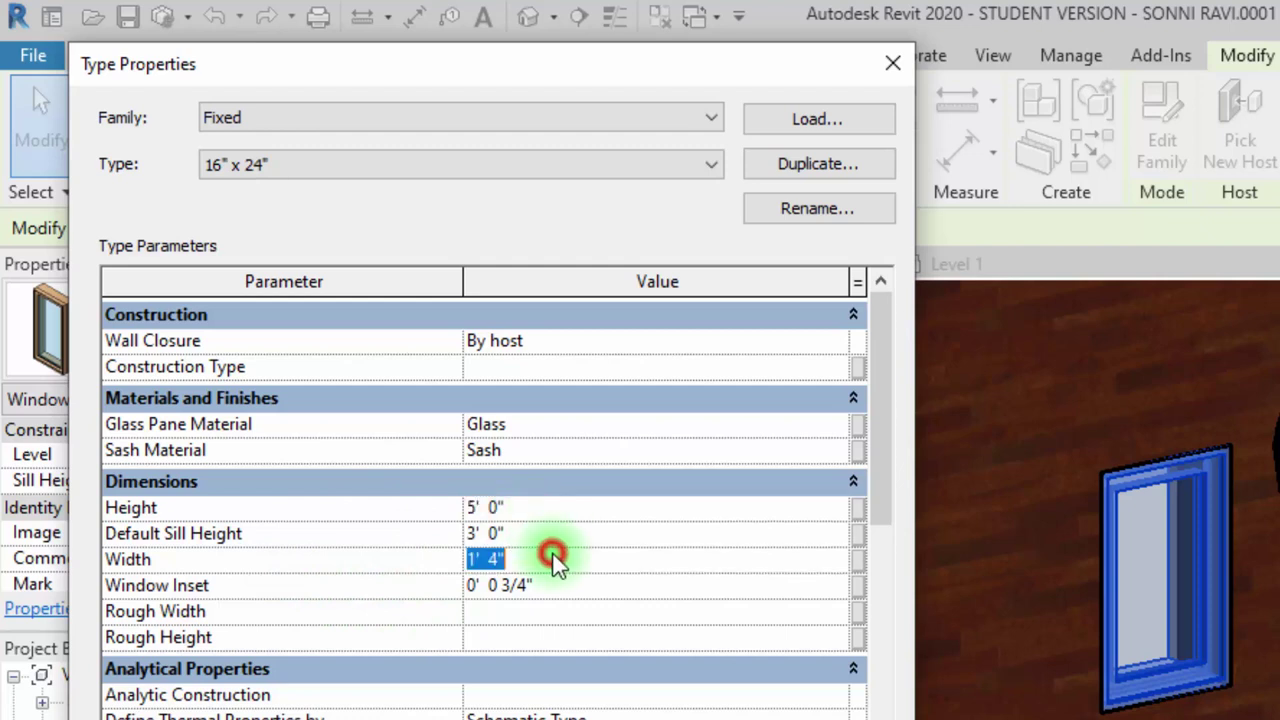
type("4")
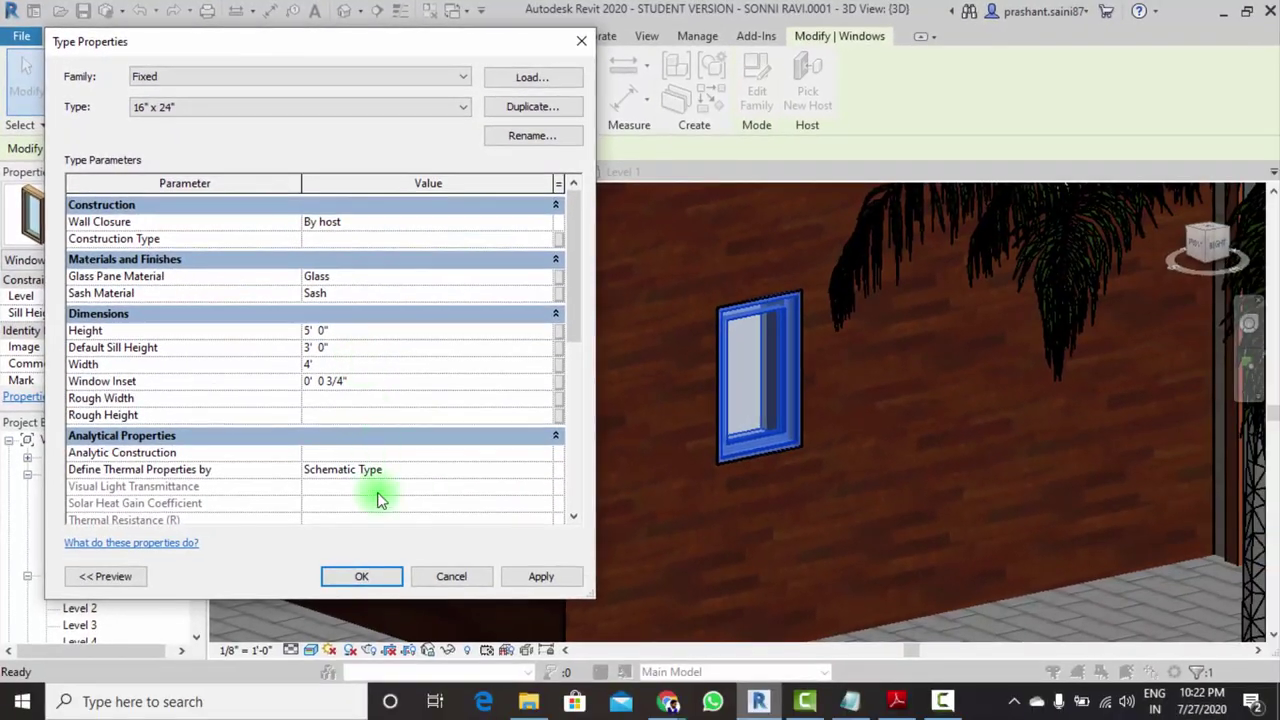
left_click(372, 577)
Apply the 5' x 4' type change and select the enlarged window in 3D
left_click(362, 576)
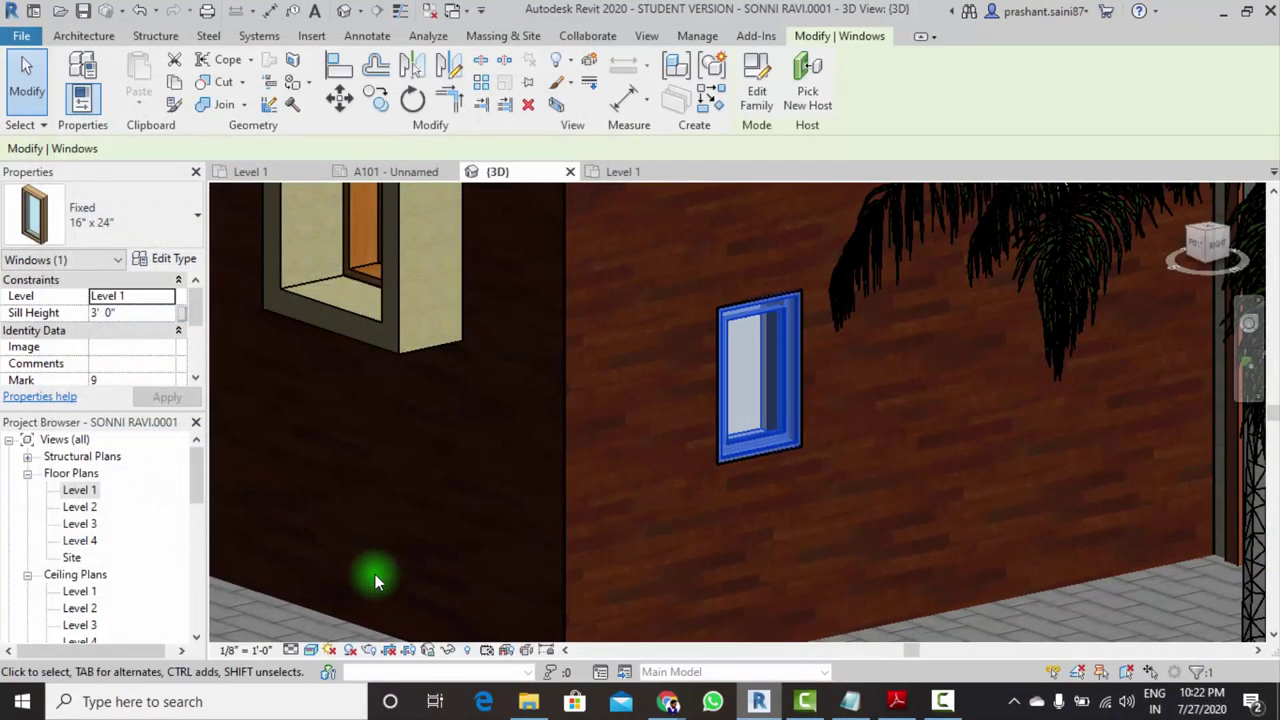
scroll(722, 410, "up", 4)
scroll(713, 407, "down", 3)
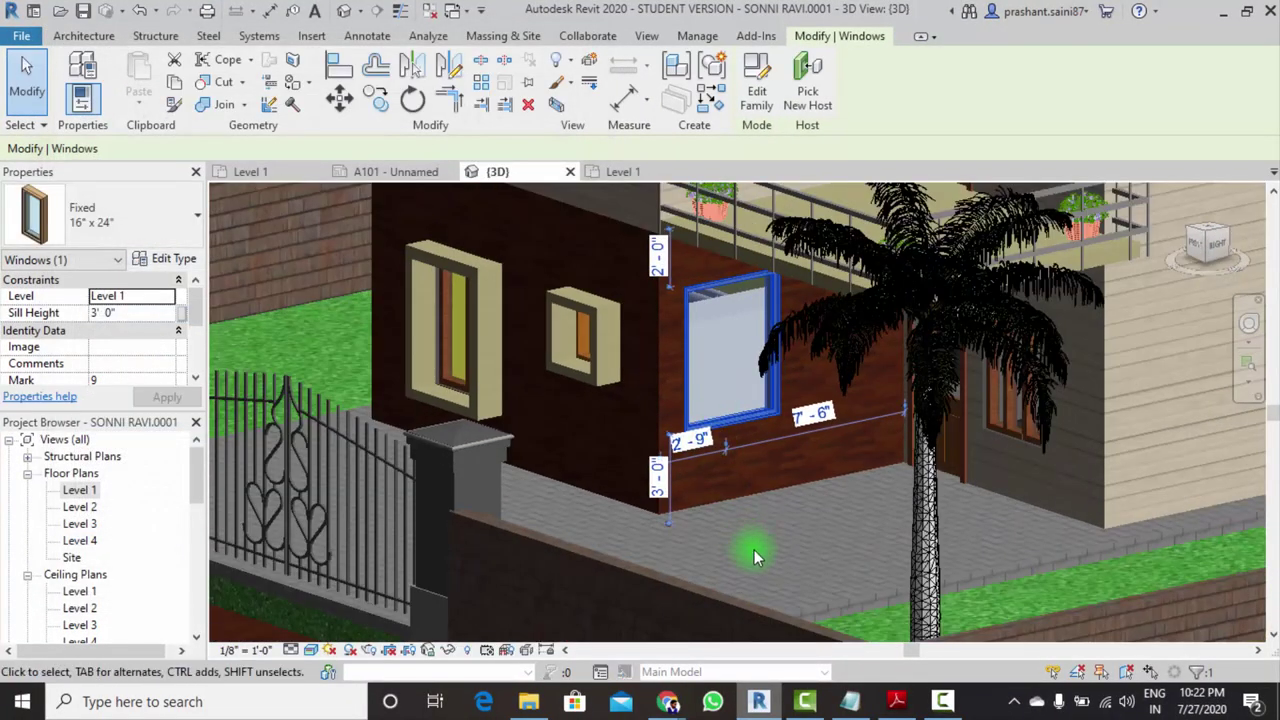
left_click(751, 547)
mouse_move(736, 470)
middle_mouse_down("shift")
mouse_move(687, 498)
mouse_move(737, 518)
middle_mouse_up("shift")
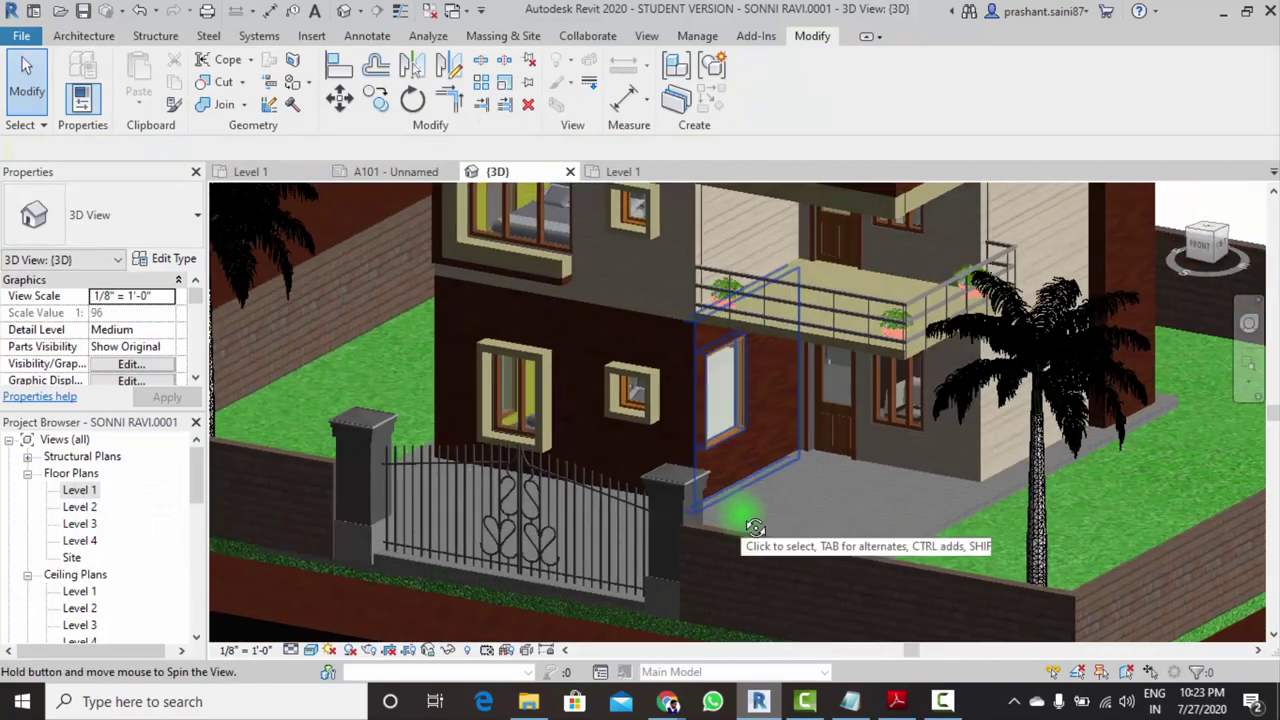
scroll(720, 471, "up", 1)
scroll(690, 366, "up", 2)
scroll(691, 367, "up", 3)
mouse_move(810, 486)
middle_mouse_down("shift")
mouse_move(763, 457)
mouse_move(803, 477)
mouse_move(780, 526)
middle_mouse_up("shift")
left_click(784, 546)
scroll(763, 403, "down", 2)
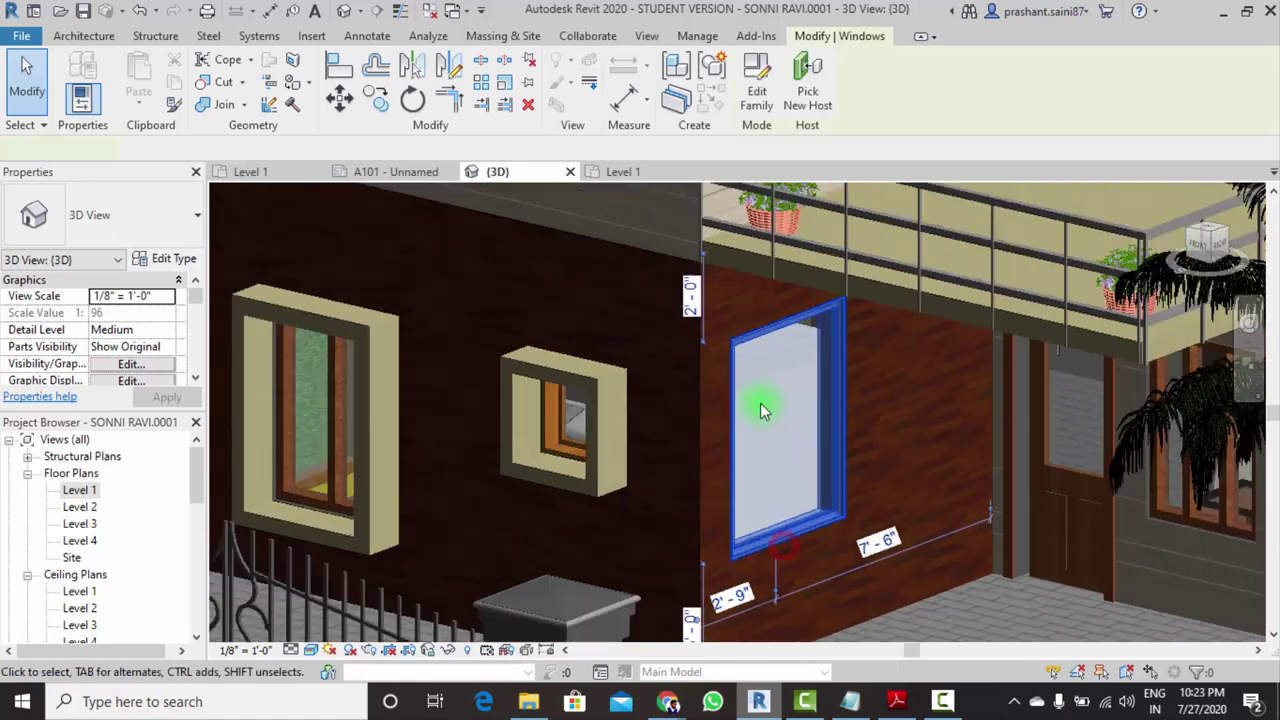
scroll(871, 591, "down", 1)
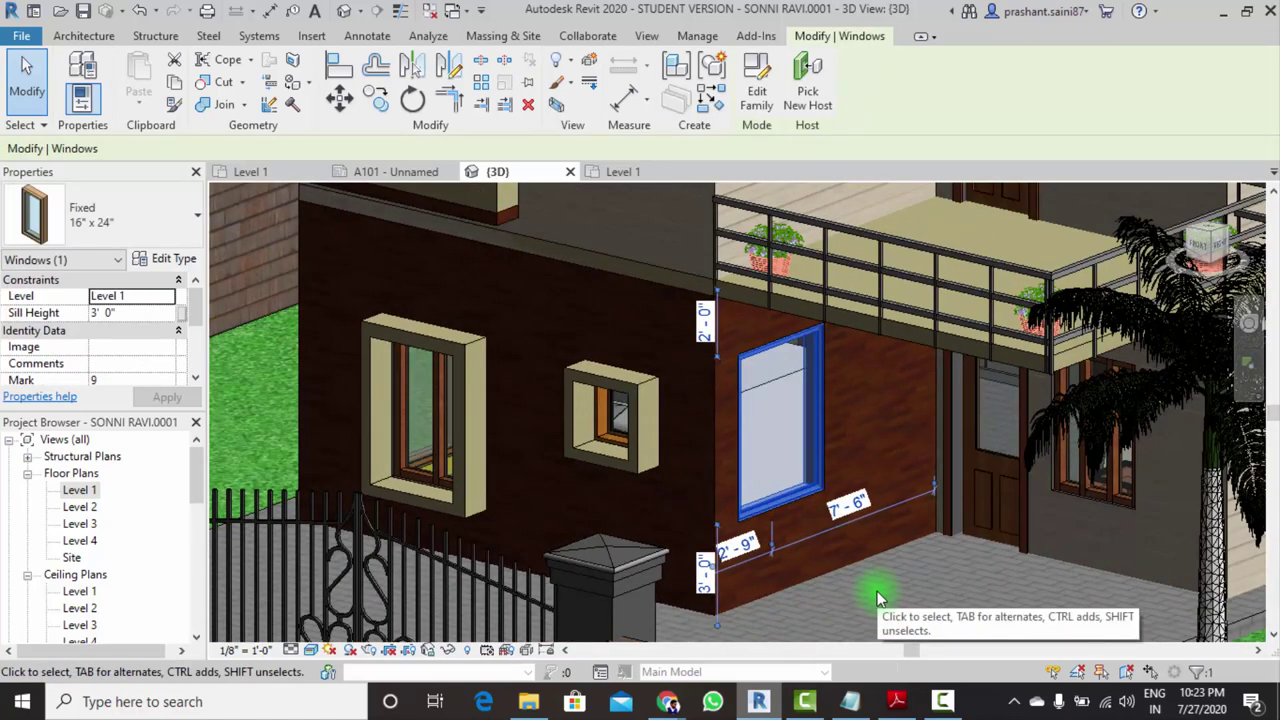
Nudge the window along the wall and set its temporary dimensions to 3'-0" and 8'-0"
key("Right")
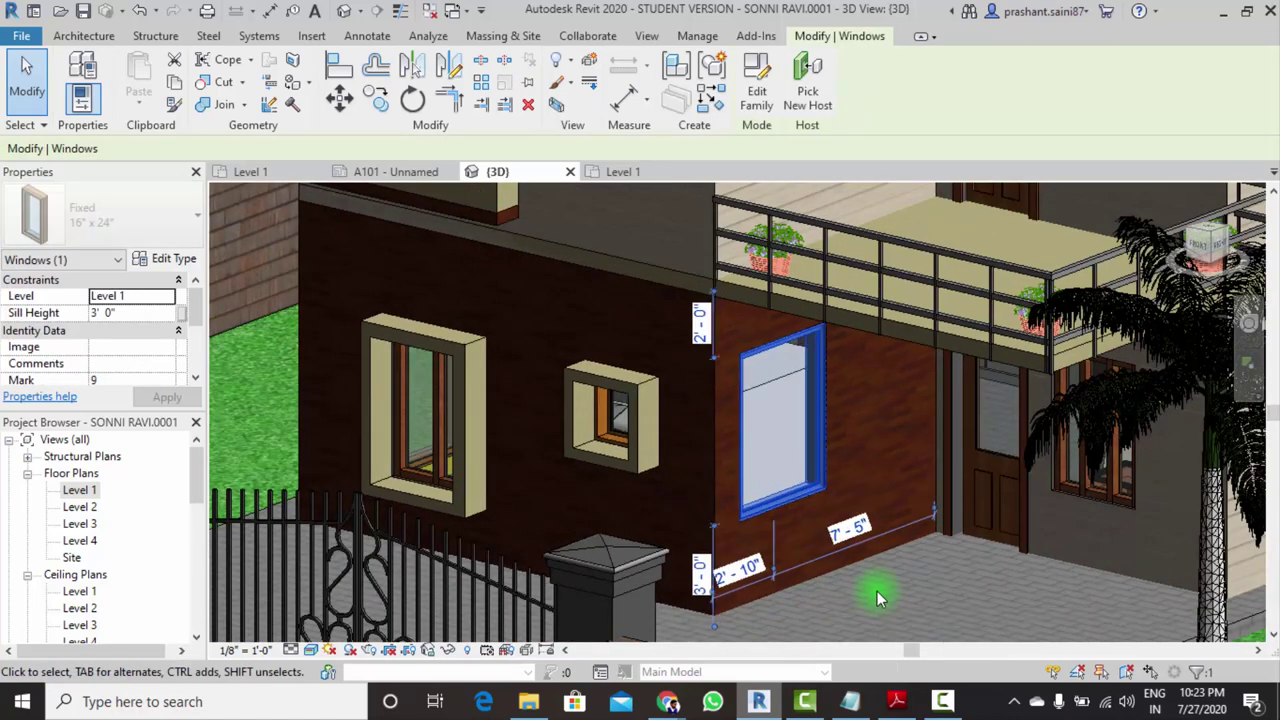
key("Right")
key("Right")
key("Left")
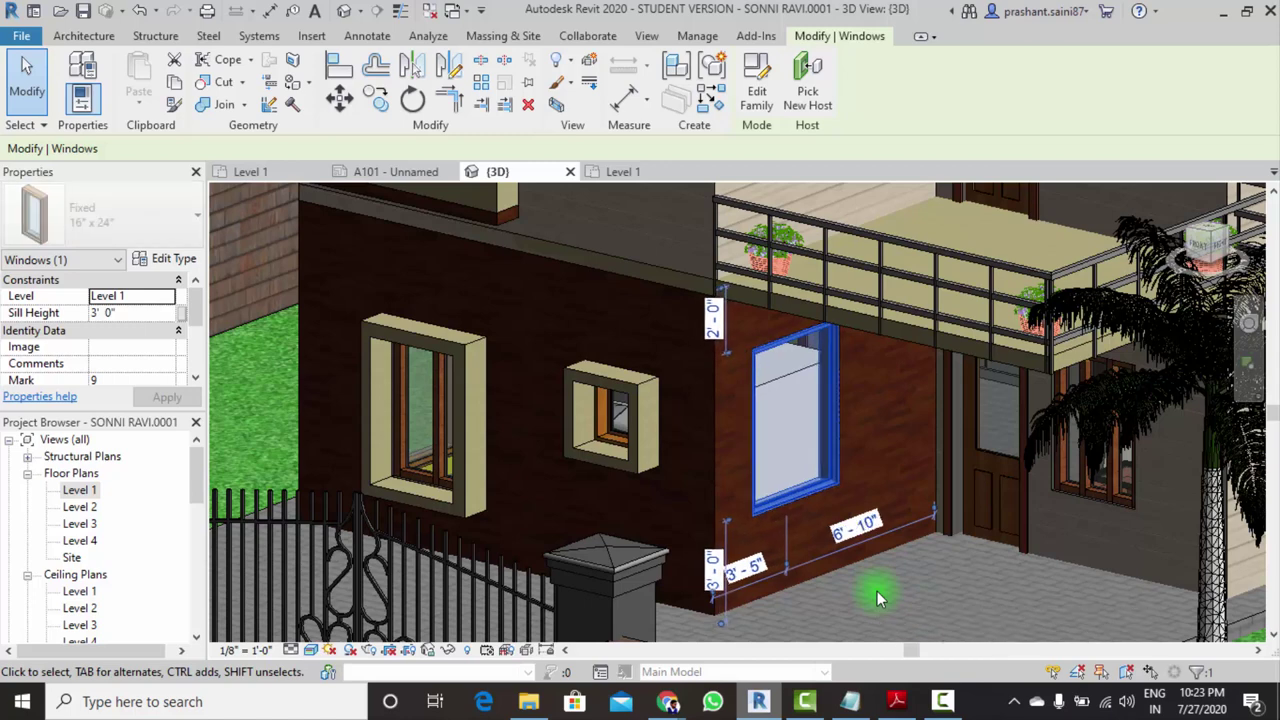
key("Right")
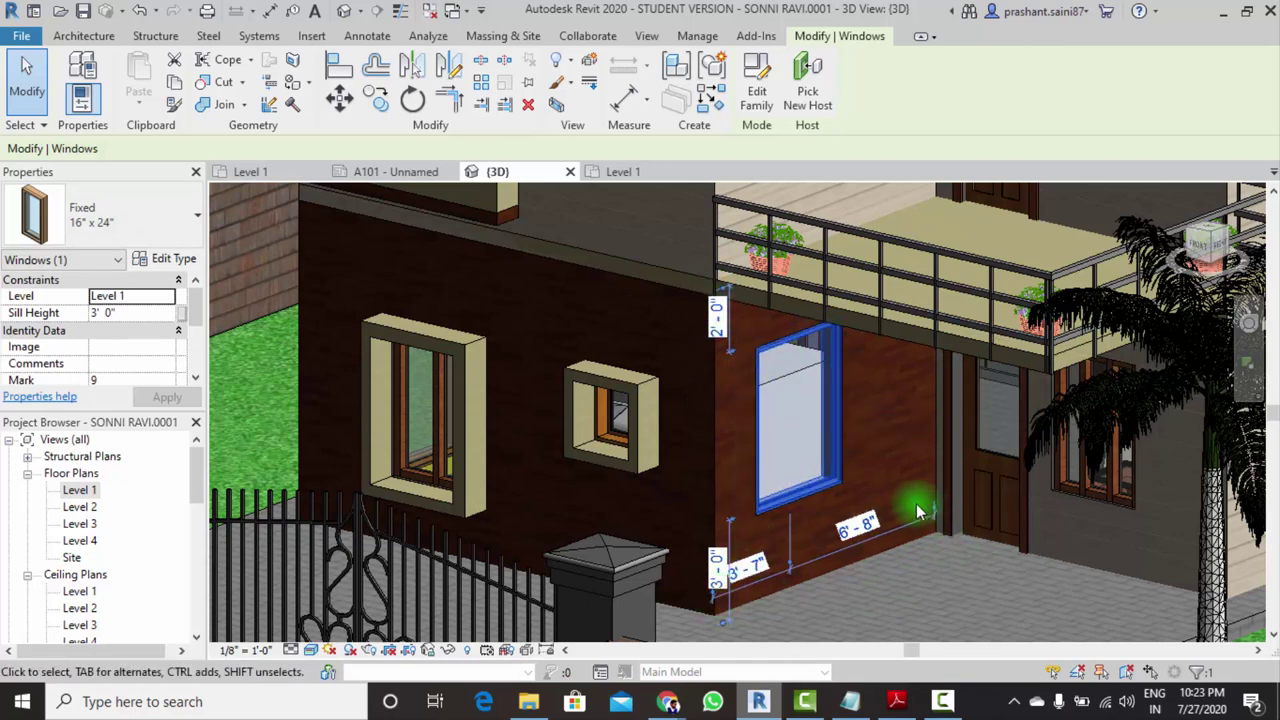
left_click(721, 319)
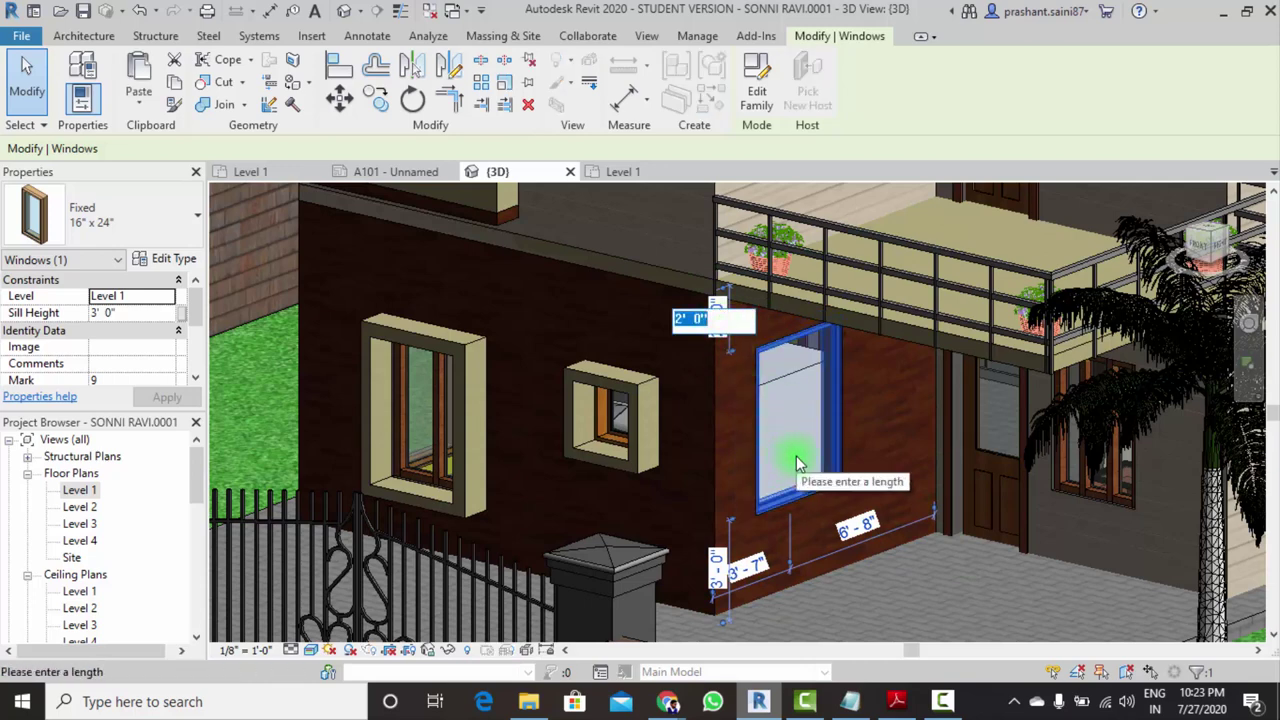
type("3")
key("Return")
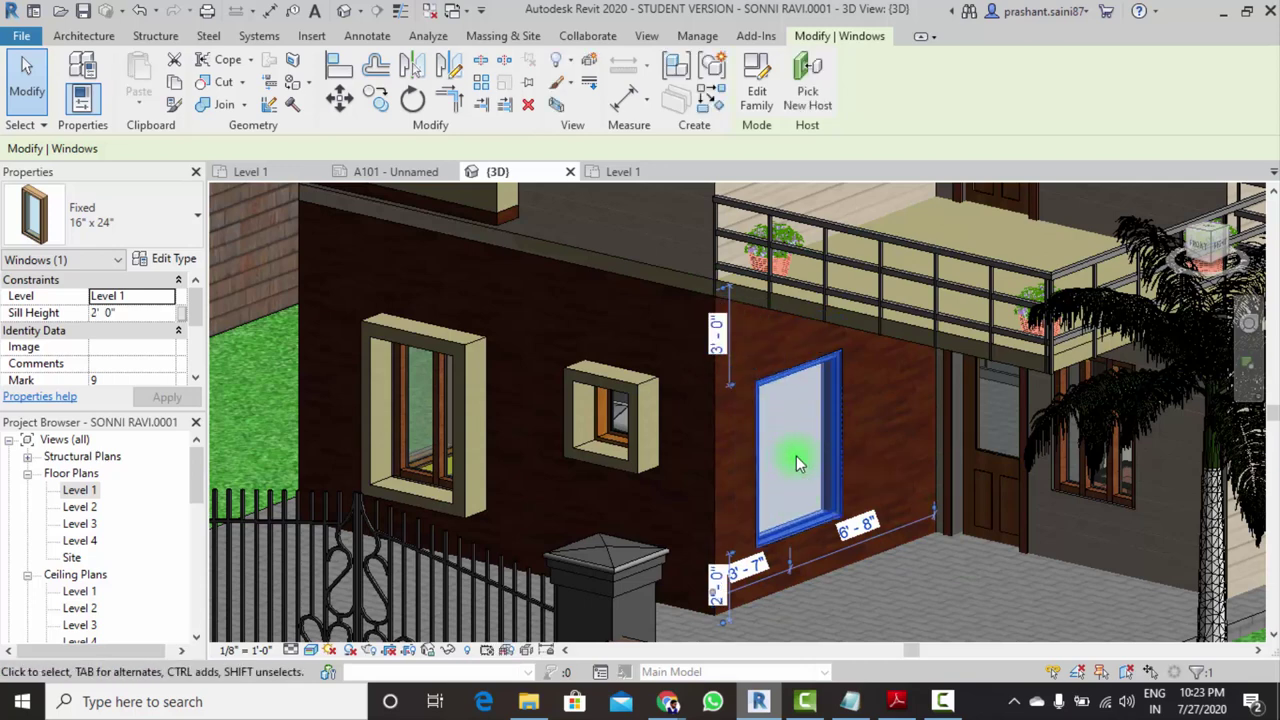
left_click(866, 533)
type("8'")
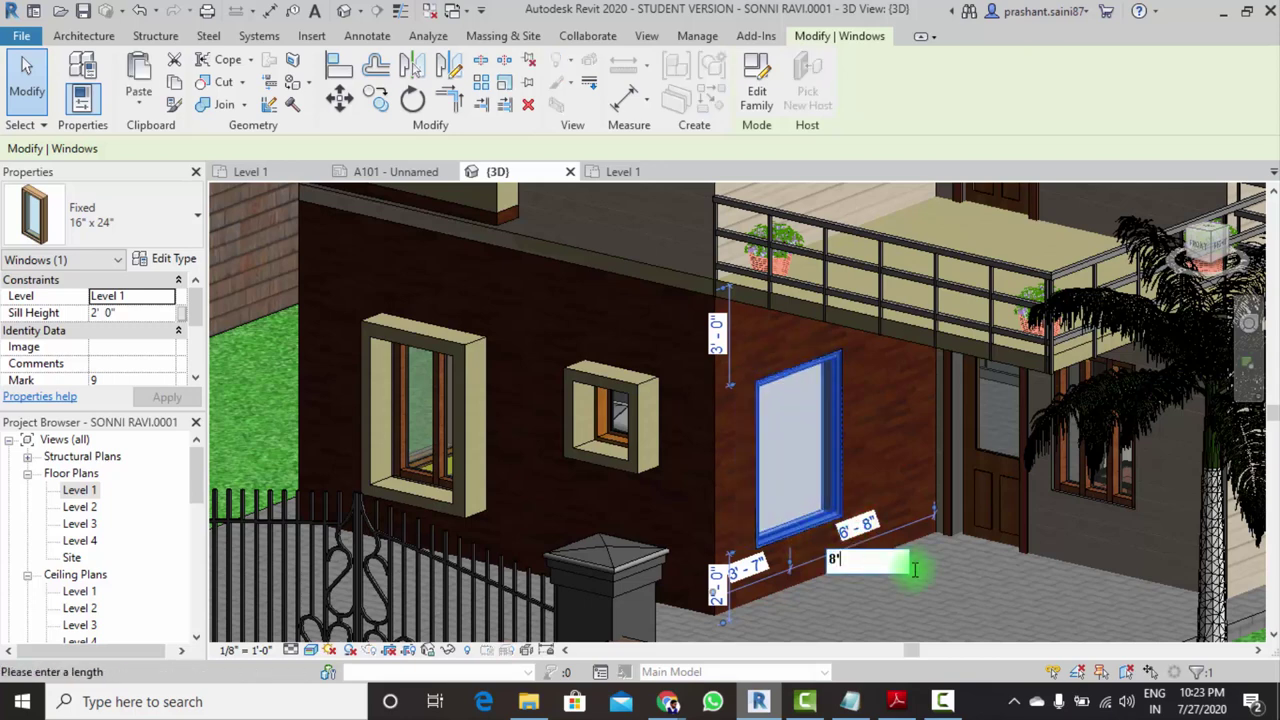
key("Return")
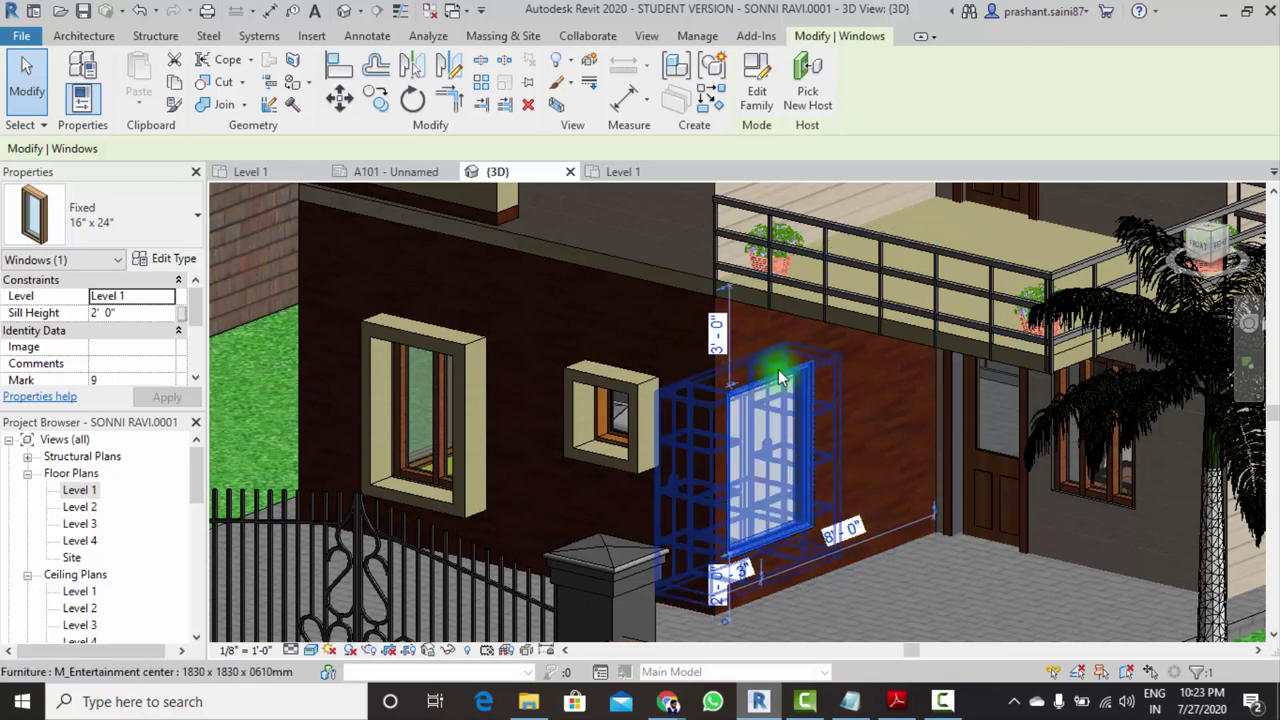
In the Level 1 plan, slide the window to 3'-0" from the bedroom wall end
double_click(80, 490)
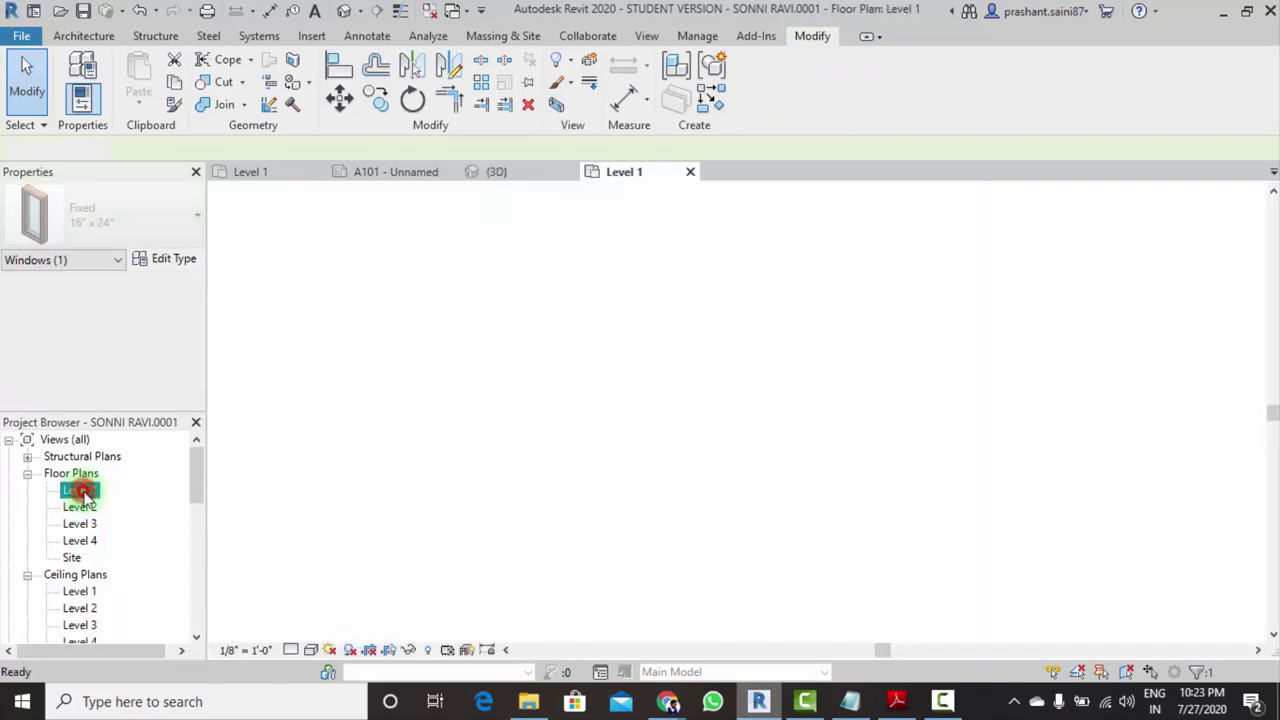
scroll(600, 480, "down", 3)
left_click(843, 443)
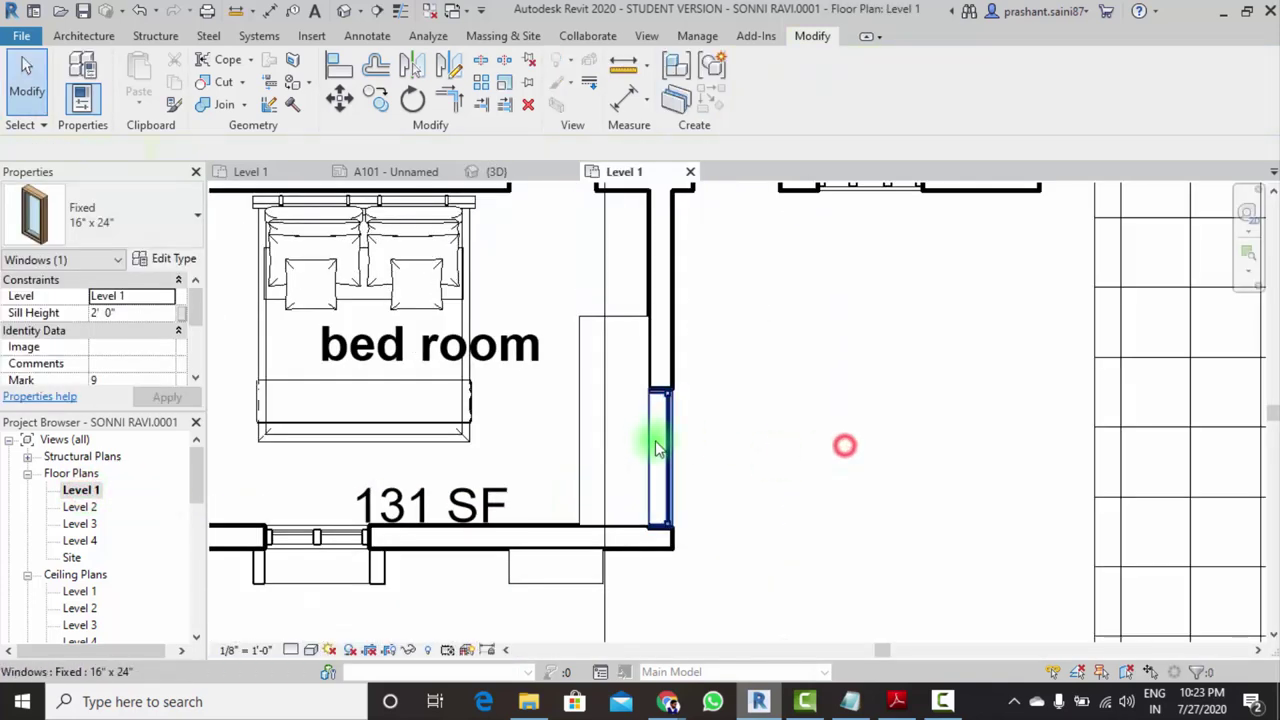
mouse_move(652, 443)
left_mouse_down()
mouse_move(660, 358)
mouse_move(660, 378)
left_mouse_up()
left_click(731, 456)
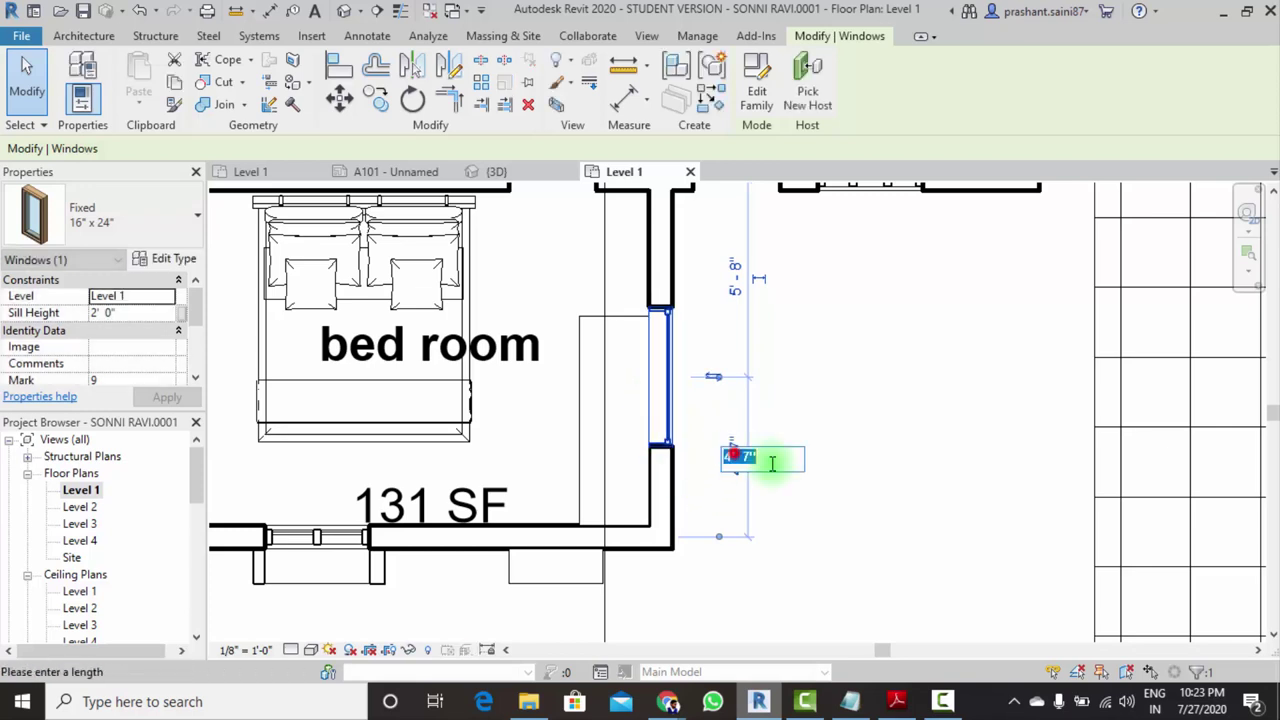
key("Return")
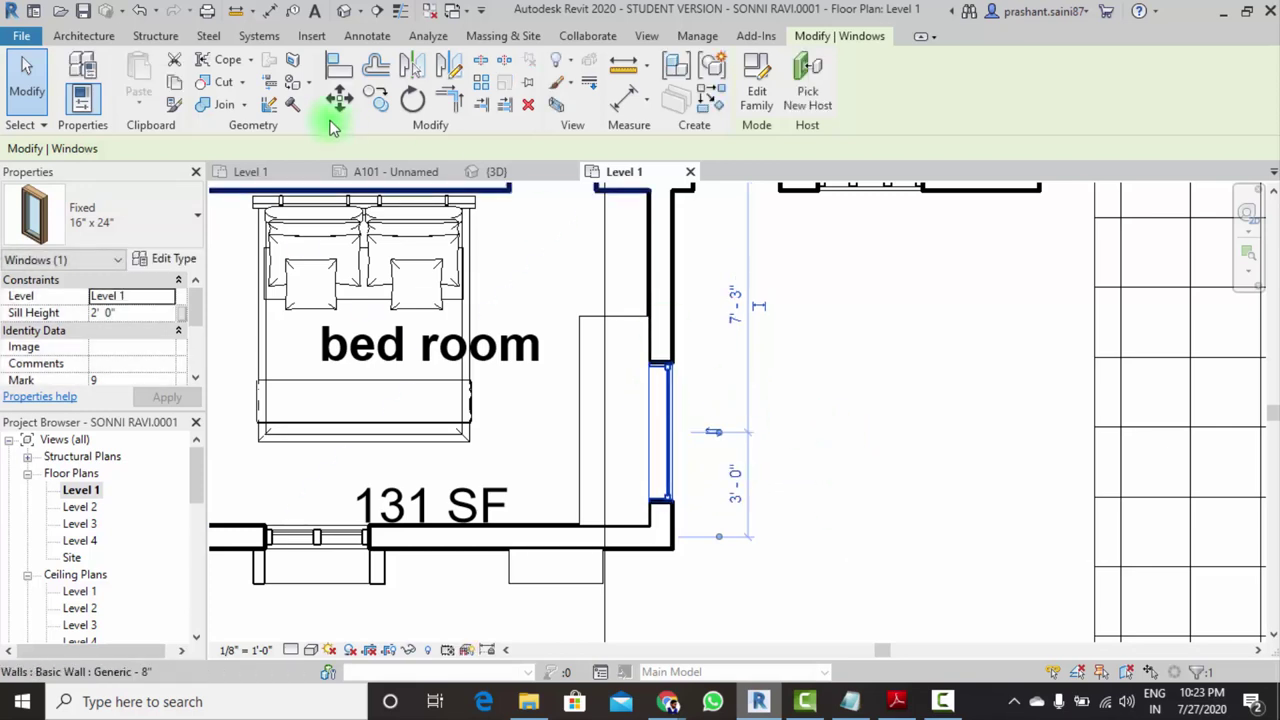
left_click(343, 11)
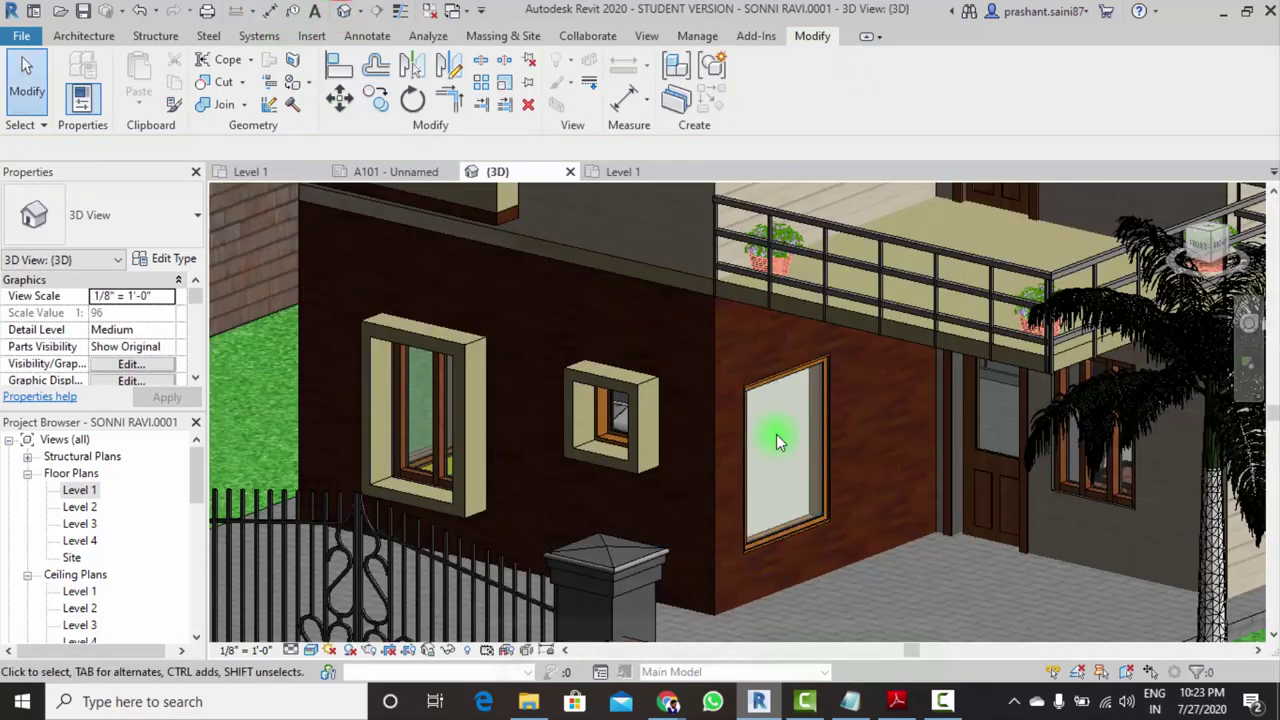
Select the ground-floor window and enter W-d45 as its Mark property
left_click(768, 388)
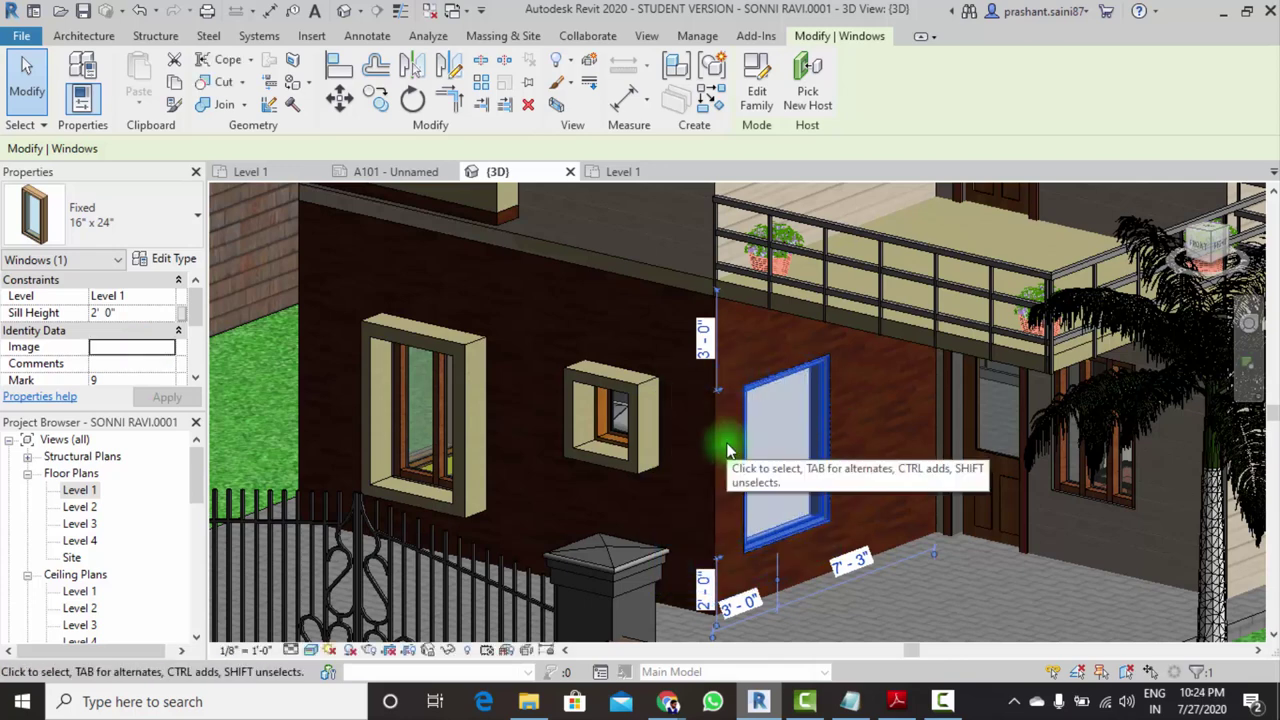
left_click(162, 346)
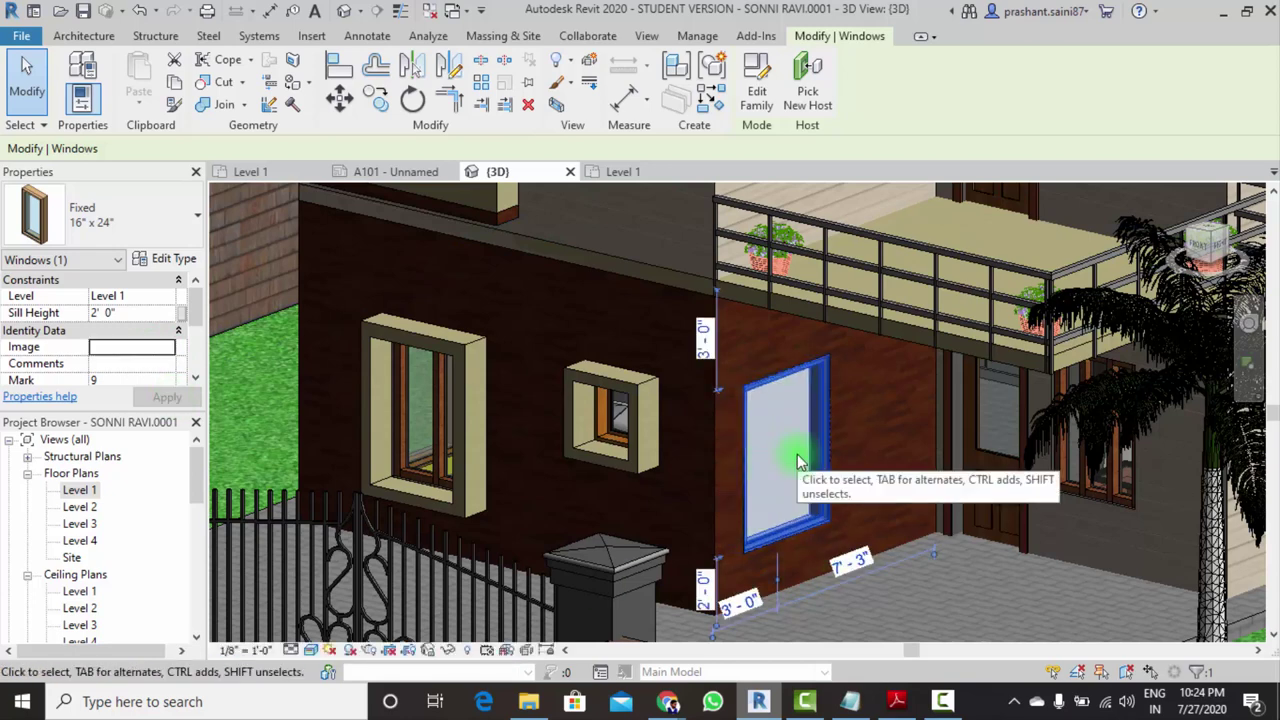
left_click(108, 365)
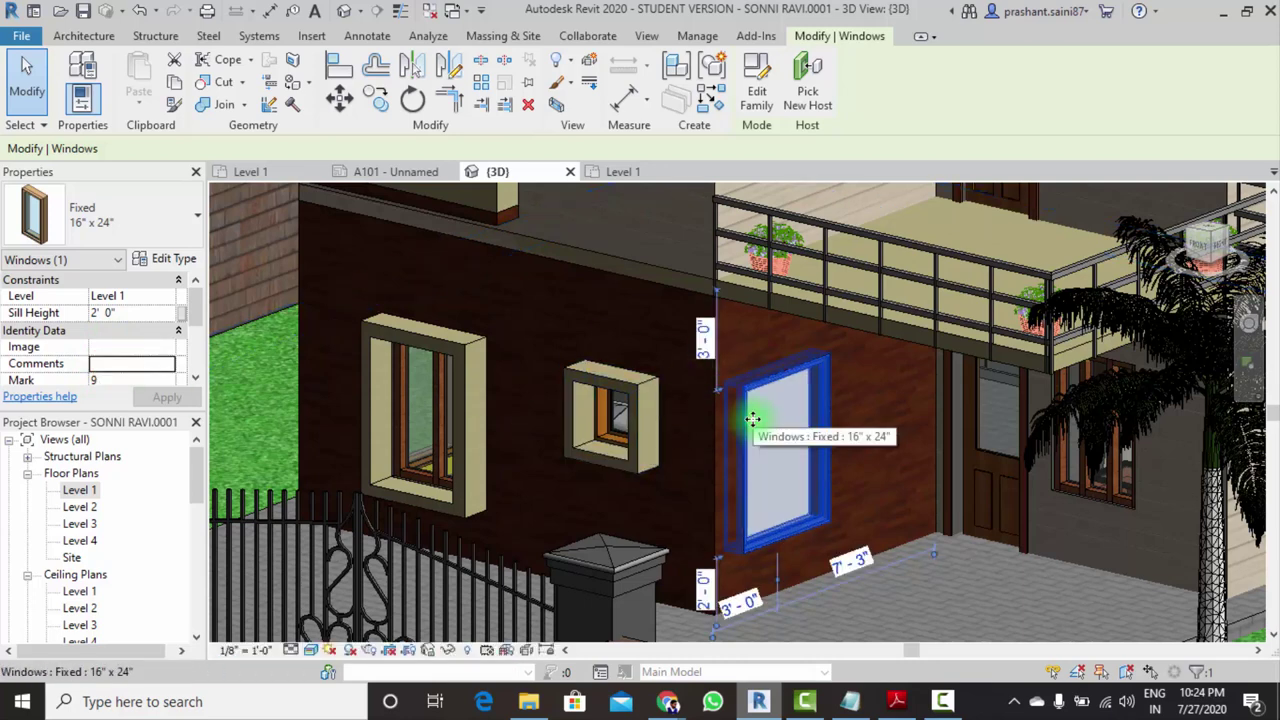
left_click(118, 364)
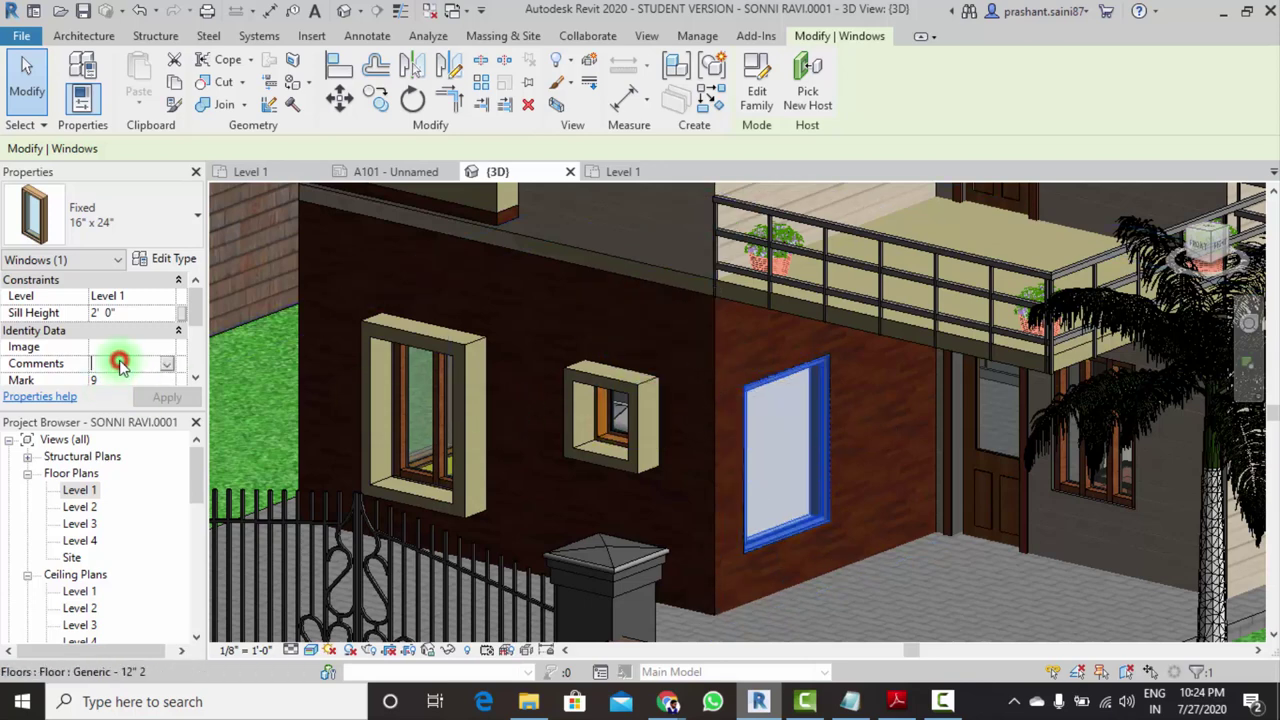
left_click(113, 381)
type("W-d45")
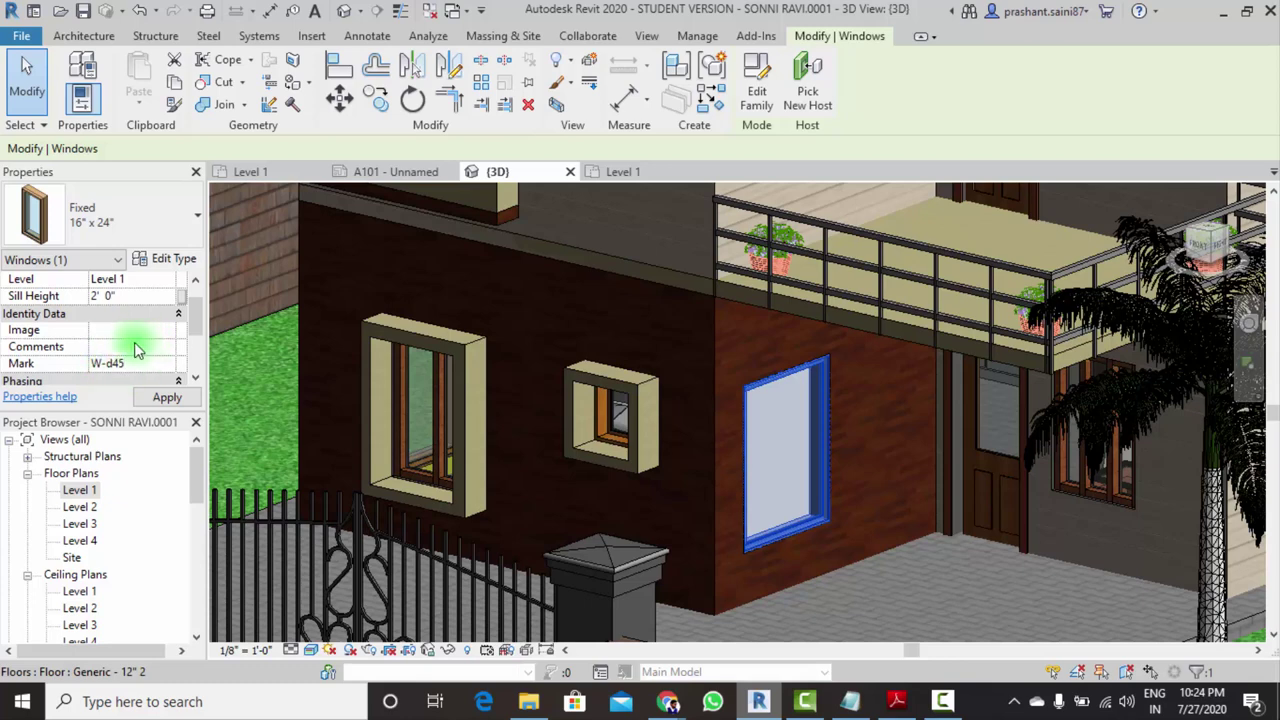
left_click(128, 346)
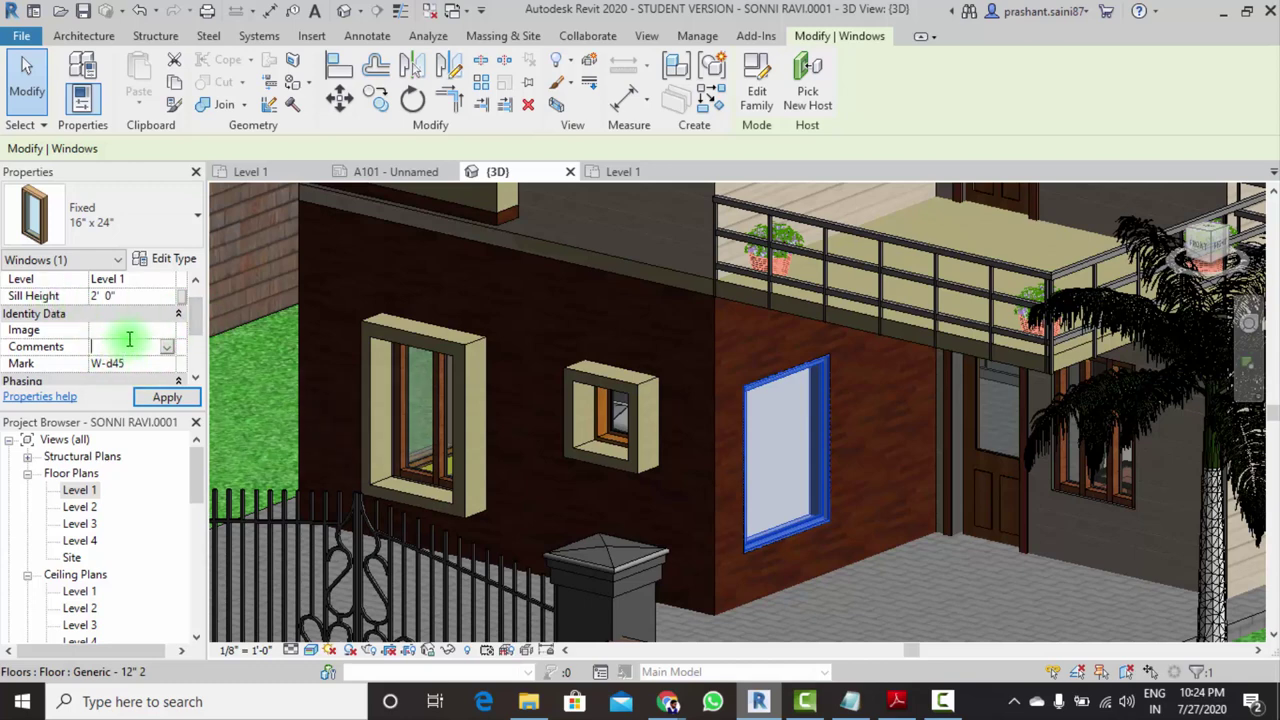
left_click(165, 281)
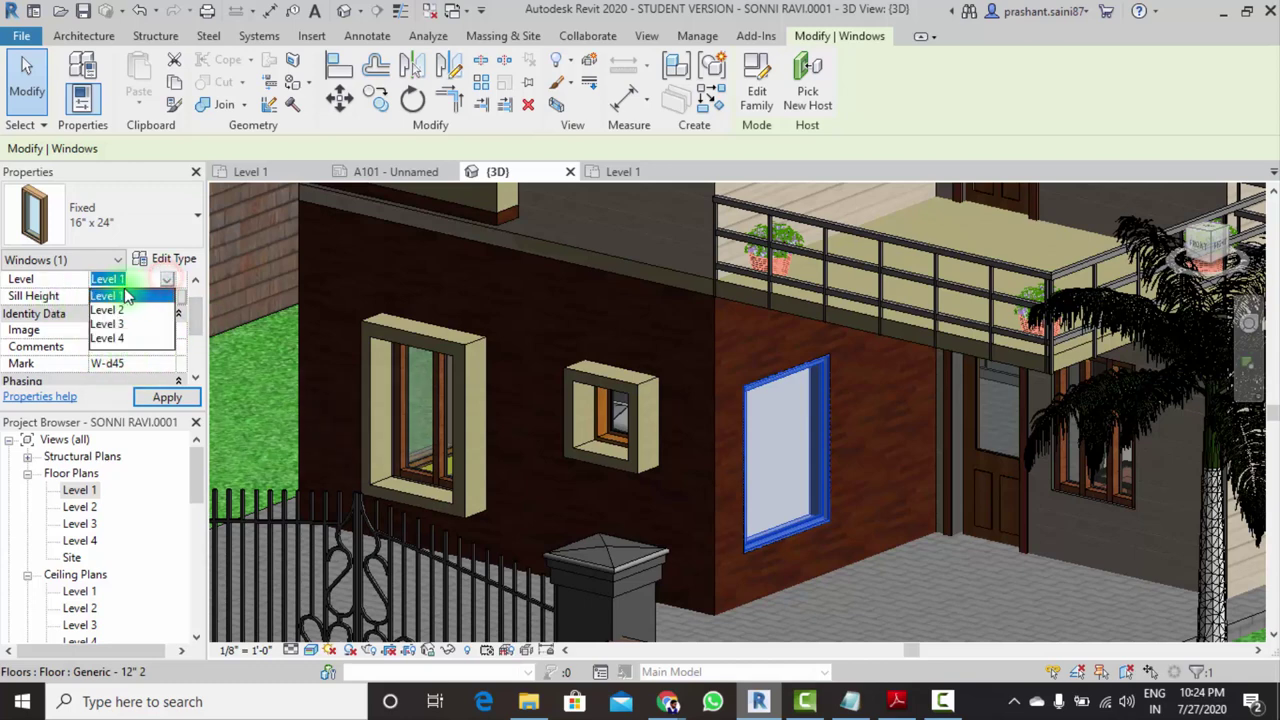
left_click(118, 313)
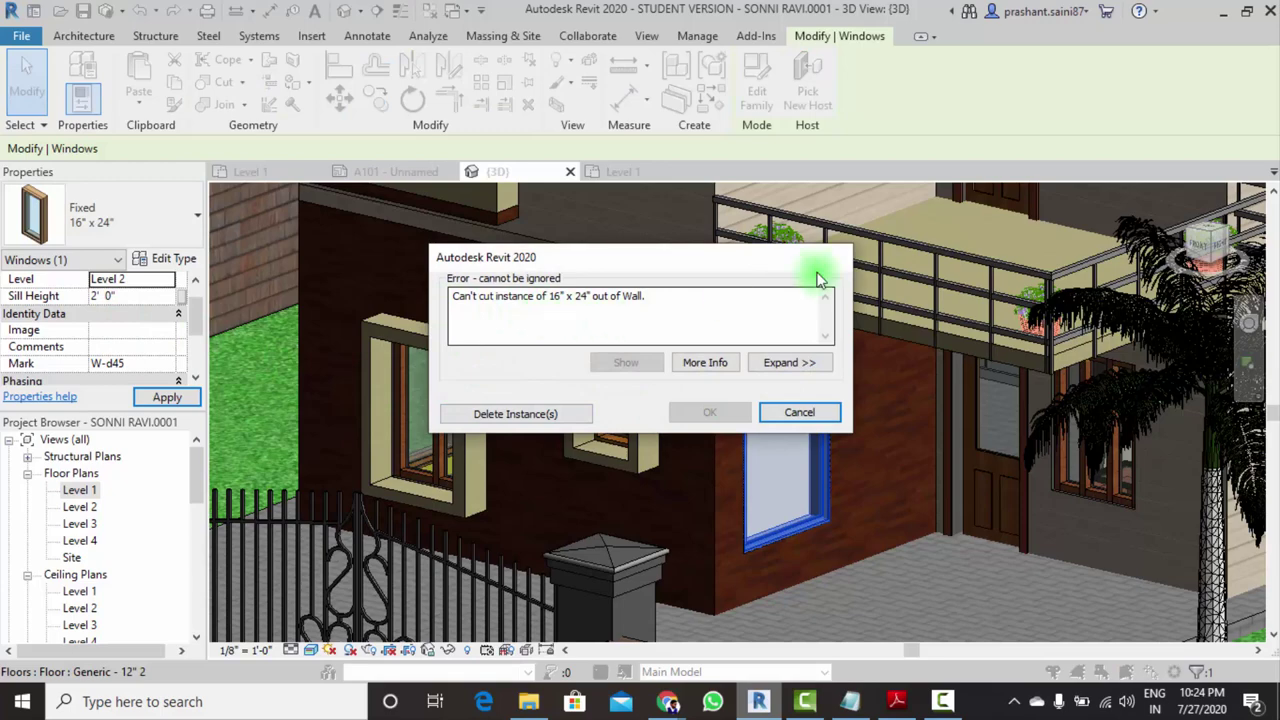
left_click(818, 430)
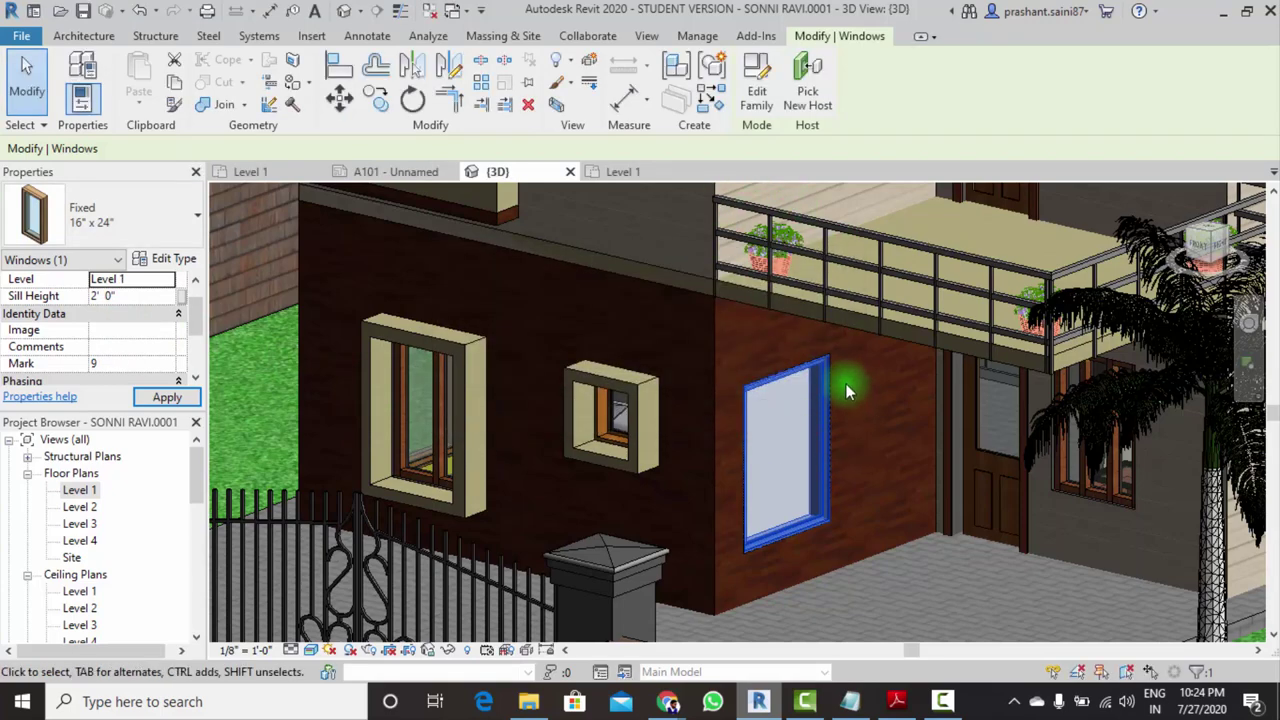
scroll(815, 442, "down", 4)
scroll(815, 442, "up", 1)
scroll(810, 430, "up", 2)
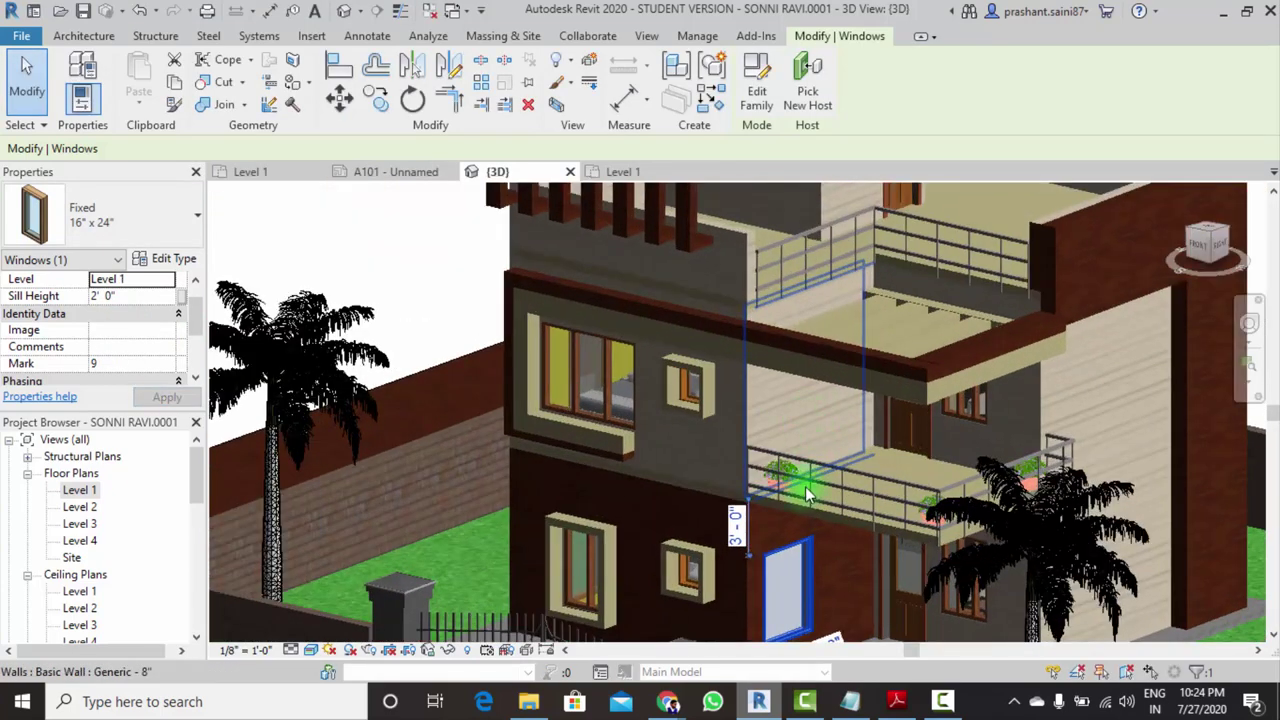
scroll(796, 395, "up", 2)
middle_click_drag(796, 395, 796, 375)
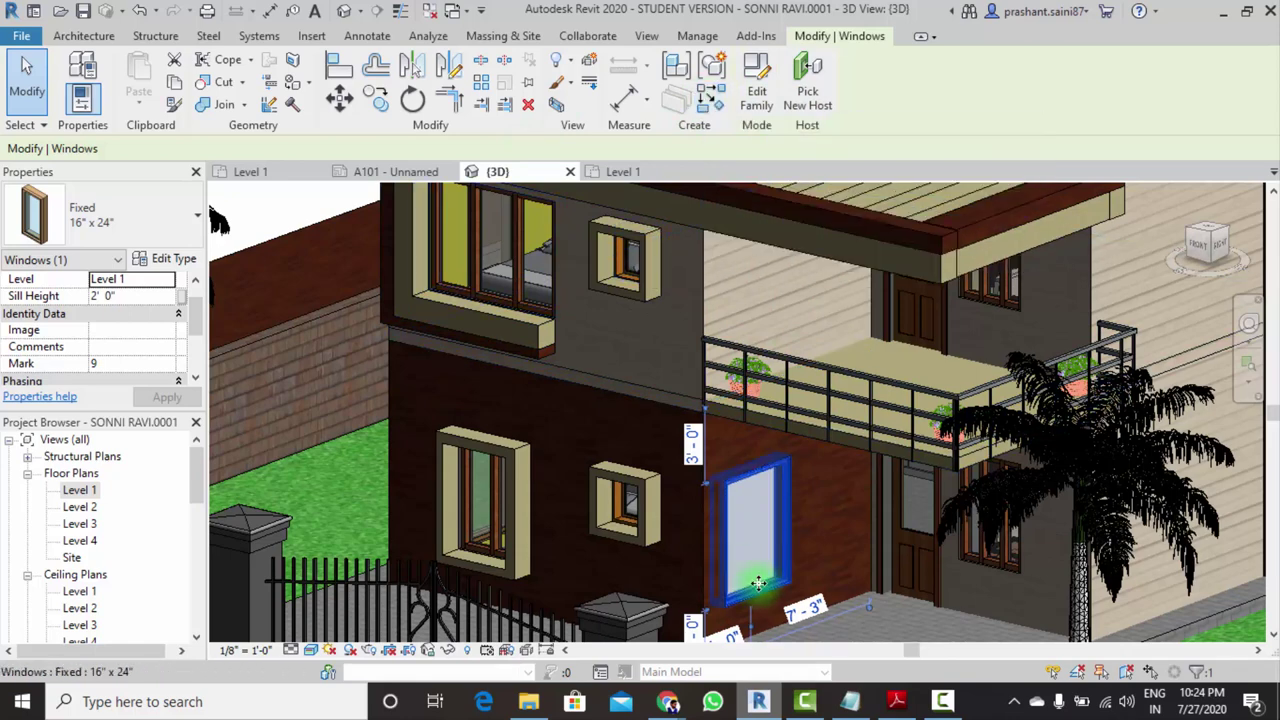
Re-host the window onto the upper wall behind the balcony with Pick New Host
left_click(808, 88)
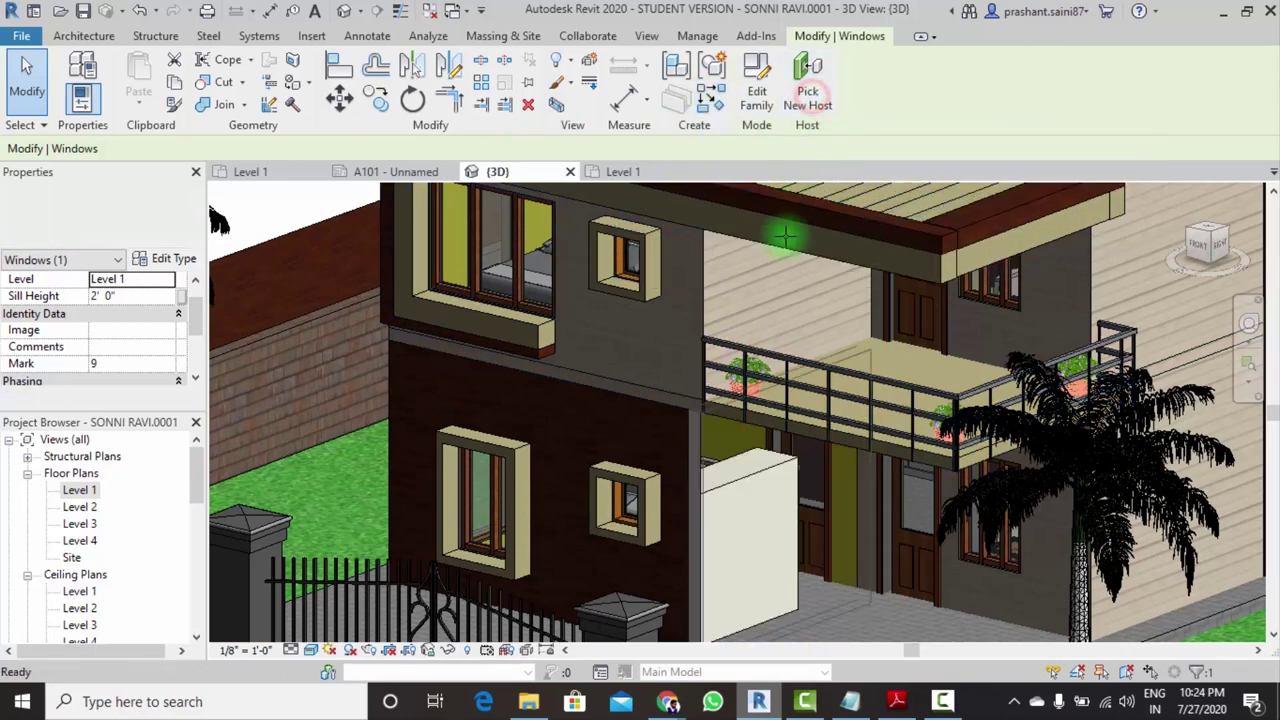
left_click(771, 318)
mouse_move(771, 318)
middle_mouse_down("shift")
mouse_move(855, 302)
mouse_move(392, 291)
middle_mouse_up("shift")
left_click(392, 291)
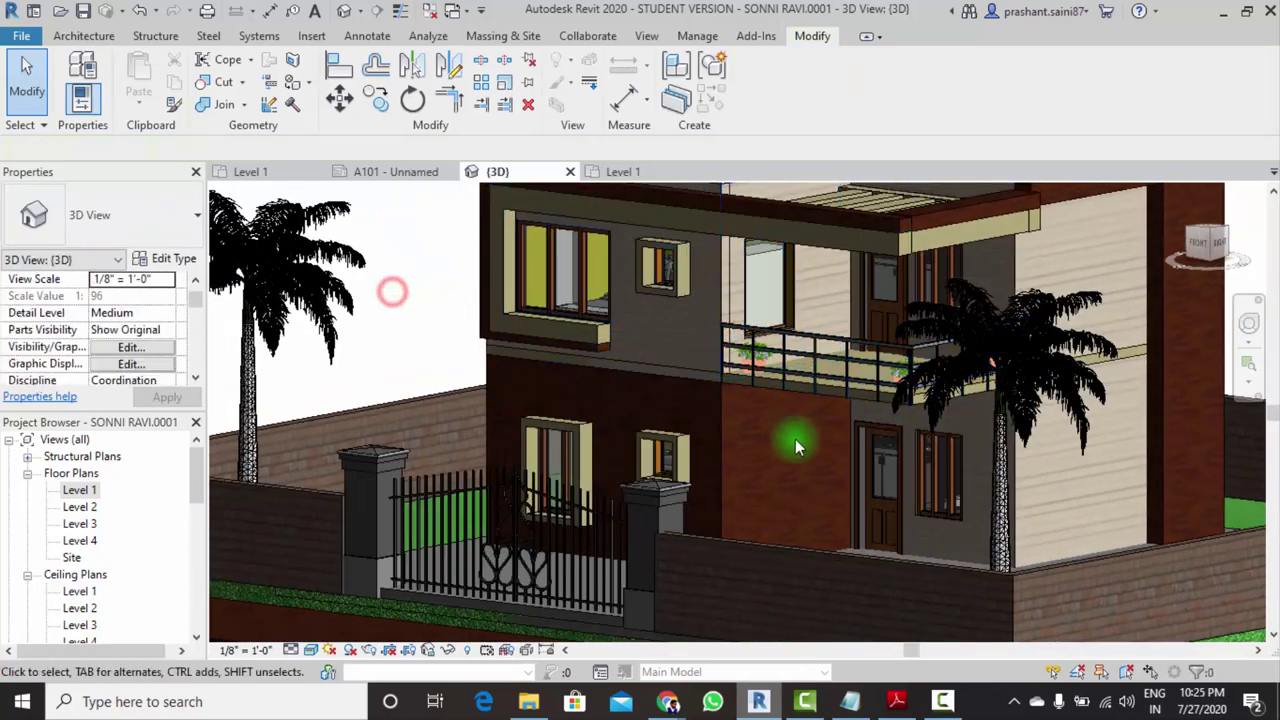
scroll(795, 301, "down", 2)
middle_click_drag(795, 301, 747, 375)
scroll(747, 375, "up", 3)
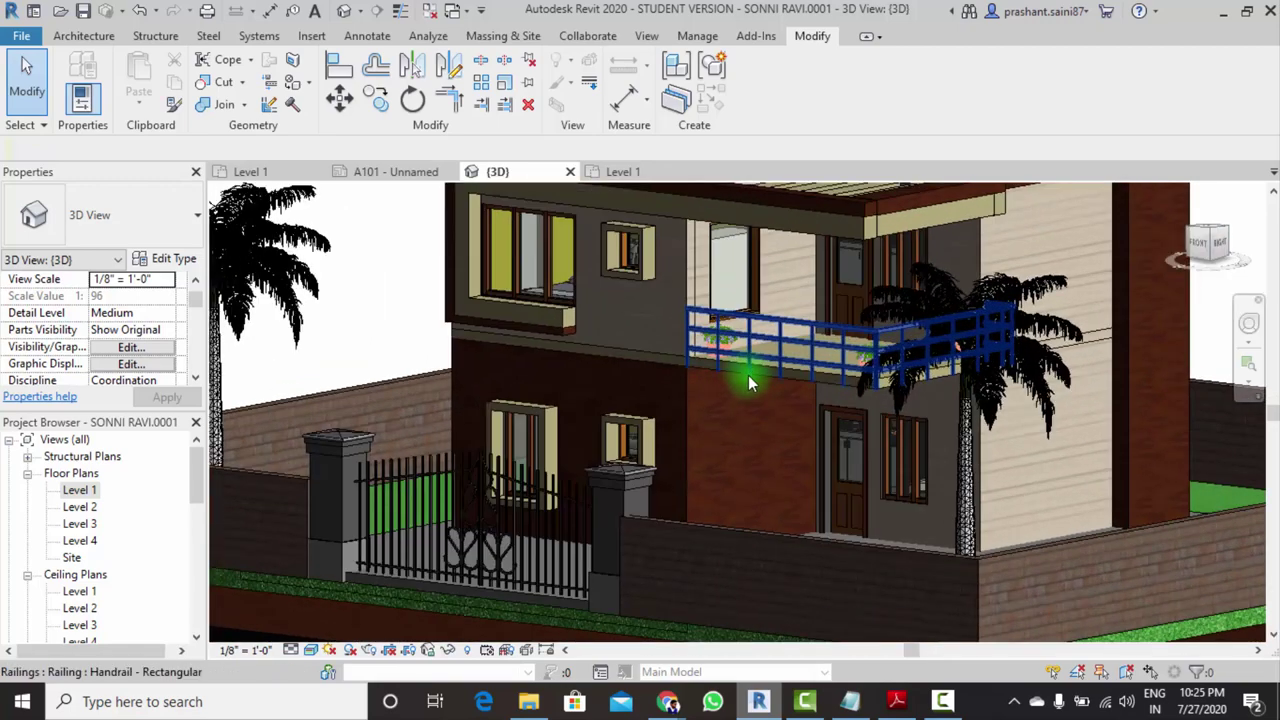
Move the upper-floor window onto the right side wall with Pick New Host
left_click(750, 278)
left_click(808, 70)
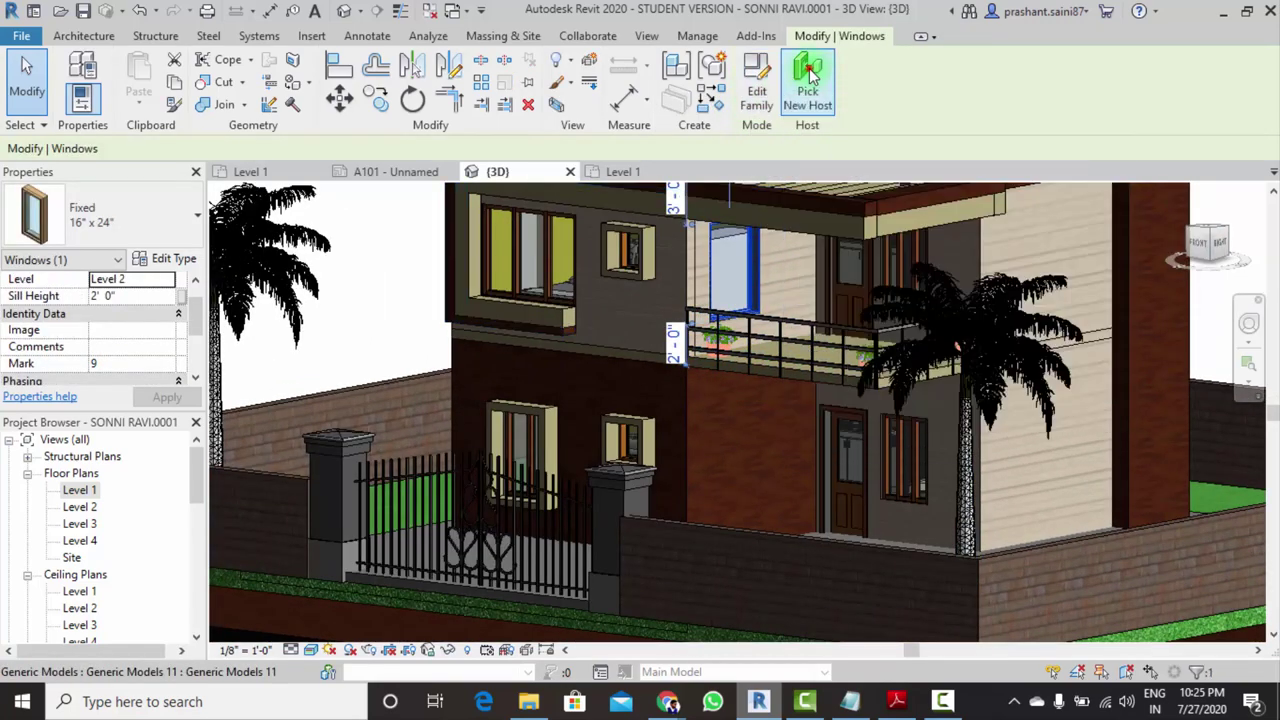
left_click(1052, 437)
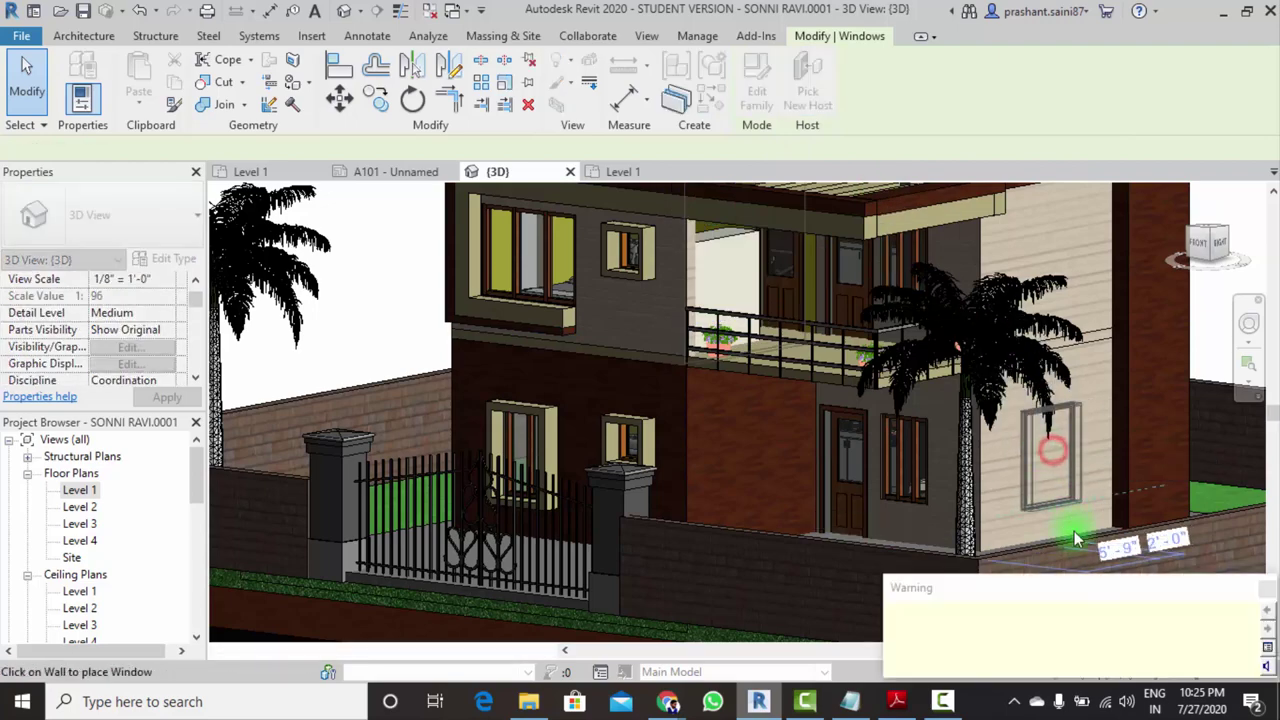
middle_click_drag(1078, 521, 1068, 467, "shift")
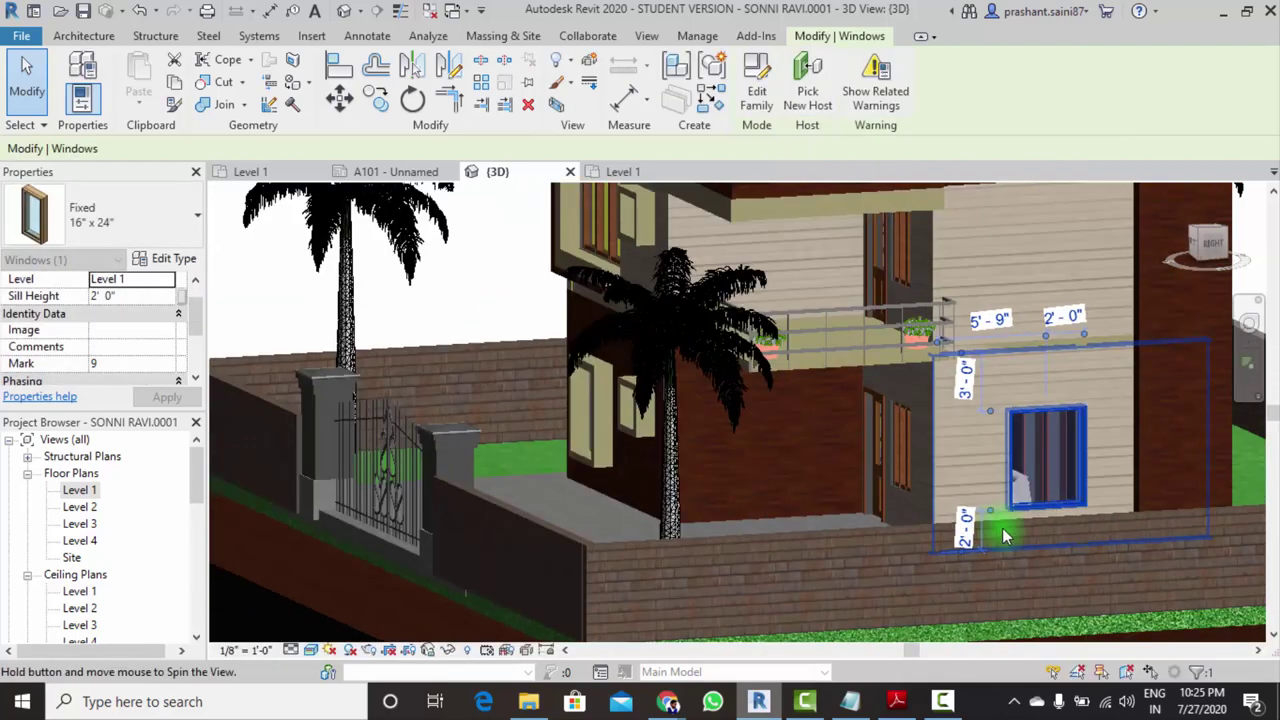
middle_click_drag(1012, 508, 1060, 500, "shift")
Re-host the window back onto the Level 2 wall beside the balcony and select it
left_click(1058, 455)
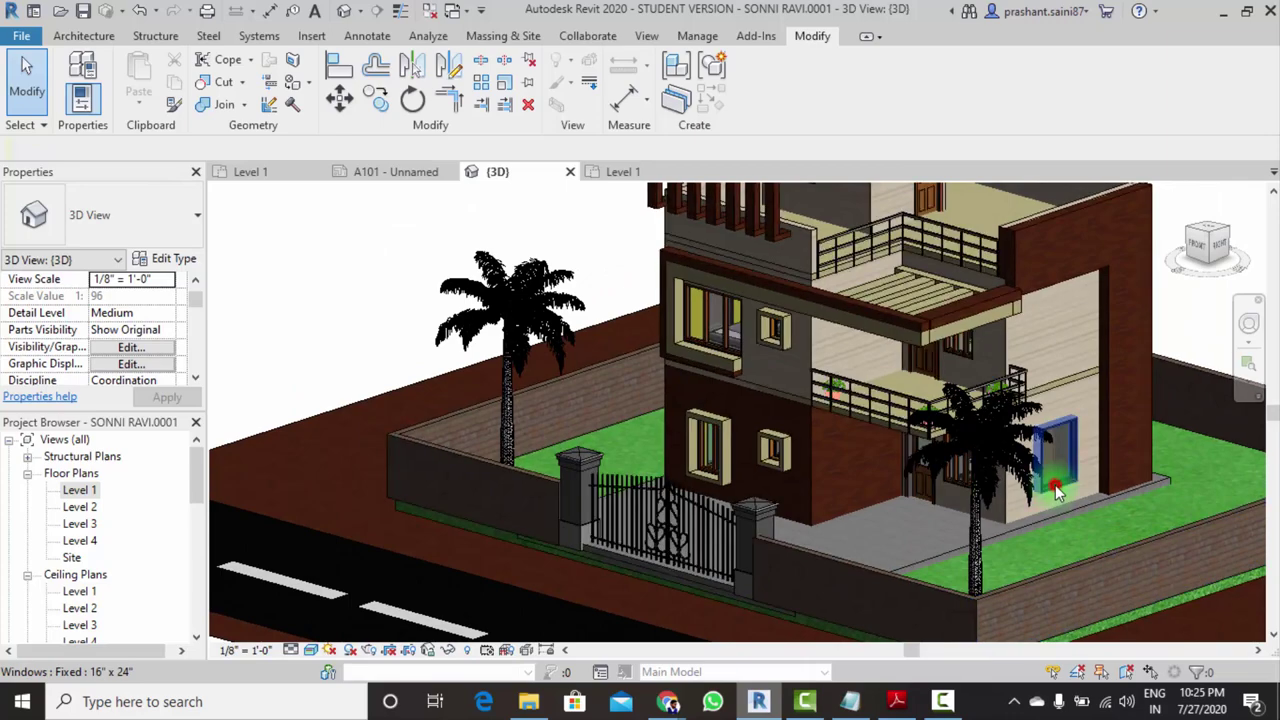
left_click(808, 78)
middle_click_drag(890, 380, 862, 322, "shift")
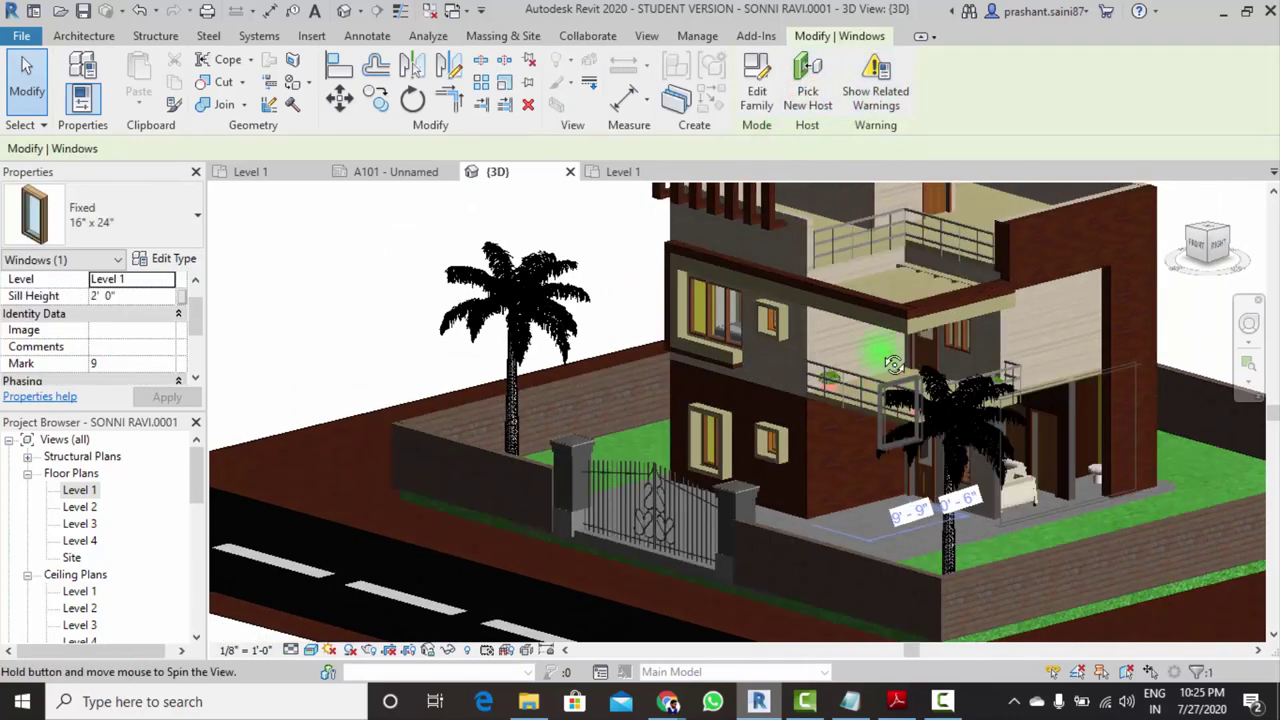
left_click(852, 318)
mouse_move(855, 430)
middle_mouse_down("shift")
mouse_move(878, 452)
mouse_move(819, 404)
mouse_move(832, 443)
middle_mouse_up("shift")
scroll(832, 443, "up", 2)
scroll(830, 400, "up", 2)
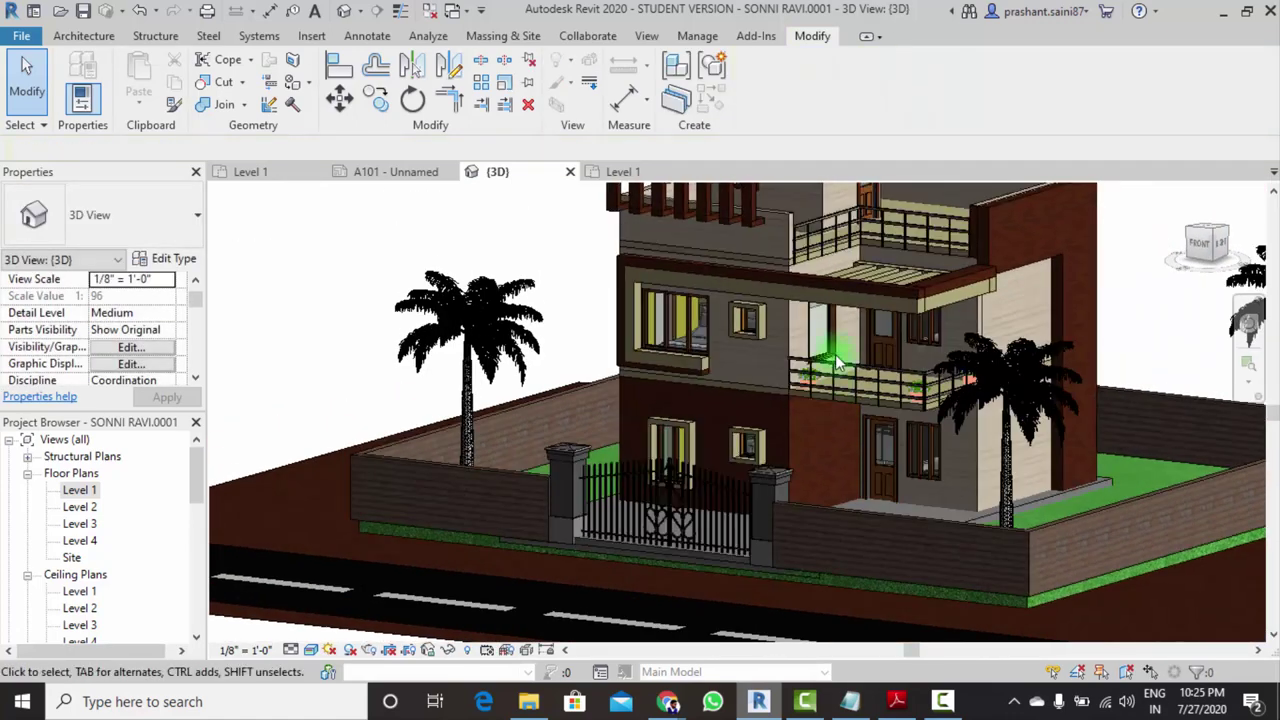
scroll(826, 316, "up", 2)
left_click(825, 310)
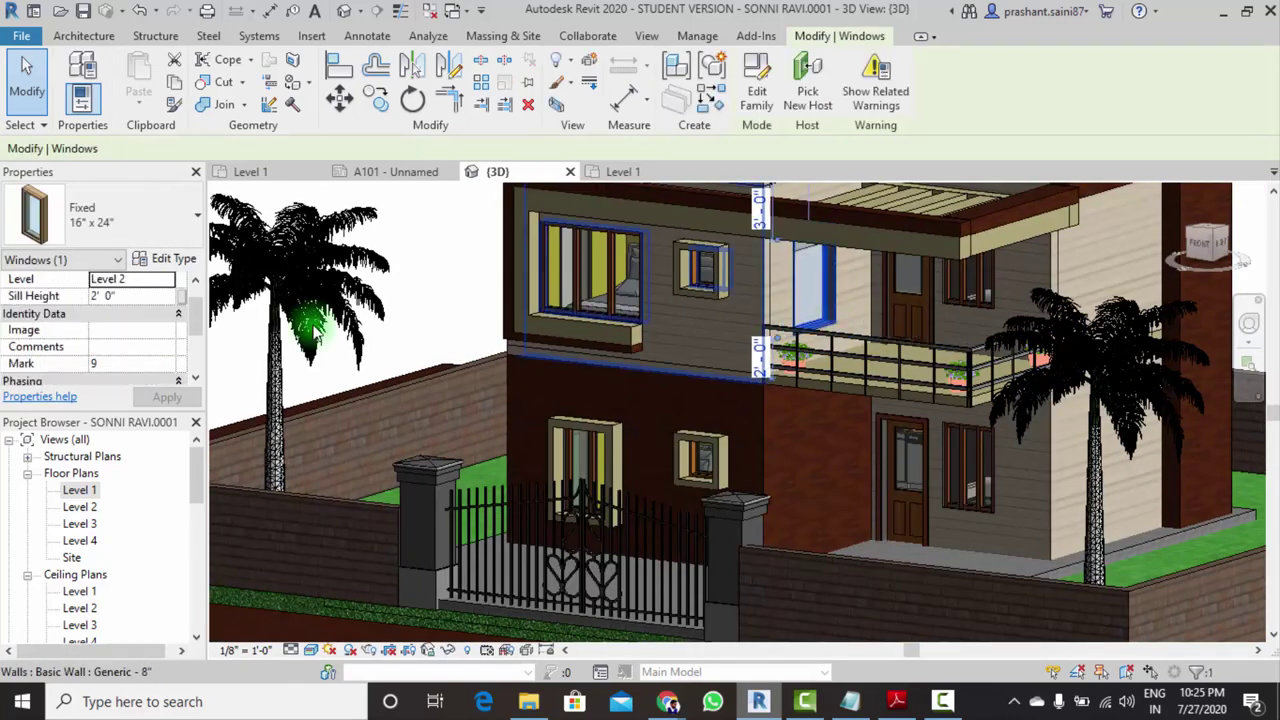
From the window's Type Properties, browse the family library into the Windows folder
left_click(163, 259)
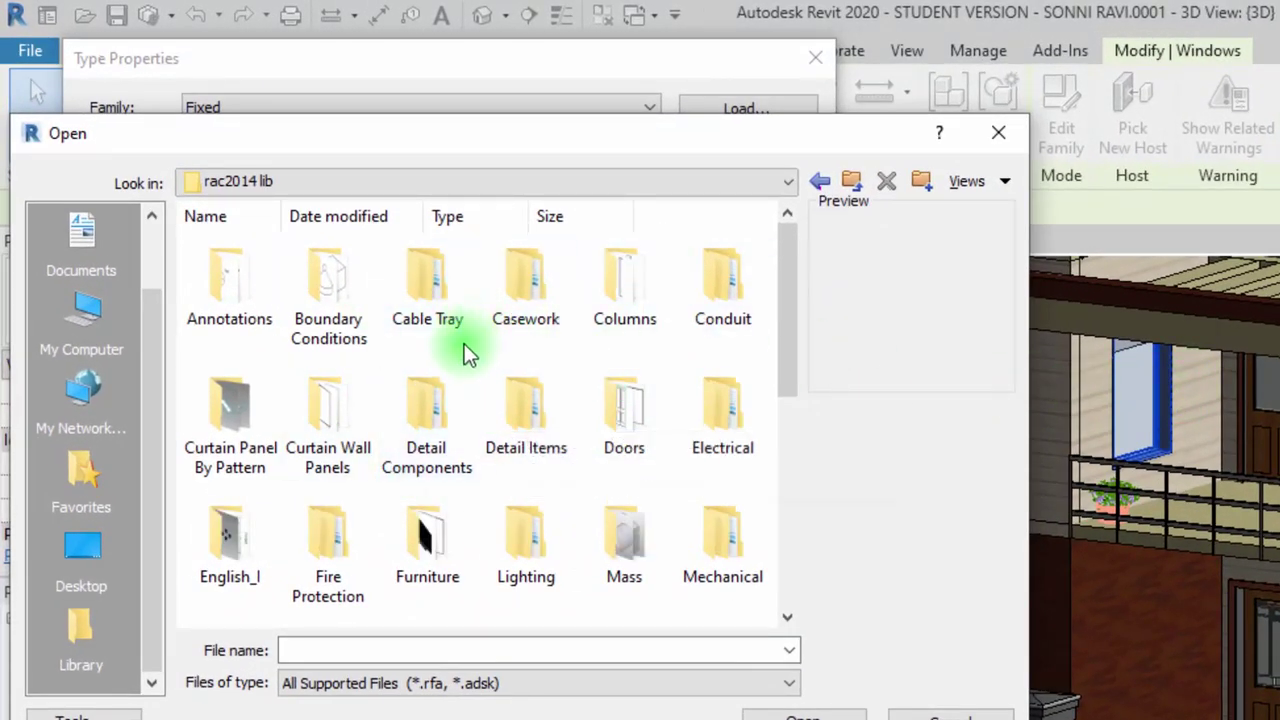
scroll(557, 543, "down", 1)
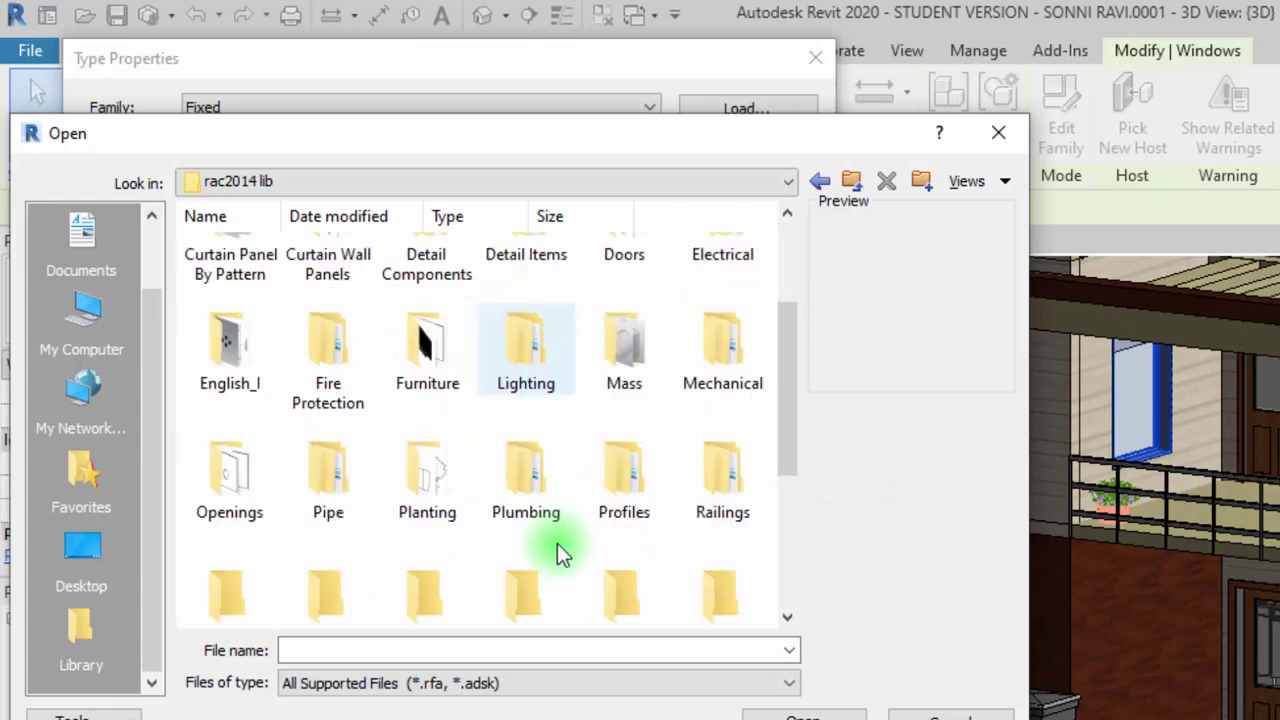
scroll(557, 543, "down", 1)
left_click(521, 448)
scroll(525, 445, "down", 1)
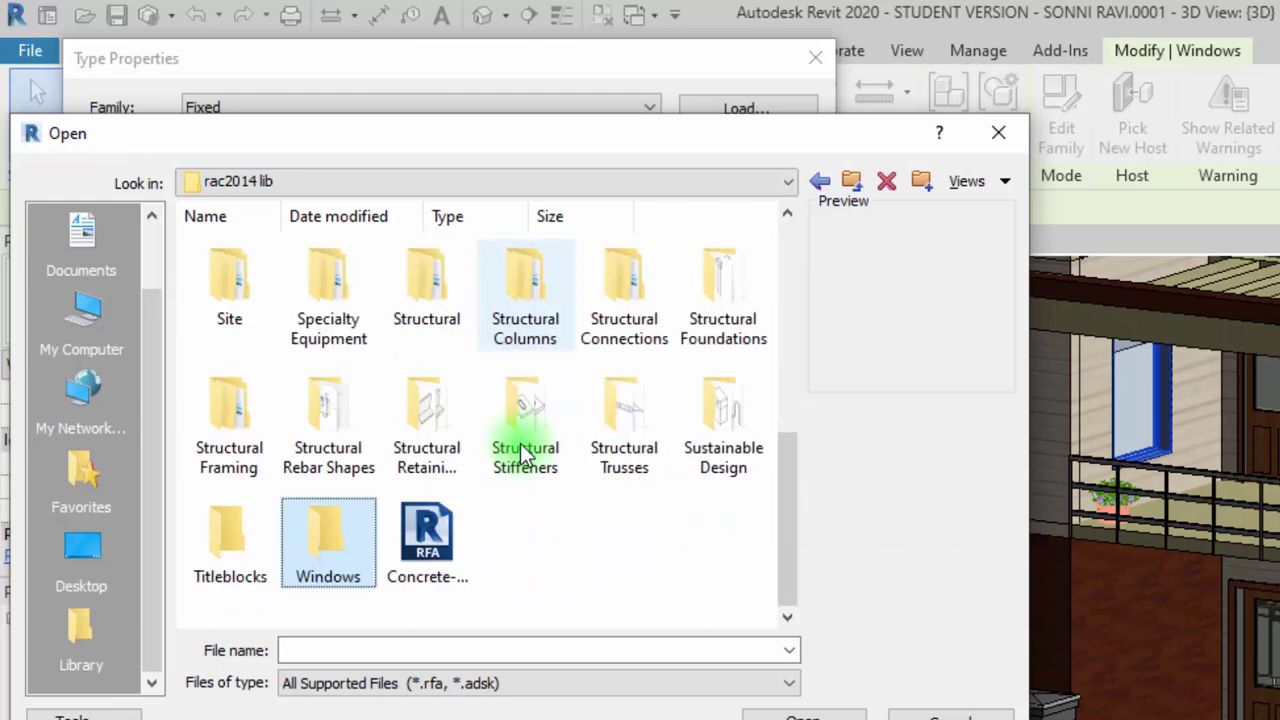
double_click(333, 543)
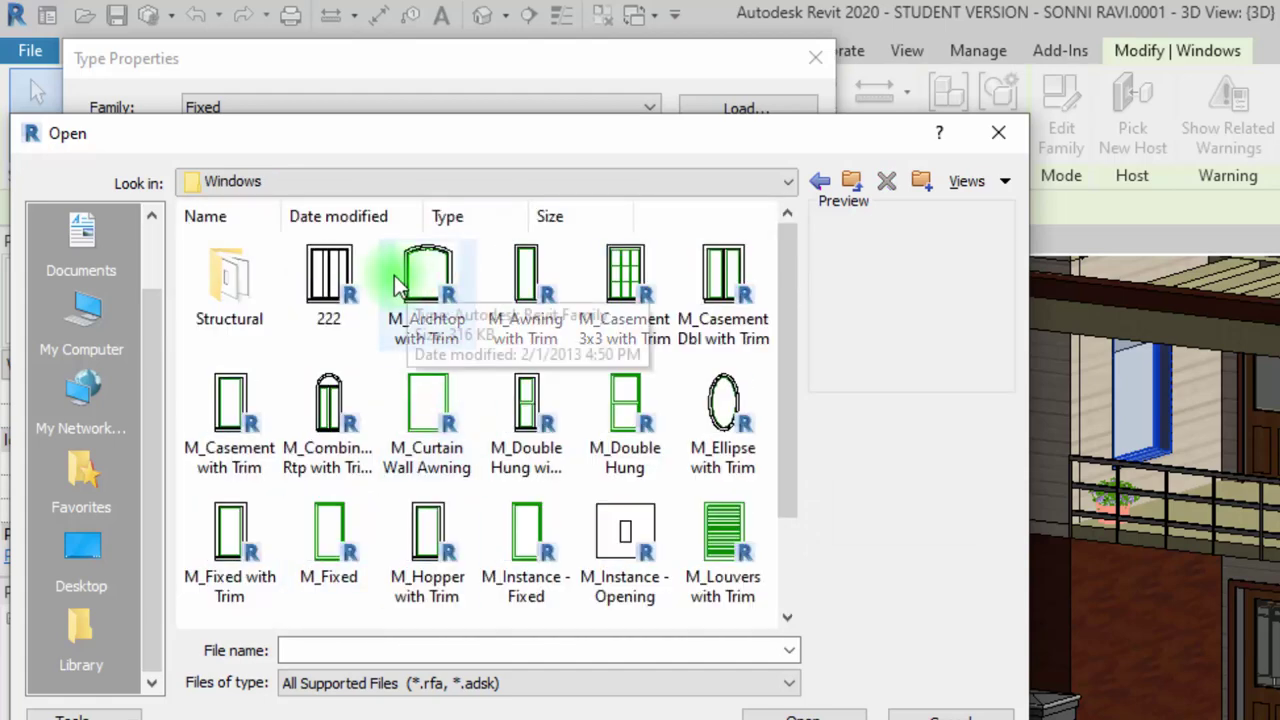
mouse_move(783, 319)
left_mouse_down()
mouse_move(780, 380)
mouse_move(775, 350)
left_mouse_up()
Compare several window families, then load M_Sliding with Trim.rfa
left_click(430, 595)
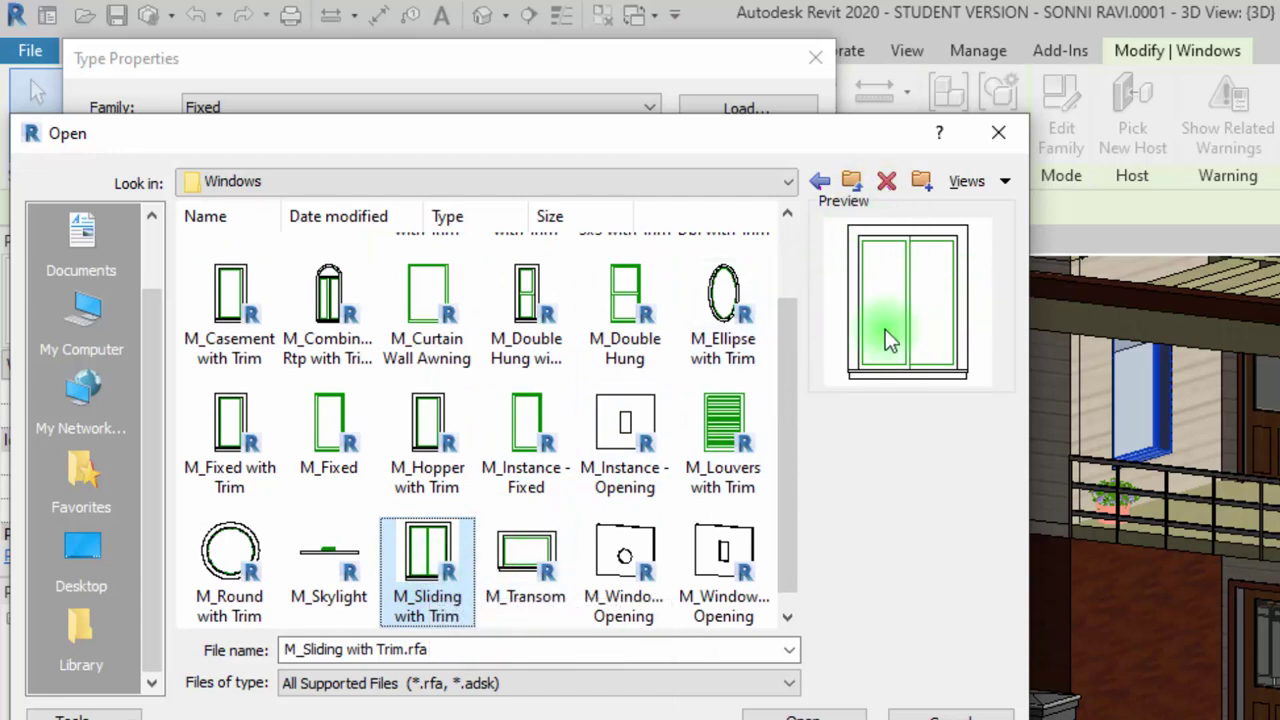
left_click(338, 333)
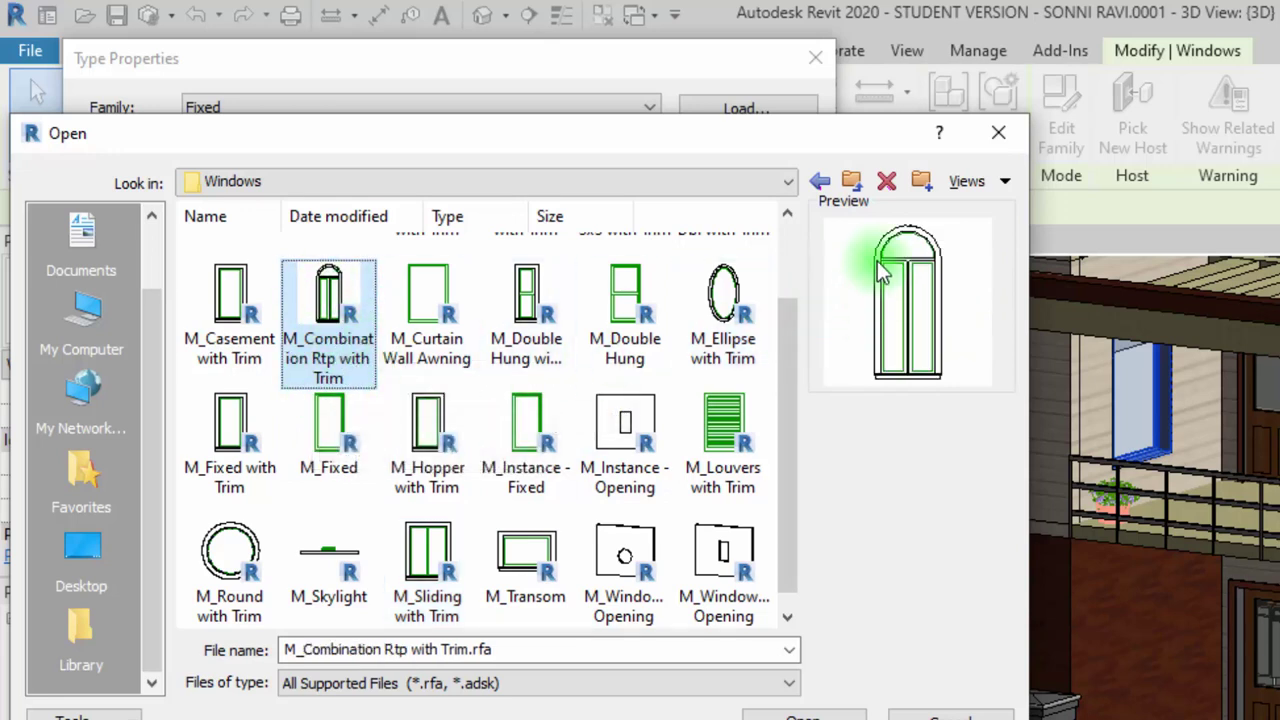
left_click(625, 343)
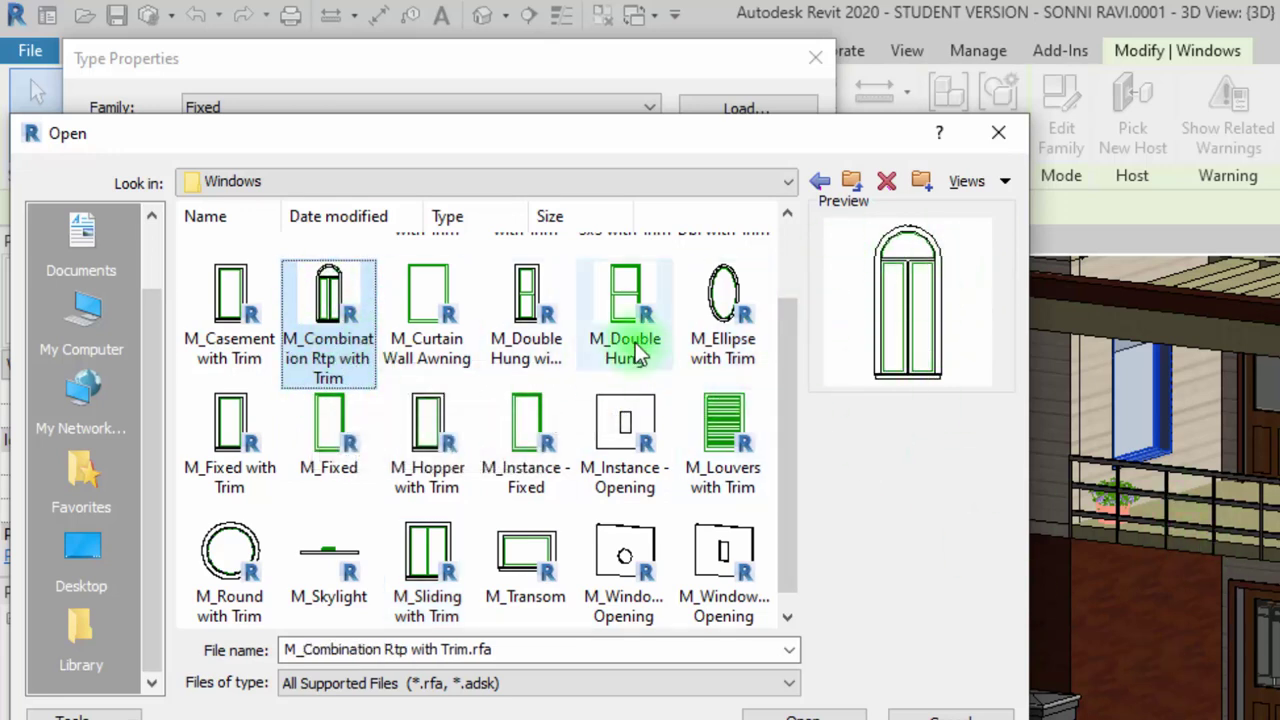
left_click(724, 330)
left_click(430, 562)
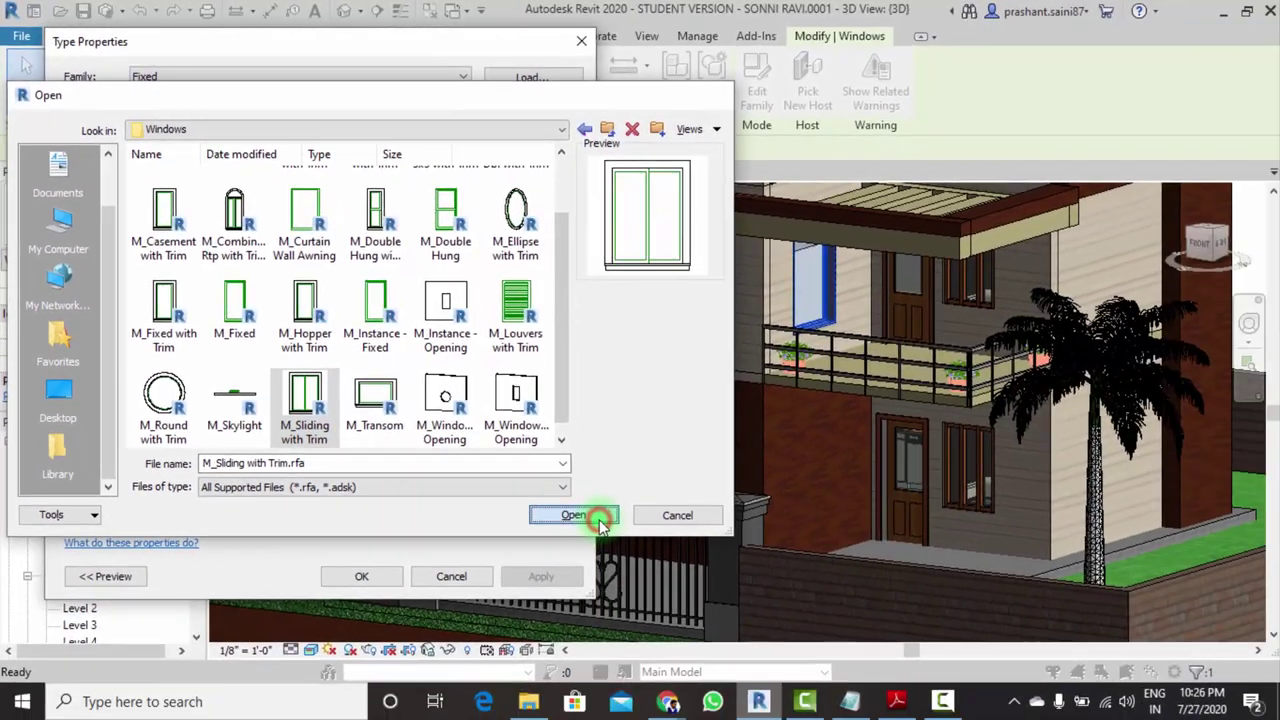
left_click(803, 716)
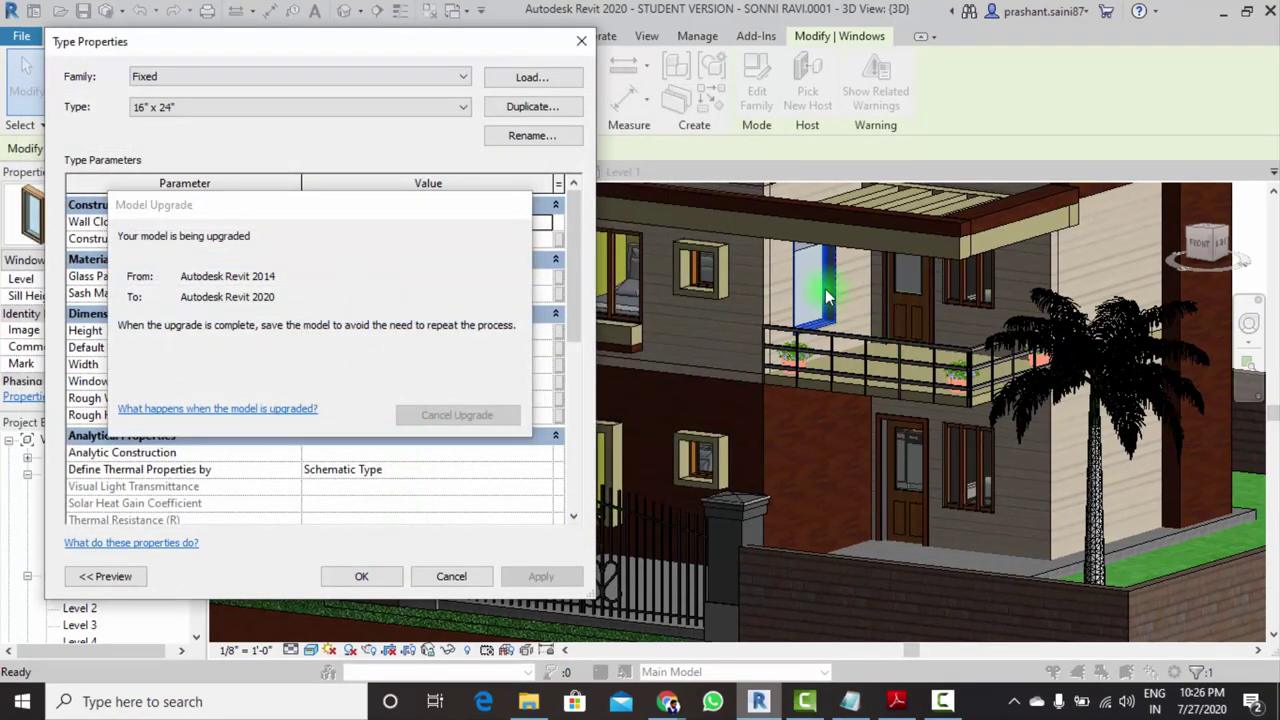
Apply the 0915 x 0610mm sliding type to the balcony window
left_click(362, 577)
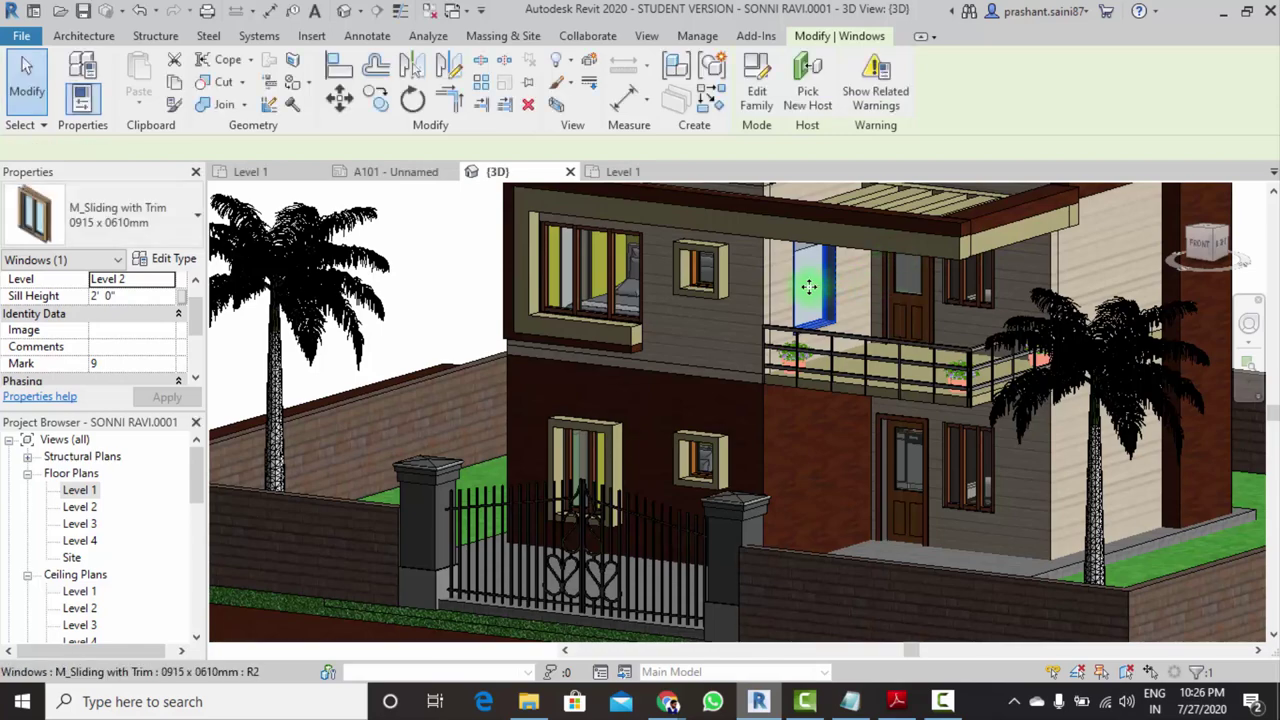
scroll(818, 300, "up", 2)
scroll(957, 314, "up", 2)
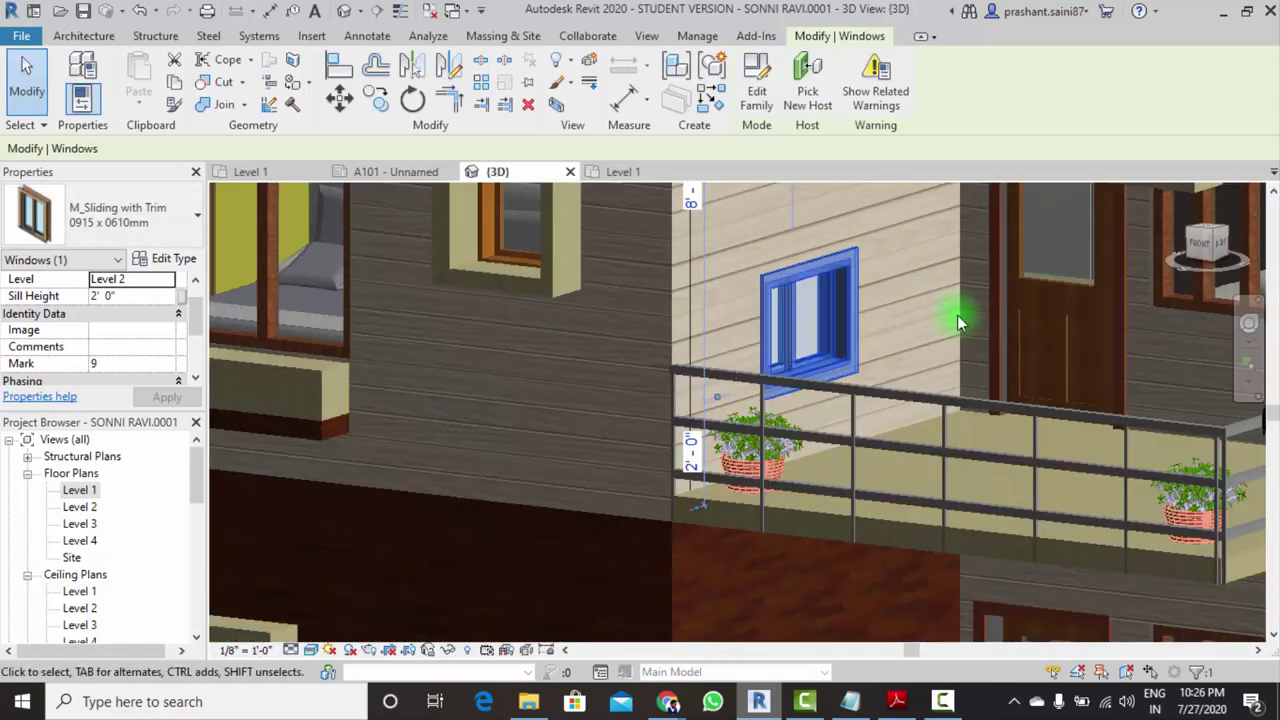
mouse_move(837, 246)
middle_mouse_down("shift")
mouse_move(818, 367)
mouse_move(700, 360)
middle_mouse_up("shift")
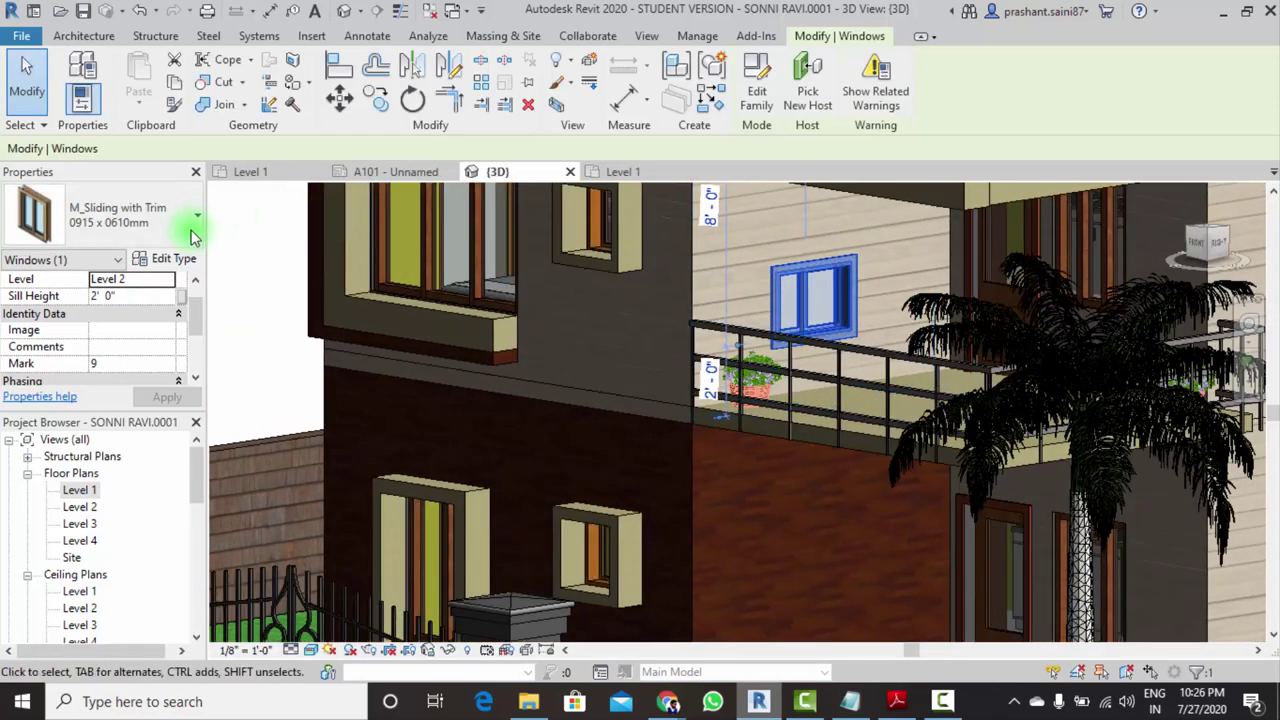
Set the sliding window type's Height to 5' 0" and Width to 3' 6"
left_click(165, 258)
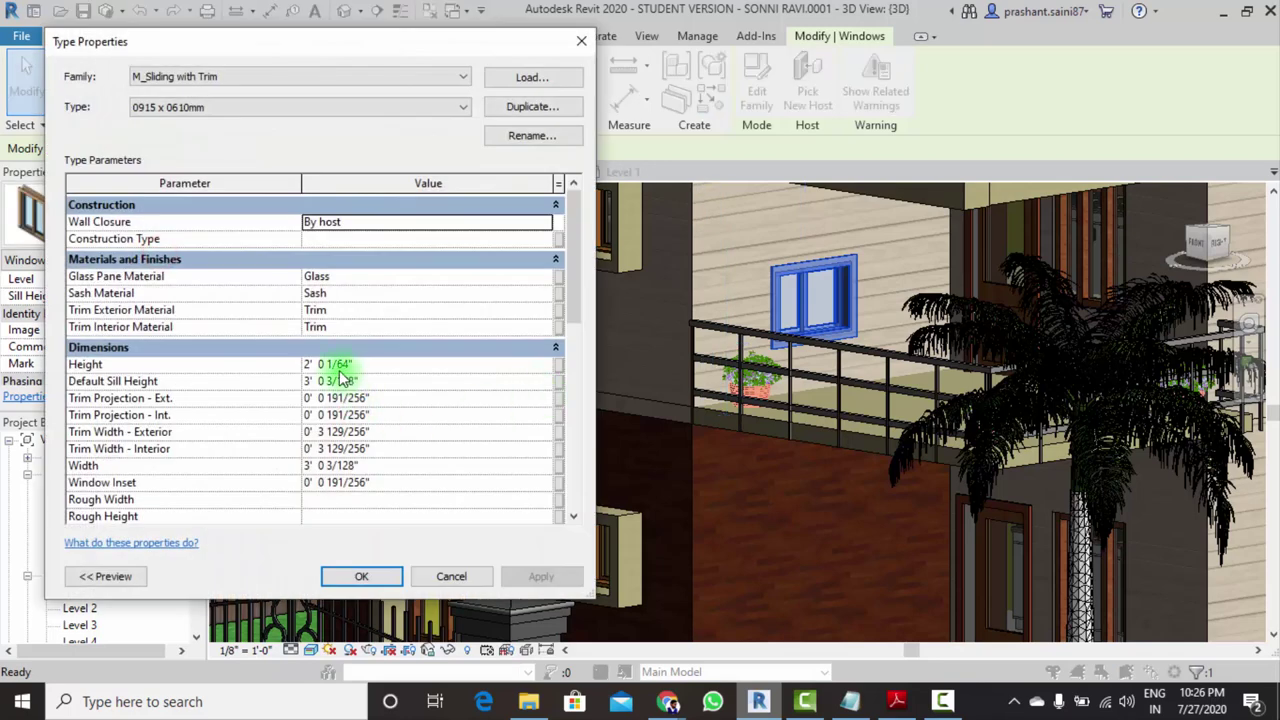
left_click(368, 365)
type("5' 0")
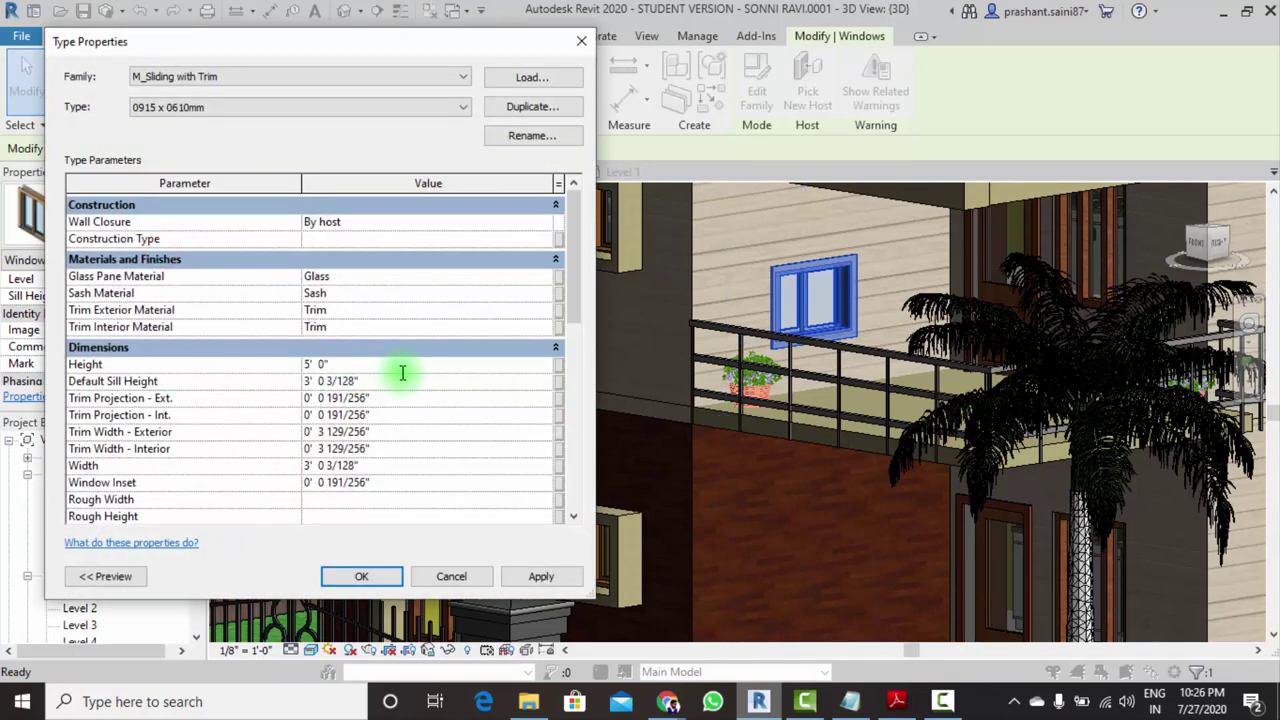
left_click(407, 467)
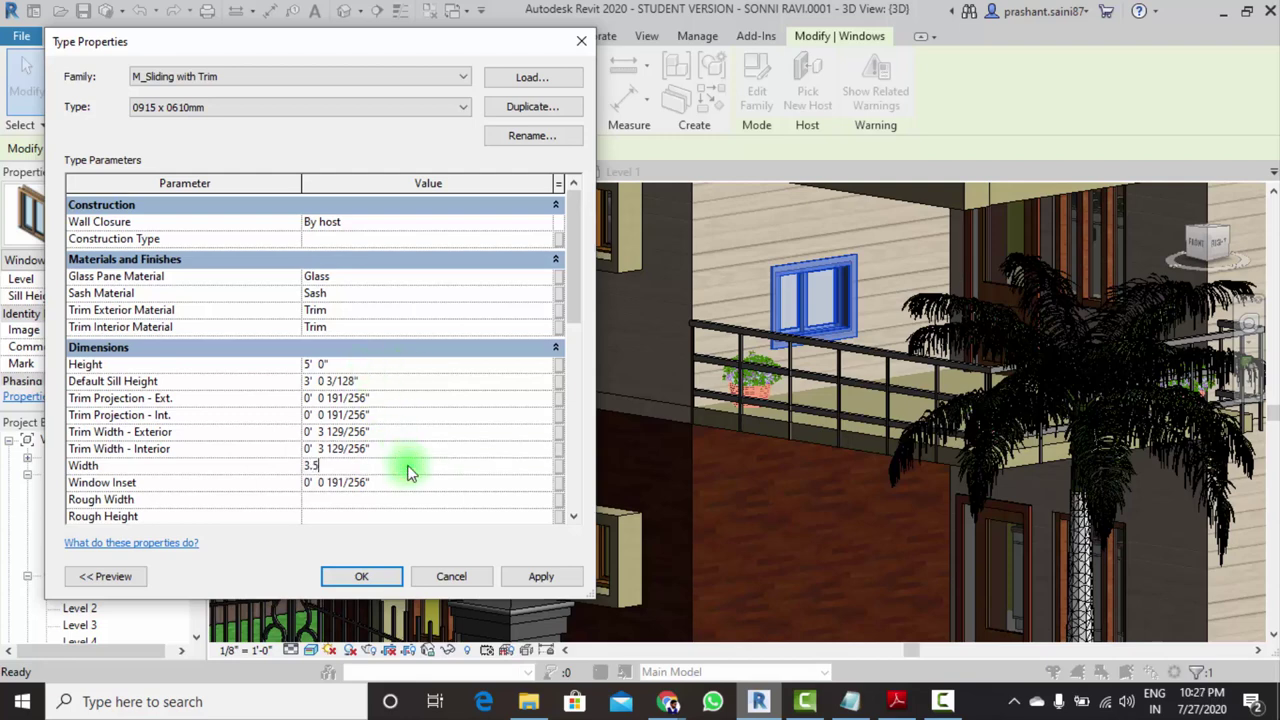
left_click(361, 576)
Orbit around the house to inspect the resized upper-floor sliding window
left_click(814, 277)
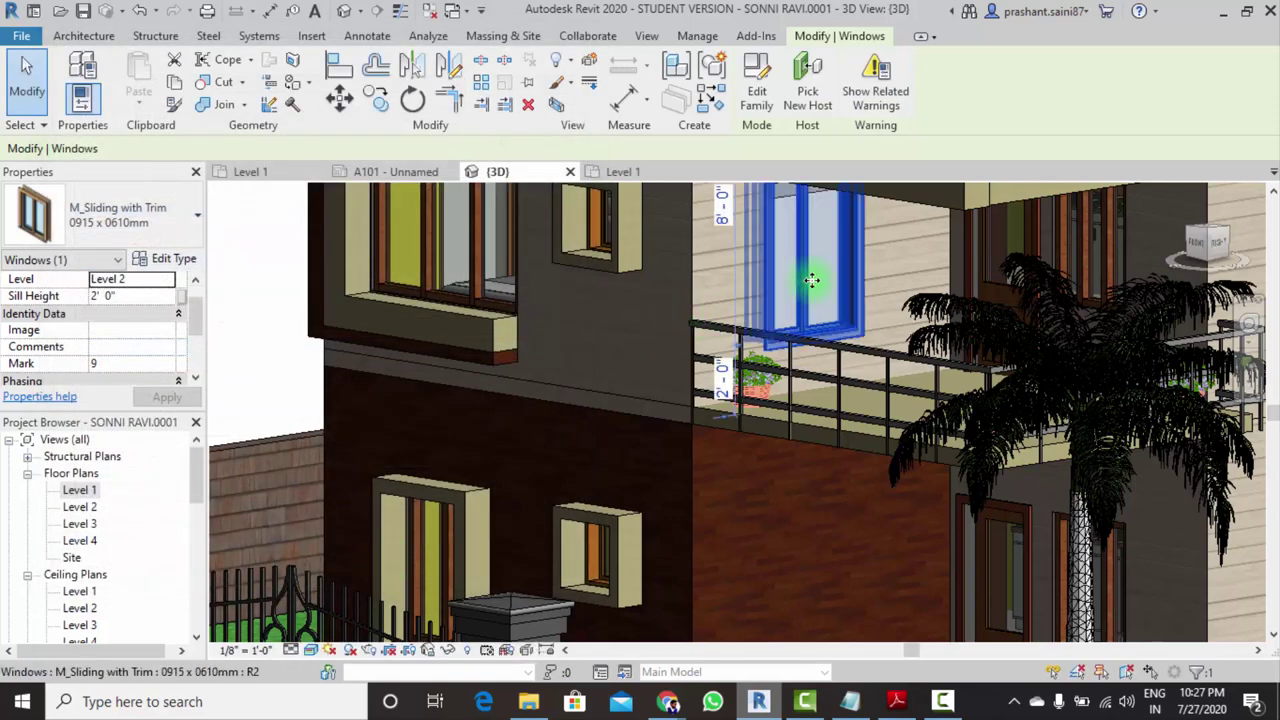
middle_click_drag(814, 277, 820, 343, "shift")
left_click(1106, 505)
mouse_move(1106, 505)
middle_mouse_down("shift")
mouse_move(897, 392)
mouse_move(878, 368)
middle_mouse_up("shift")
scroll(826, 268, "up", 3)
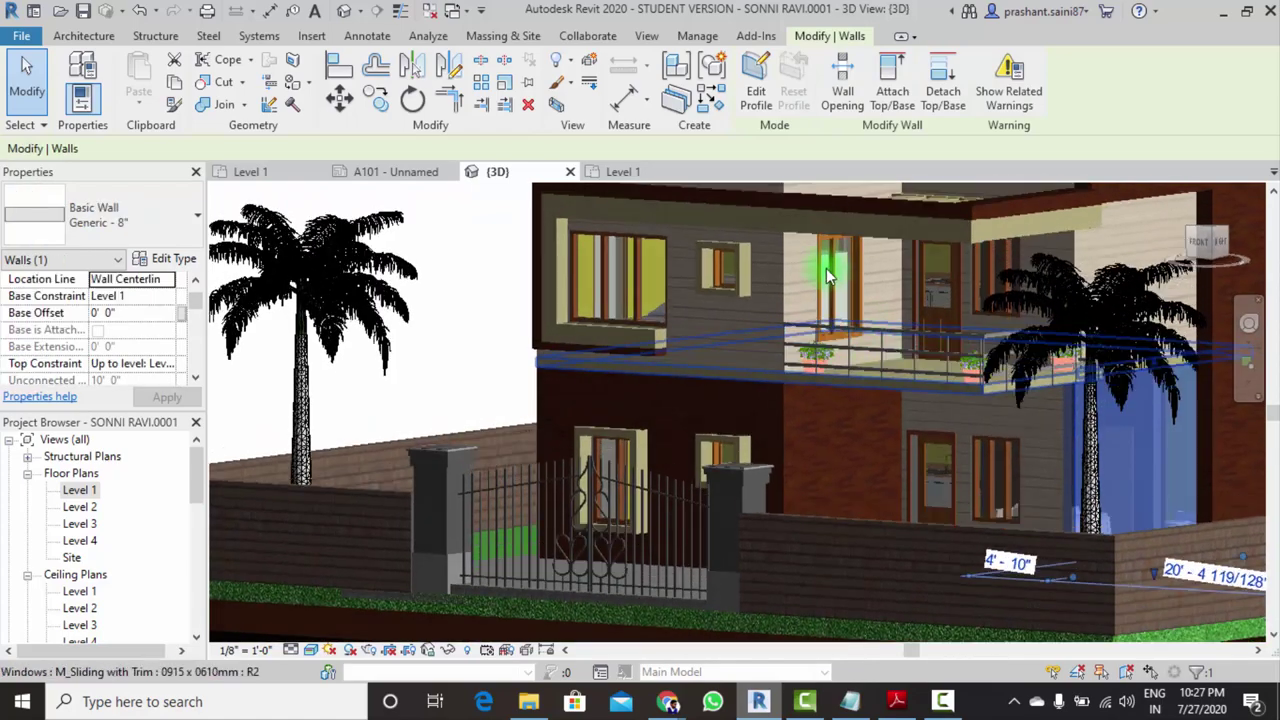
scroll(826, 266, "up", 2)
mouse_move(826, 266)
middle_mouse_down("shift")
mouse_move(851, 314)
mouse_move(845, 366)
mouse_move(836, 358)
middle_mouse_up("shift")
scroll(820, 400, "down", 4)
mouse_move(803, 430)
middle_mouse_down("shift")
mouse_move(740, 428)
mouse_move(722, 398)
mouse_move(714, 464)
mouse_move(721, 454)
middle_mouse_up("shift")
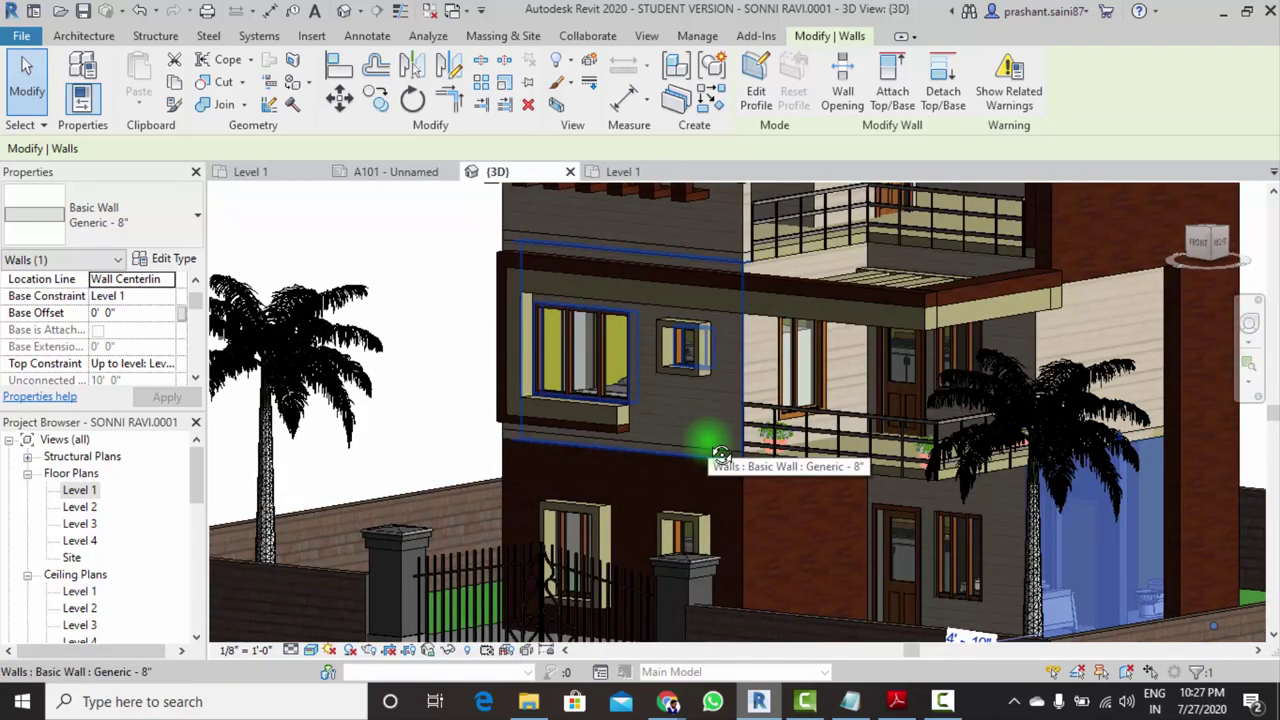
mouse_move(666, 382)
middle_mouse_down("shift")
mouse_move(688, 396)
mouse_move(676, 408)
mouse_move(704, 422)
middle_mouse_up("shift")
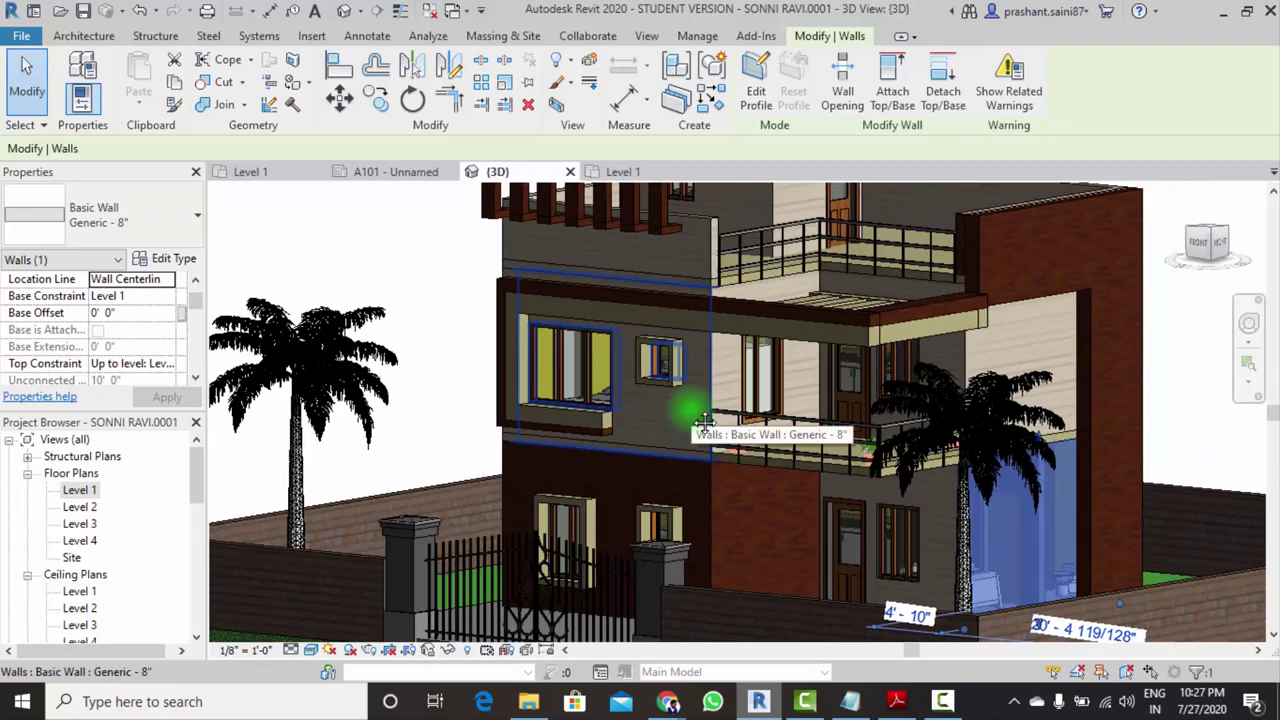
scroll(651, 451, "down", 3)
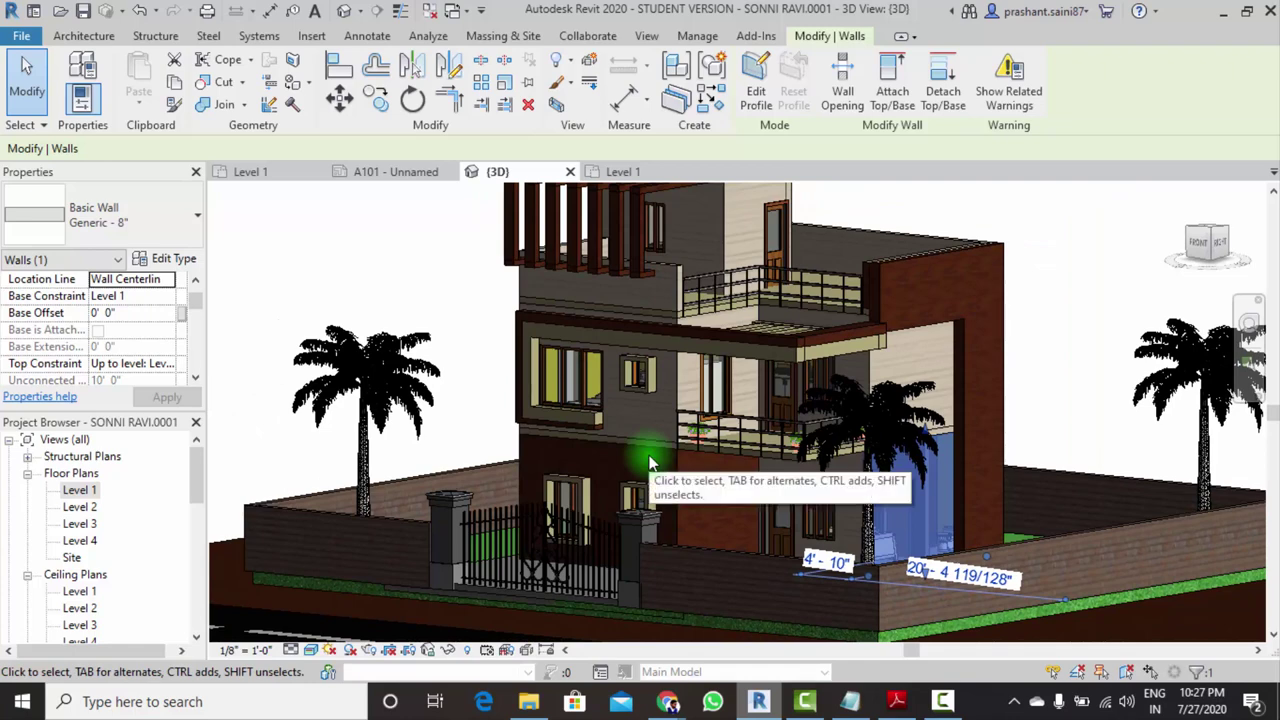
middle_click_drag(666, 366, 676, 381, "shift")
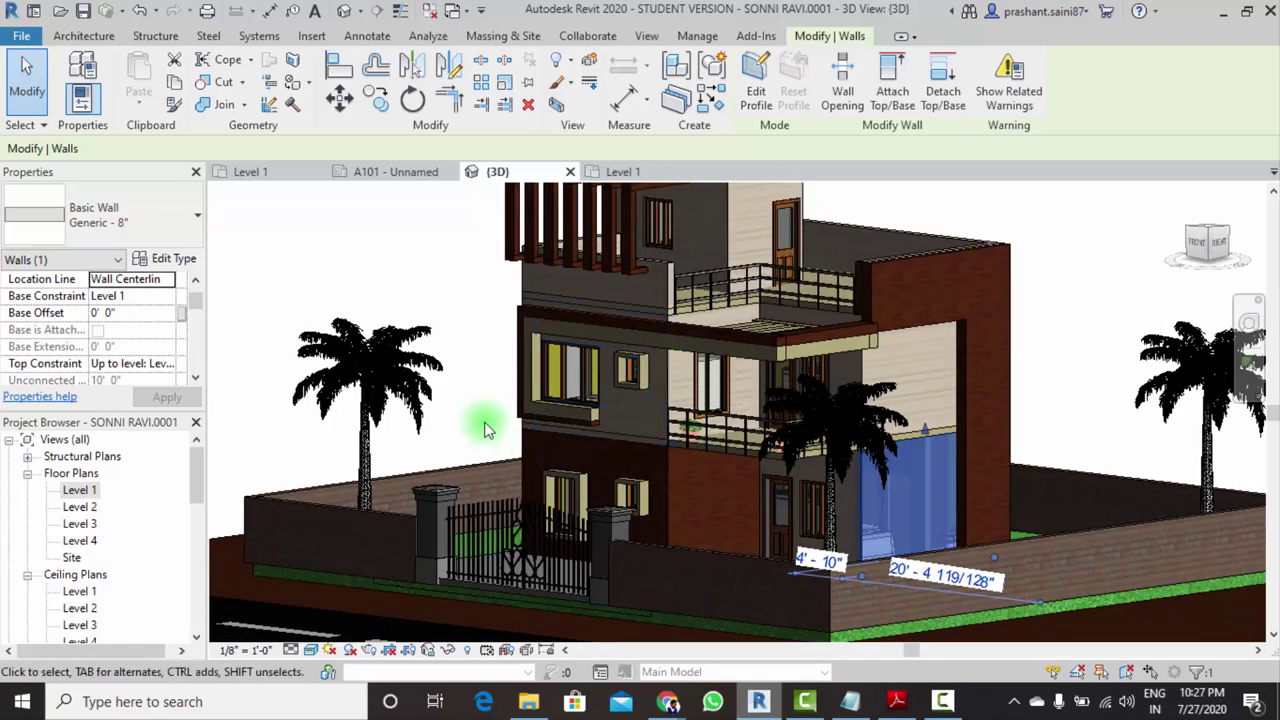
Check the small ground-floor window, clear the selection, and switch to BIMsmith's window results in Chrome
scroll(610, 500, "up", 3)
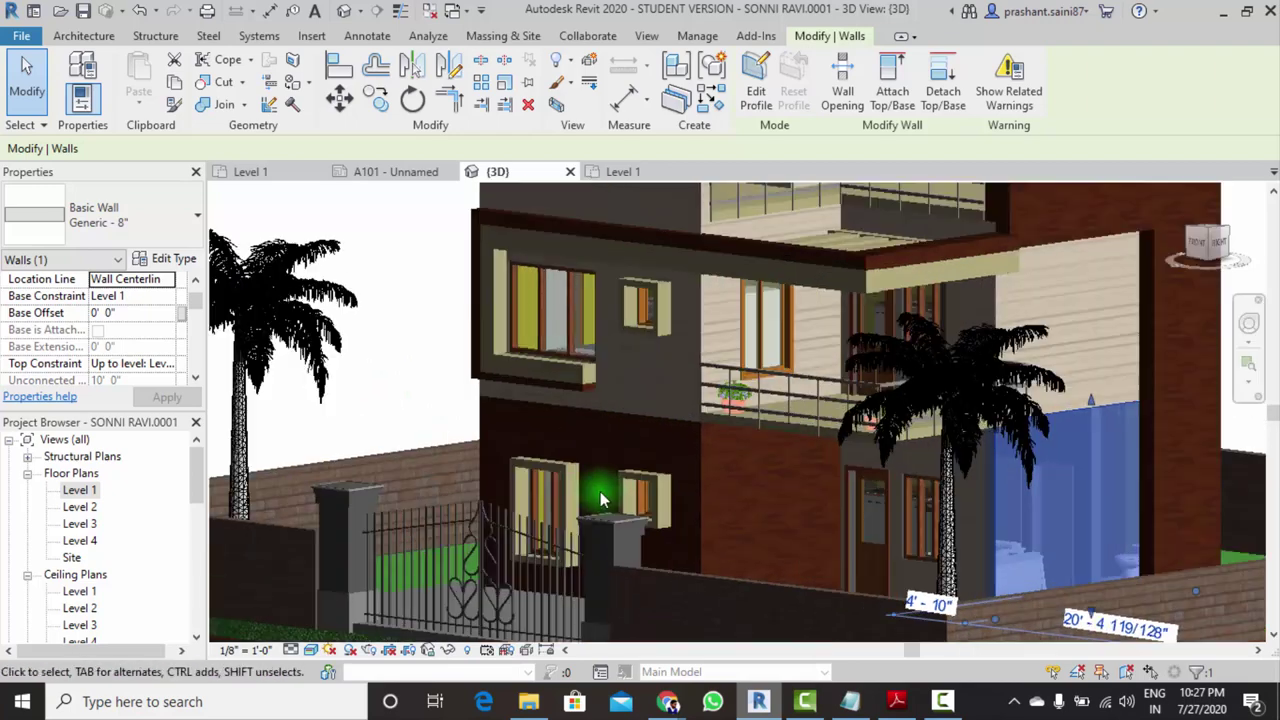
scroll(610, 502, "up", 2)
scroll(640, 508, "up", 2)
scroll(672, 516, "up", 2)
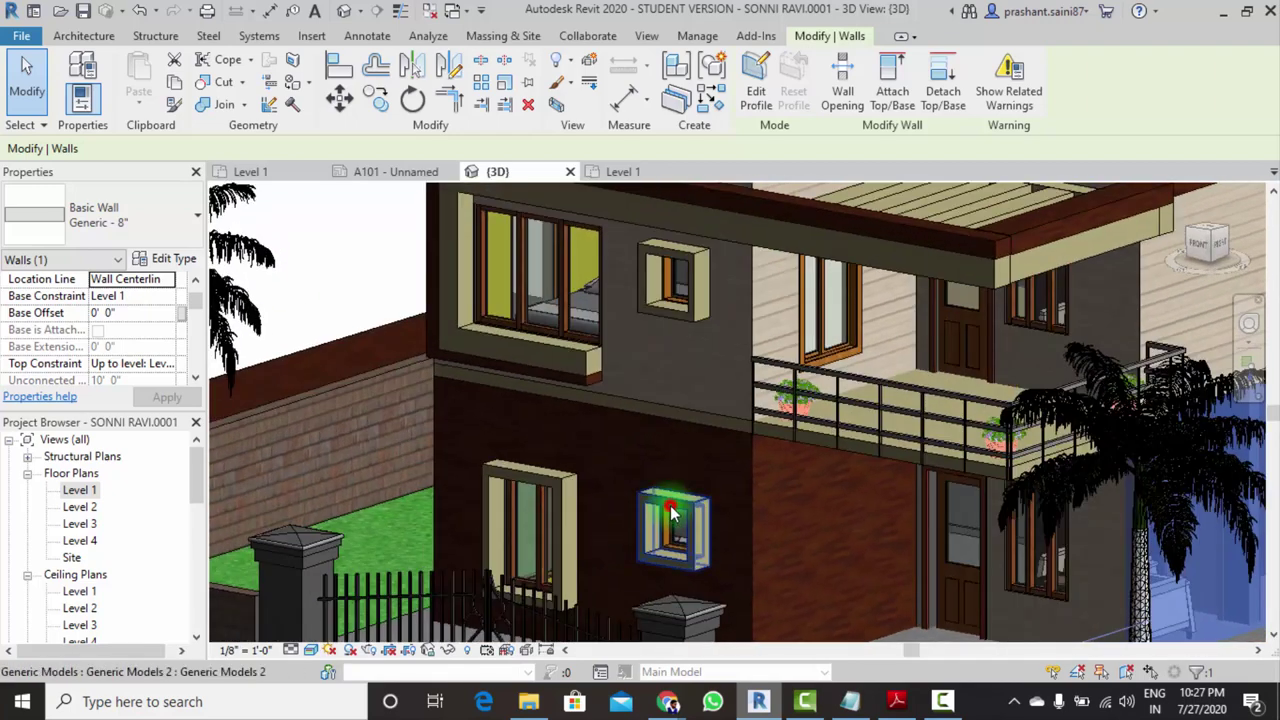
left_click(672, 516)
key("Escape")
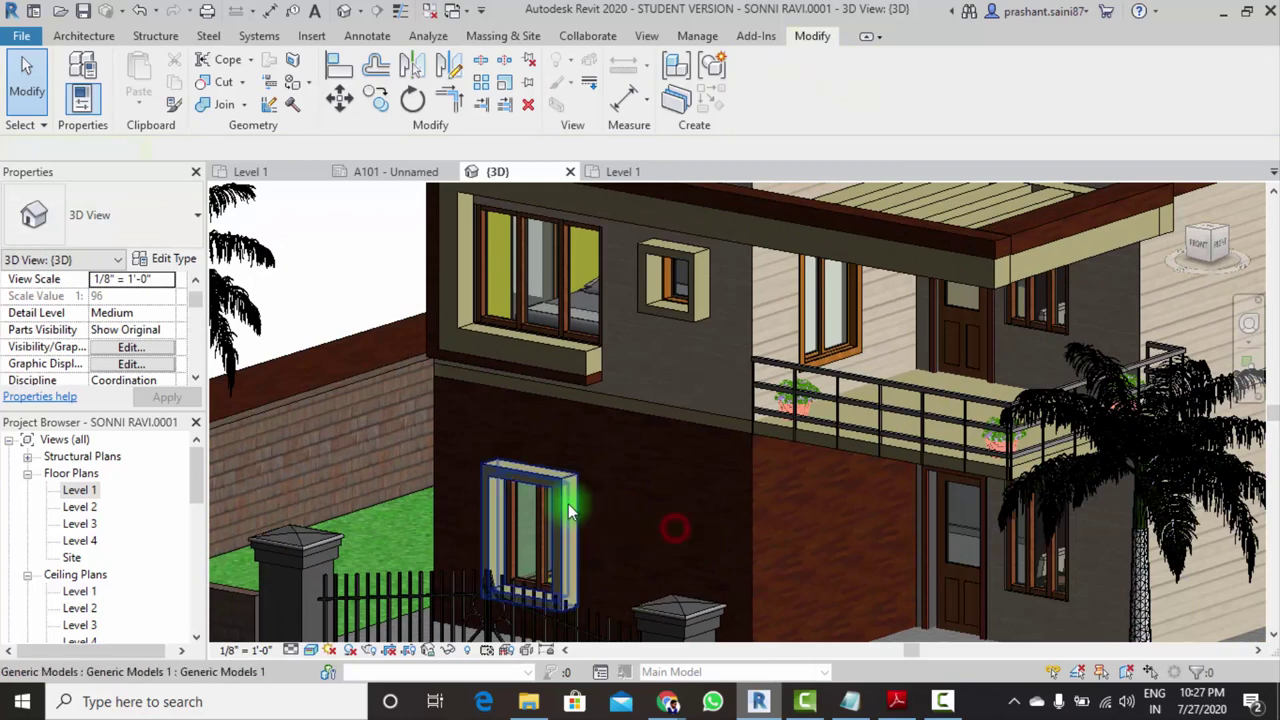
left_click(549, 512)
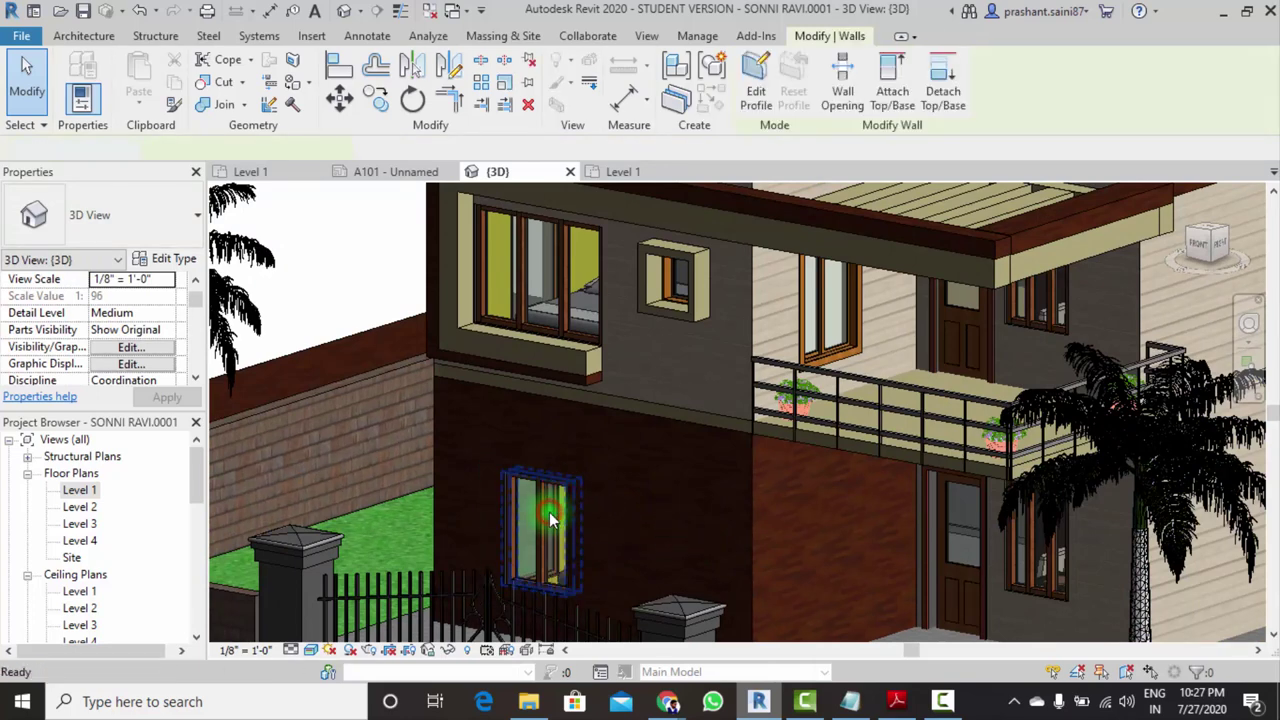
key("Escape")
scroll(560, 470, "down", 2)
scroll(560, 475, "down", 1)
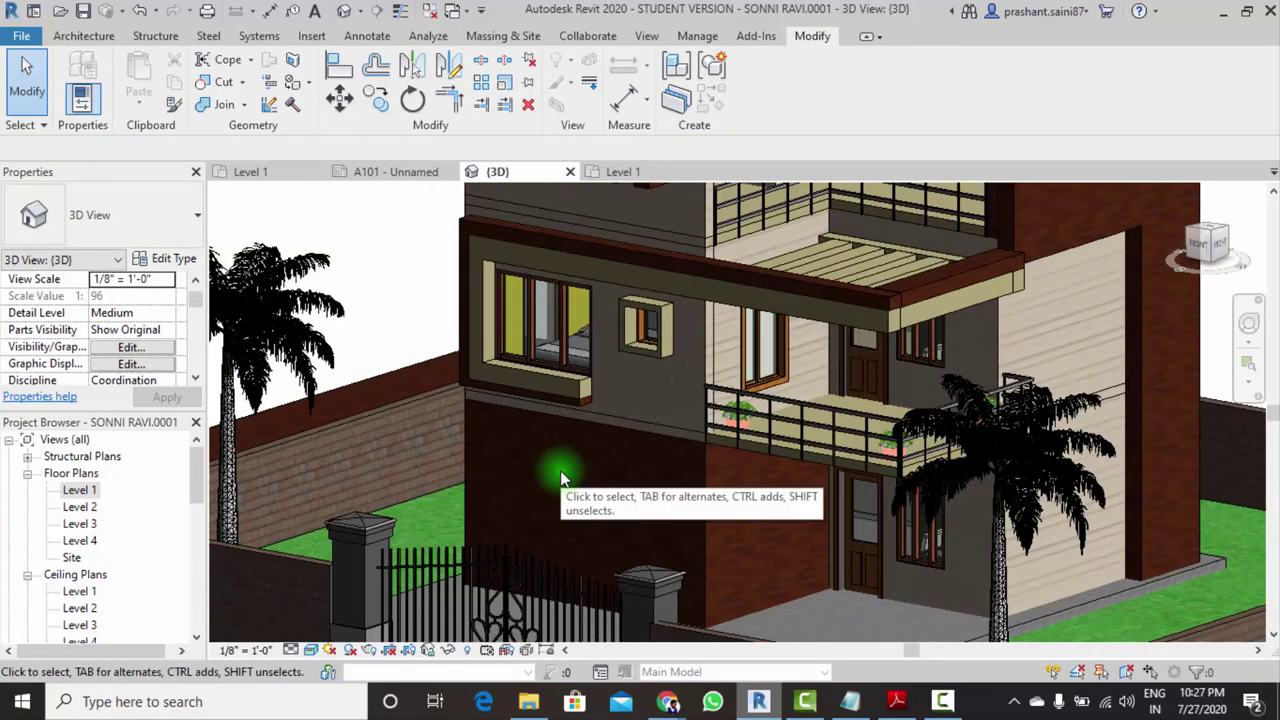
key("alt+Tab")
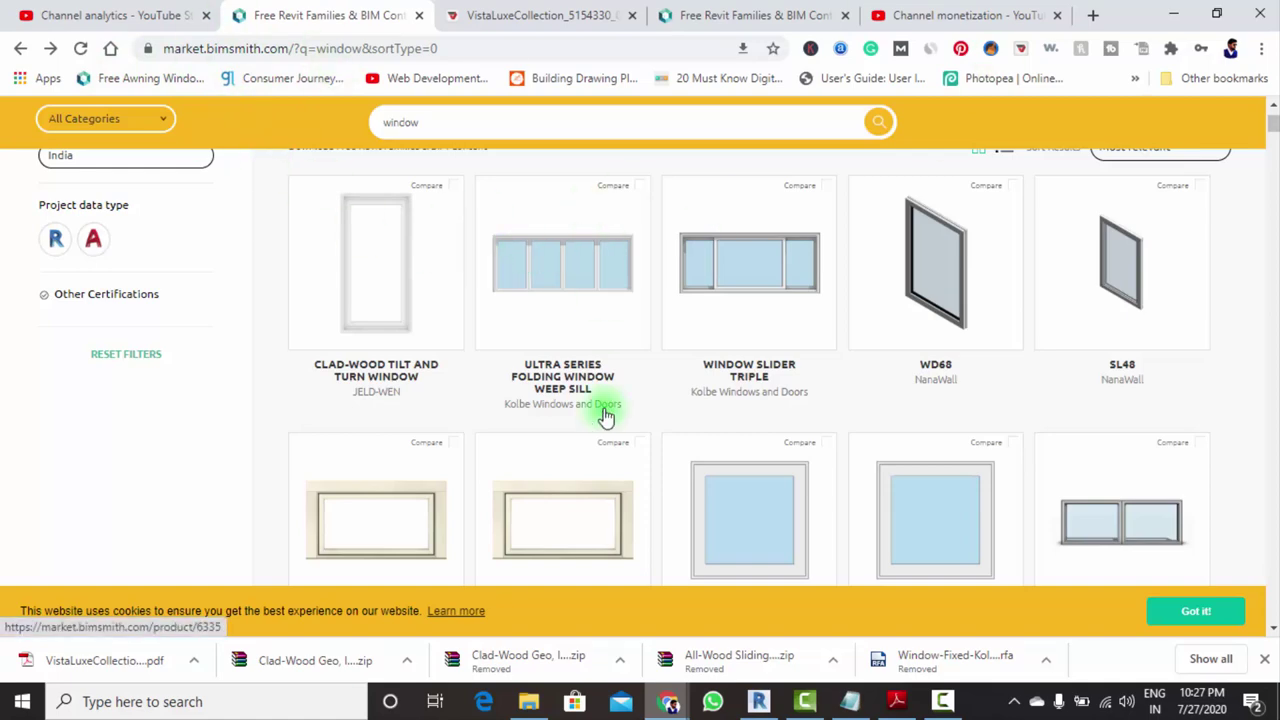
mouse_move(667, 701)
left_click(770, 610)
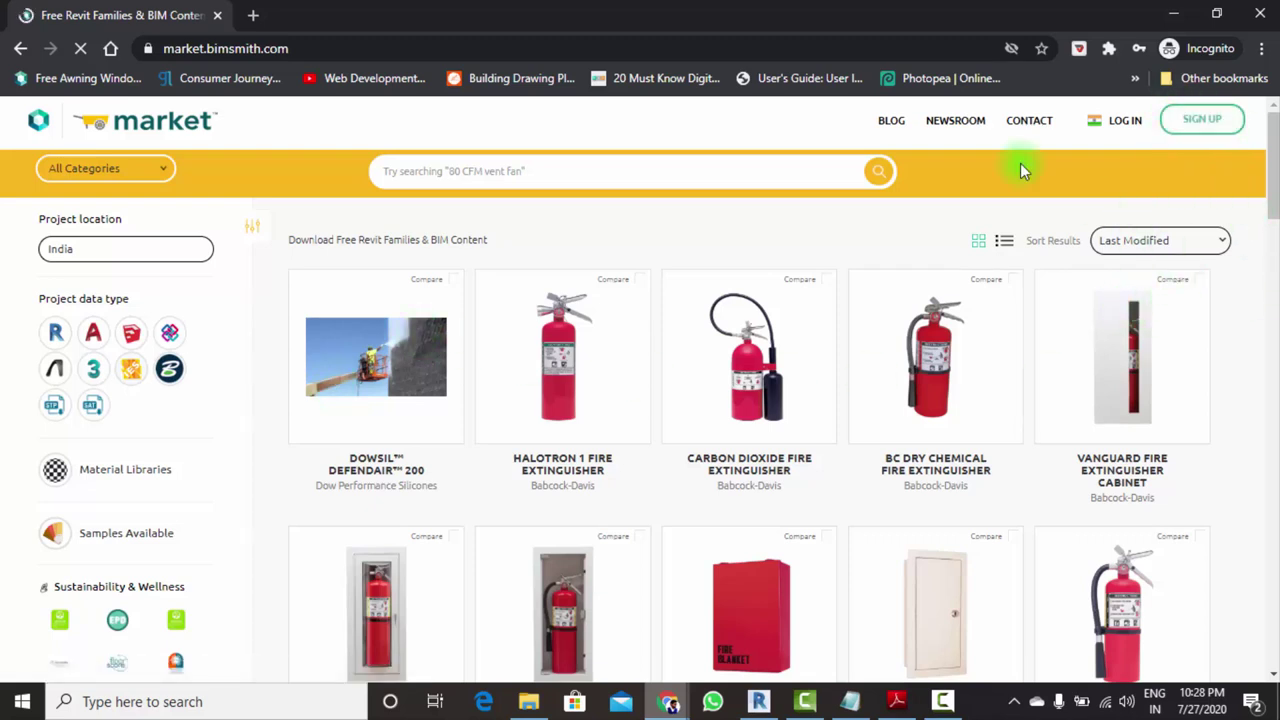
left_click(1178, 13)
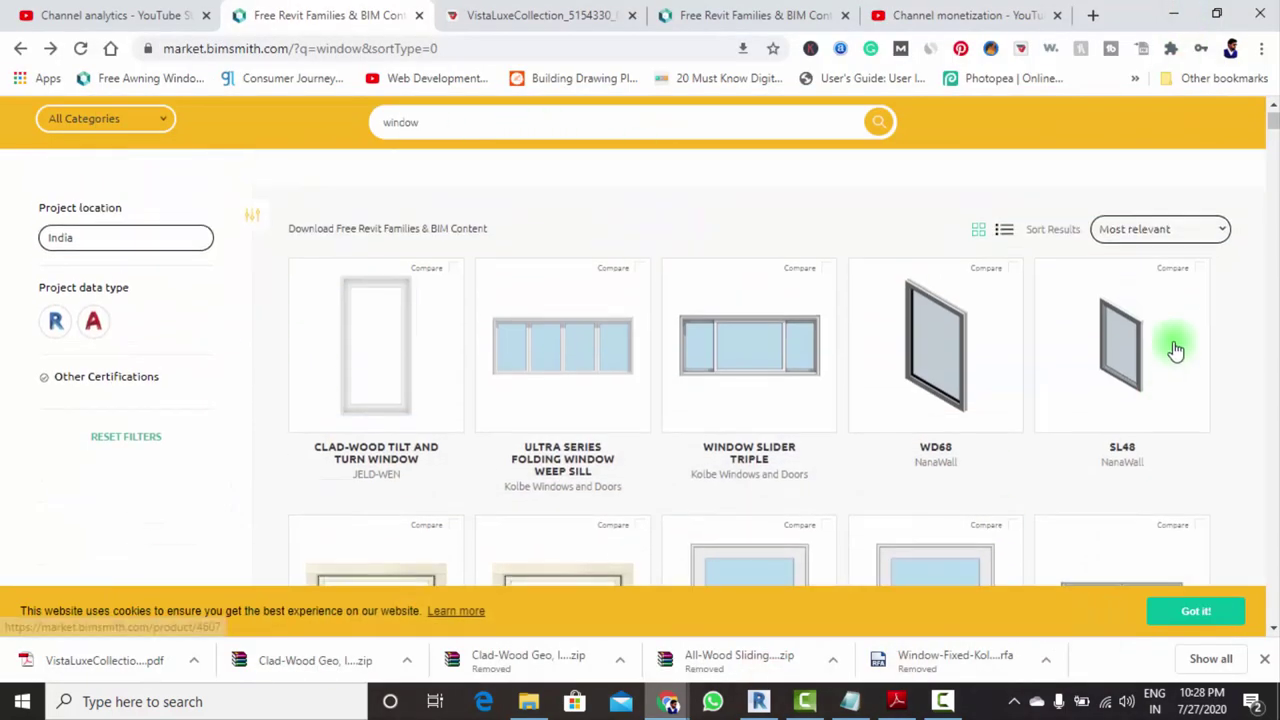
scroll(1168, 320, "up", 1)
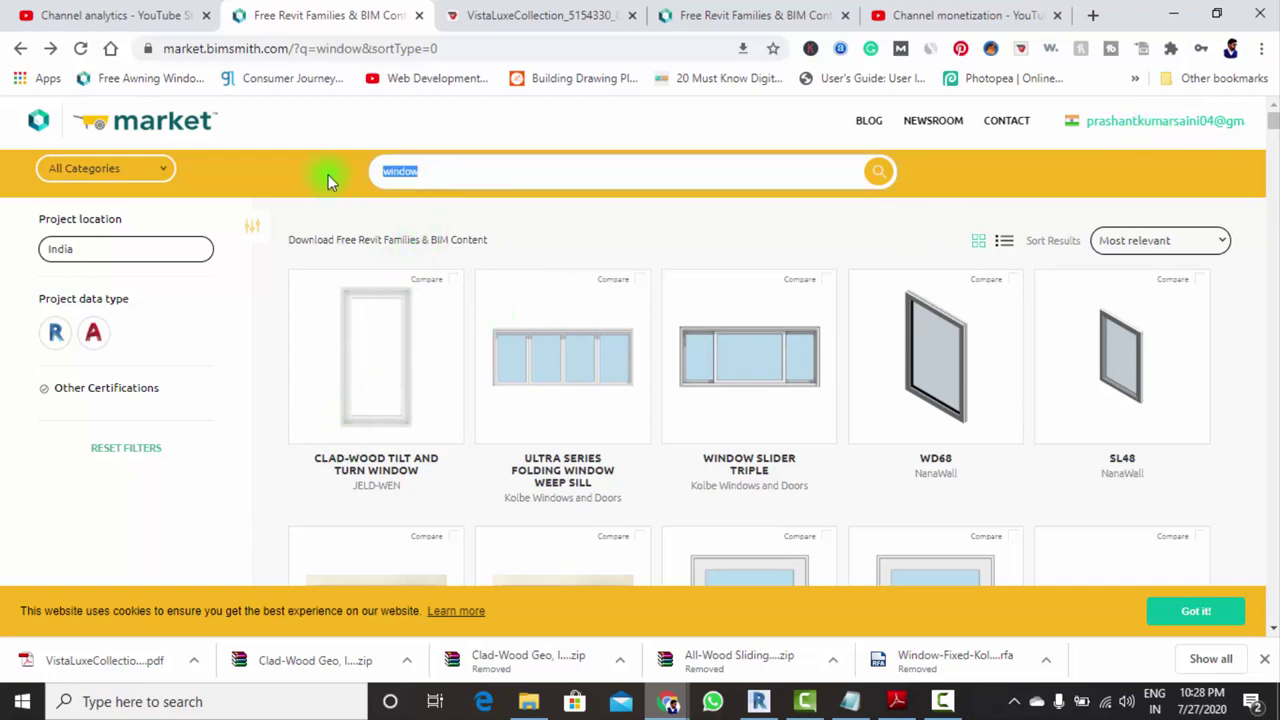
type("window")
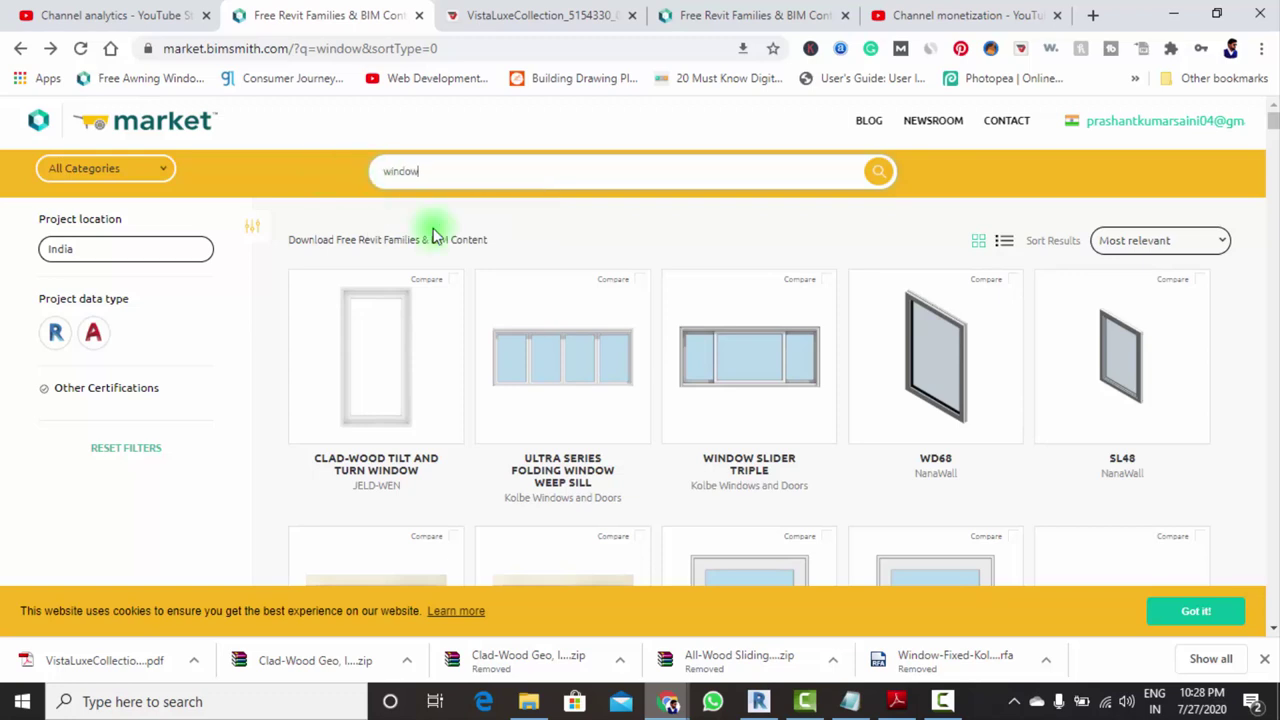
scroll(620, 360, "down", 1)
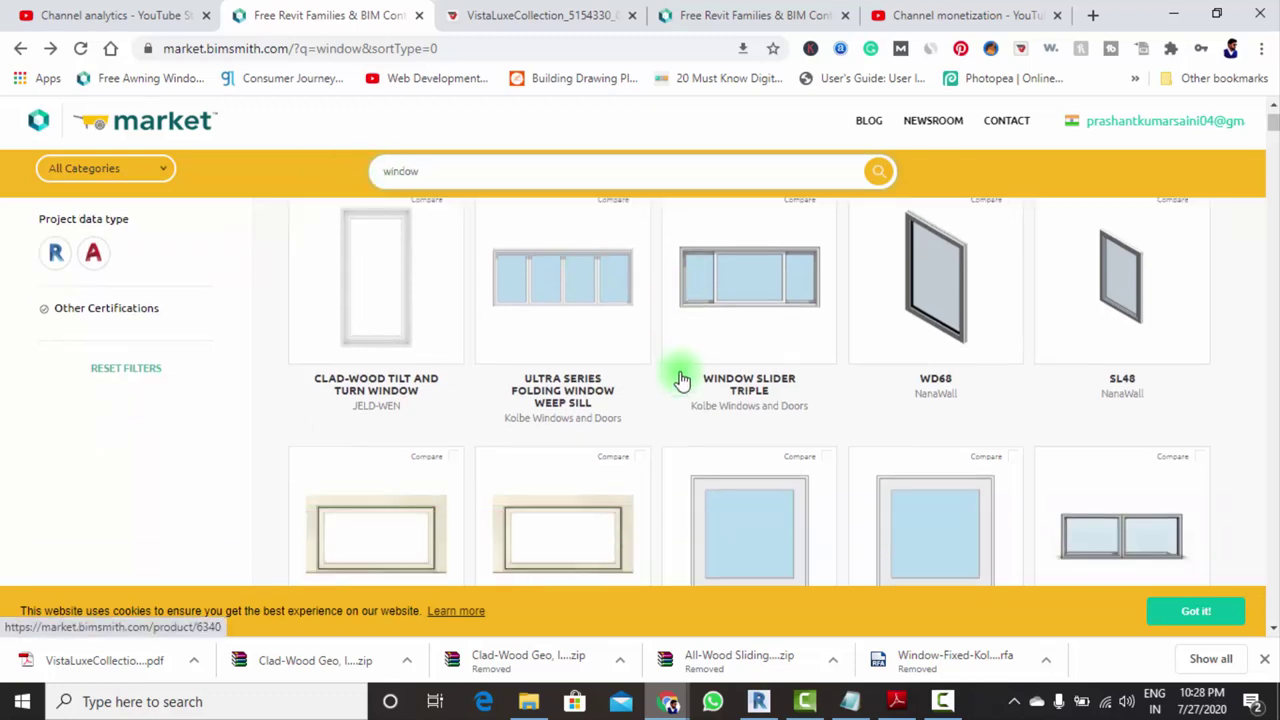
scroll(740, 372, "down", 2)
scroll(806, 374, "down", 3)
scroll(810, 376, "up", 2)
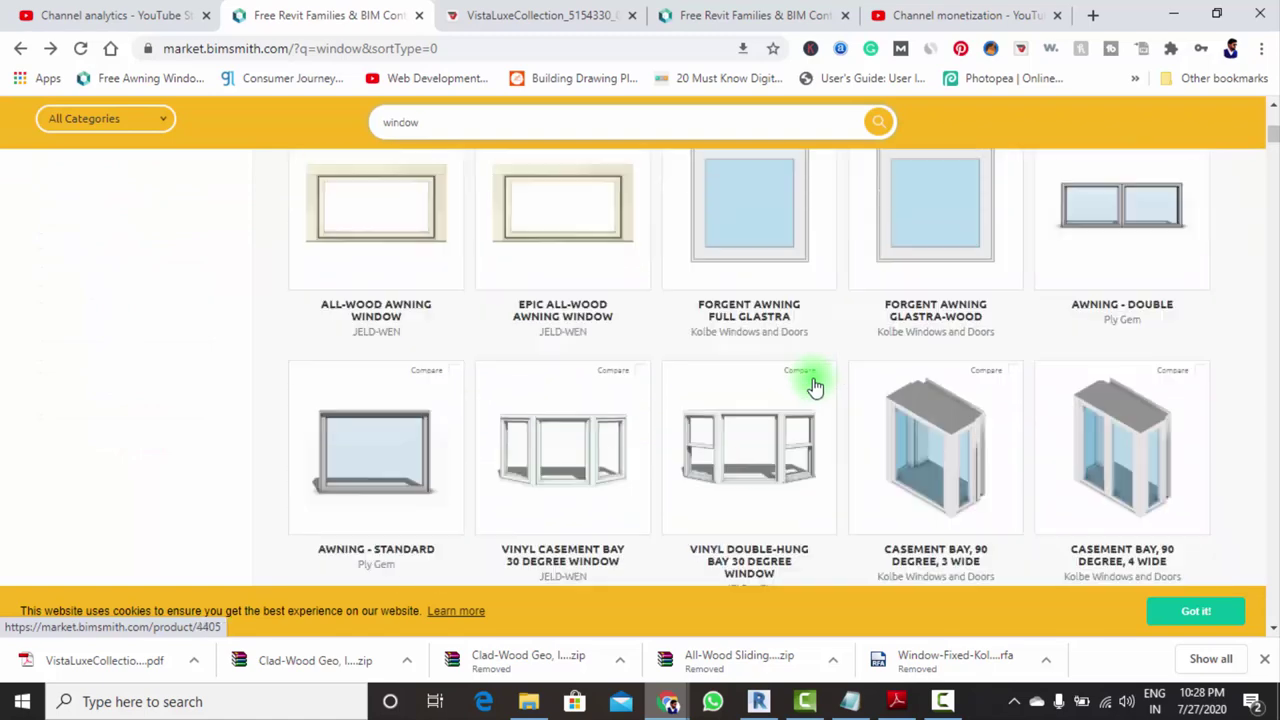
scroll(814, 380, "up", 3)
scroll(814, 386, "up", 1)
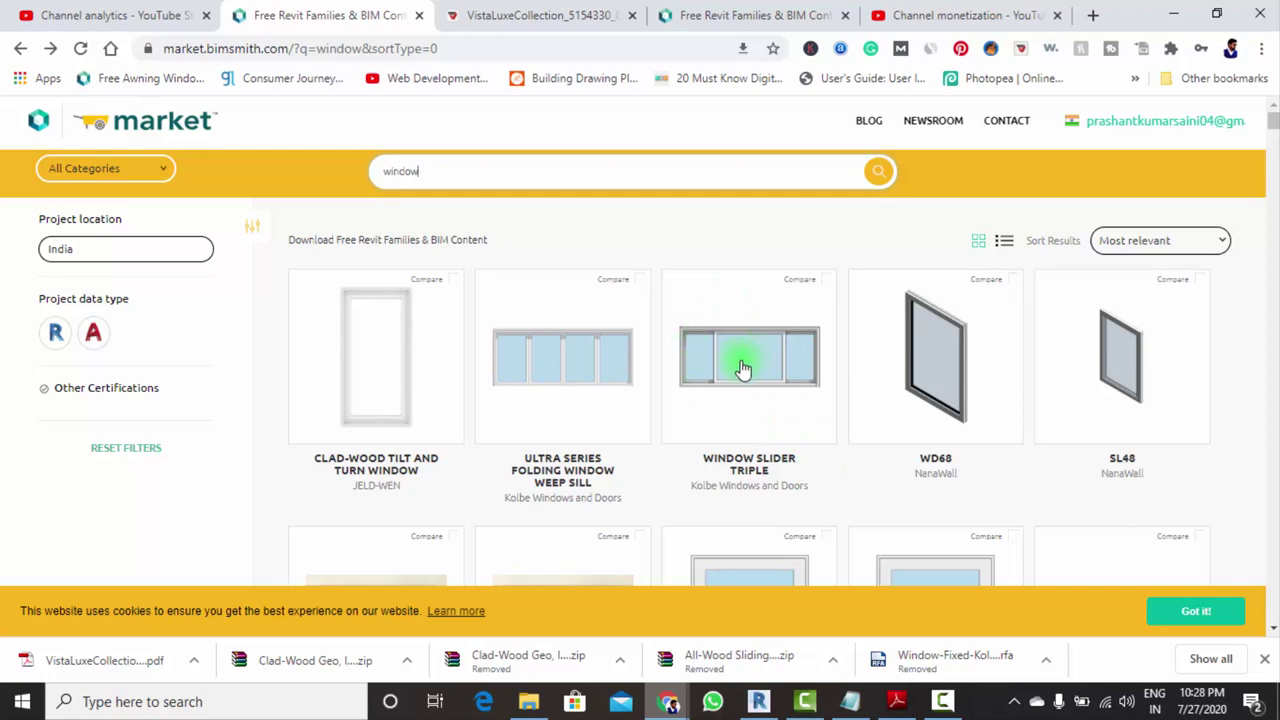
scroll(726, 394, "down", 3)
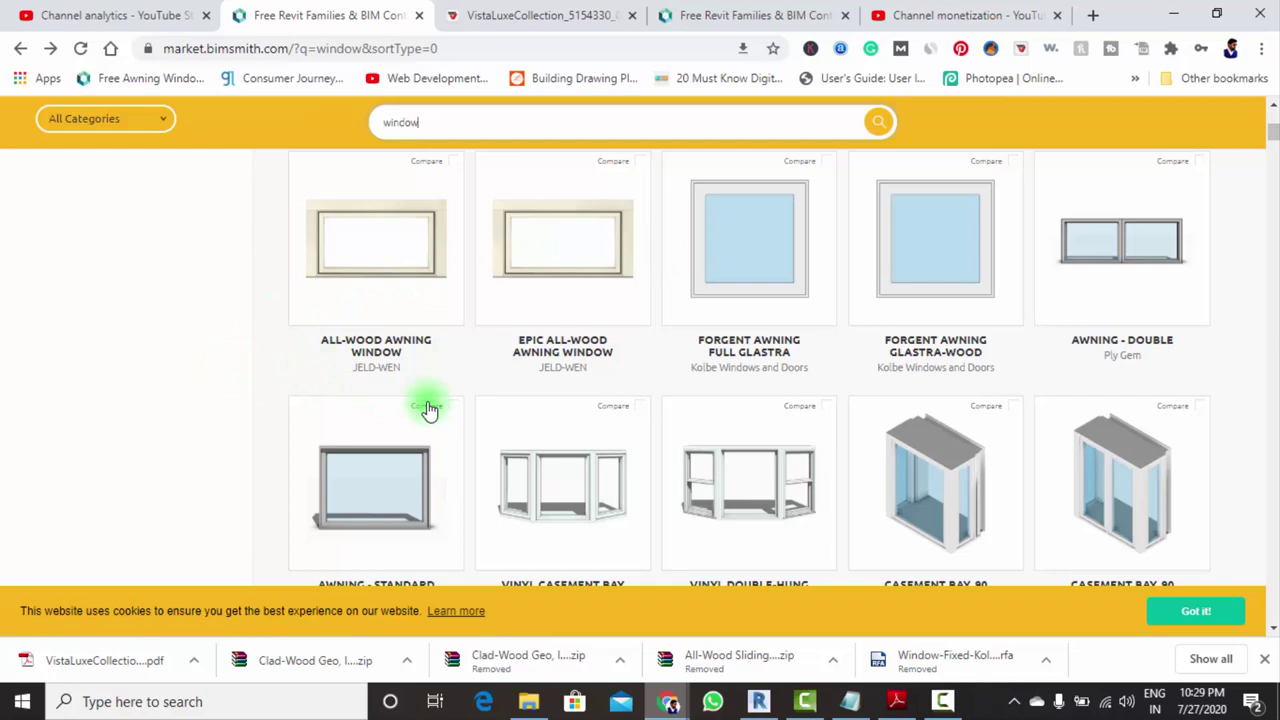
scroll(549, 410, "down", 1)
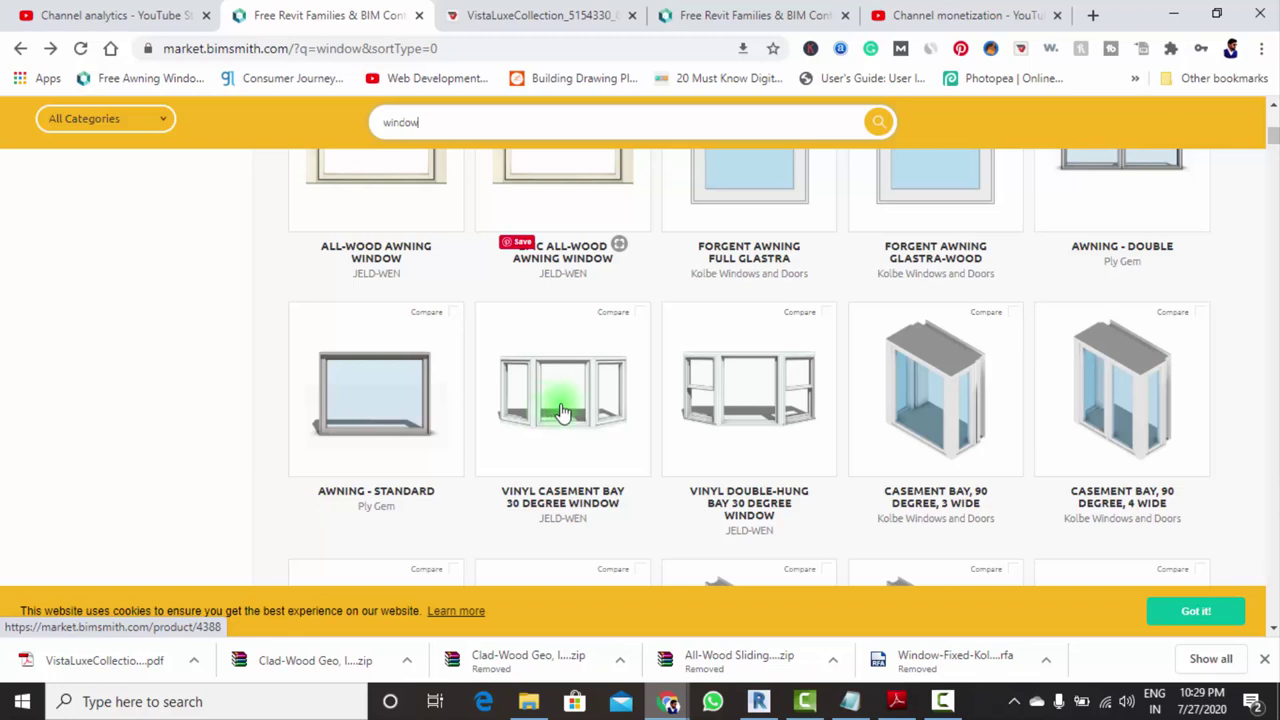
scroll(620, 413, "down", 1)
scroll(640, 414, "down", 1)
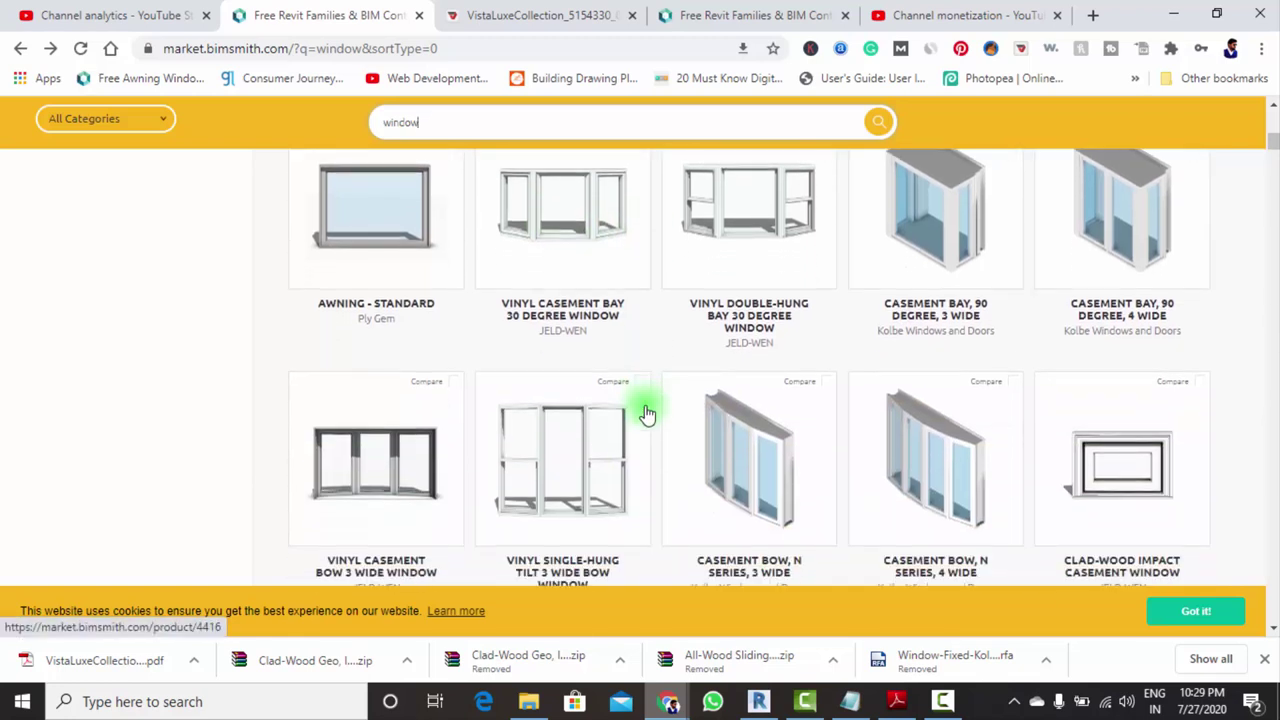
scroll(853, 447, "down", 1)
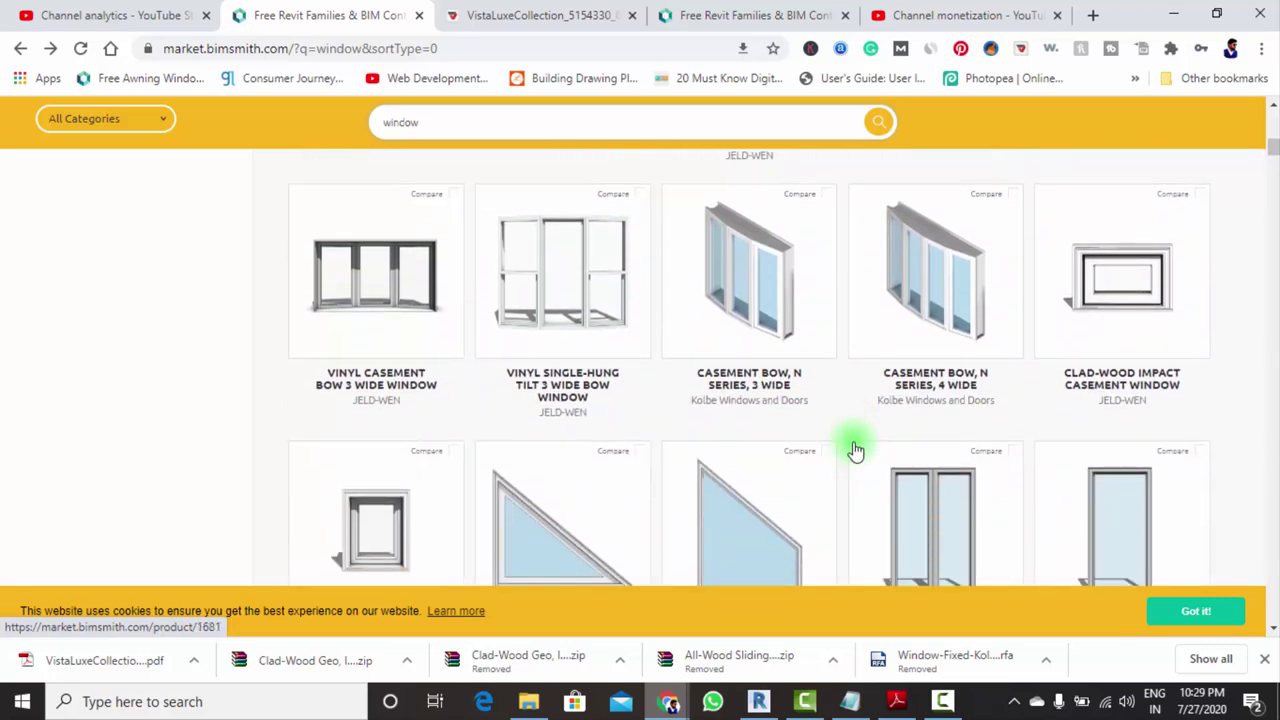
mouse_move(749, 520)
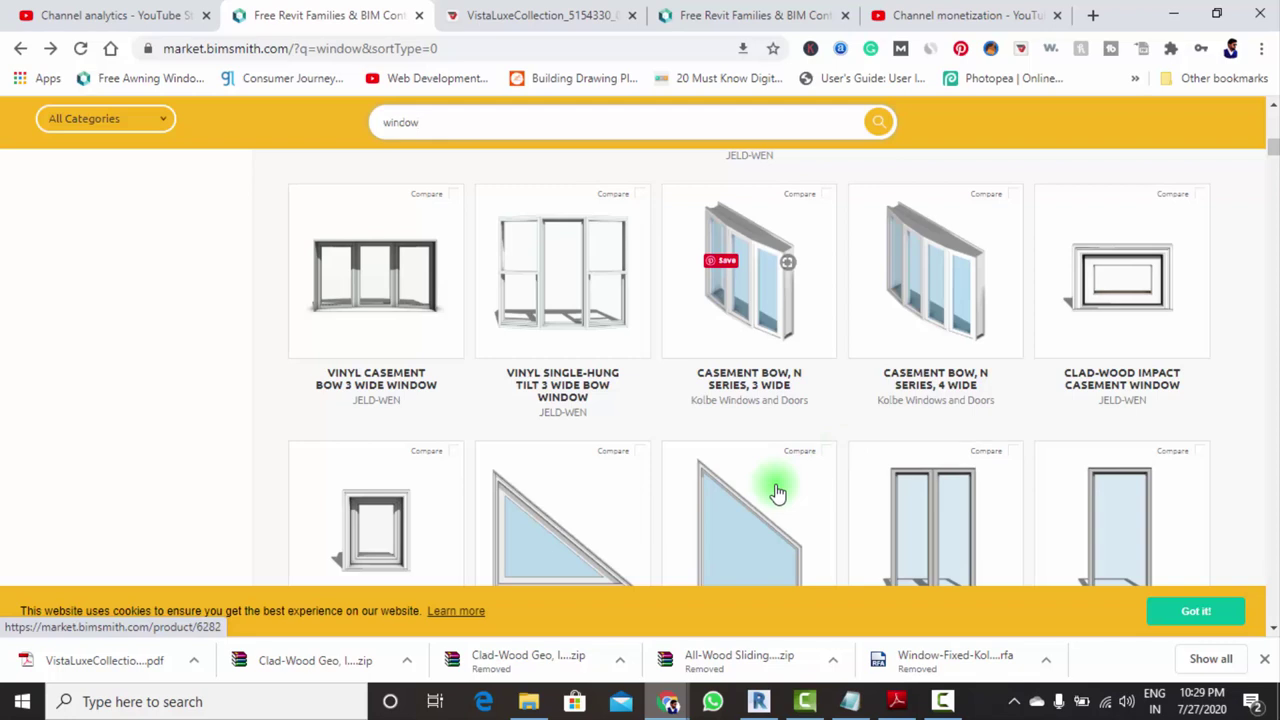
scroll(837, 500, "down", 1)
scroll(838, 499, "down", 2)
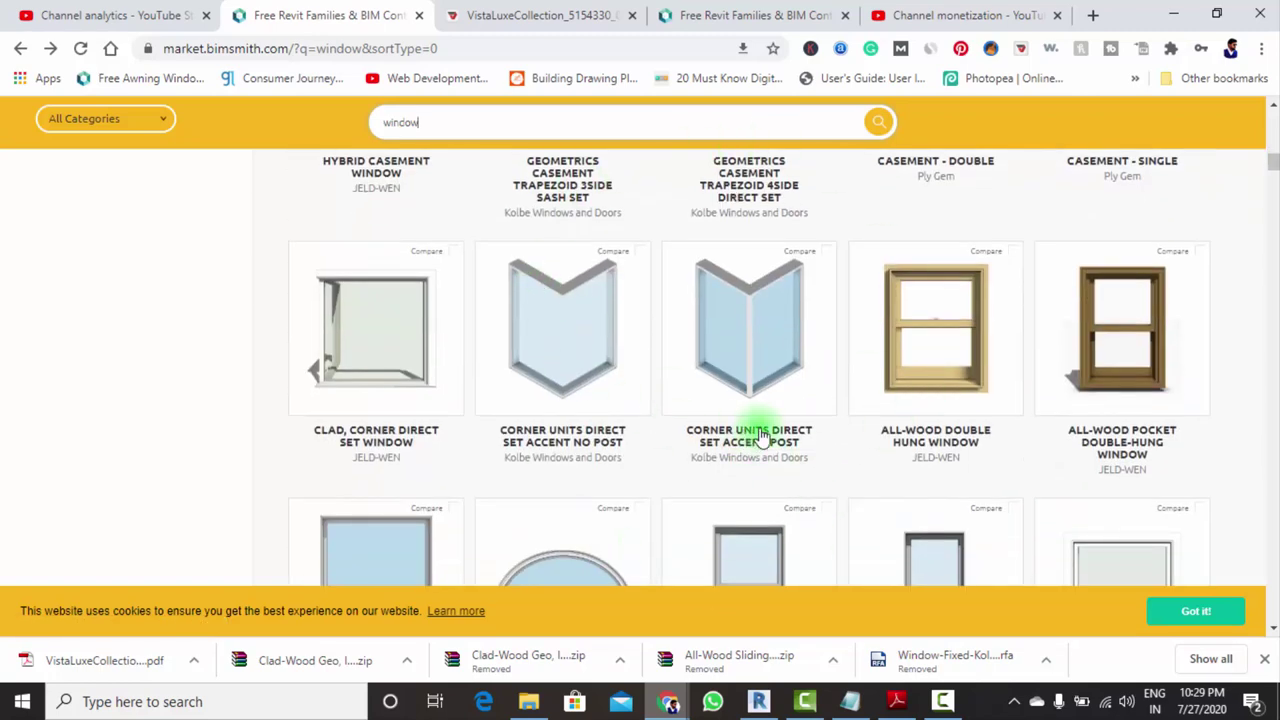
scroll(815, 452, "down", 1)
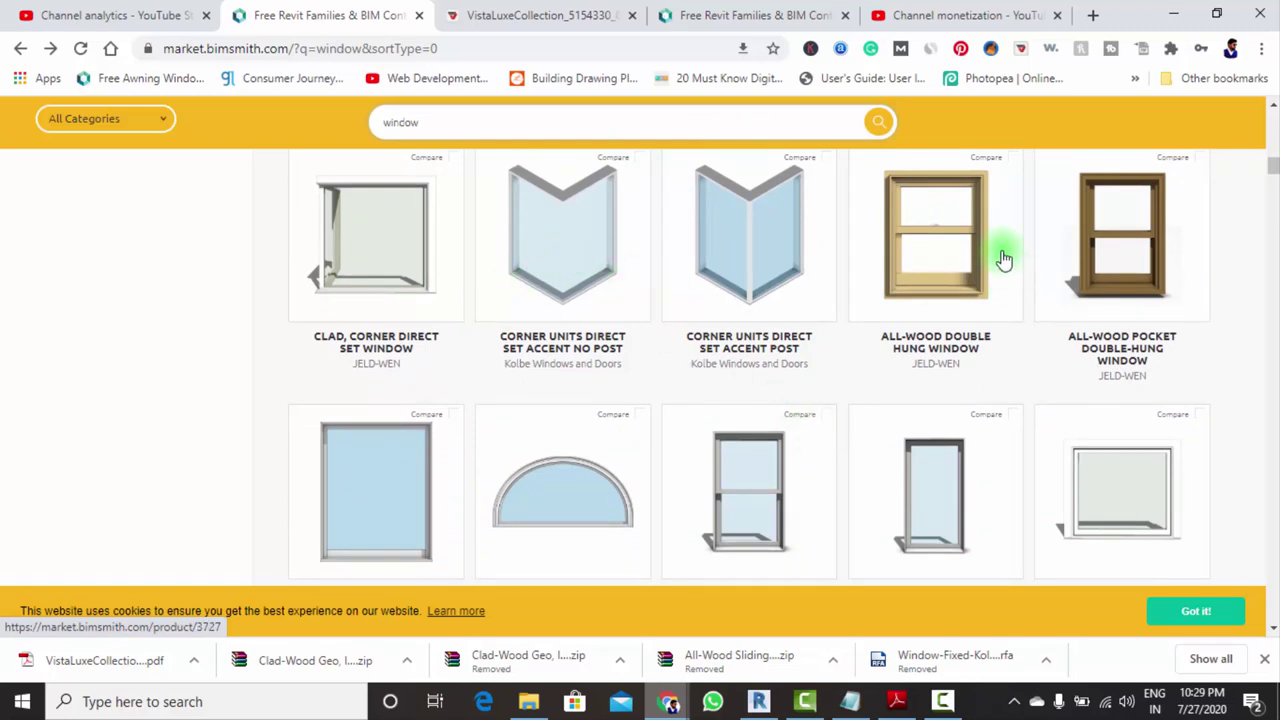
scroll(950, 435, "down", 2)
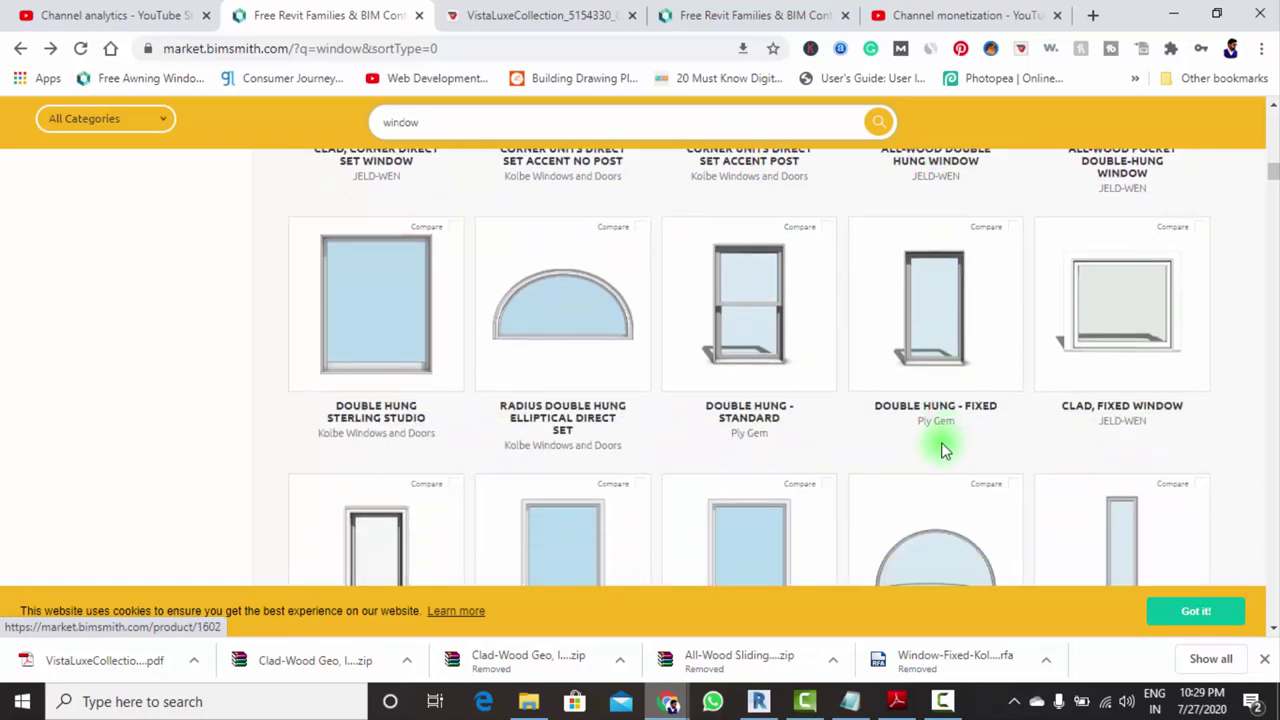
scroll(930, 449, "down", 2)
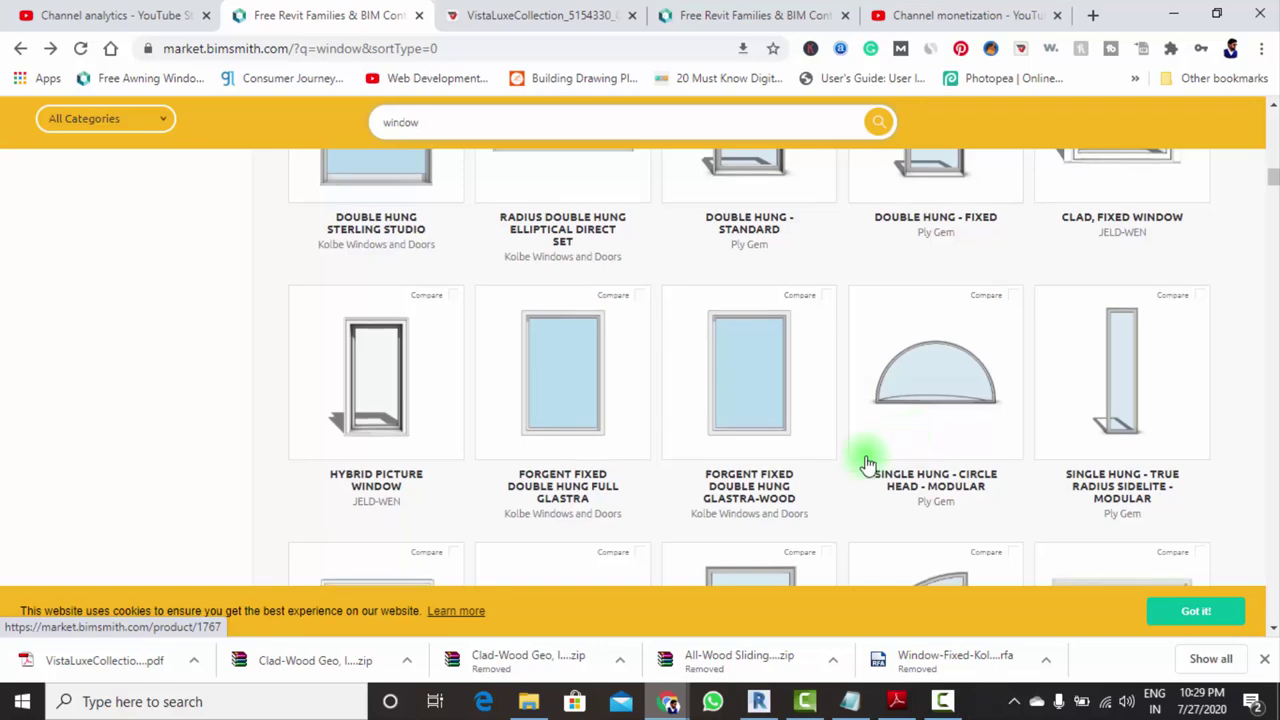
Browse the window results and open Kolbe's Casement Crank Out French product page
scroll(815, 463, "down", 2)
scroll(765, 467, "down", 1)
scroll(770, 455, "down", 2)
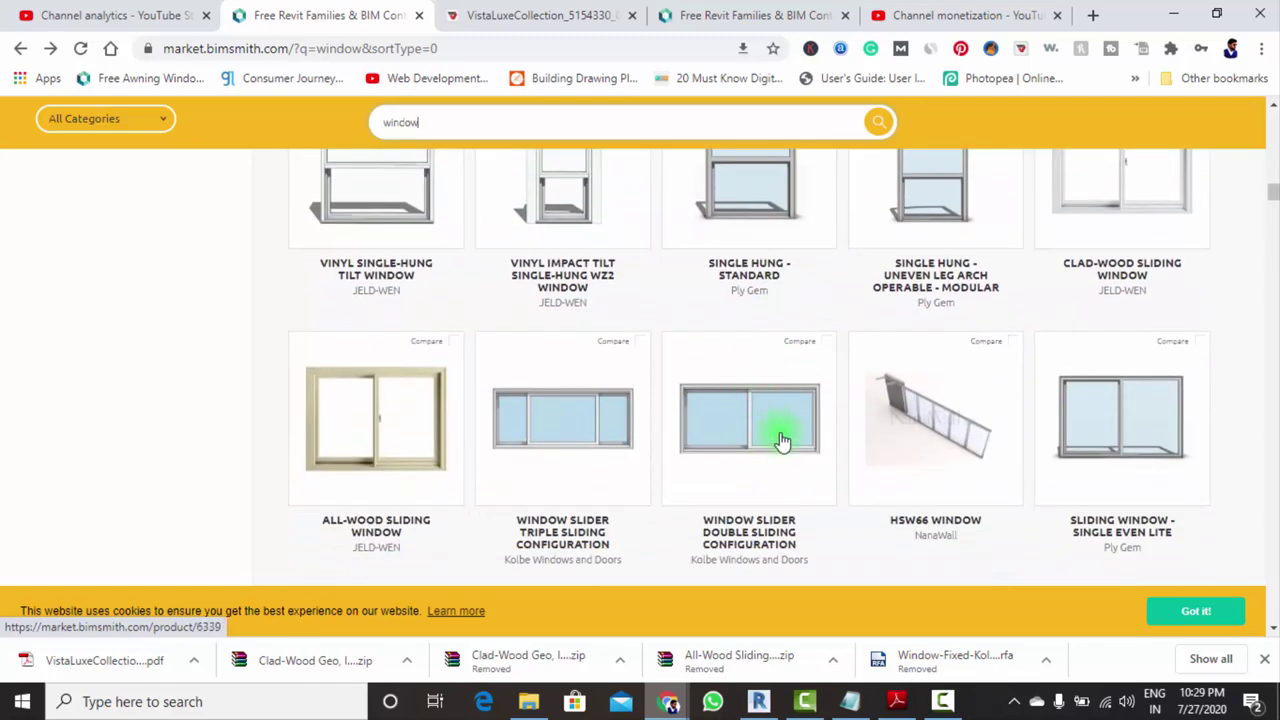
scroll(782, 442, "down", 1)
scroll(780, 440, "down", 2)
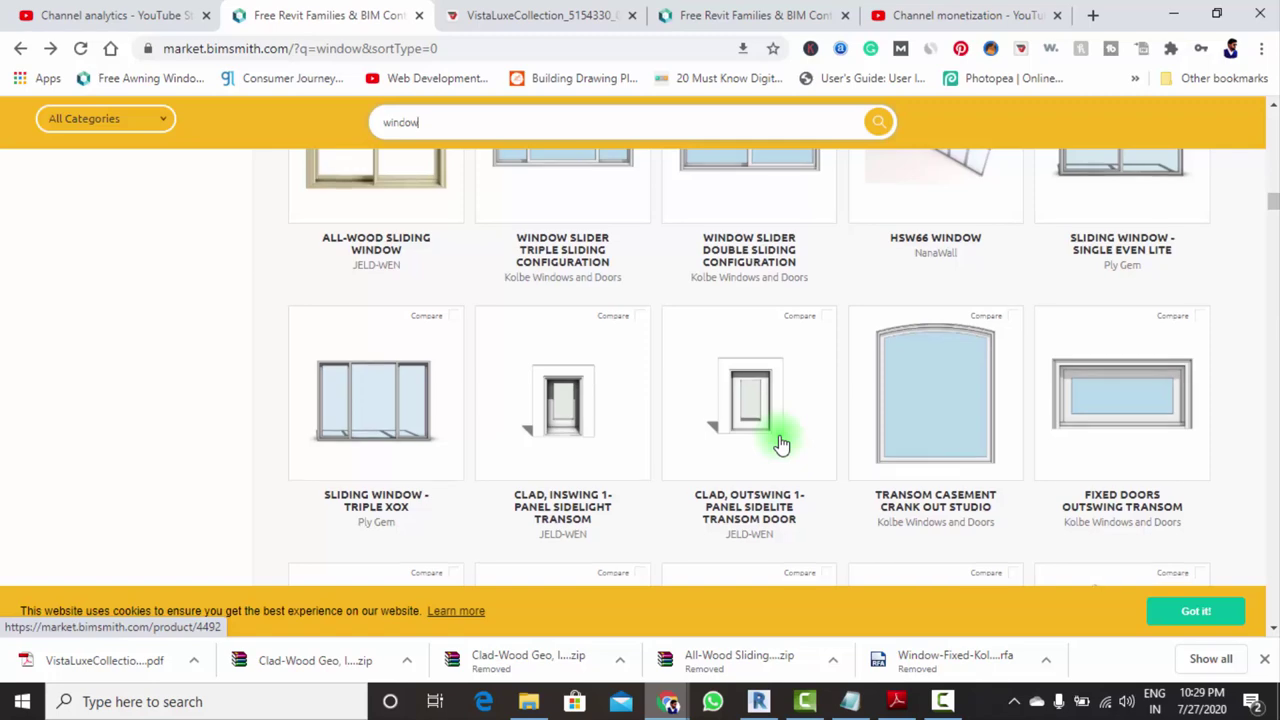
scroll(782, 443, "down", 3)
scroll(782, 443, "down", 1)
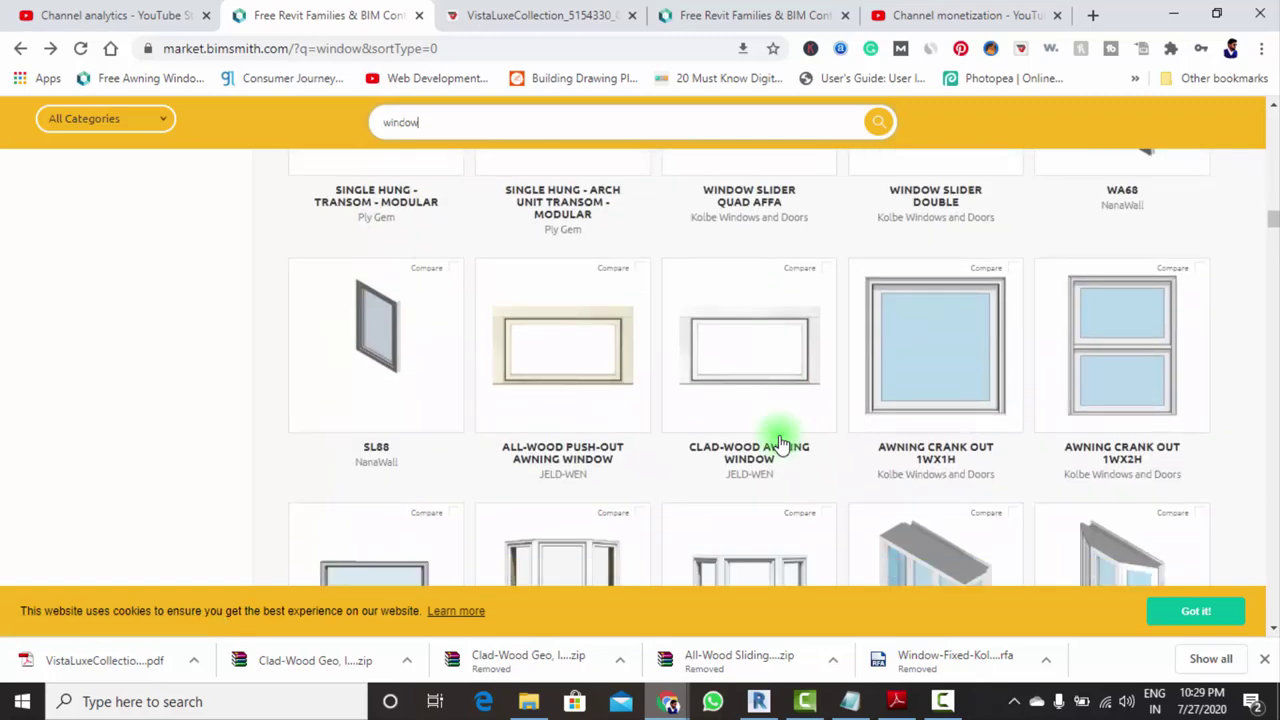
scroll(782, 443, "down", 3)
scroll(680, 405, "down", 2)
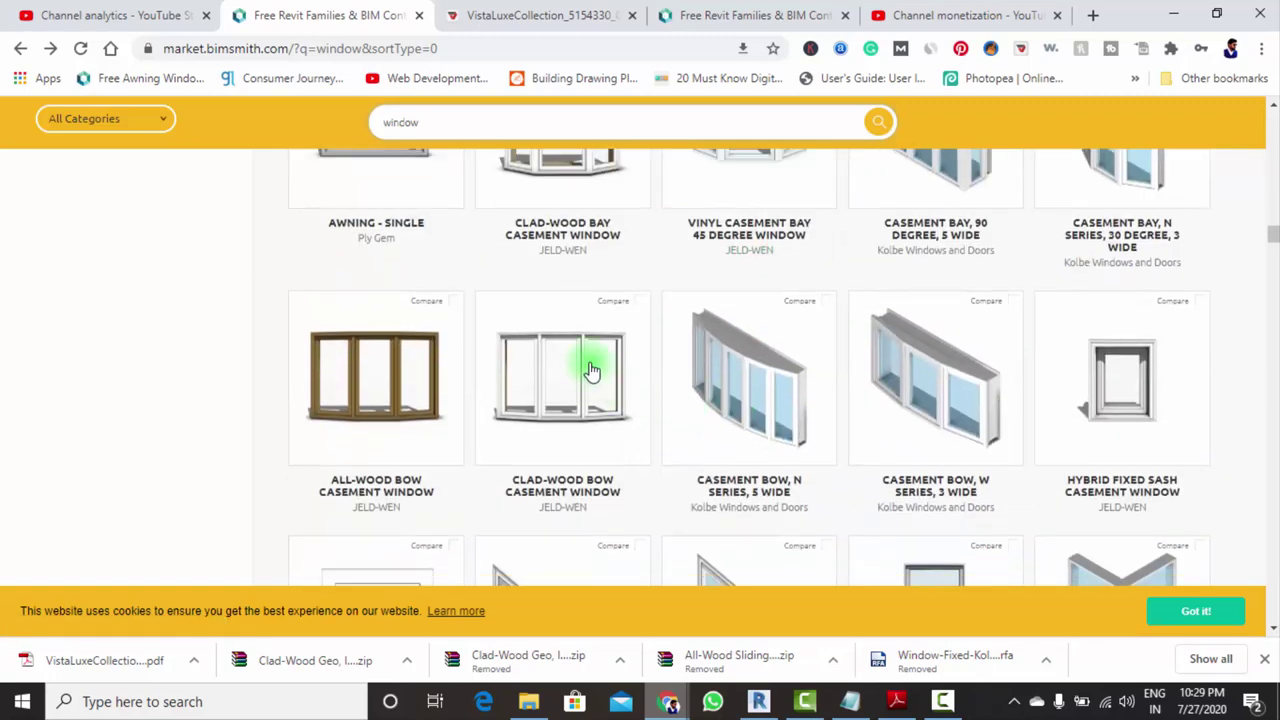
scroll(571, 230, "up", 1)
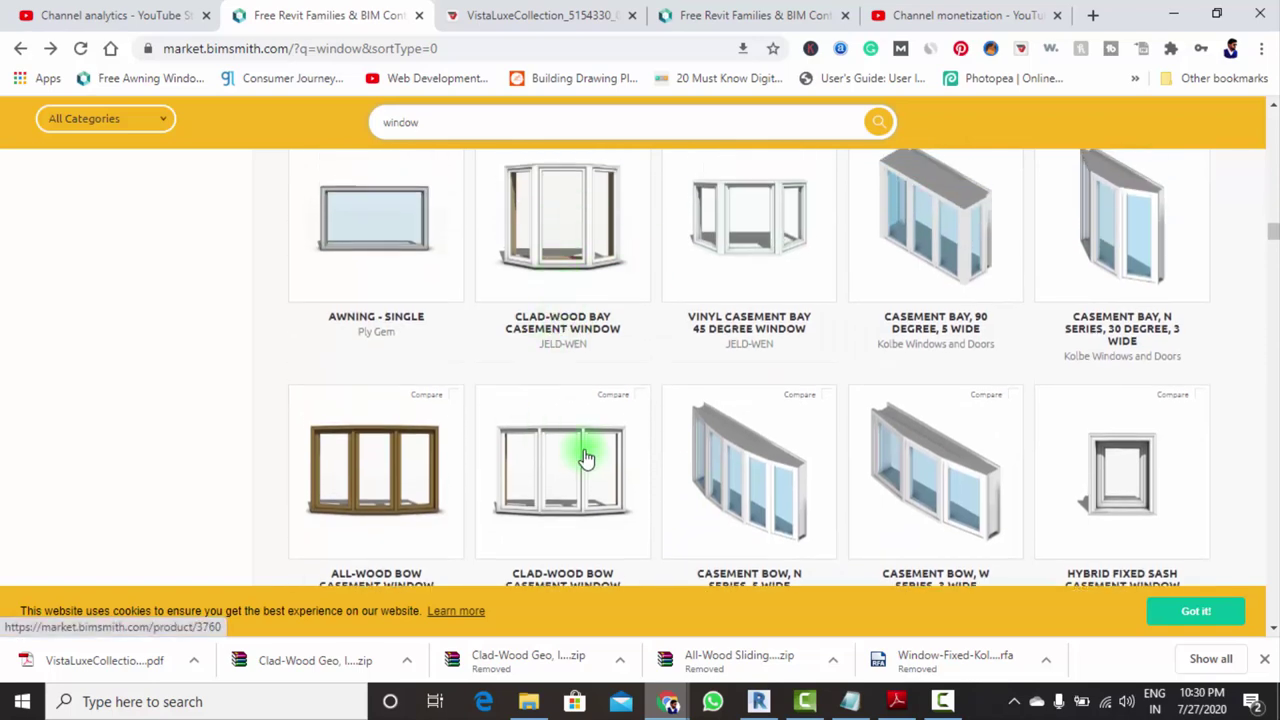
scroll(433, 358, "down", 2)
scroll(1034, 349, "down", 3)
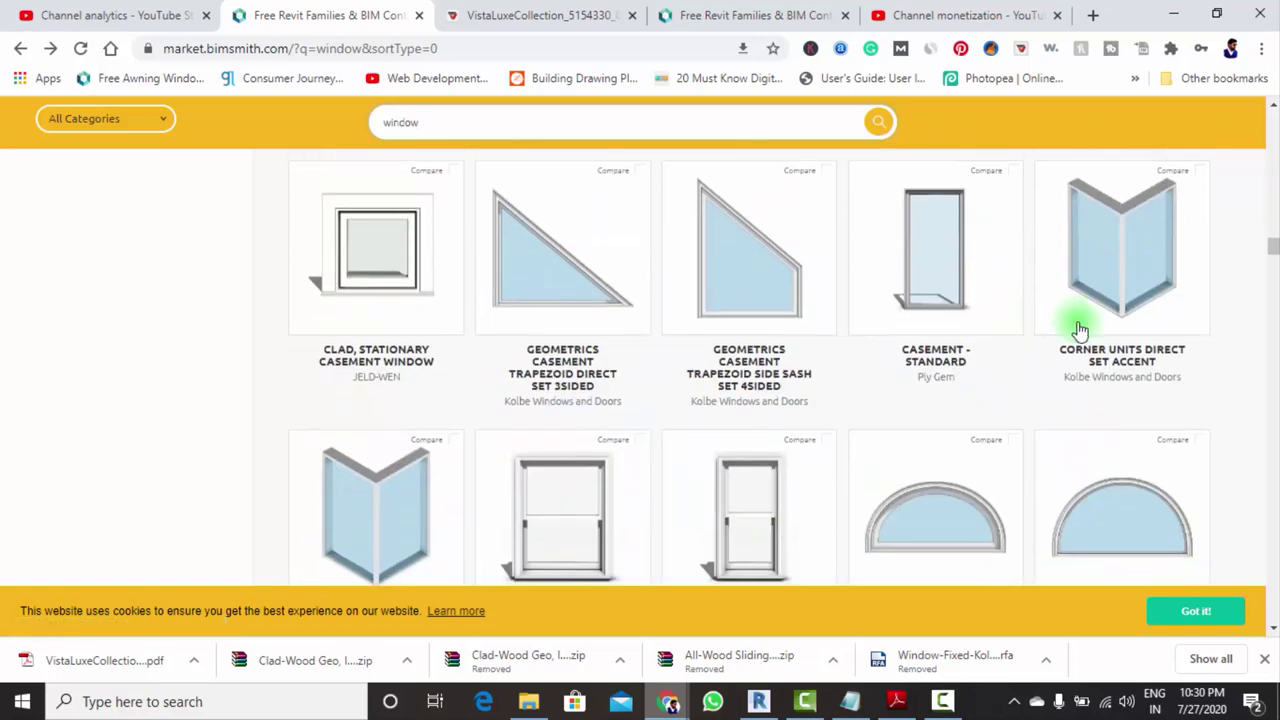
scroll(684, 318, "down", 2)
scroll(586, 343, "down", 2)
scroll(586, 394, "down", 3)
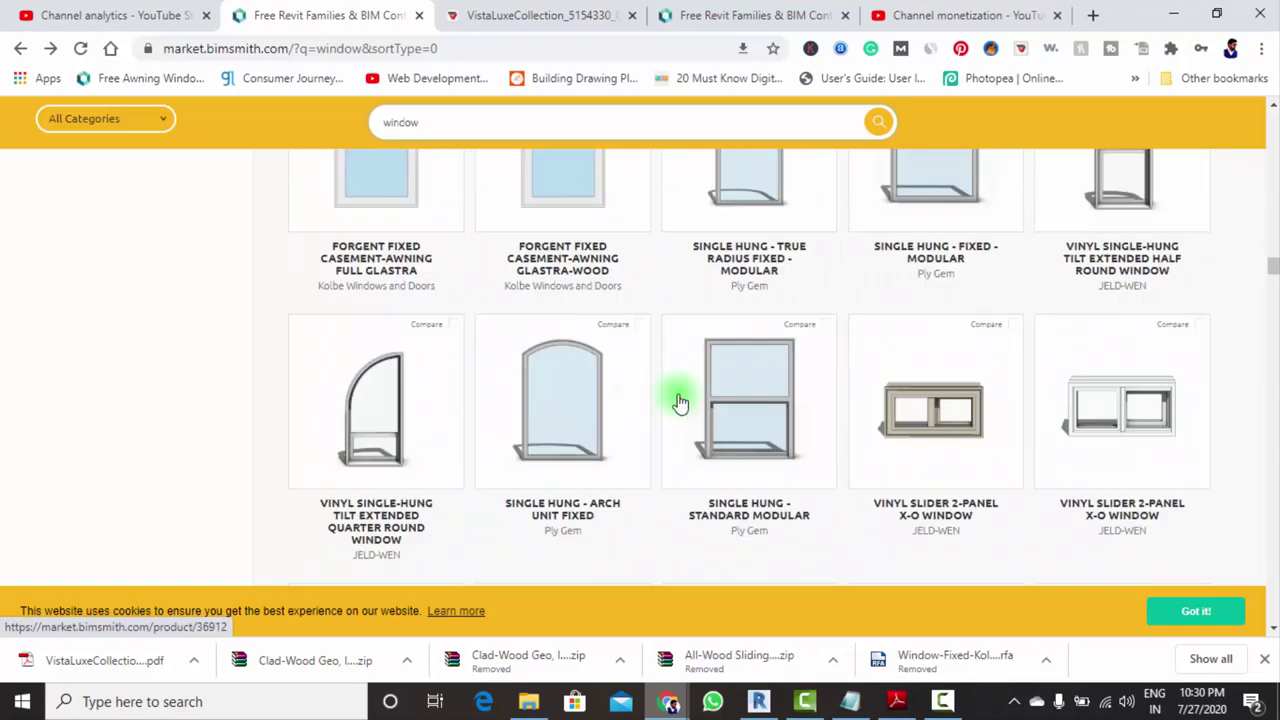
scroll(680, 403, "down", 3)
scroll(808, 375, "down", 2)
scroll(806, 371, "down", 3)
scroll(806, 371, "down", 2)
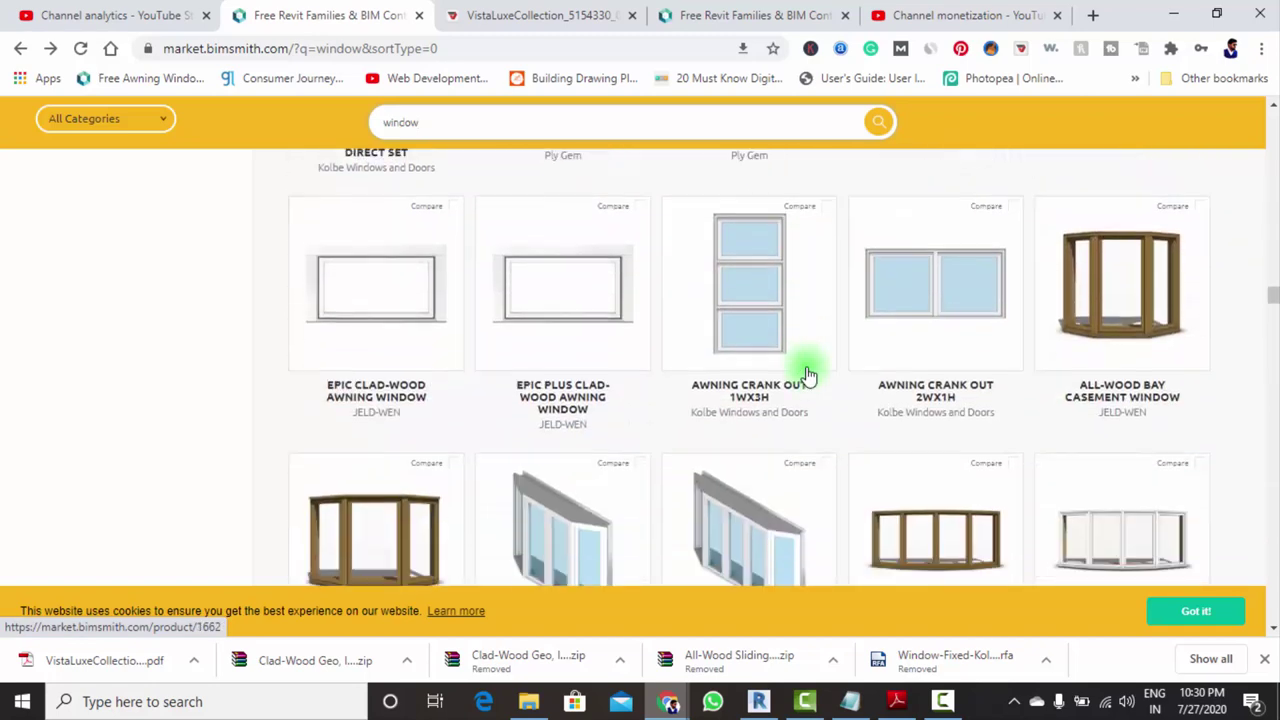
scroll(675, 472, "down", 4)
scroll(620, 449, "down", 4)
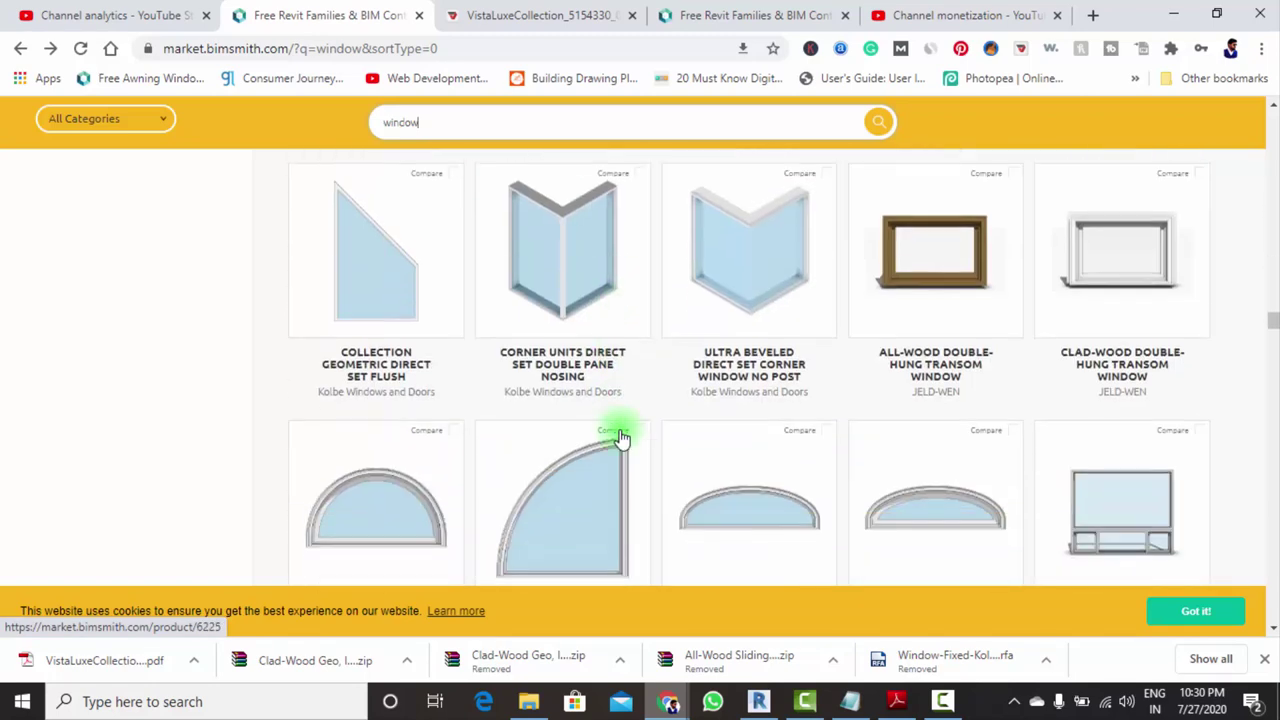
scroll(620, 429, "down", 3)
scroll(623, 431, "down", 3)
scroll(623, 435, "down", 3)
scroll(623, 435, "down", 3)
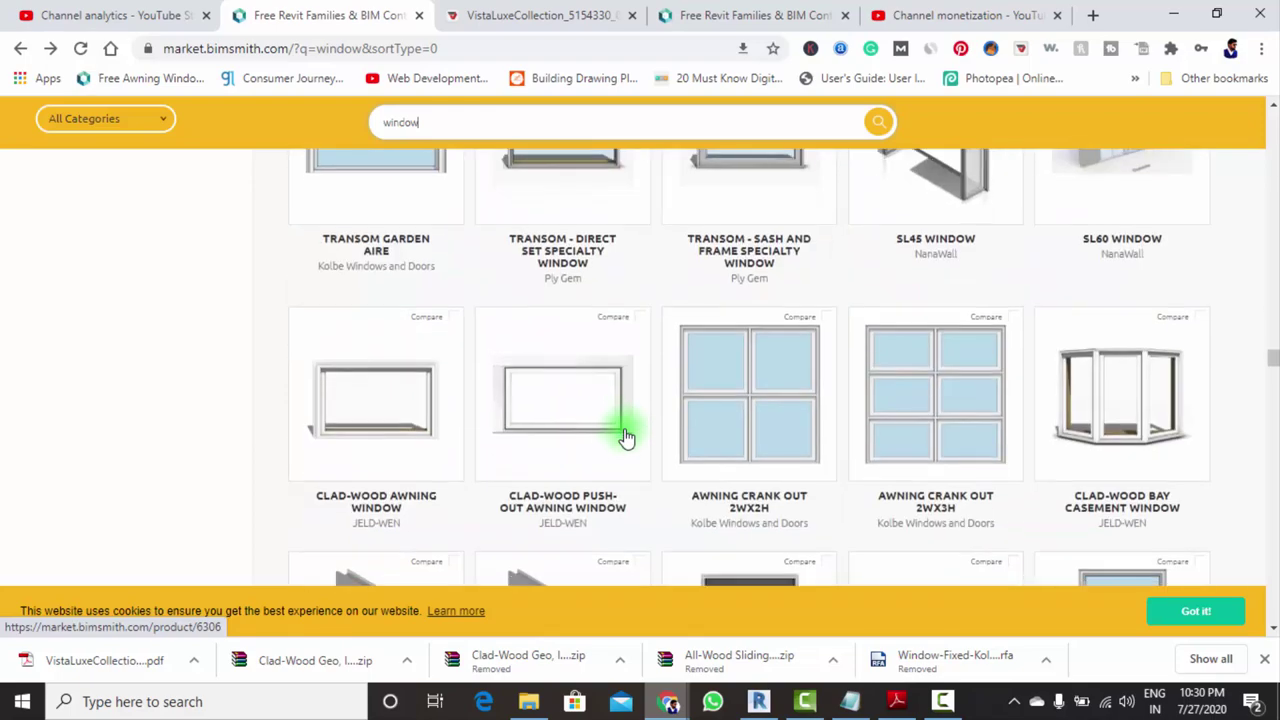
scroll(623, 435, "down", 3)
scroll(650, 445, "down", 3)
scroll(688, 458, "down", 3)
scroll(757, 460, "down", 1)
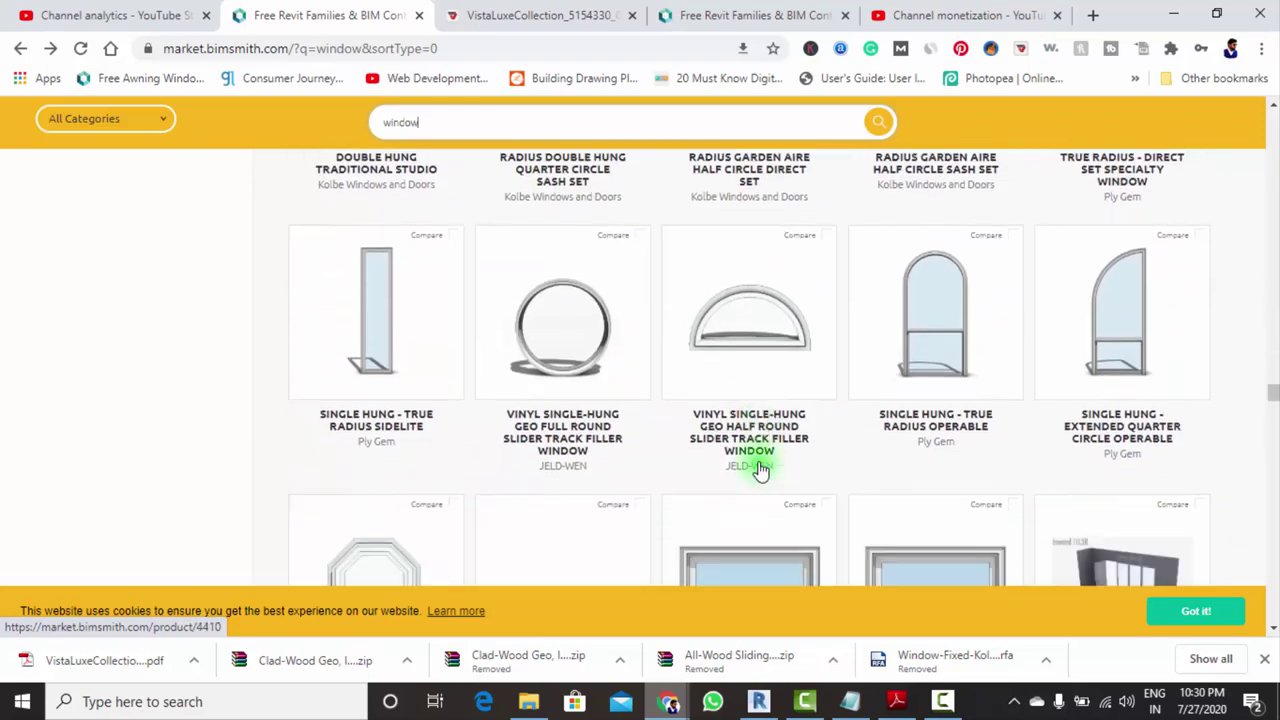
scroll(757, 457, "down", 3)
scroll(760, 466, "down", 3)
scroll(760, 470, "down", 3)
scroll(757, 466, "down", 1)
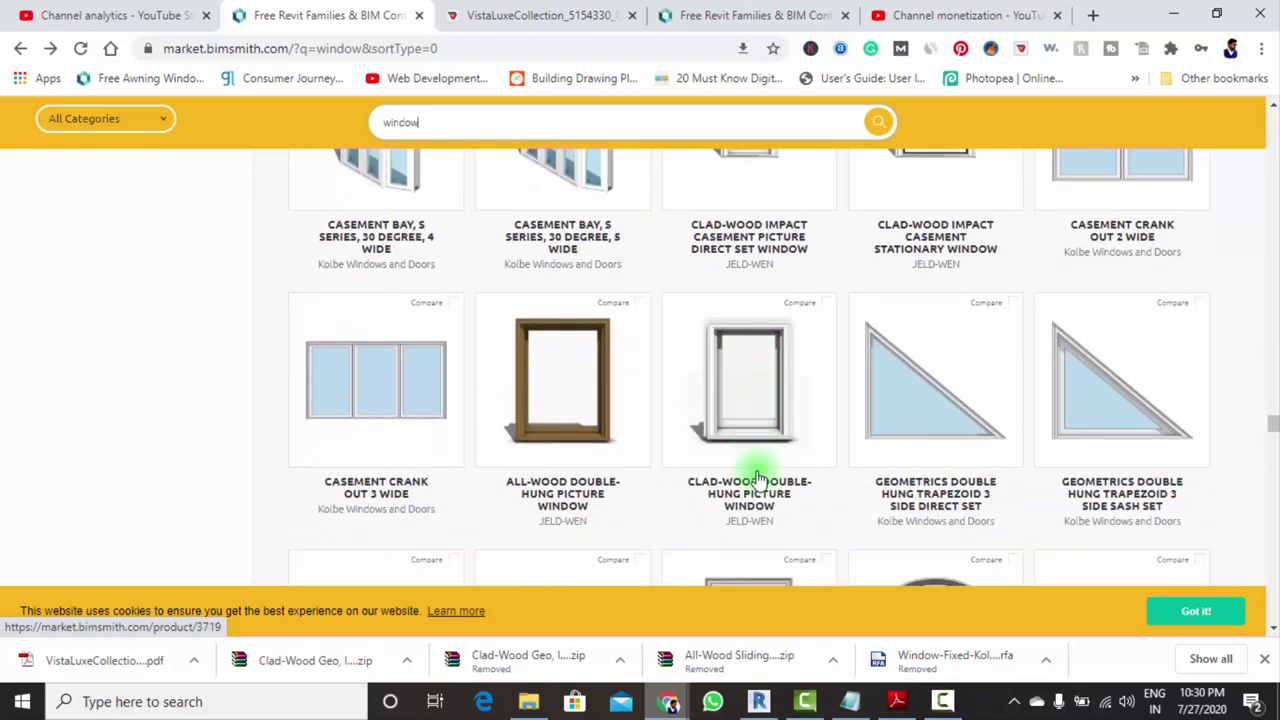
scroll(757, 470, "down", 3)
scroll(757, 480, "down", 3)
scroll(758, 481, "down", 3)
scroll(758, 481, "down", 3)
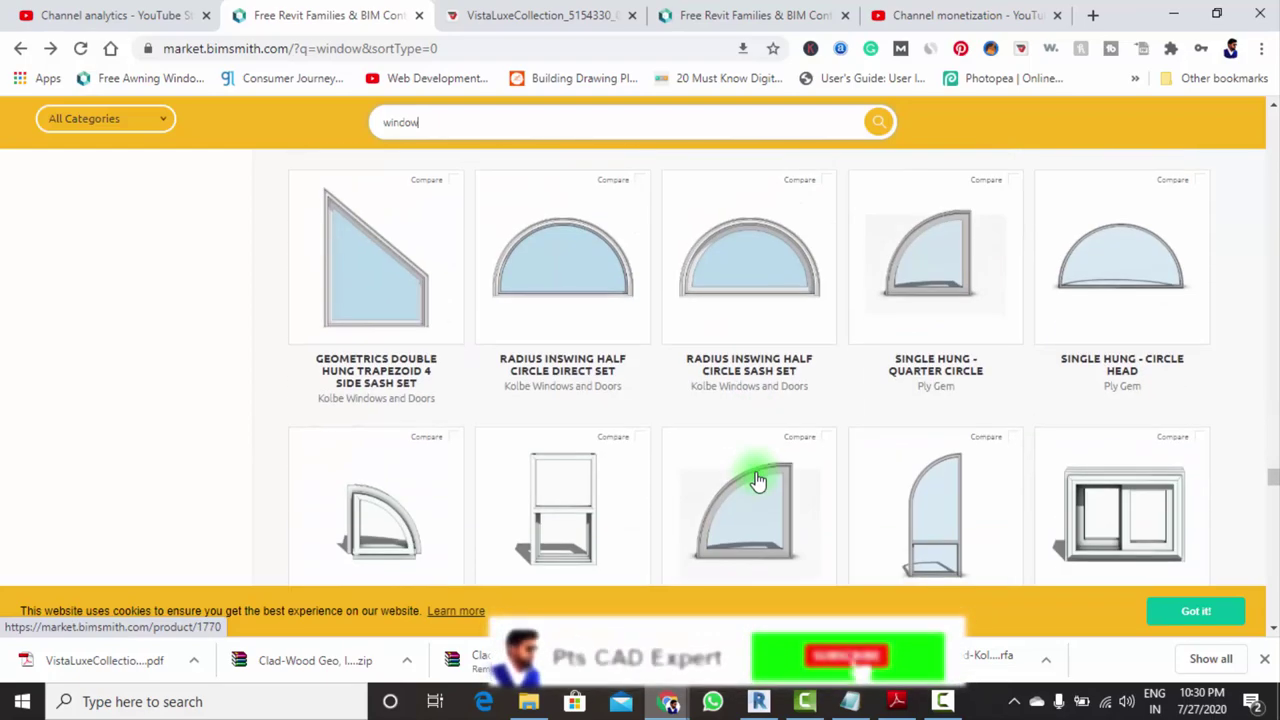
scroll(758, 481, "down", 3)
scroll(758, 481, "down", 3)
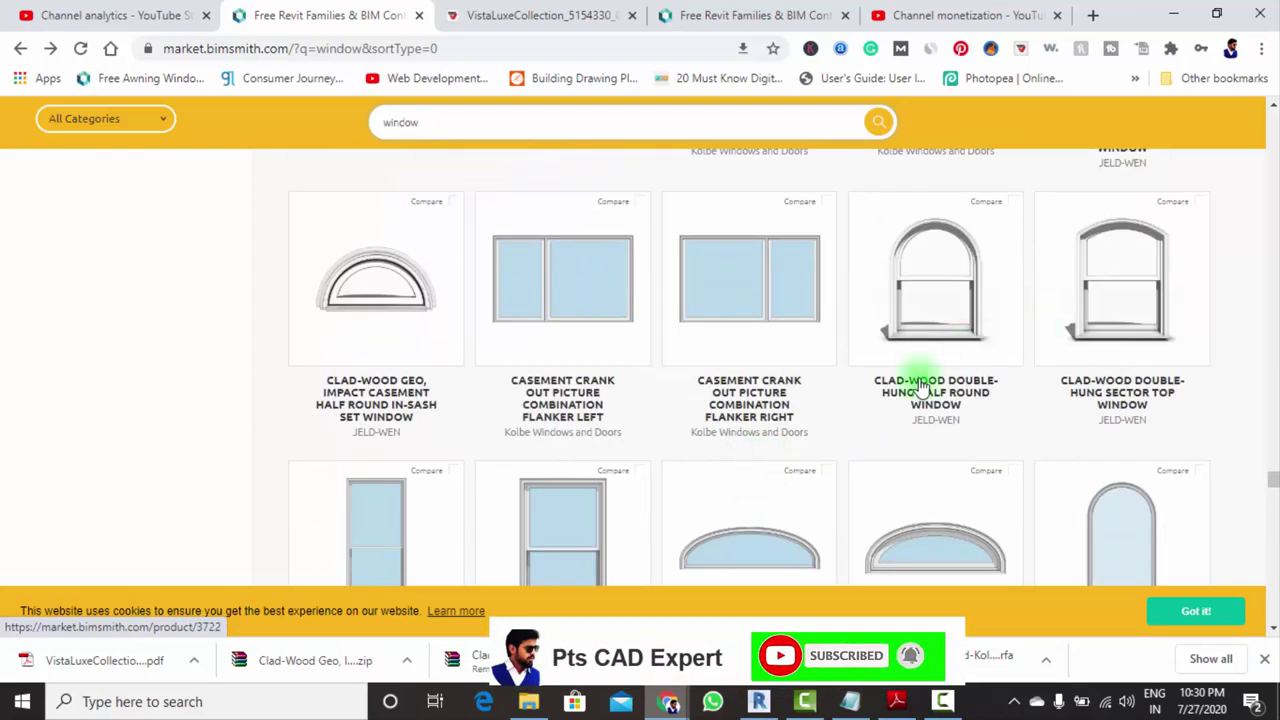
scroll(766, 463, "down", 3)
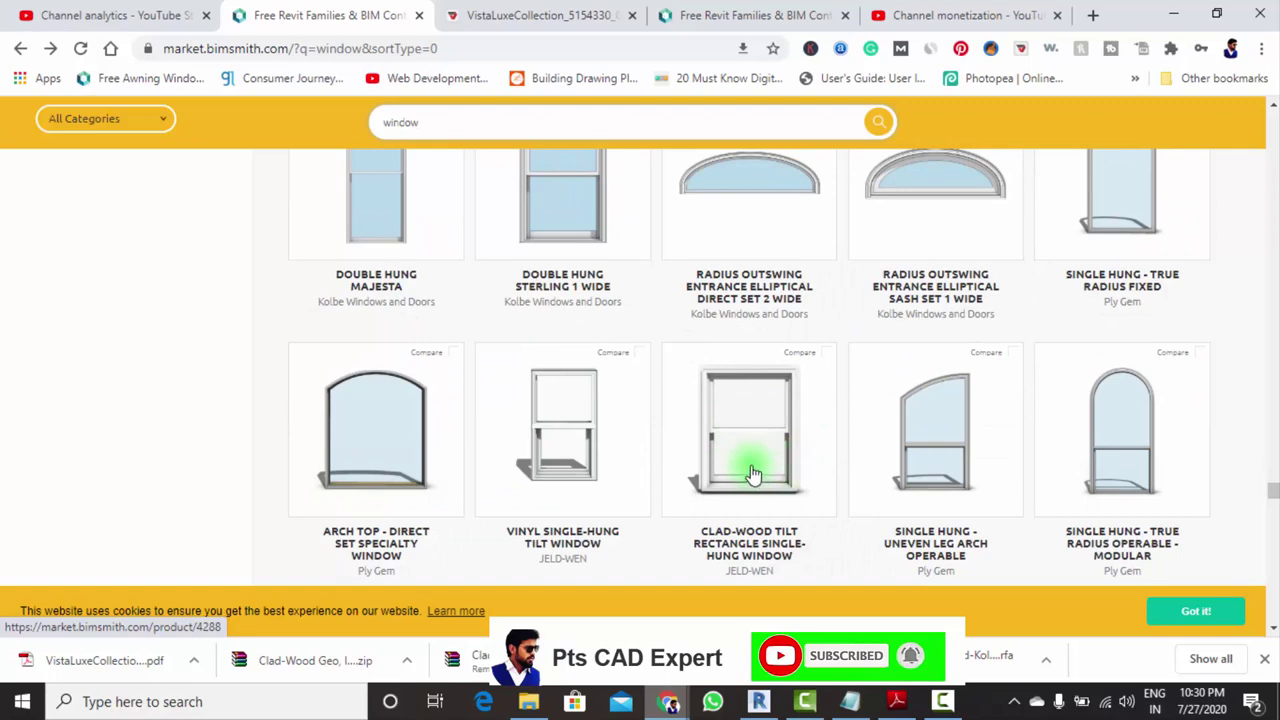
scroll(650, 400, "down", 3)
scroll(815, 410, "down", 3)
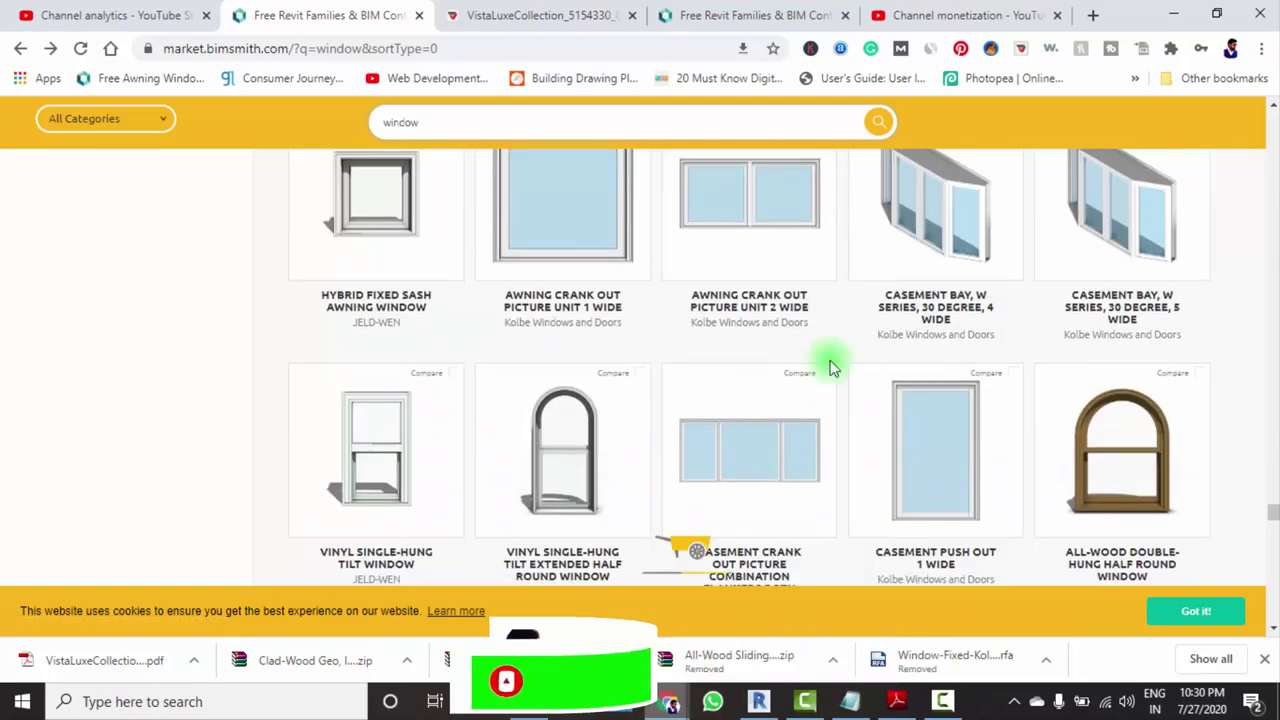
scroll(900, 495, "down", 3)
scroll(866, 491, "down", 2)
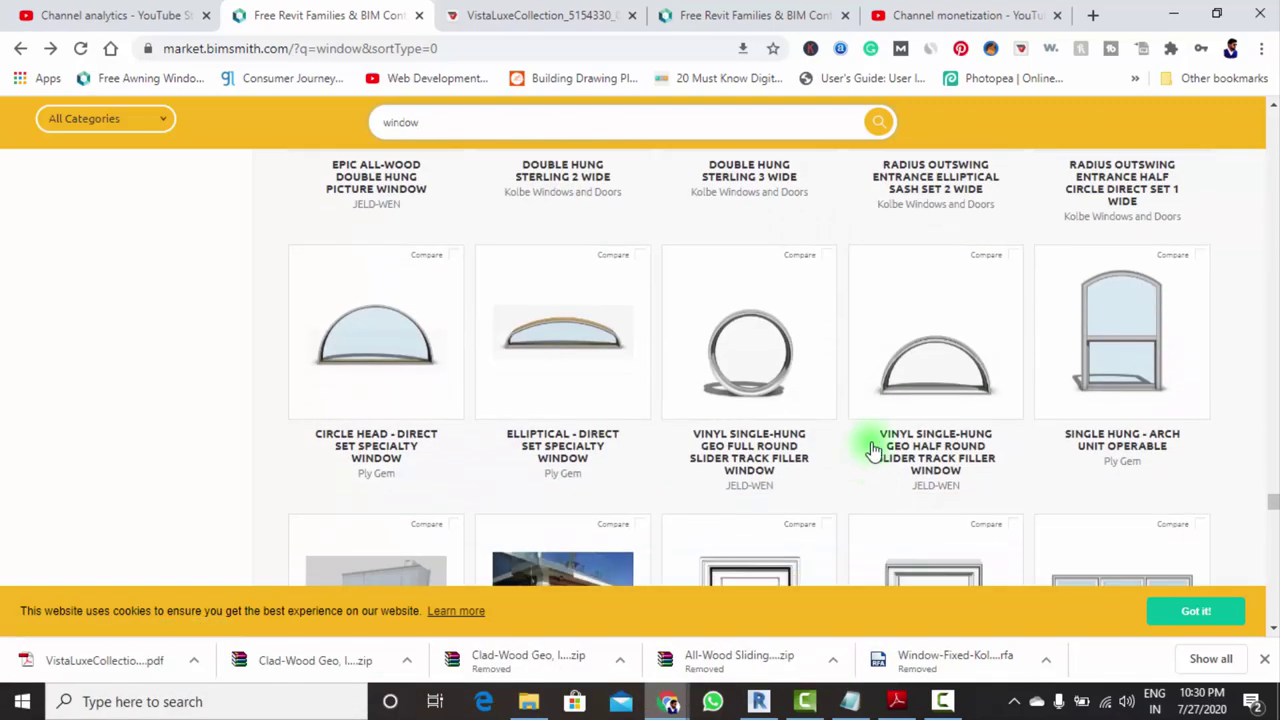
scroll(857, 463, "up", 5)
scroll(857, 463, "up", 3)
scroll(857, 463, "up", 3)
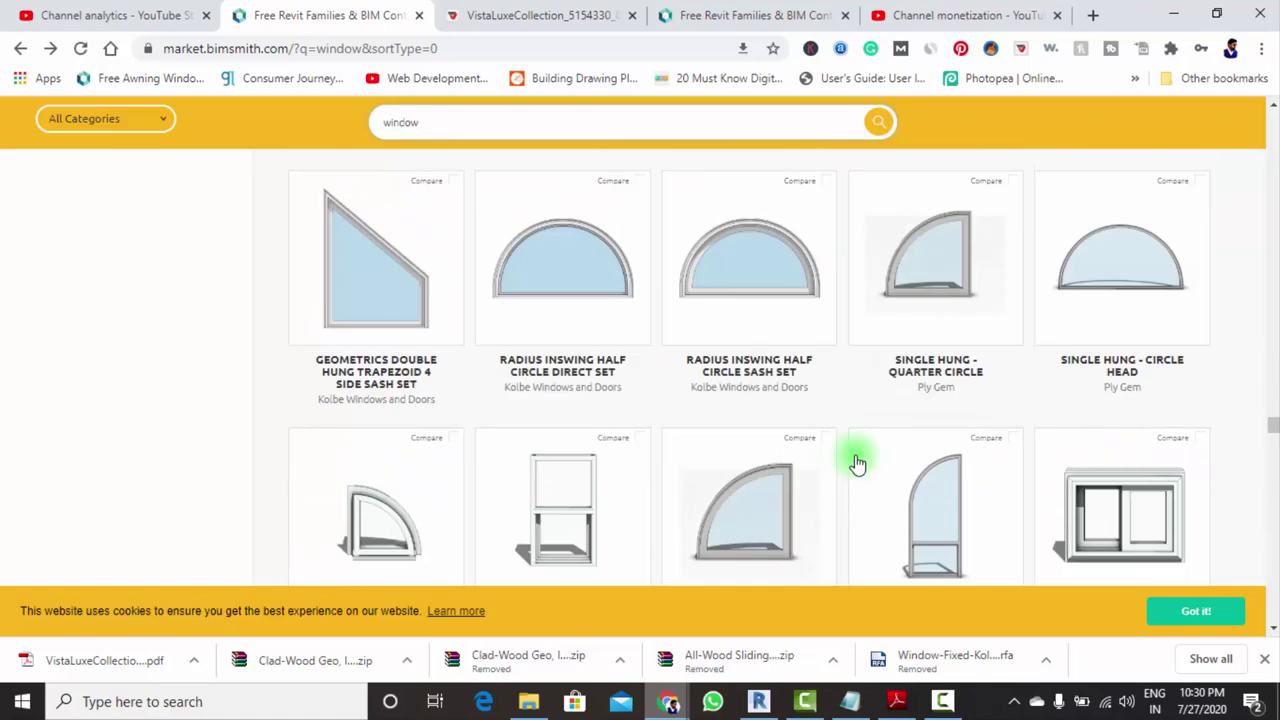
scroll(850, 465, "up", 2)
scroll(530, 385, "up", 3)
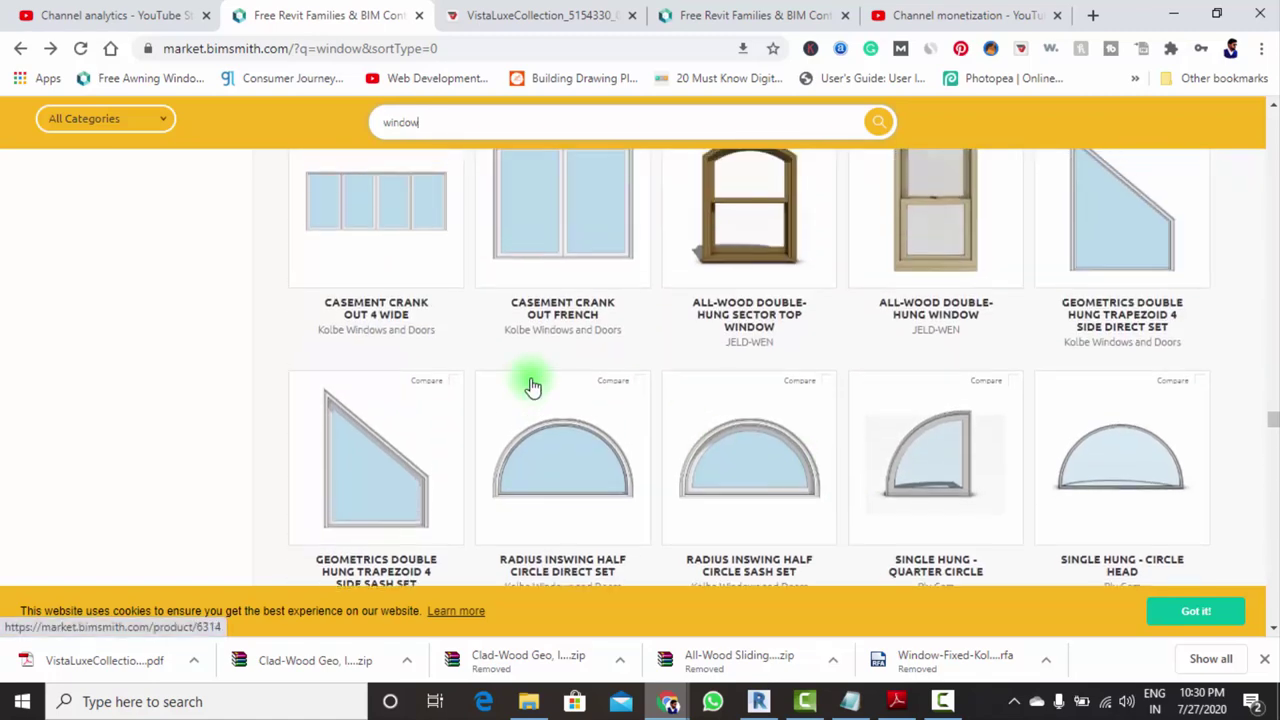
scroll(590, 400, "down", 2)
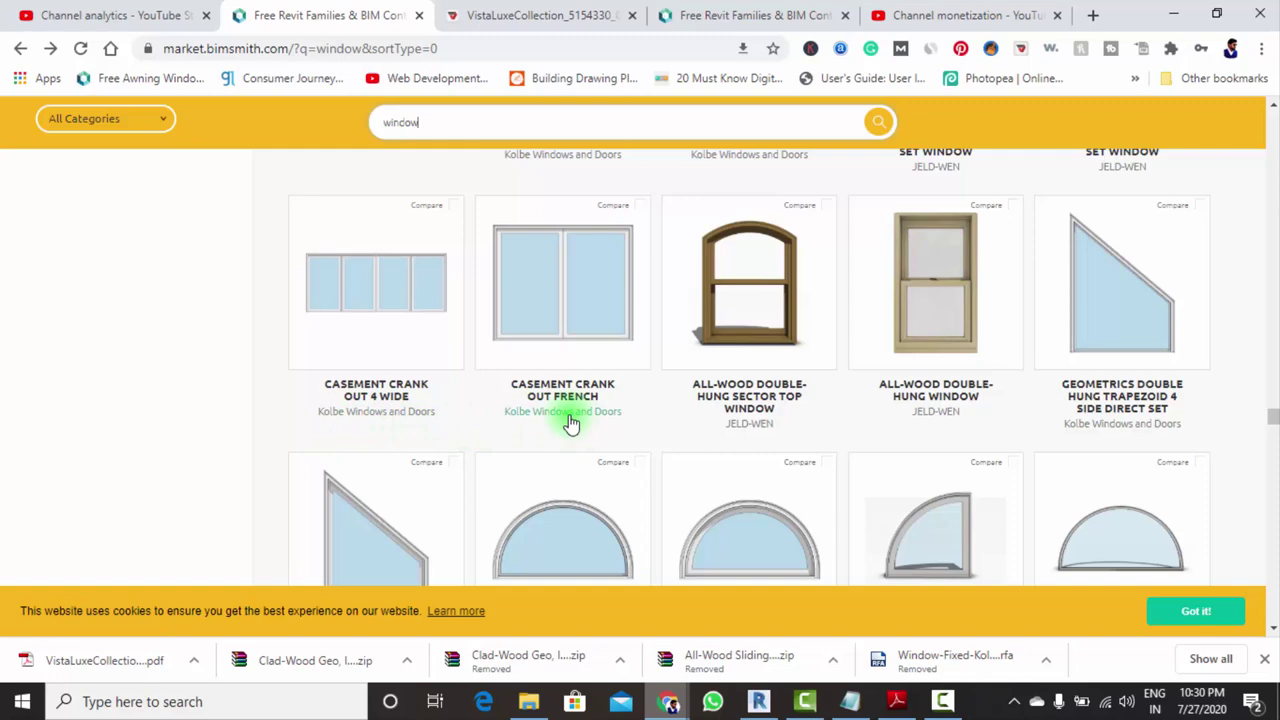
left_click(540, 310)
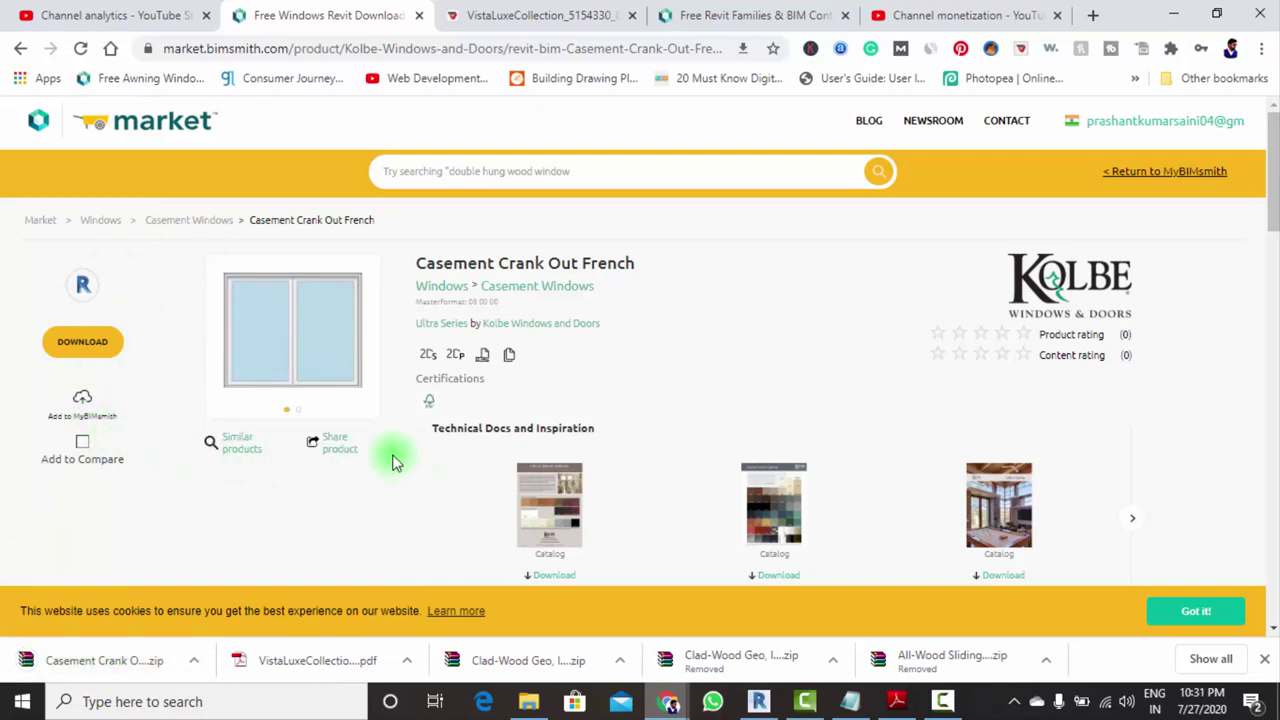
Switch to the downloaded VistaLuxeCollection catalog PDF in Chrome
scroll(395, 460, "down", 1)
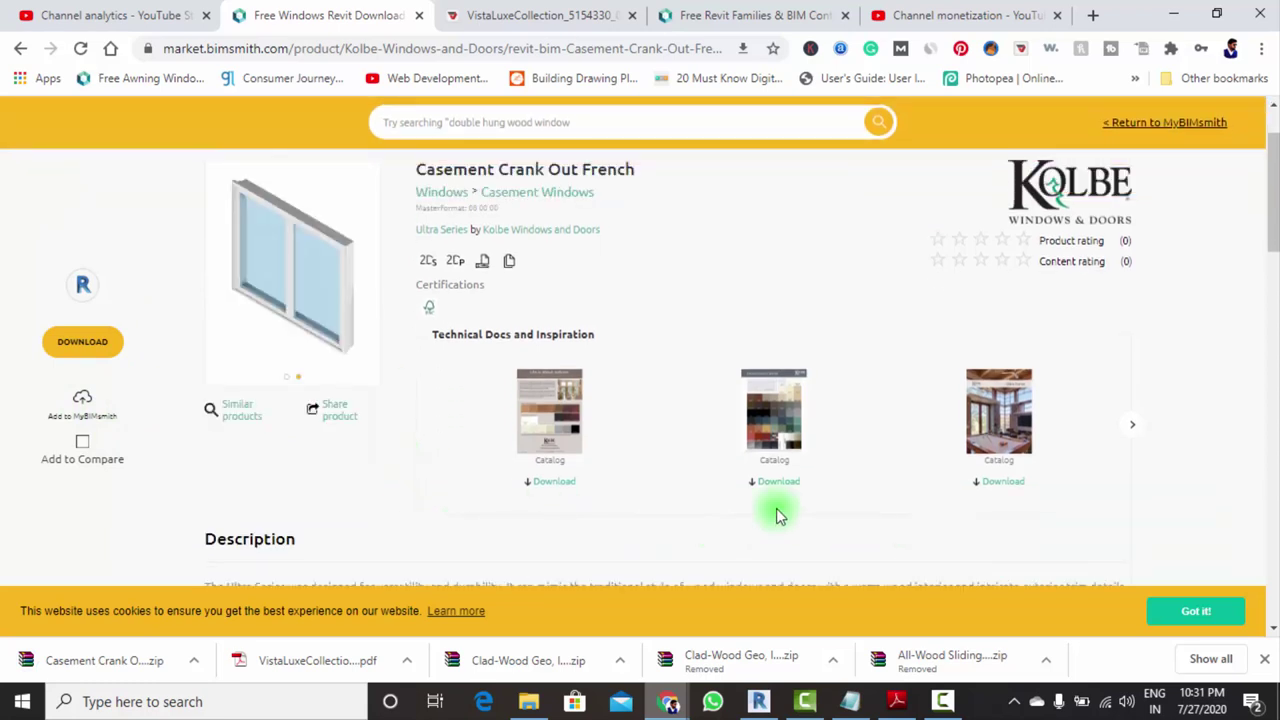
scroll(715, 492, "up", 1)
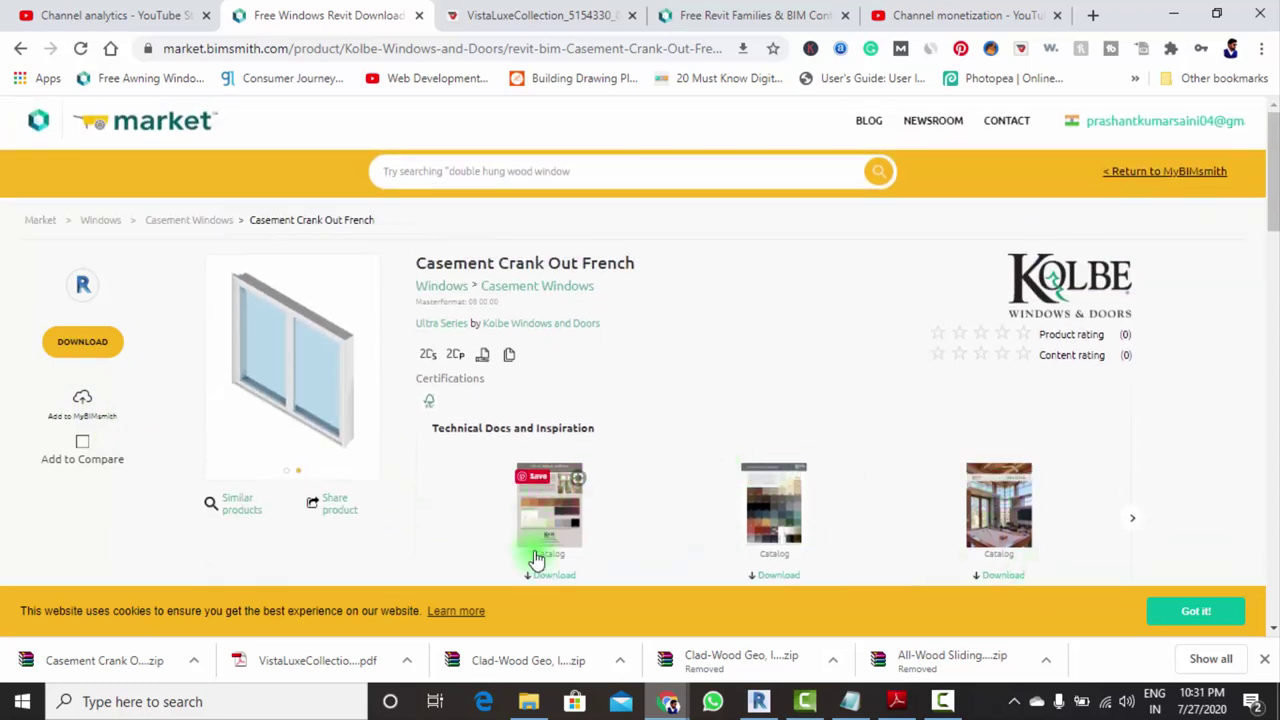
scroll(714, 505, "down", 1)
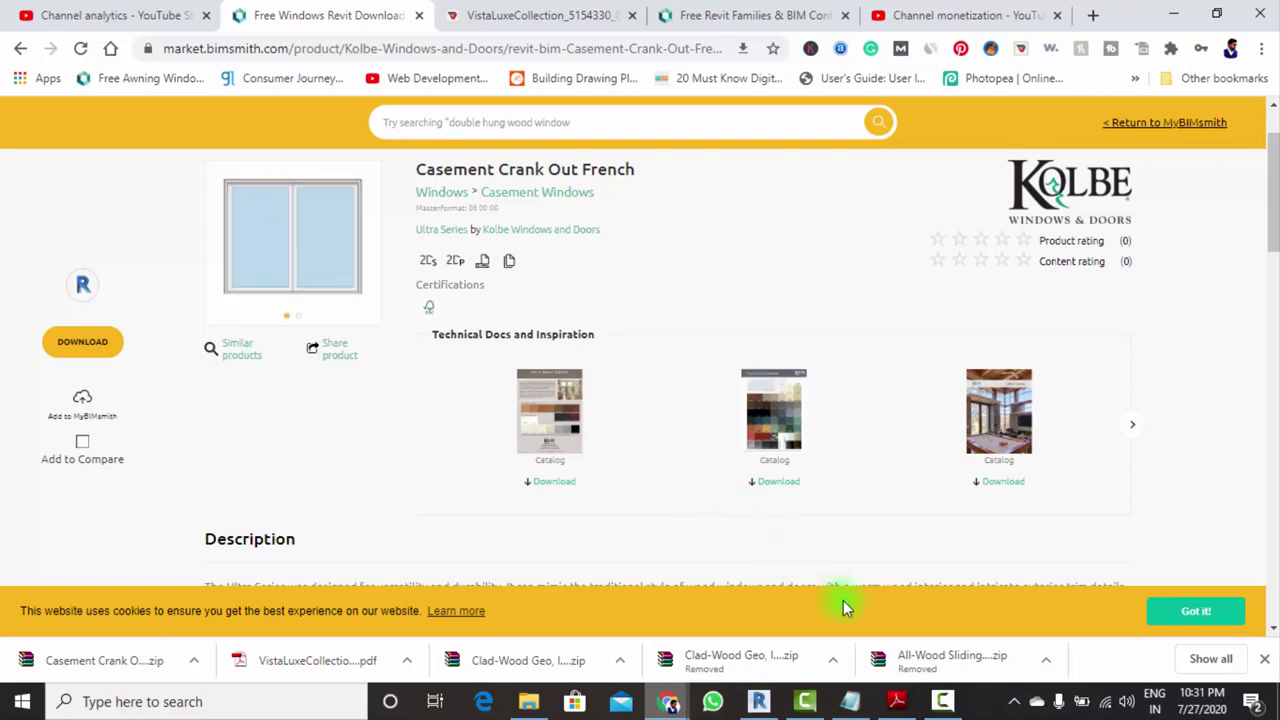
scroll(885, 570, "up", 1)
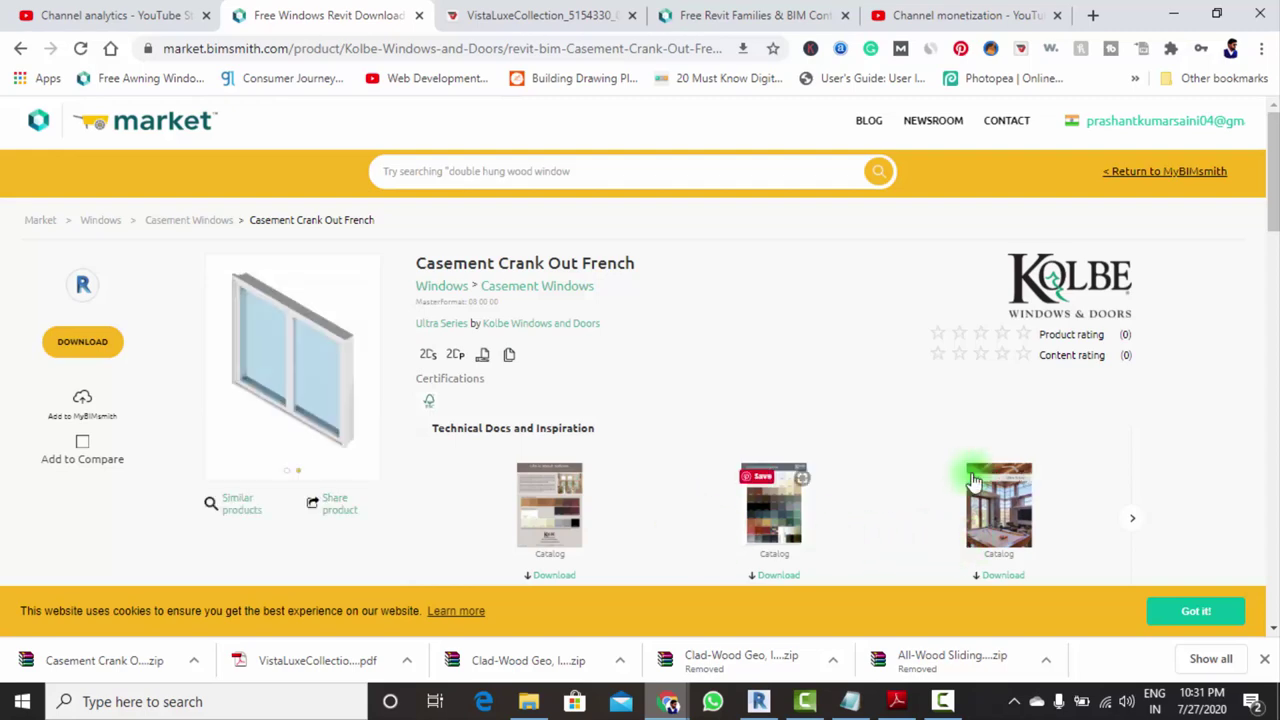
left_click(479, 18)
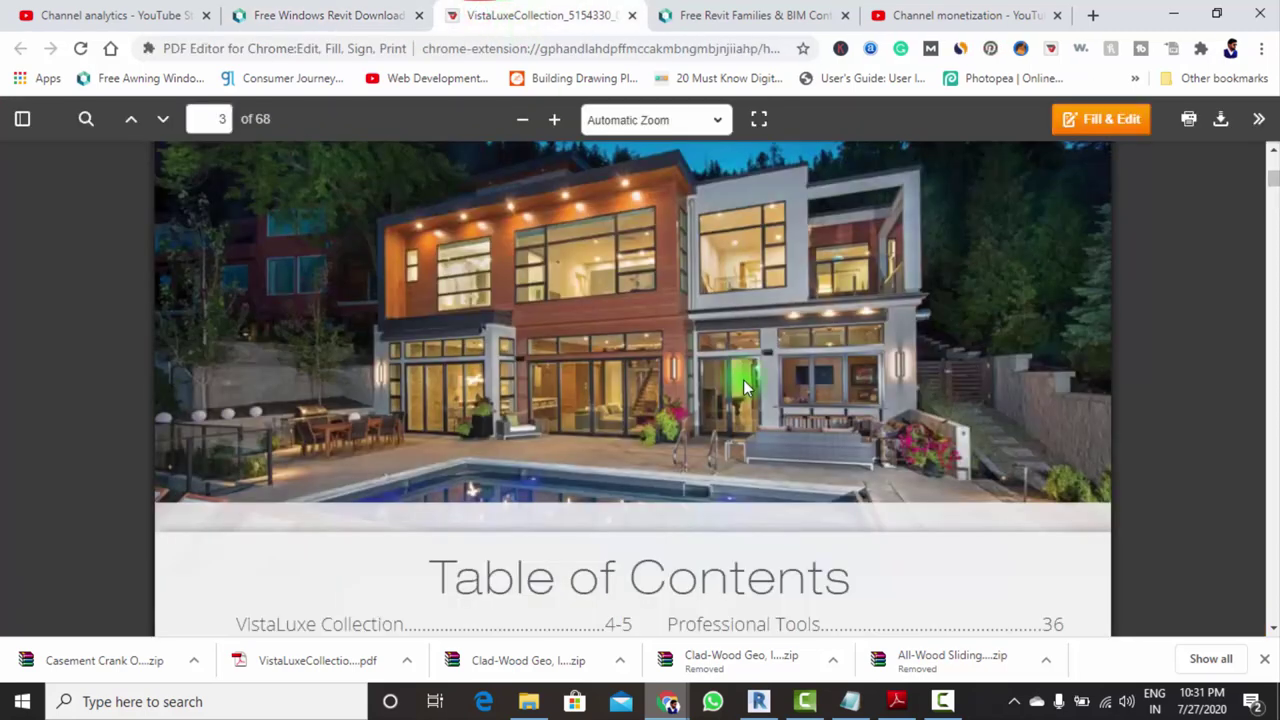
Scroll the VistaLuxe catalog from the Table of Contents to page 17, Complementary Products
scroll(645, 400, "down", 3)
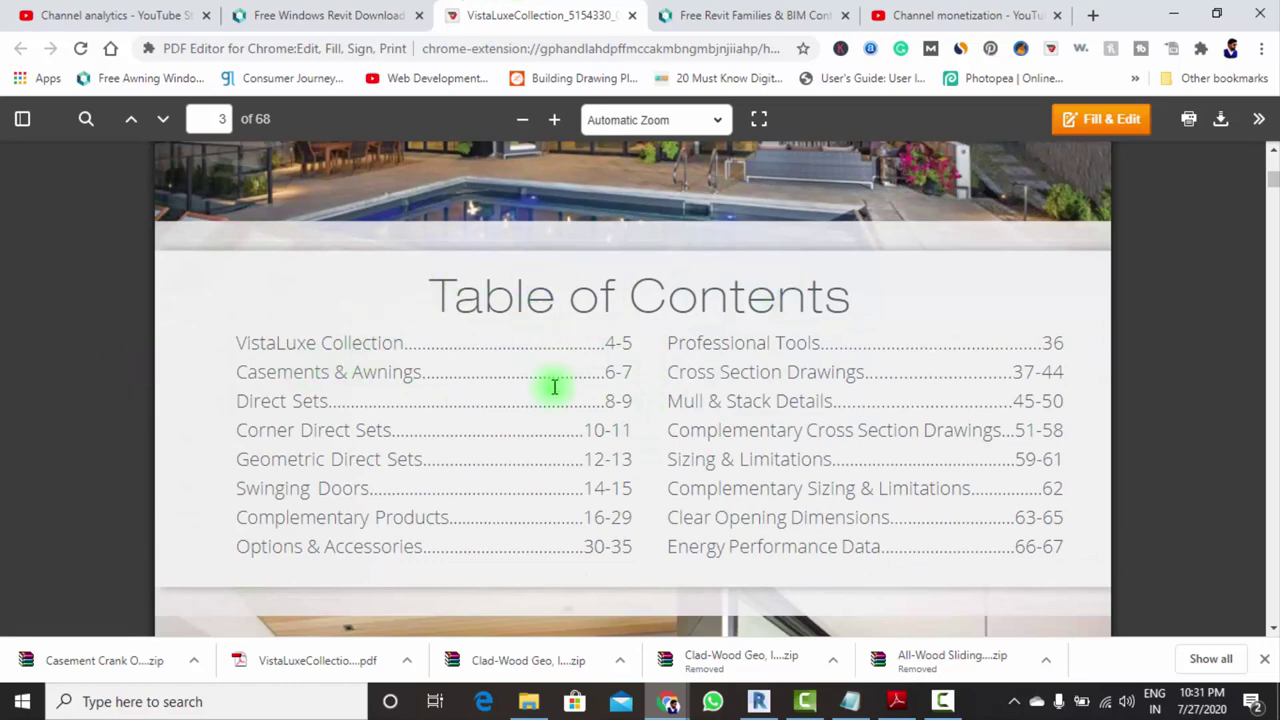
scroll(553, 395, "up", 4)
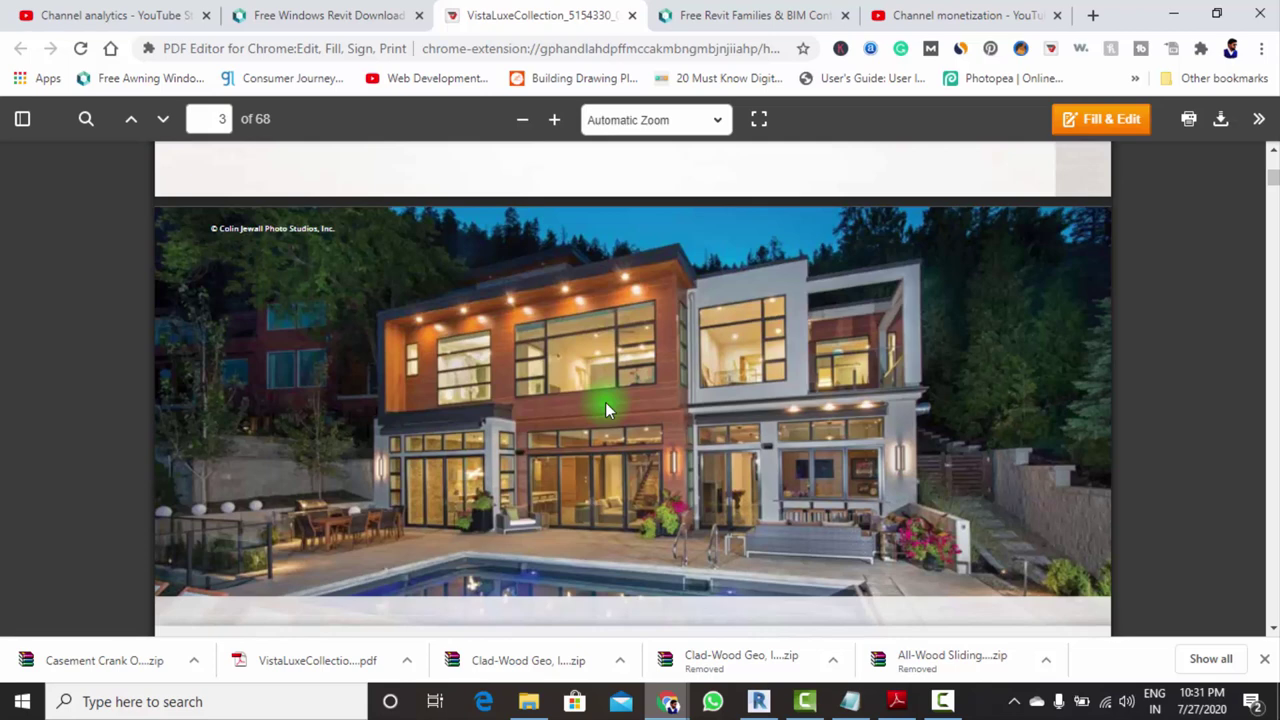
scroll(585, 415, "down", 4)
scroll(300, 350, "down", 1)
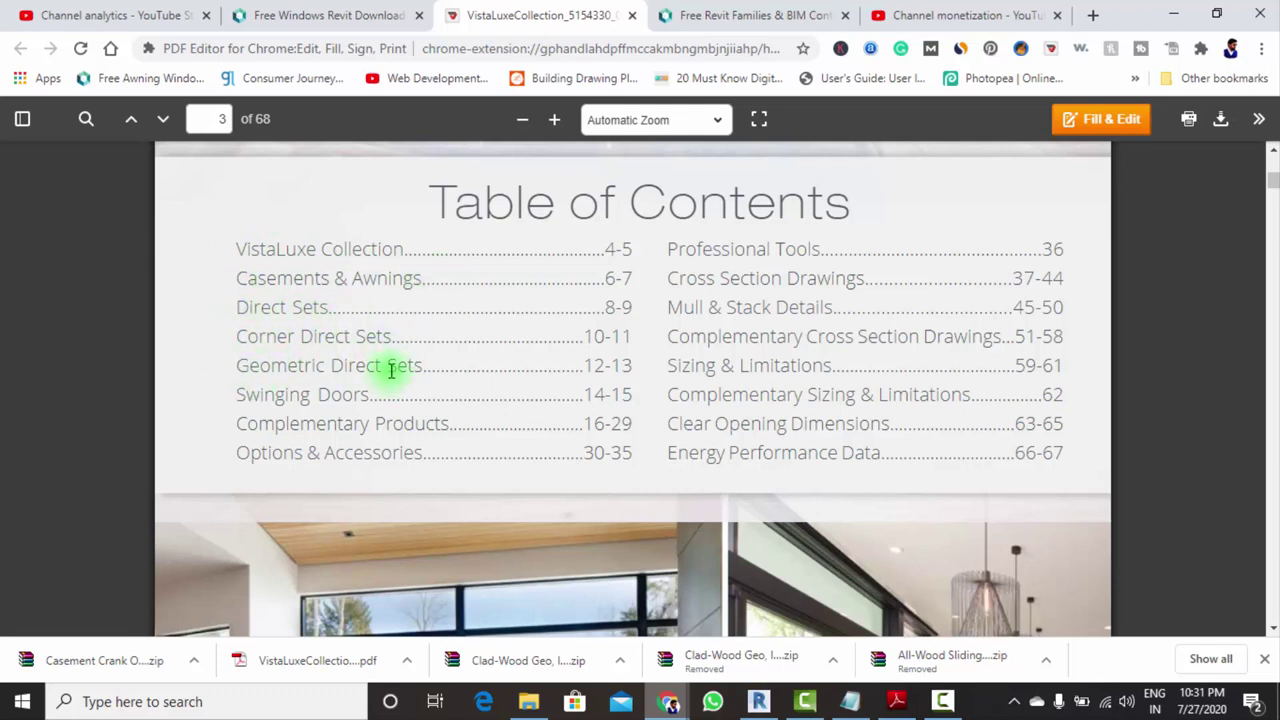
scroll(466, 420, "down", 3)
scroll(451, 429, "down", 2)
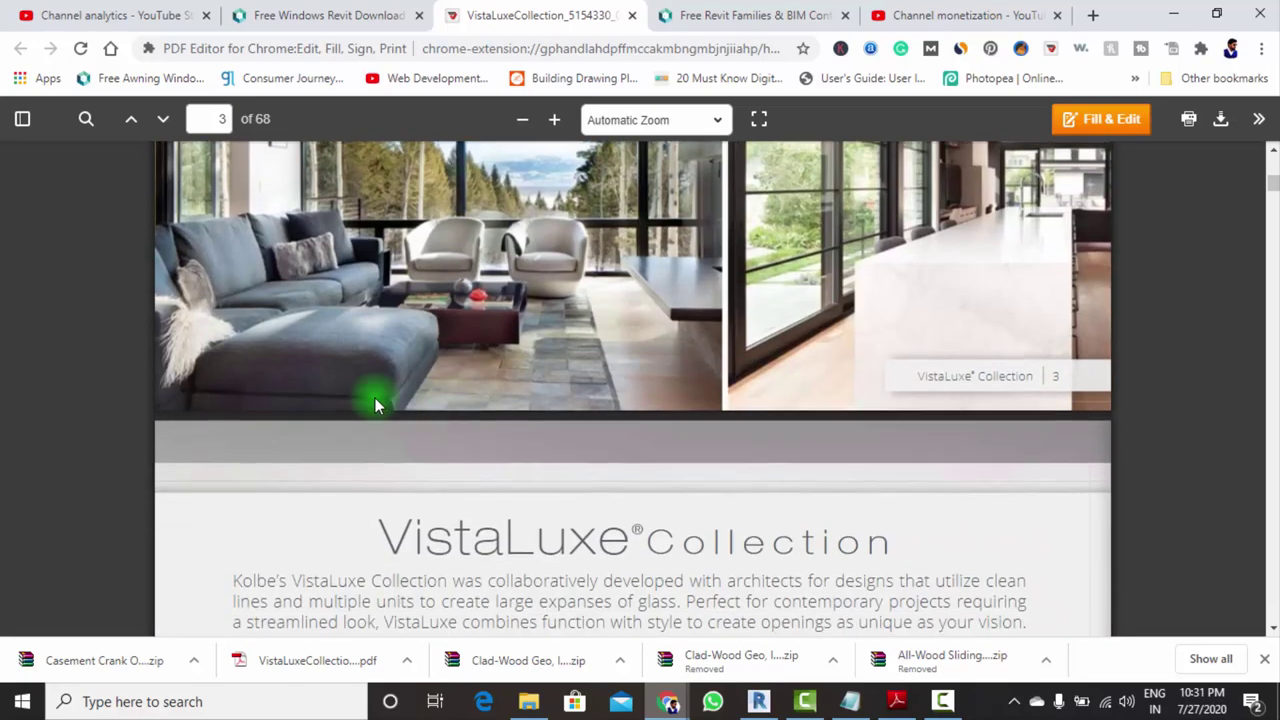
scroll(371, 400, "down", 3)
scroll(686, 432, "up", 3)
scroll(677, 430, "up", 1)
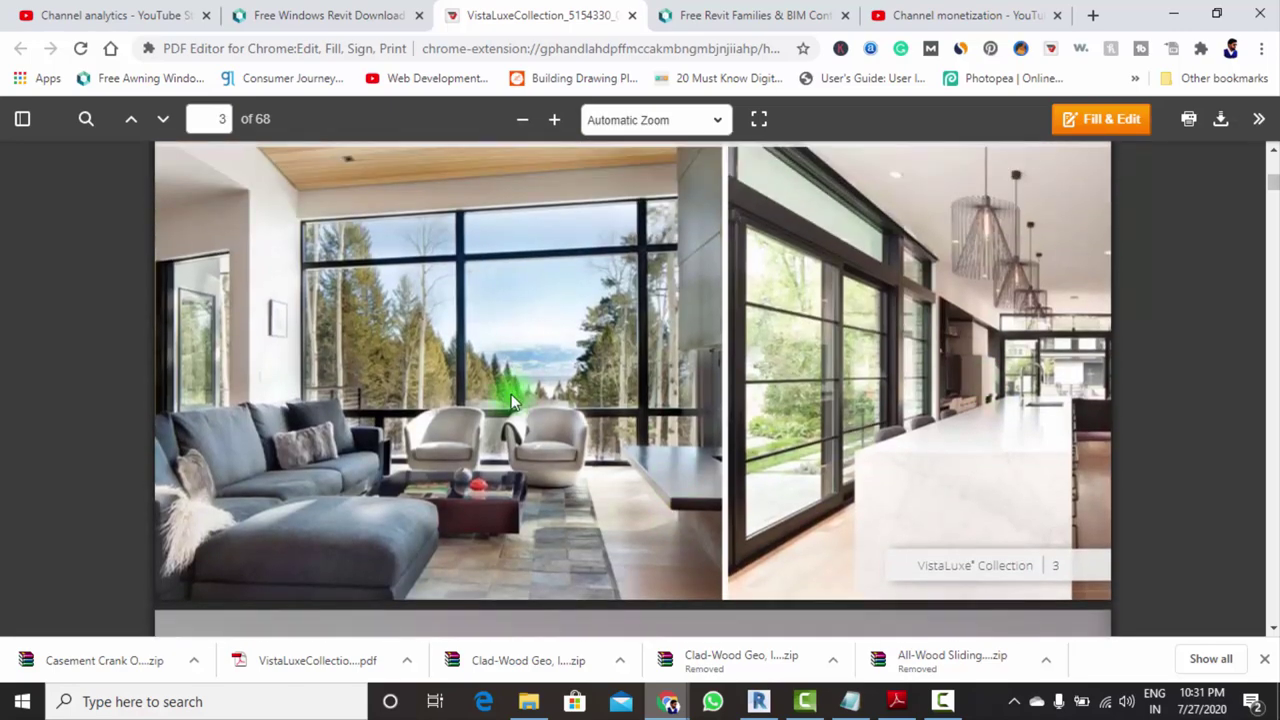
scroll(527, 436, "down", 3)
scroll(529, 437, "down", 3)
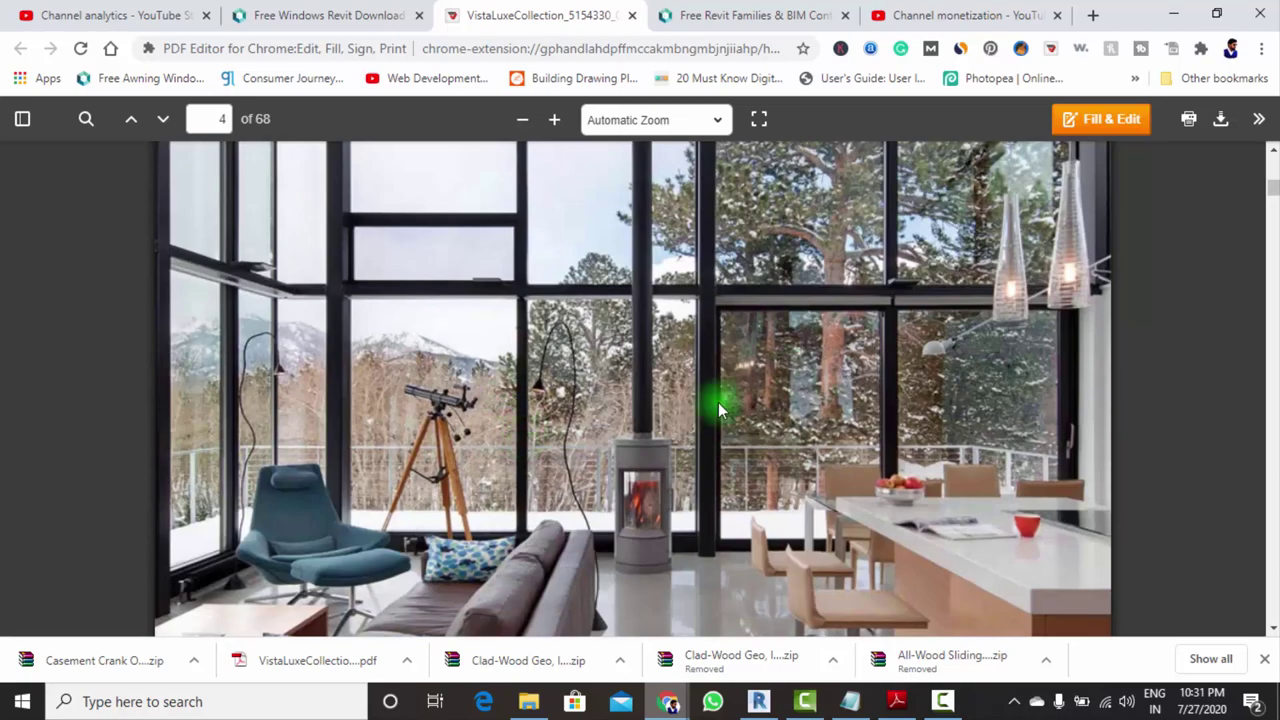
scroll(715, 400, "down", 3)
scroll(703, 398, "down", 5)
scroll(641, 311, "up", 4)
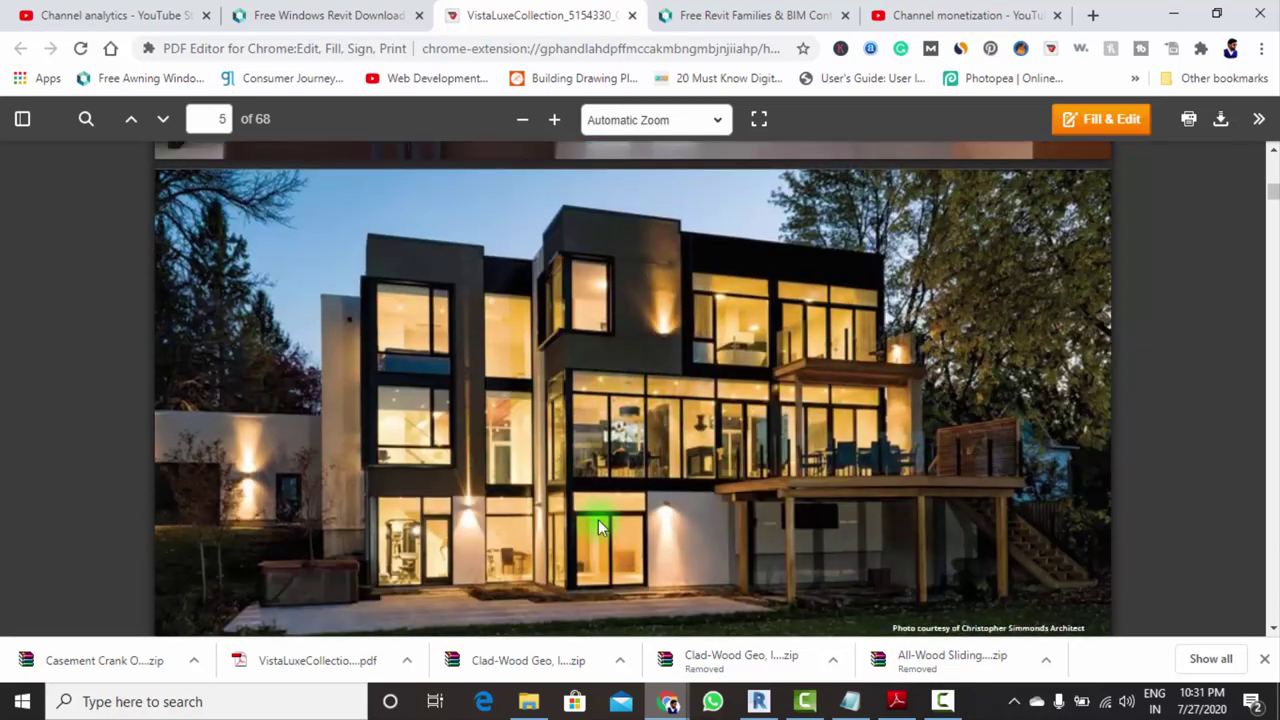
scroll(558, 410, "down", 5)
scroll(537, 406, "down", 3)
scroll(537, 406, "up", 3)
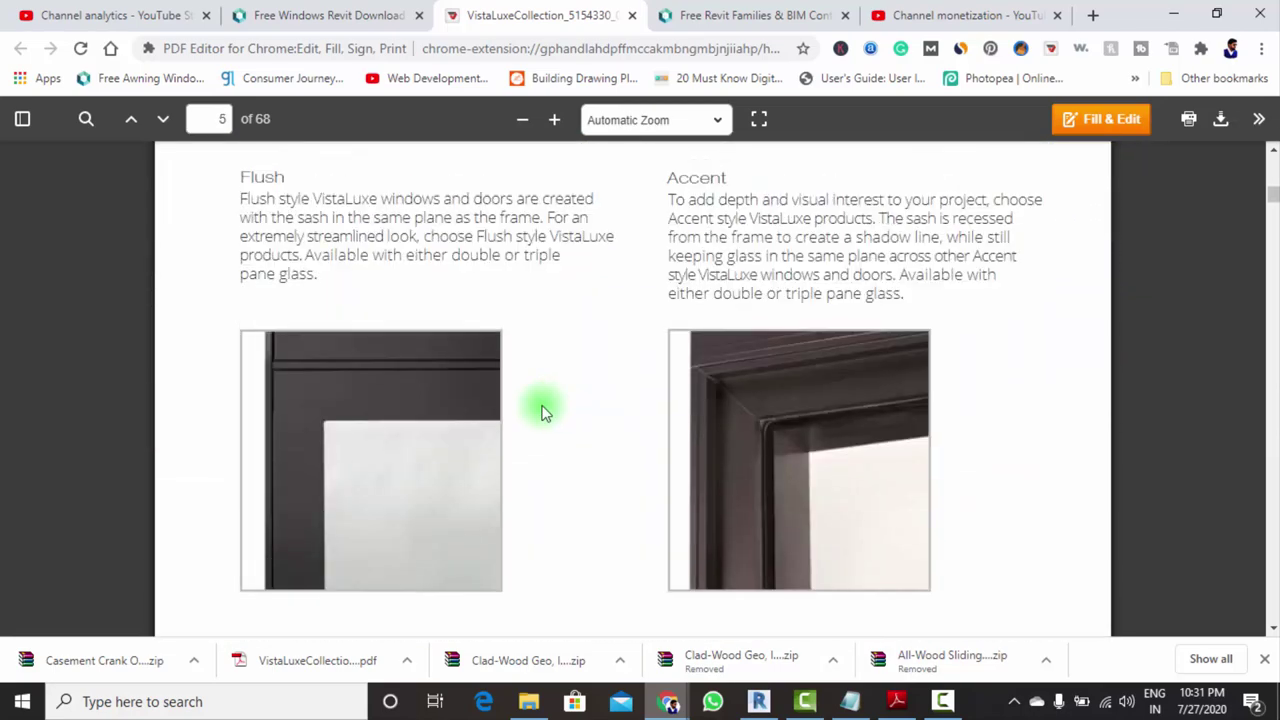
scroll(663, 428, "down", 3)
scroll(663, 428, "down", 2)
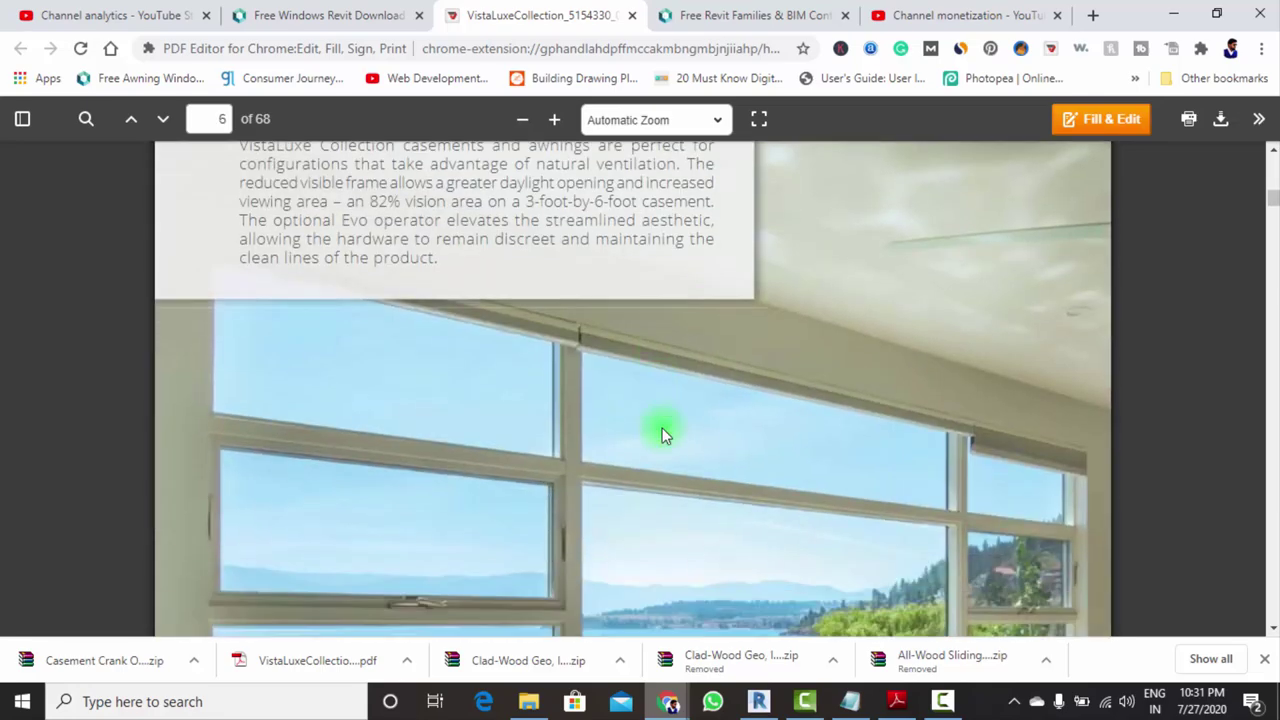
scroll(663, 428, "down", 2)
scroll(663, 428, "down", 3)
scroll(663, 428, "down", 2)
scroll(660, 418, "down", 5)
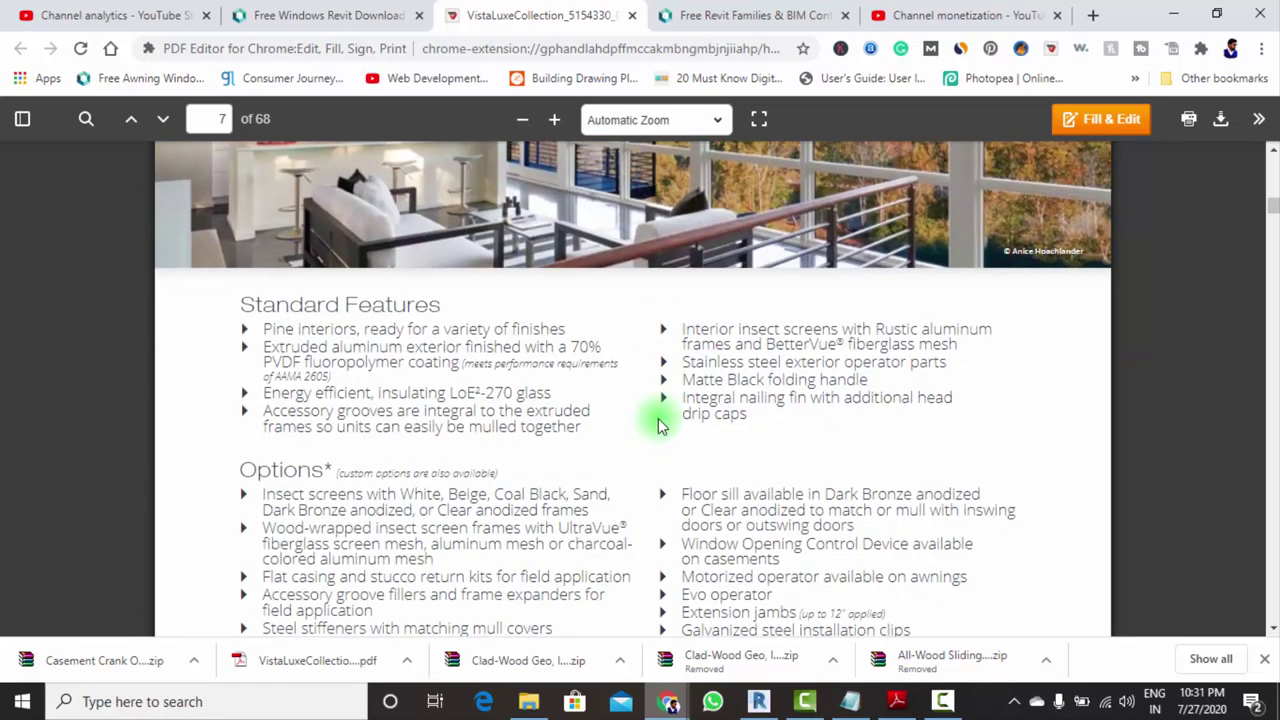
scroll(597, 430, "up", 4)
scroll(597, 436, "down", 5)
scroll(597, 436, "down", 6)
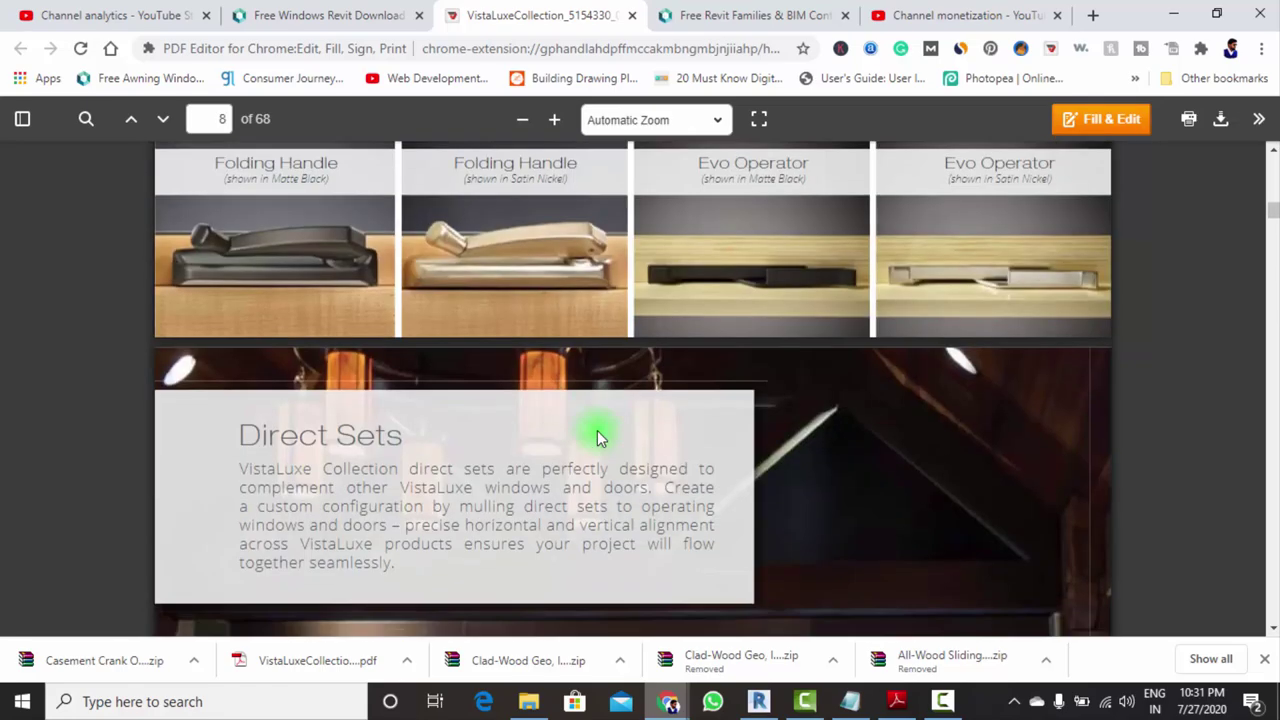
scroll(597, 436, "down", 1)
scroll(597, 436, "down", 3)
scroll(597, 436, "down", 2)
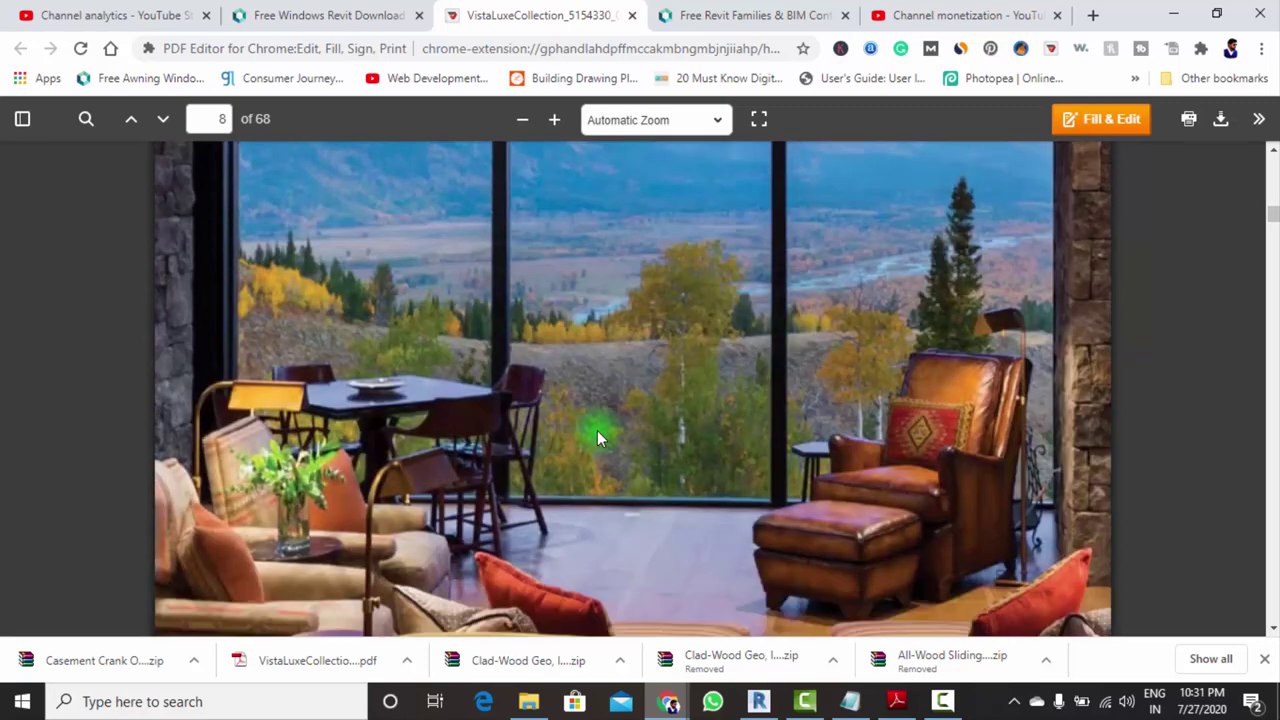
scroll(597, 436, "down", 4)
scroll(640, 388, "down", 3)
scroll(800, 425, "up", 3)
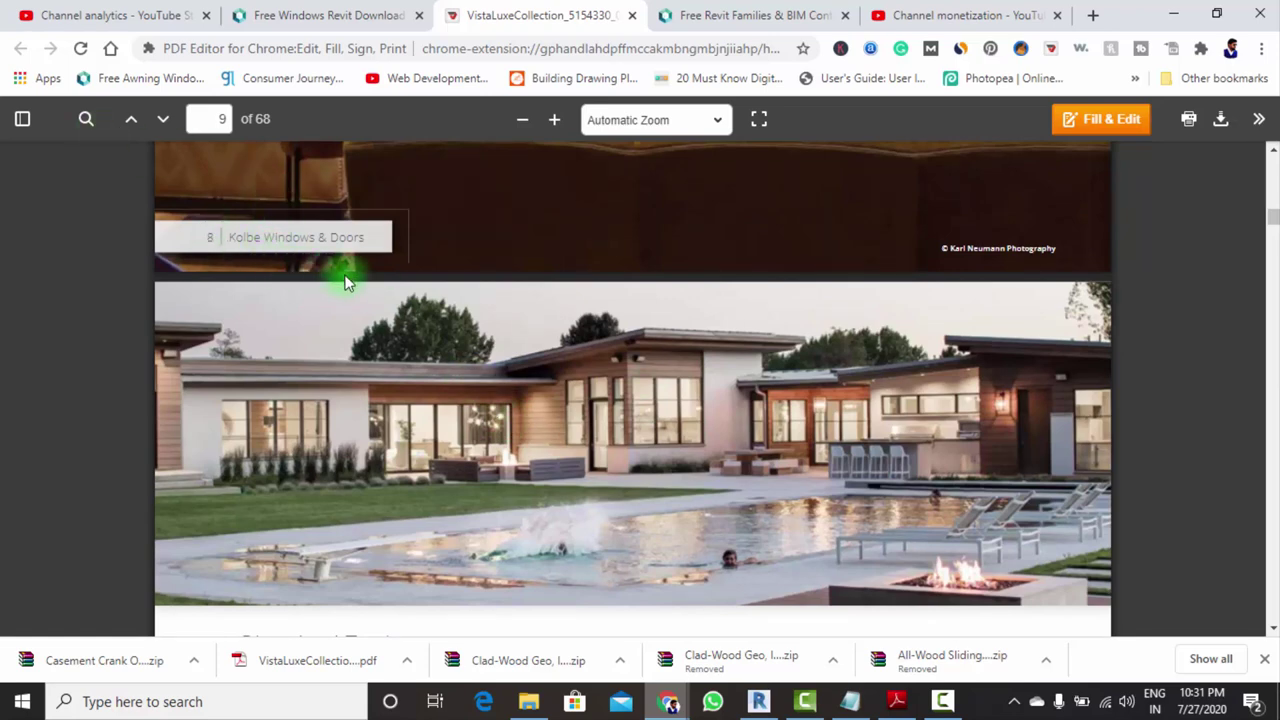
scroll(547, 360, "down", 5)
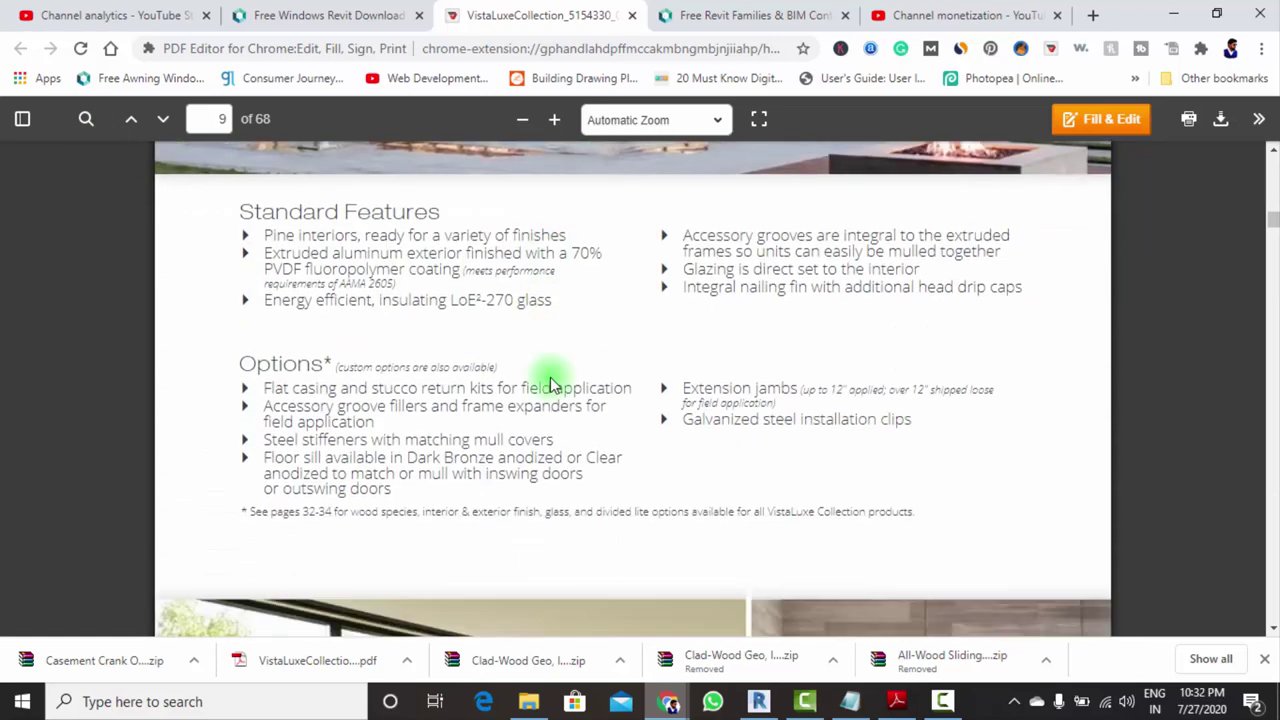
scroll(543, 371, "down", 3)
scroll(543, 371, "down", 2)
scroll(550, 380, "down", 4)
scroll(553, 385, "down", 4)
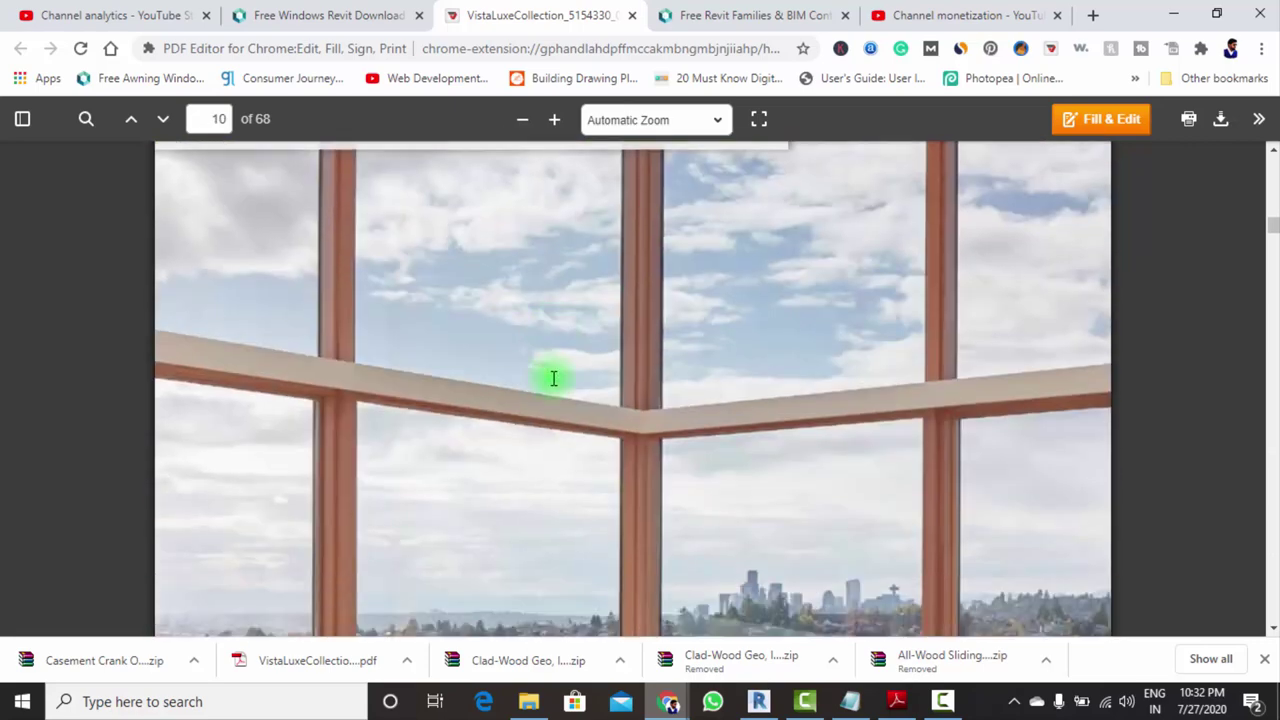
scroll(553, 385, "down", 3)
scroll(553, 385, "down", 1)
scroll(555, 385, "down", 5)
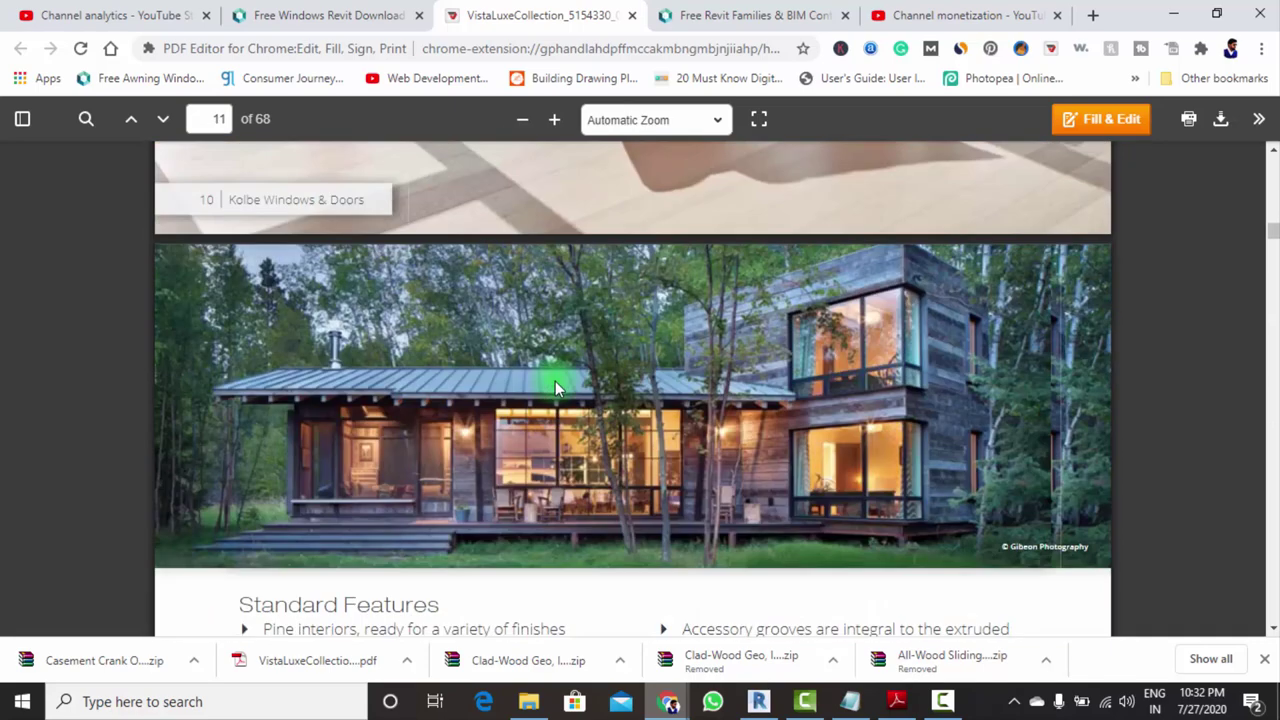
scroll(555, 385, "down", 2)
scroll(557, 400, "down", 1)
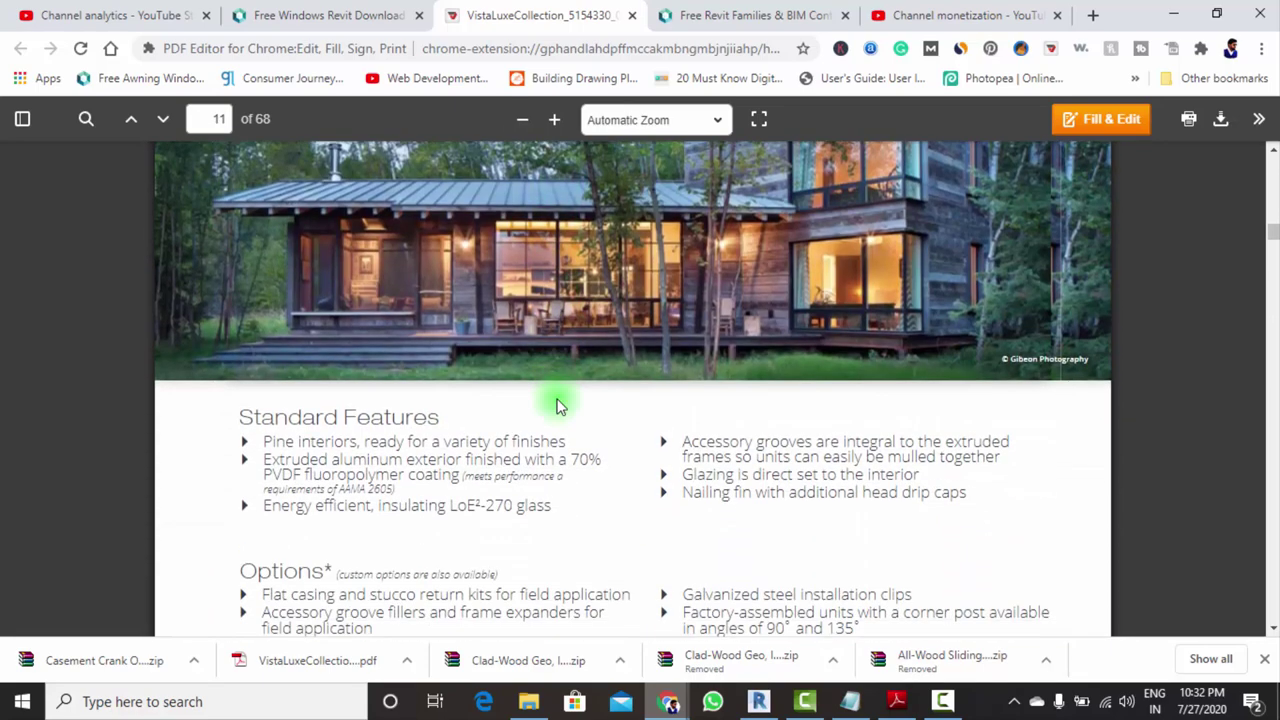
scroll(563, 402, "down", 5)
scroll(585, 430, "down", 3)
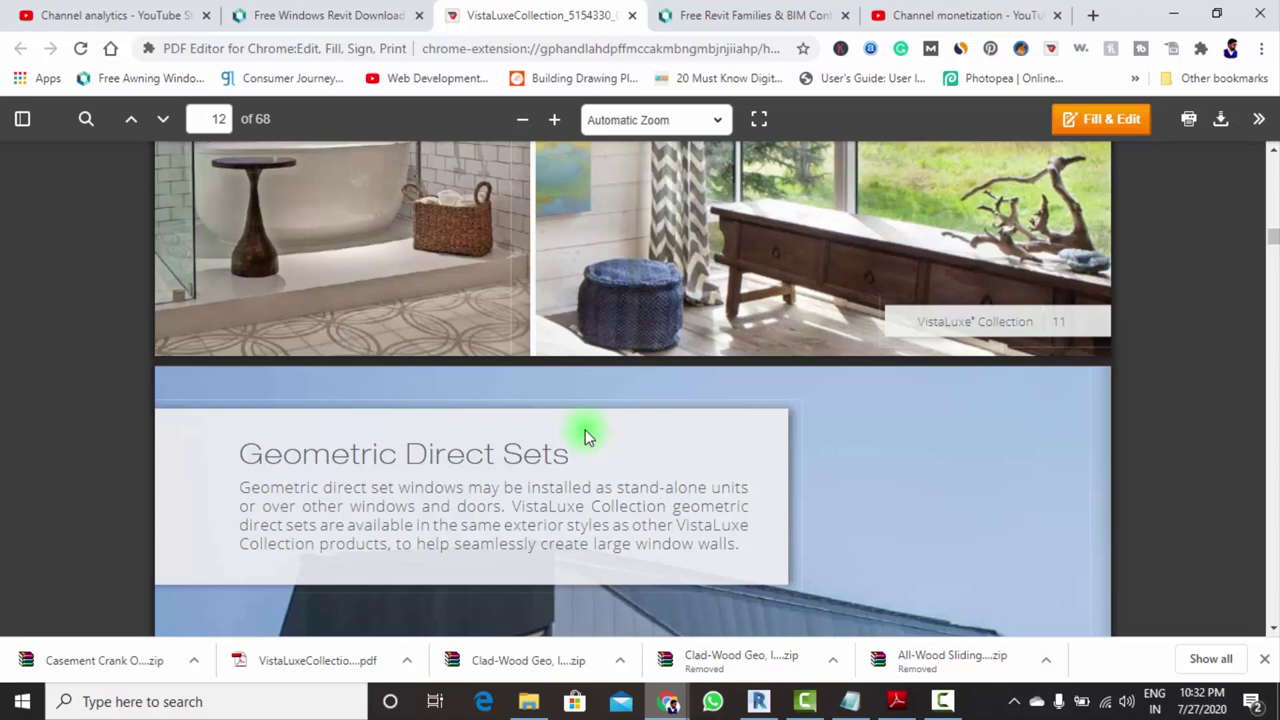
scroll(585, 440, "down", 5)
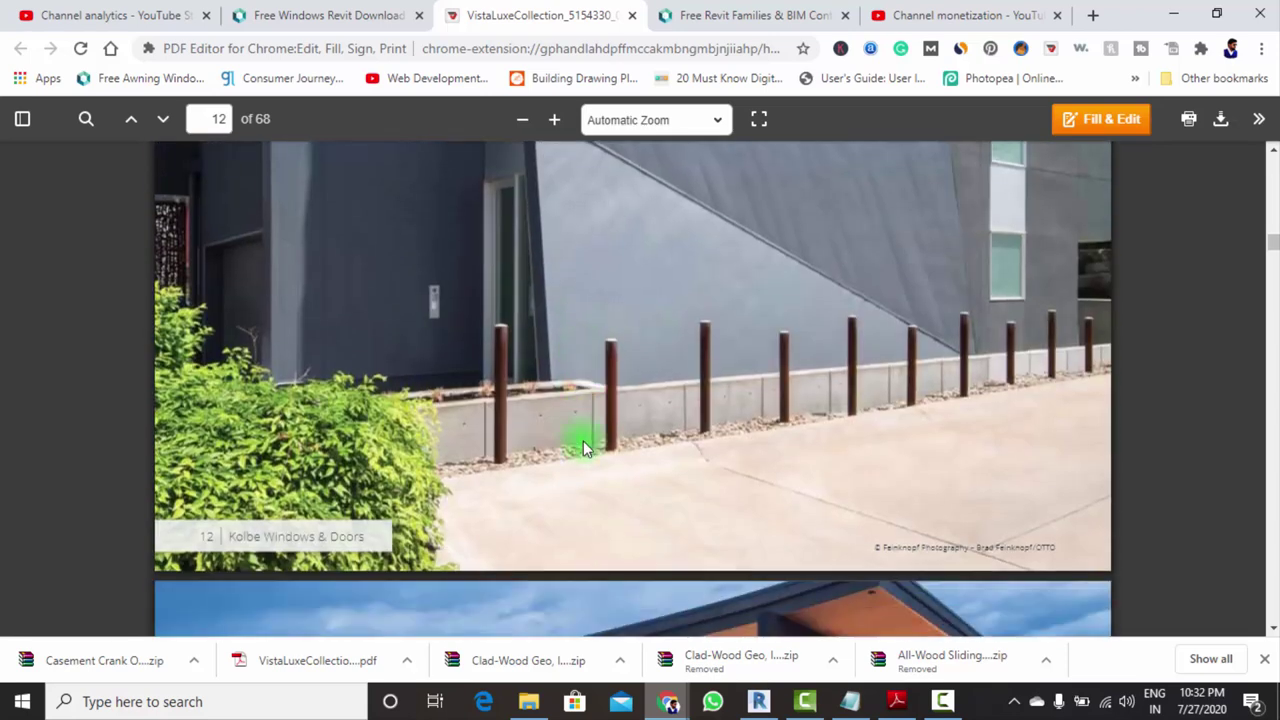
scroll(585, 446, "down", 3)
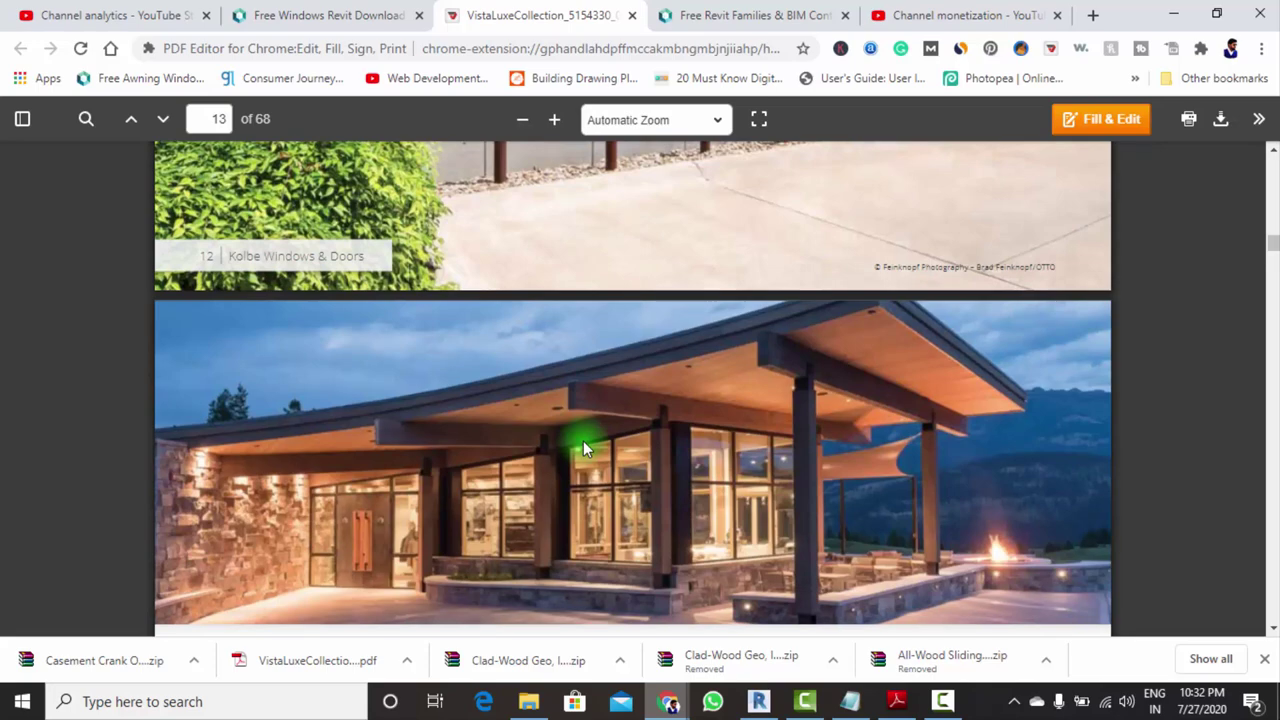
scroll(585, 448, "down", 3)
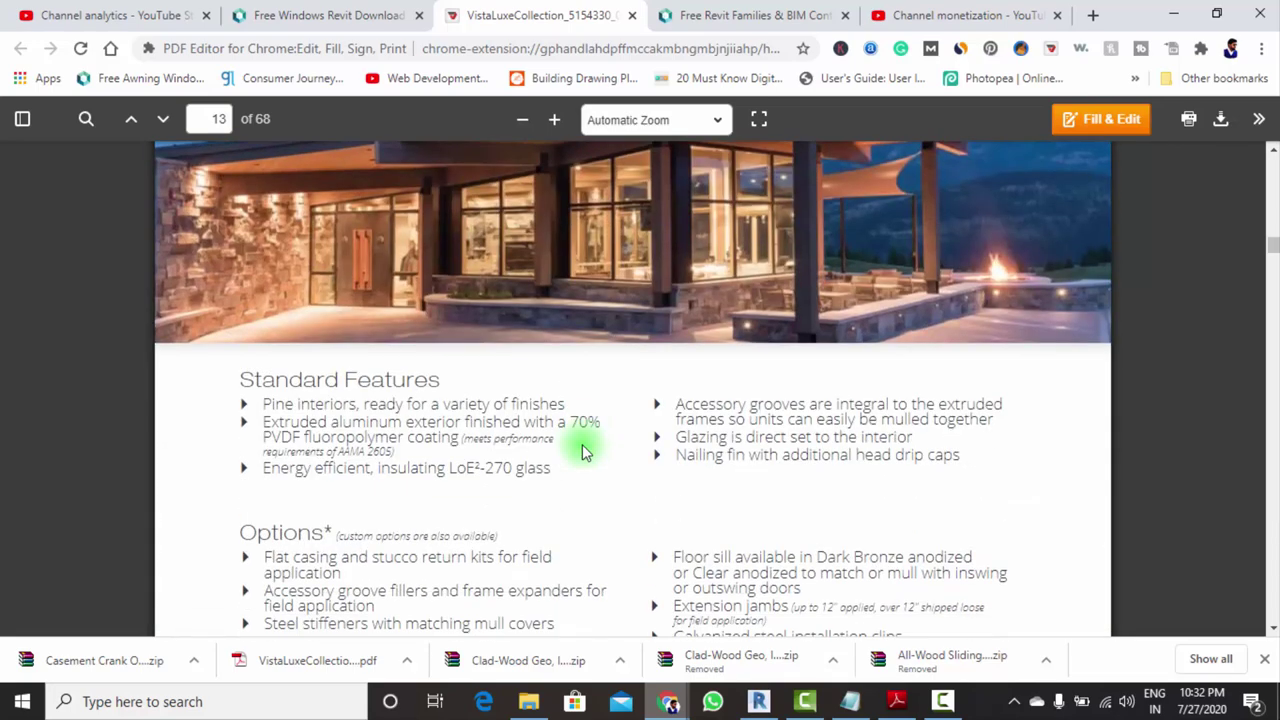
scroll(591, 458, "down", 3)
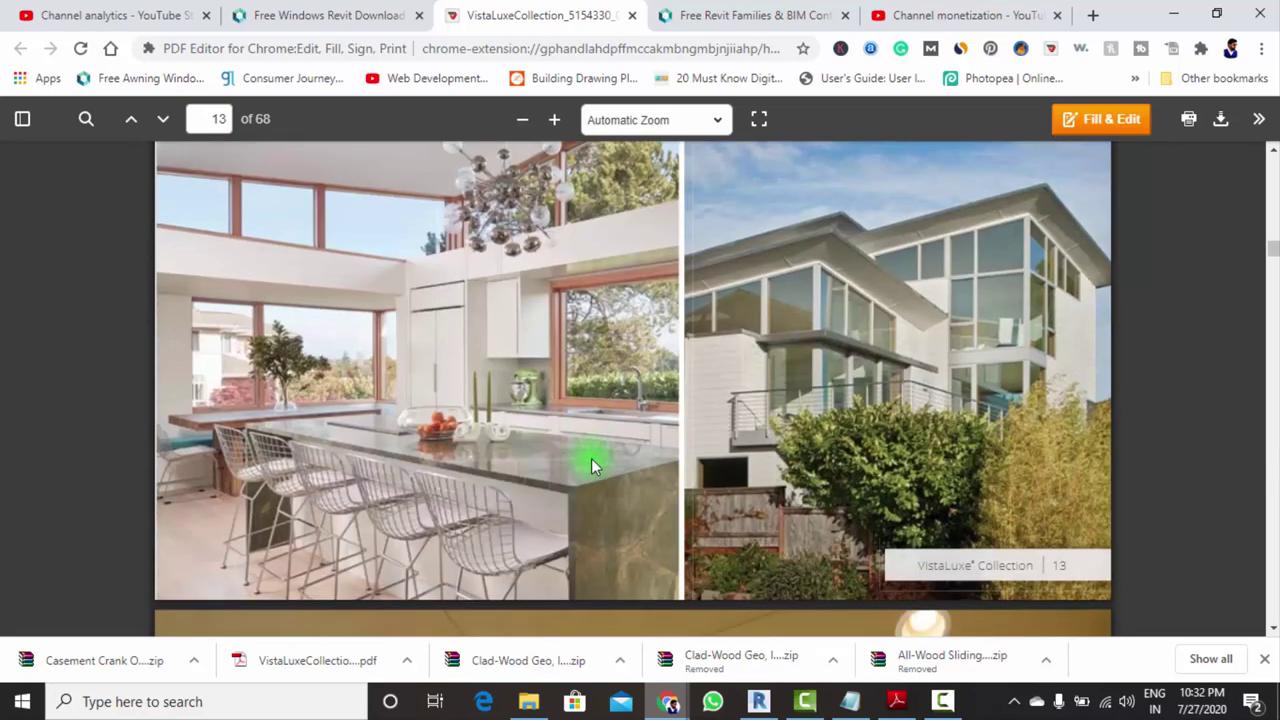
scroll(591, 458, "down", 3)
scroll(591, 458, "down", 3)
scroll(773, 500, "down", 3)
scroll(773, 500, "down", 5)
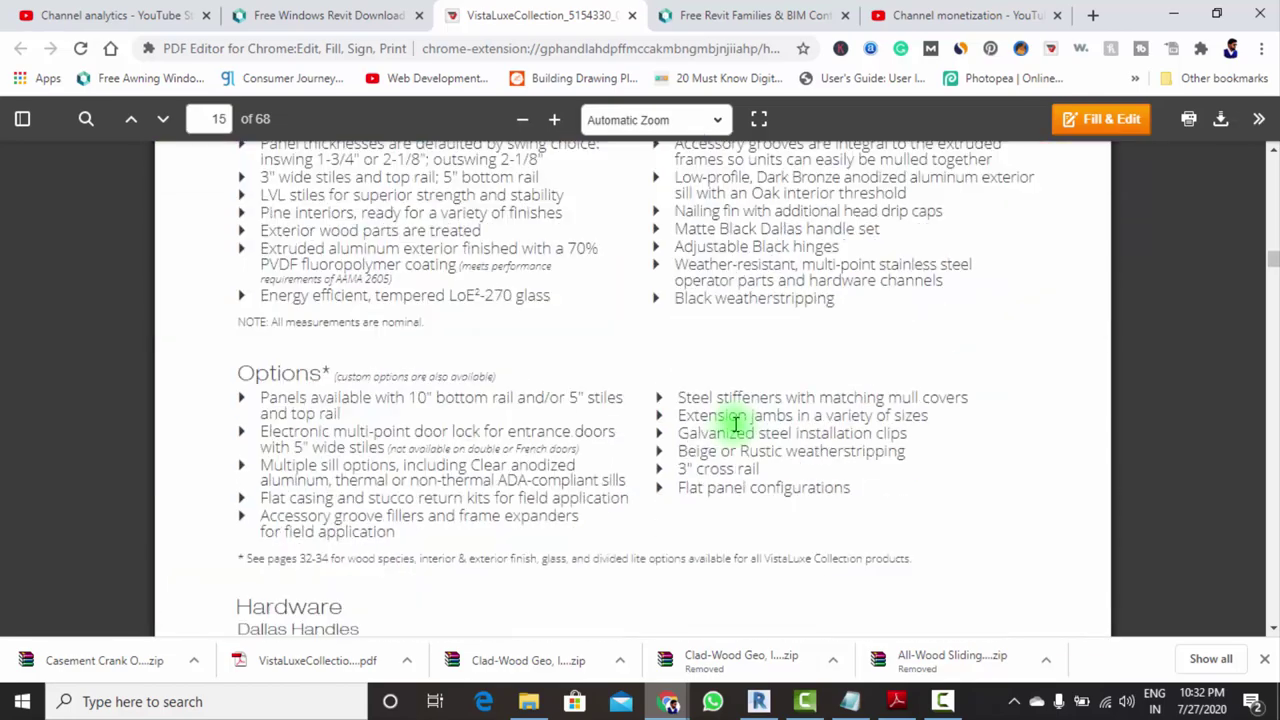
scroll(734, 423, "down", 3)
scroll(711, 414, "down", 3)
scroll(723, 420, "down", 3)
scroll(725, 400, "down", 3)
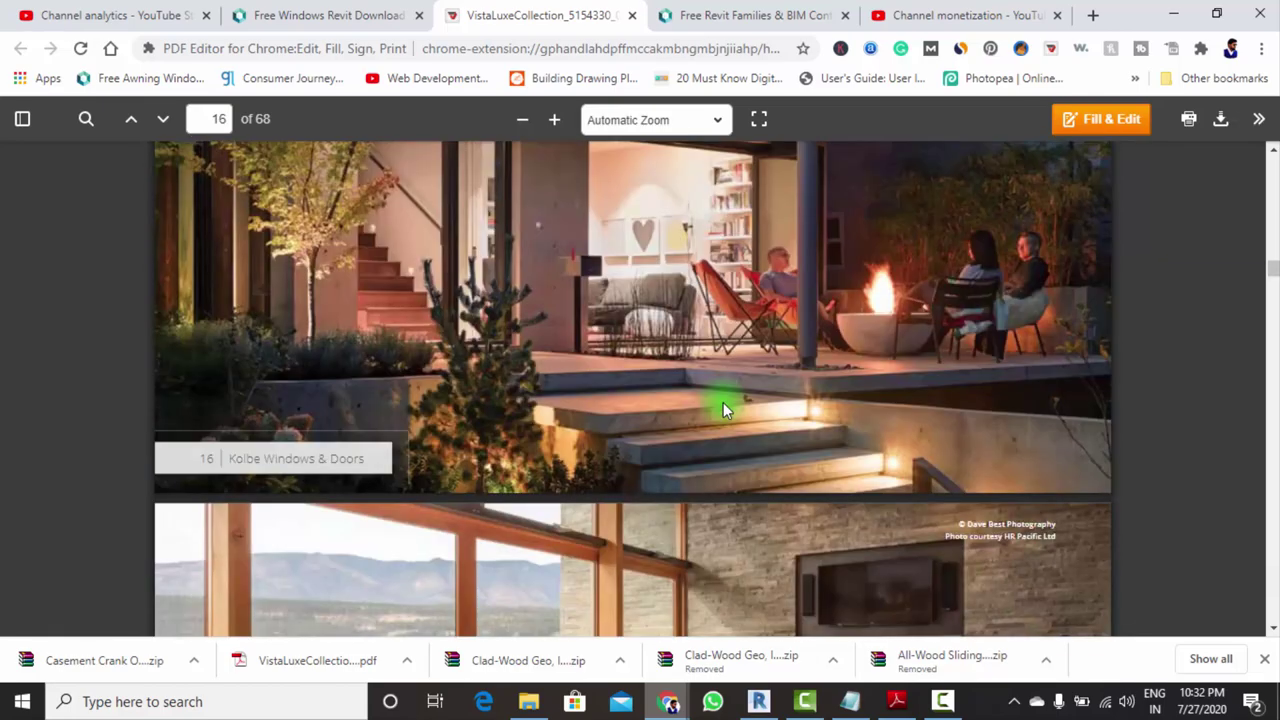
scroll(723, 405, "down", 3)
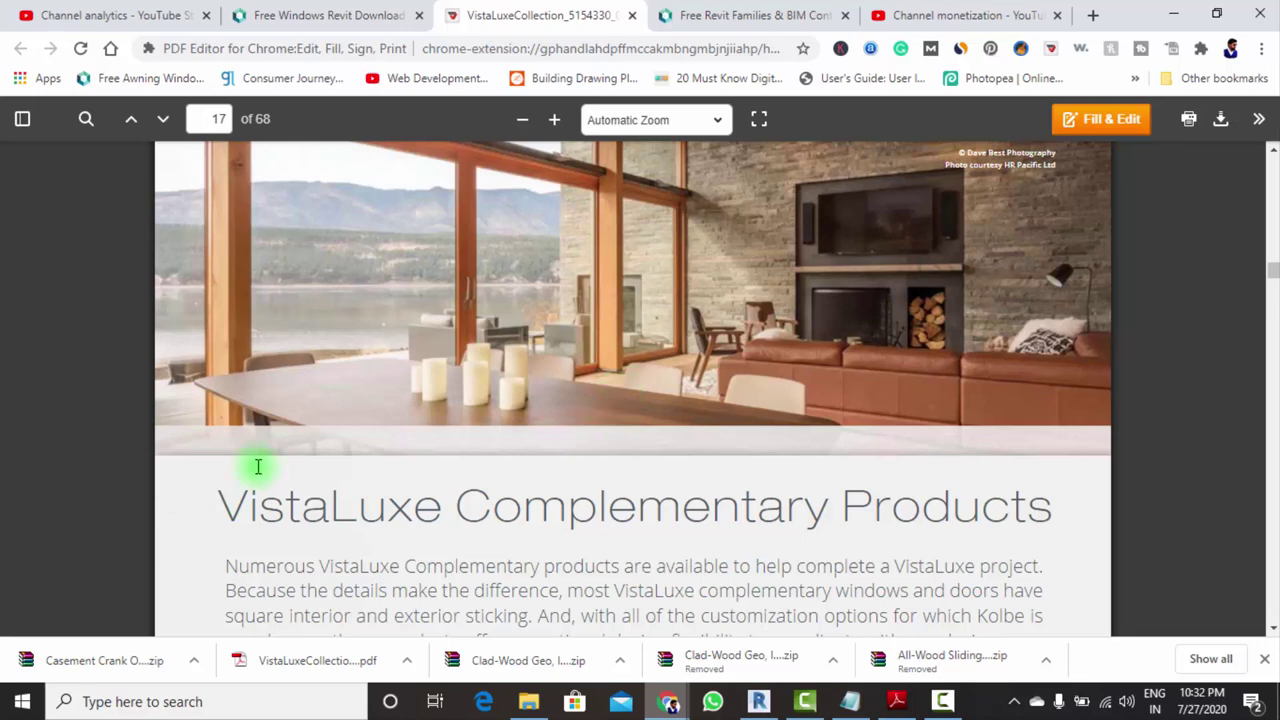
Revisit the Casement Crank Out French page, then return to Revit's 3D house view
left_click(316, 14)
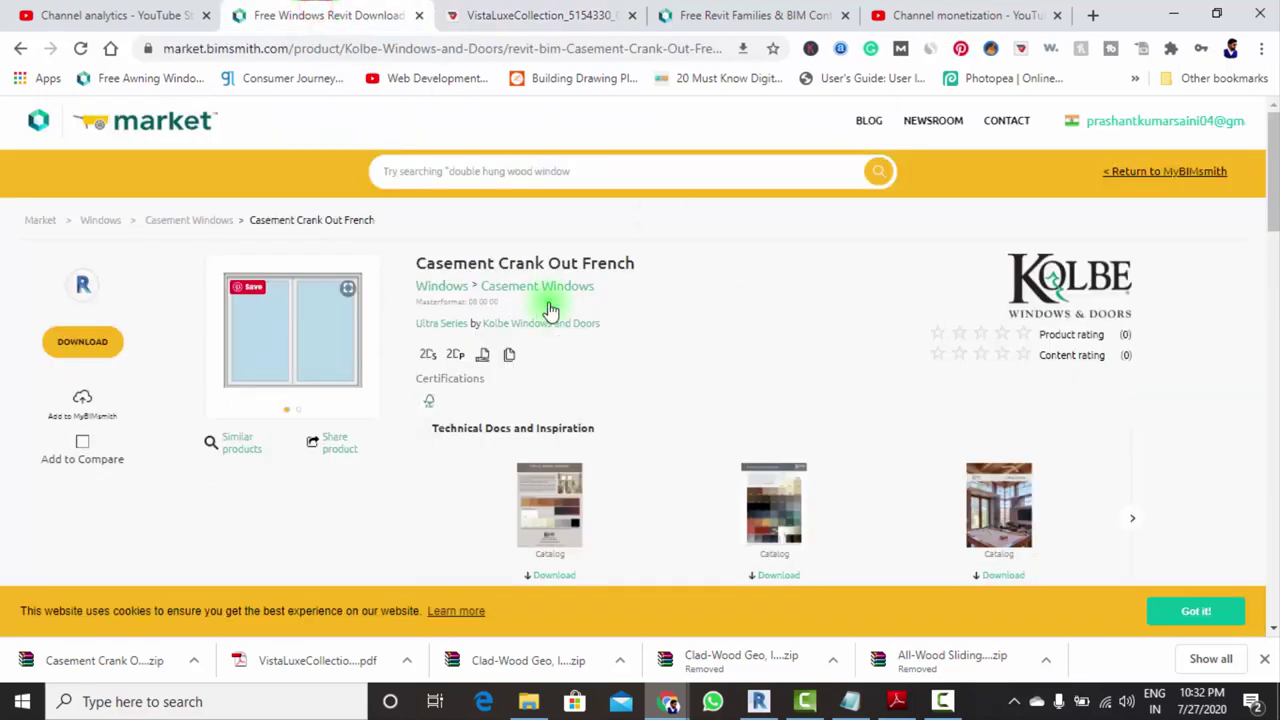
scroll(586, 414, "down", 2)
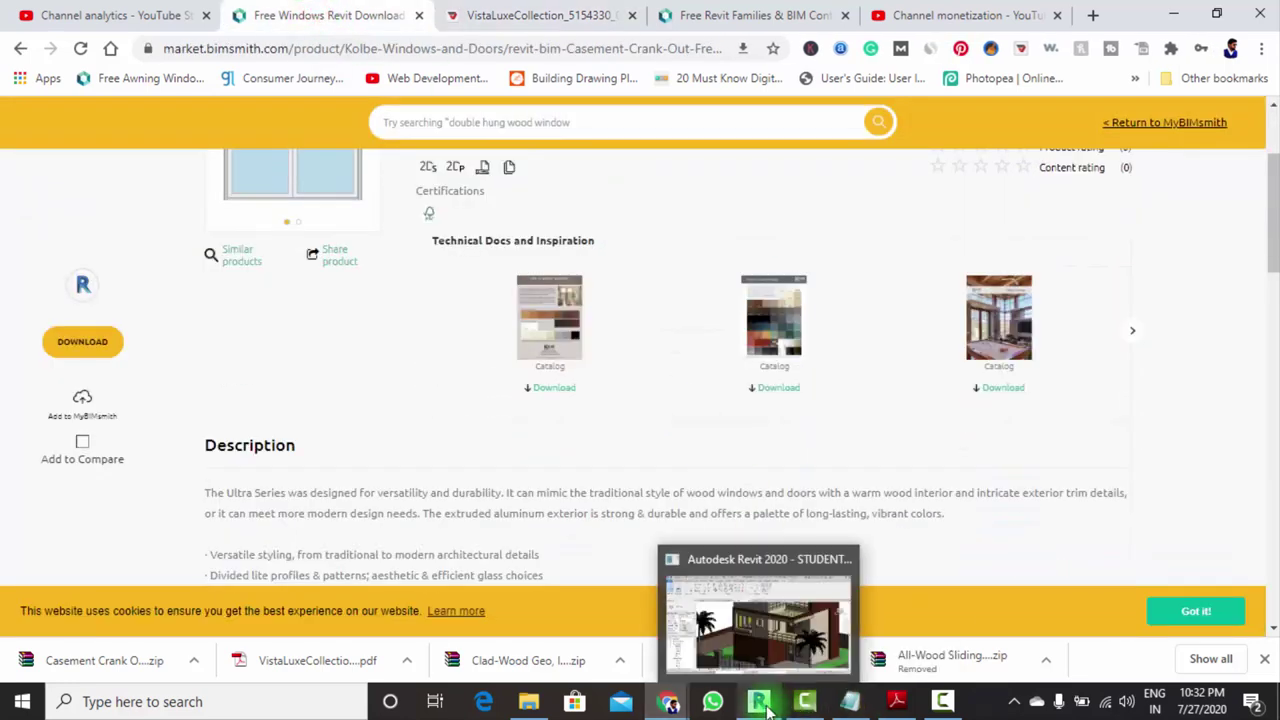
left_click(758, 701)
scroll(550, 372, "down", 2)
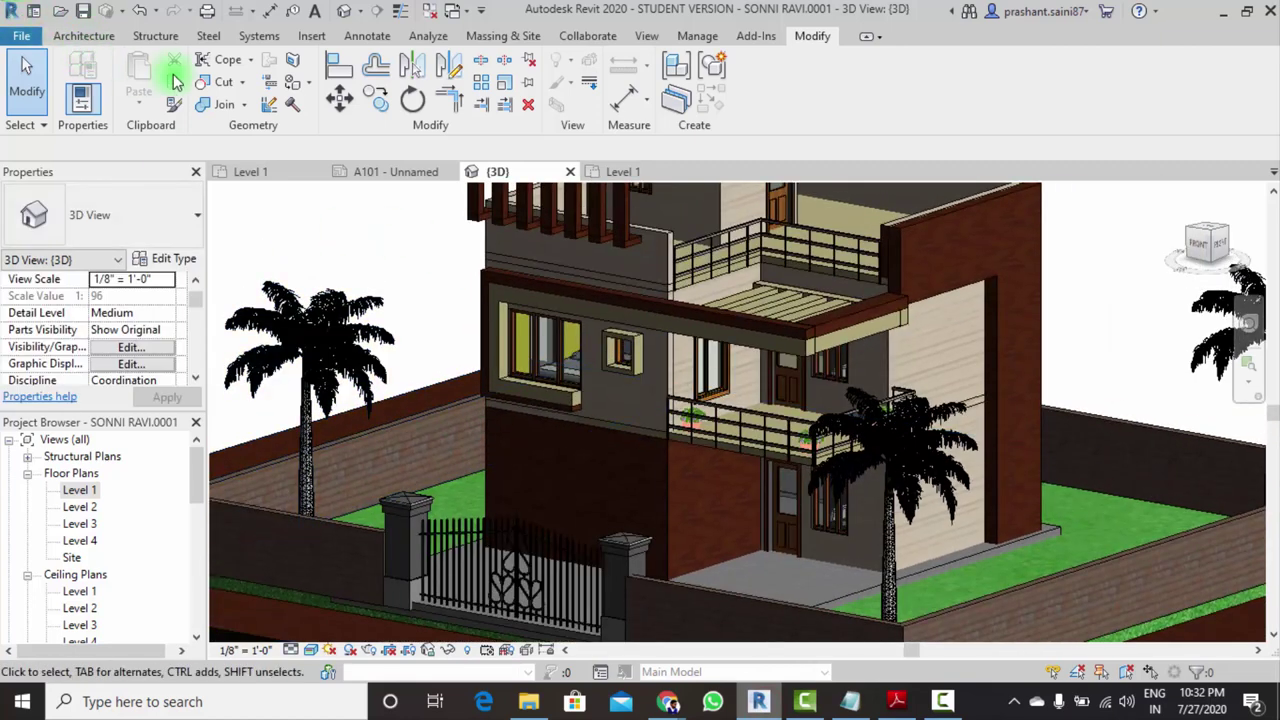
Load Kolbe's fixed corner window family from Downloads with its Corner Unit Double Pane Nosing type
left_click(87, 38)
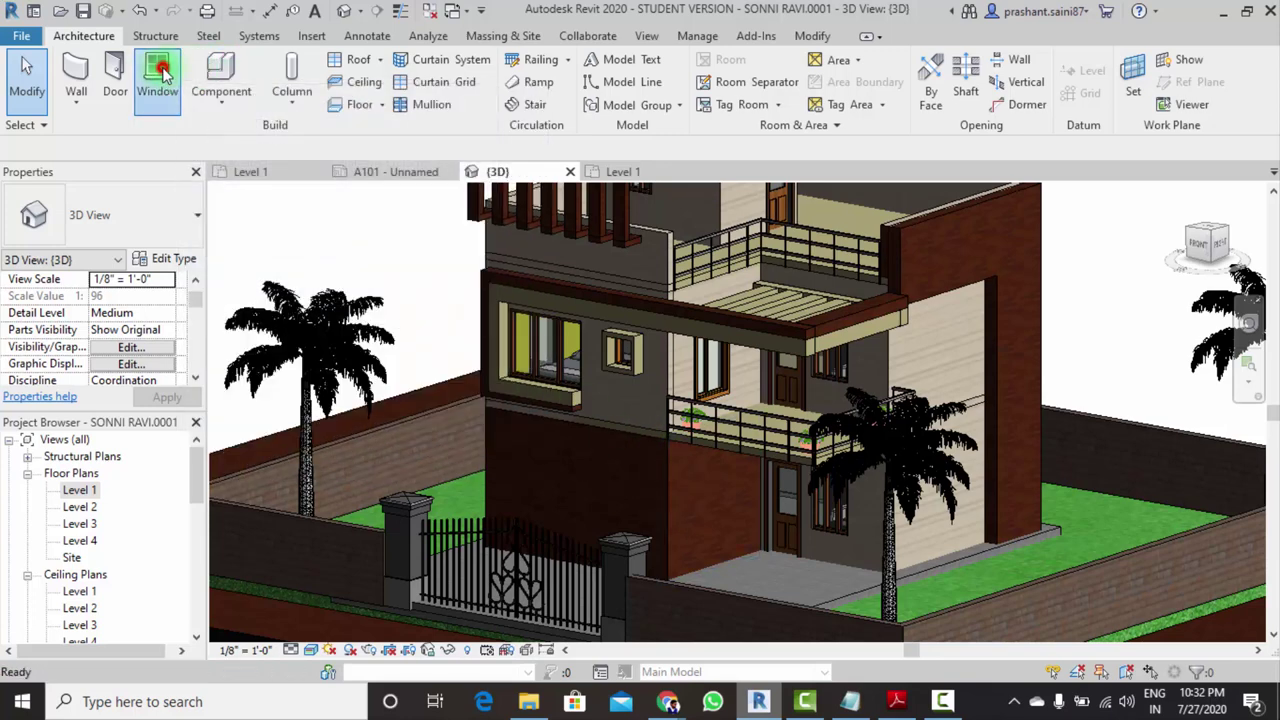
left_click(157, 70)
left_click(163, 260)
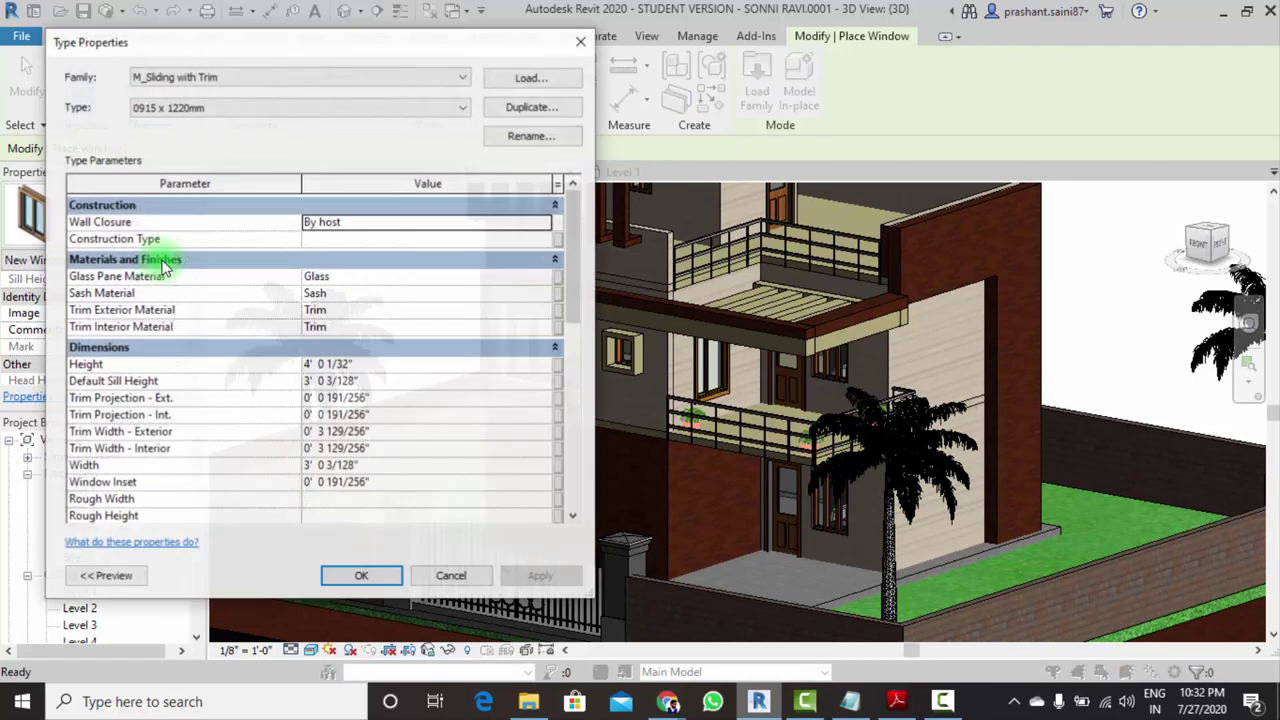
left_click(526, 80)
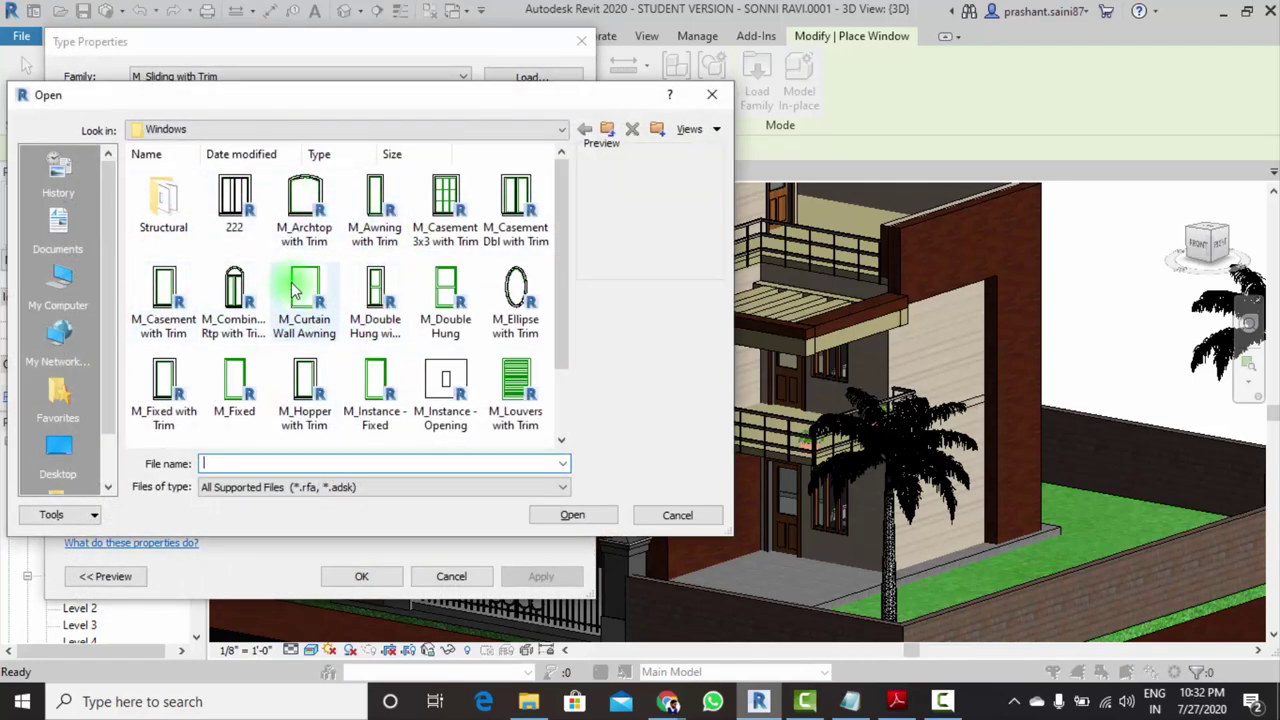
left_click(62, 277)
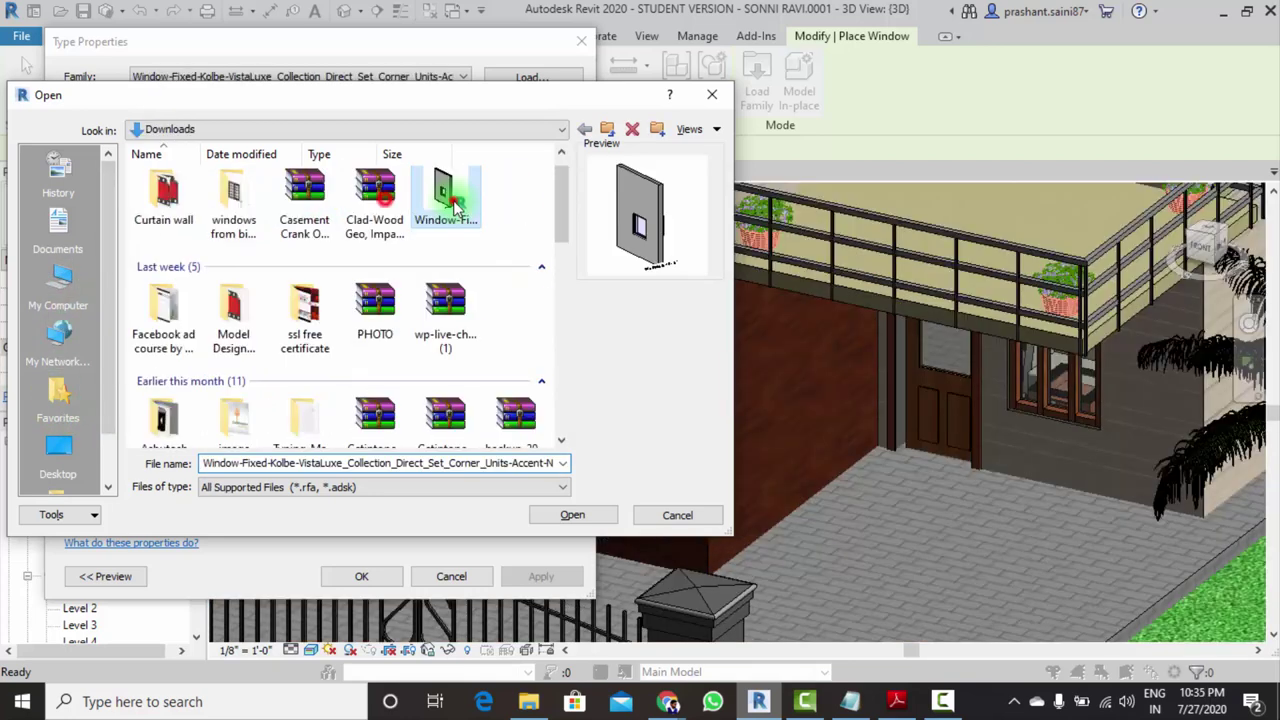
left_click(455, 203)
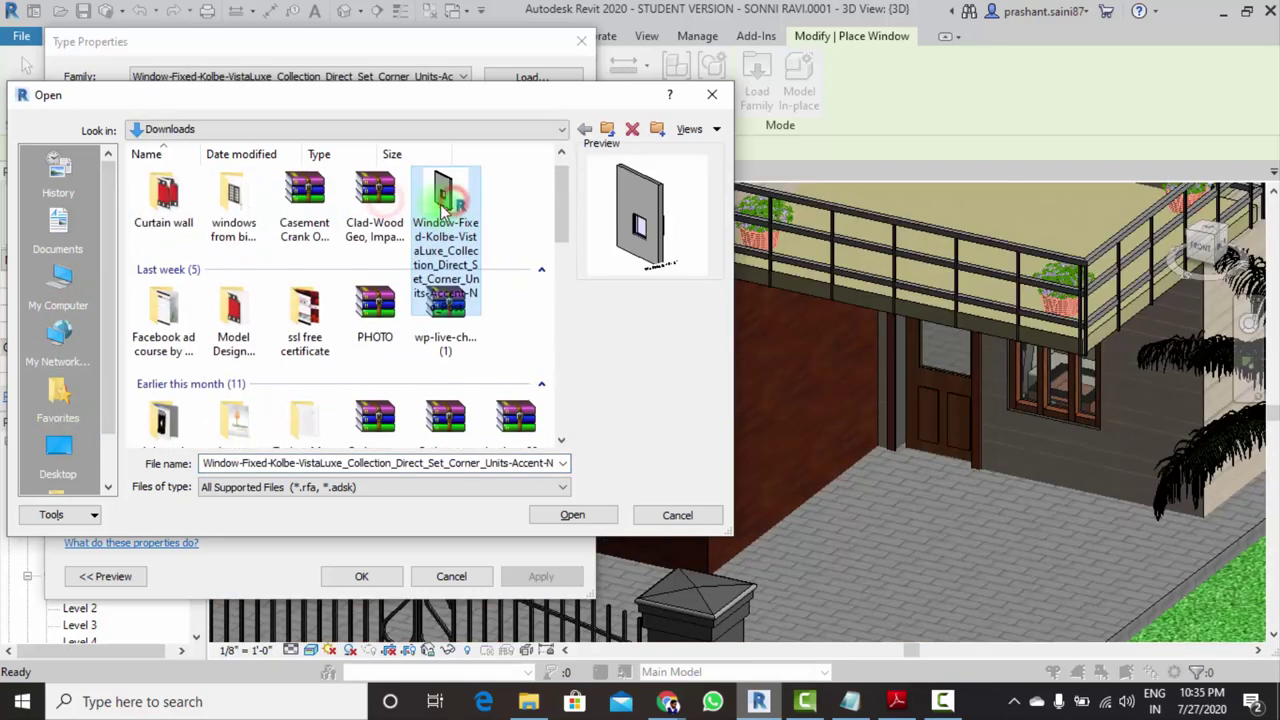
left_click(570, 515)
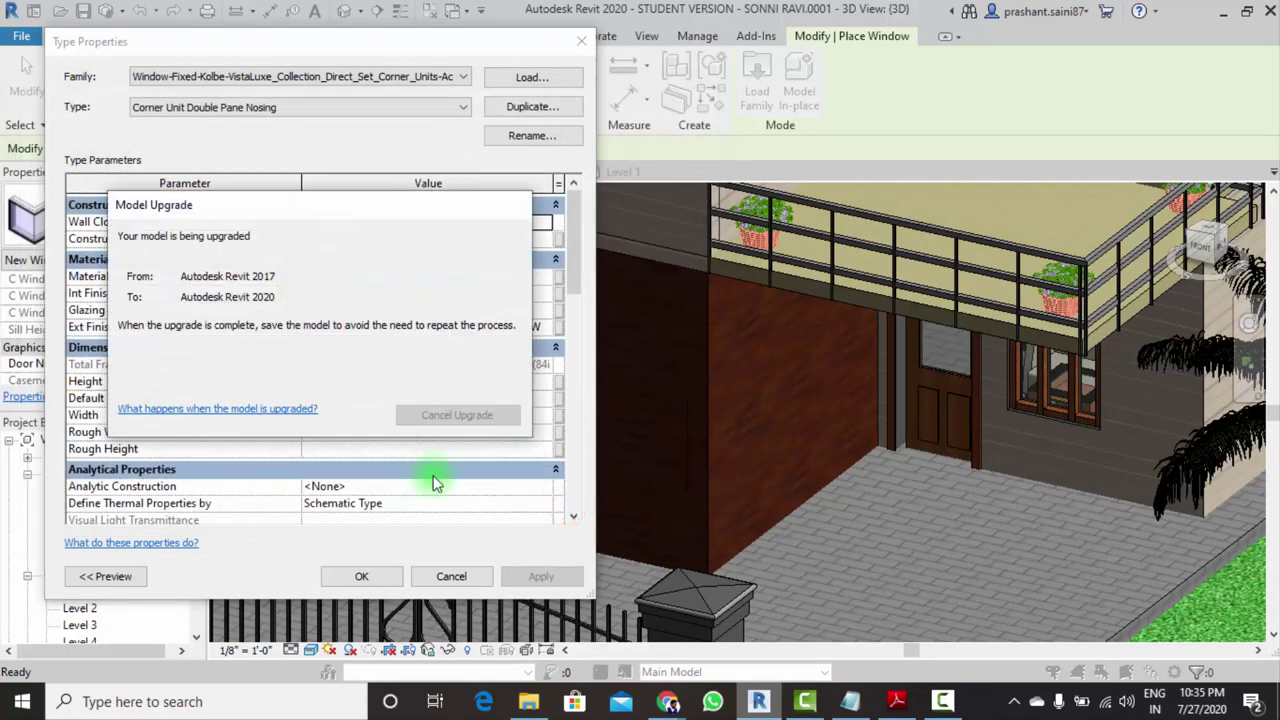
left_click(362, 580)
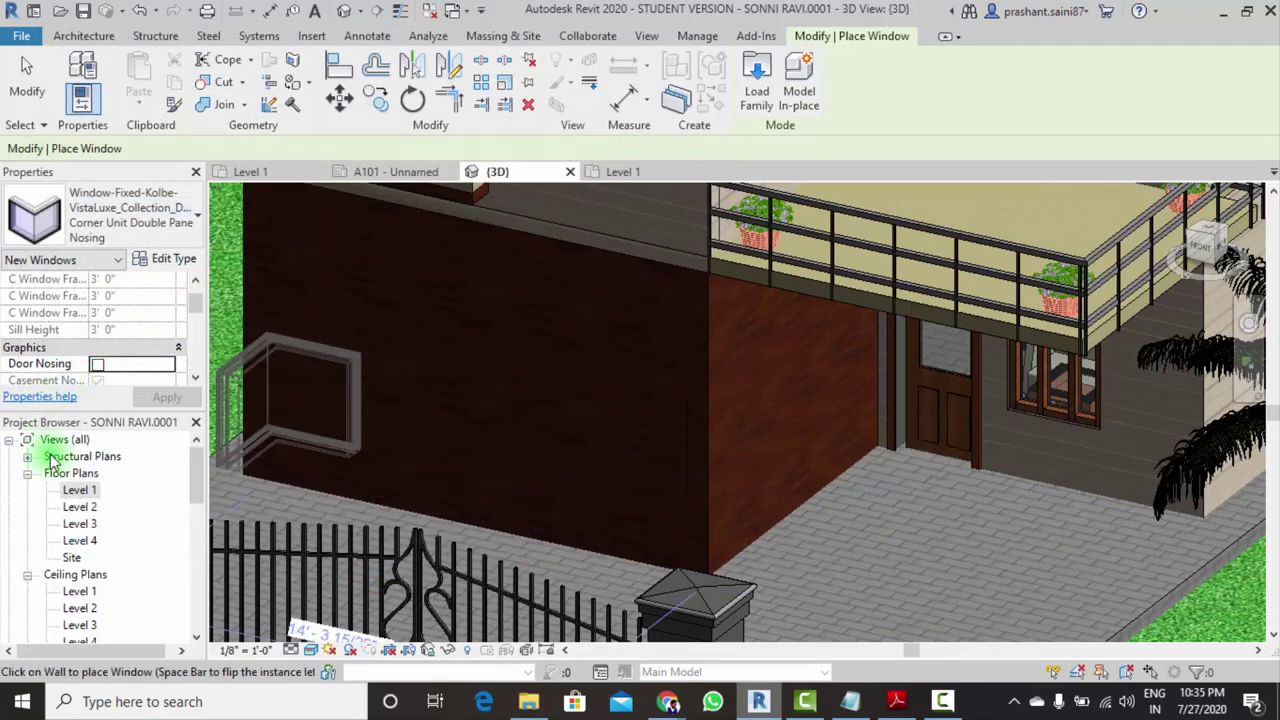
Place the Kolbe corner window at the Level 1 bedroom wall corner and inspect it in 3D
double_click(80, 490)
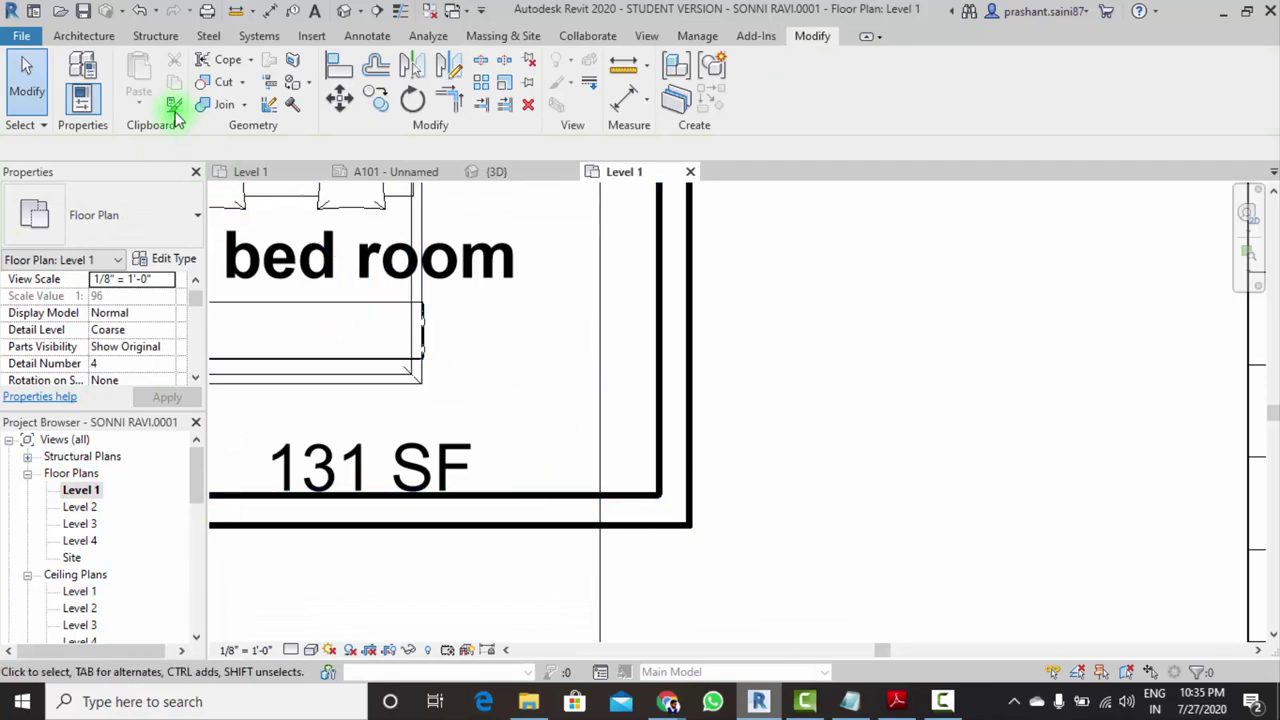
left_click(97, 38)
left_click(157, 75)
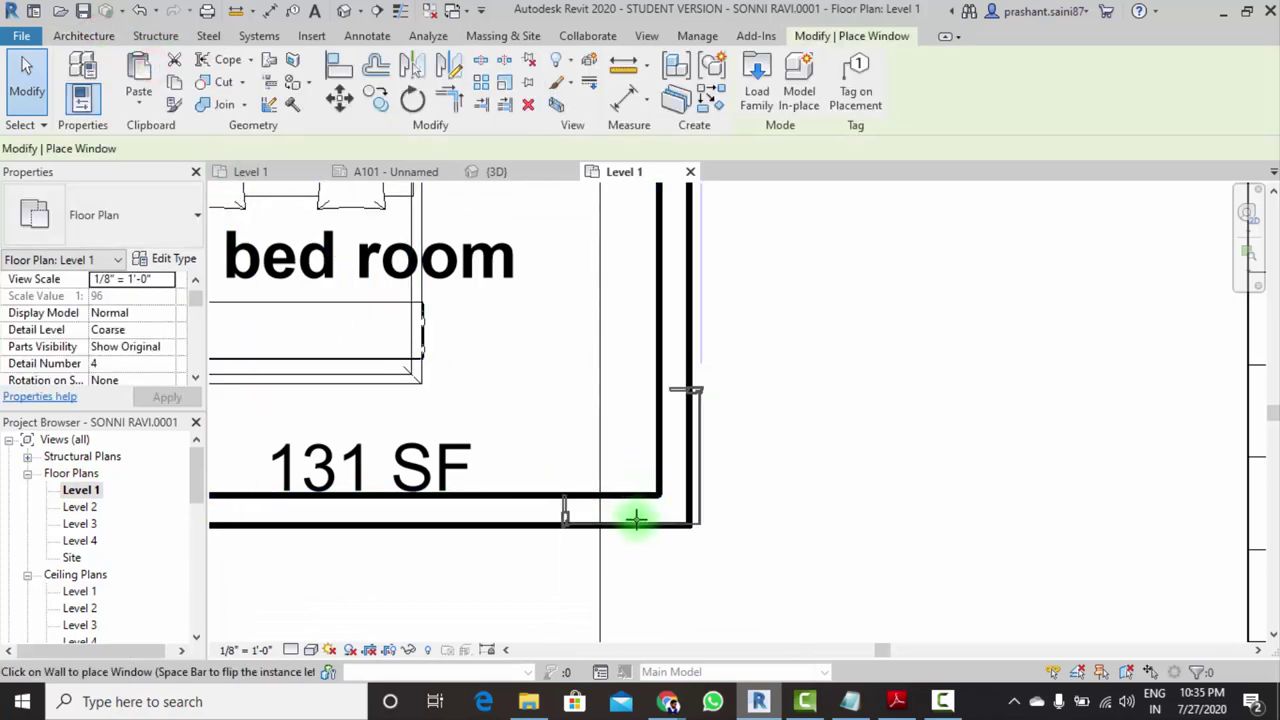
left_click(625, 518)
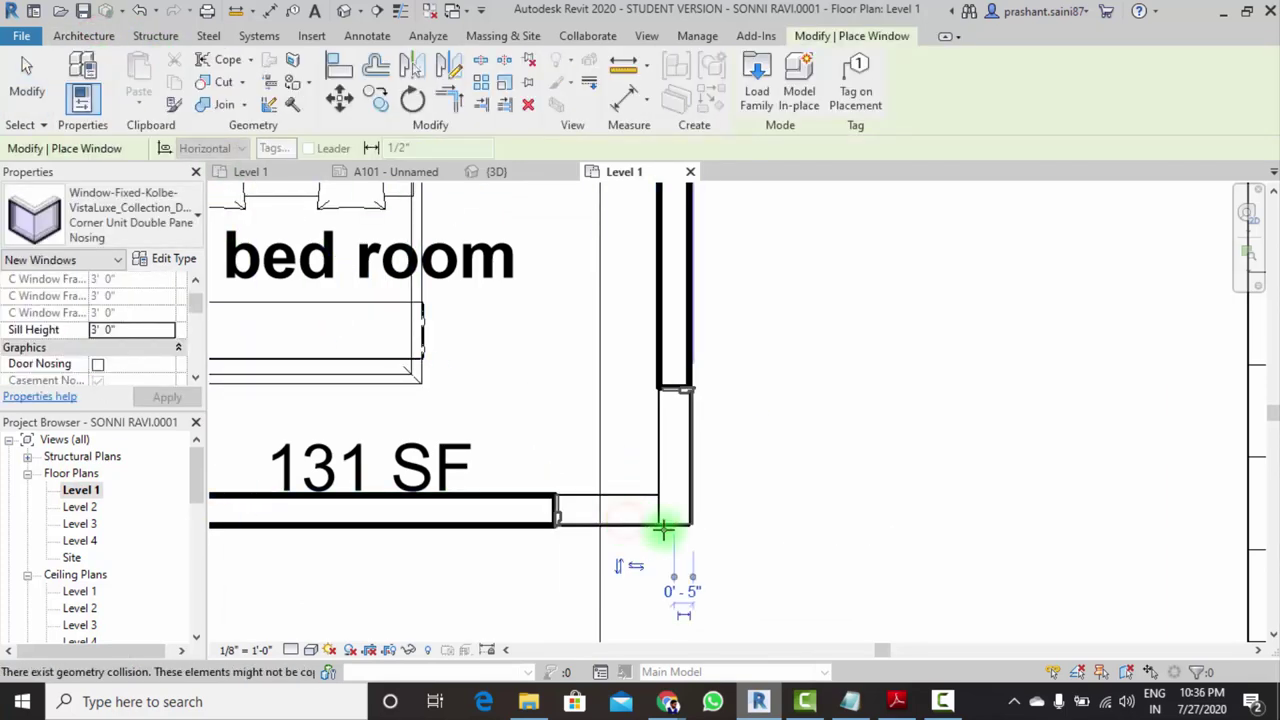
key("Escape")
key("Escape")
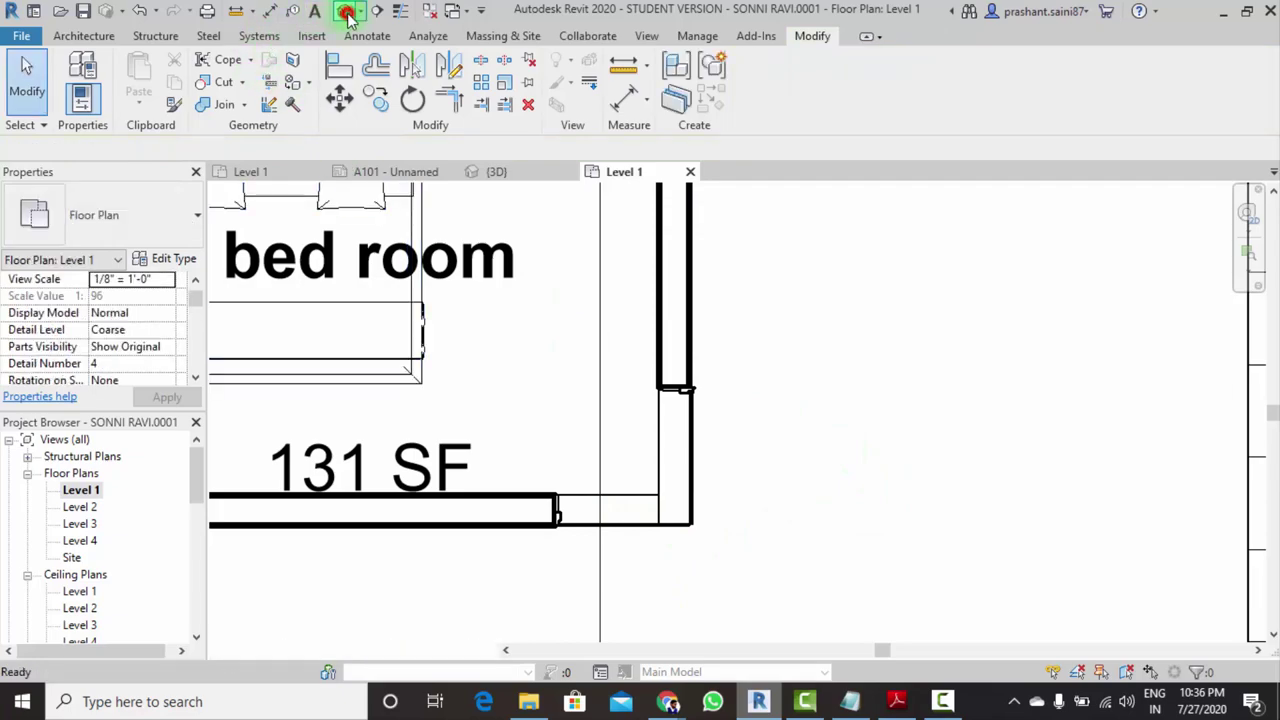
left_click(343, 11)
mouse_move(770, 485)
middle_mouse_down("shift")
mouse_move(742, 417)
mouse_move(812, 508)
mouse_move(766, 491)
middle_mouse_up("shift")
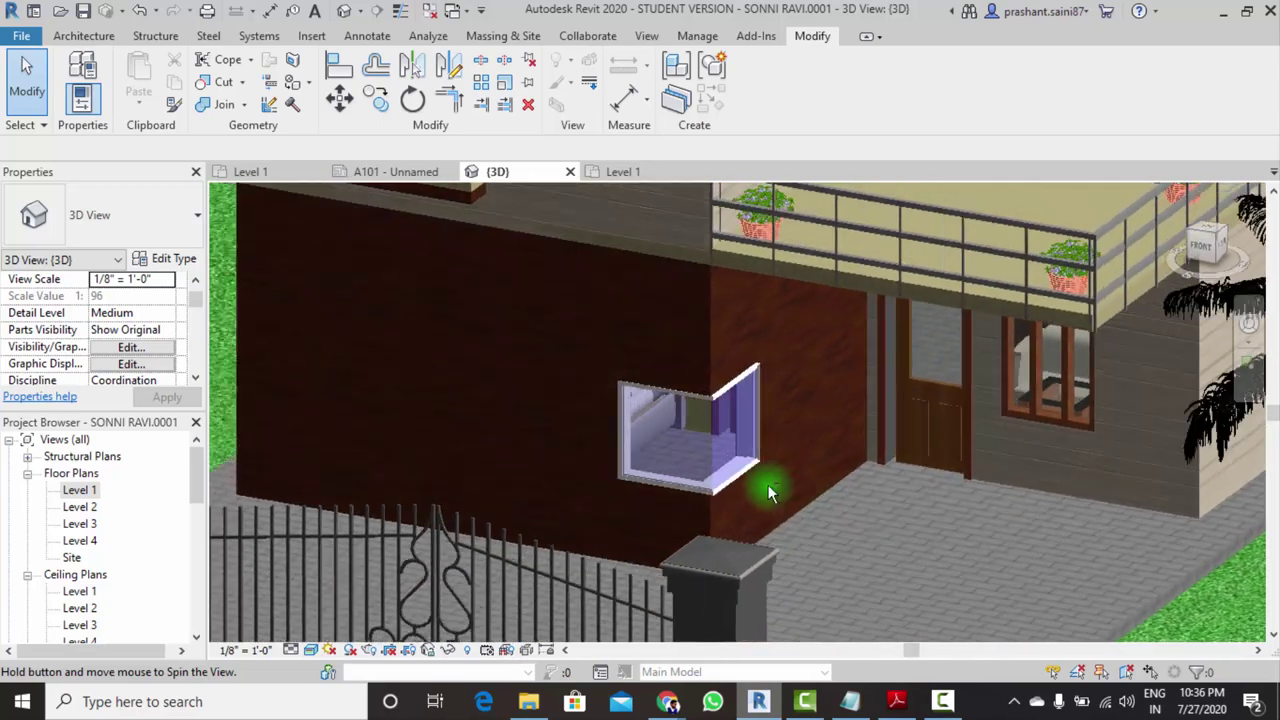
Load the JELD-WEN Geo Full Round casement family from 'windows from bimsmith' and accept its type
left_click(84, 36)
left_click(157, 72)
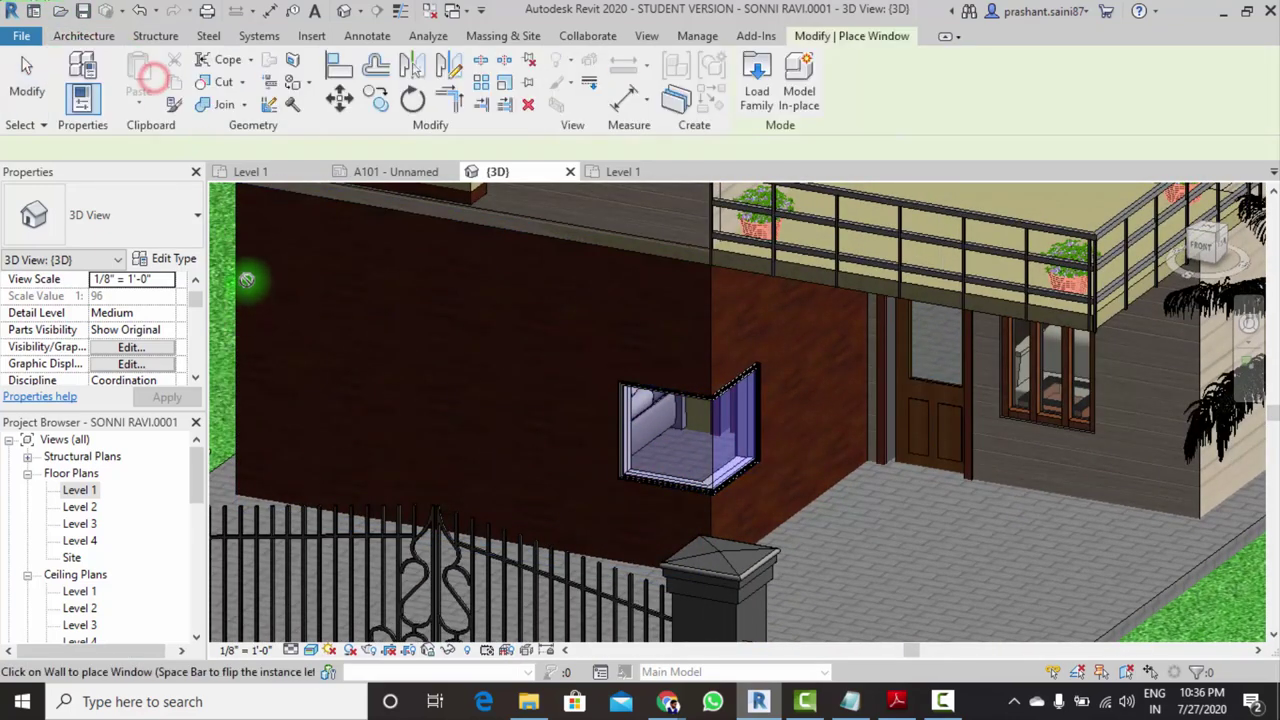
left_click(186, 259)
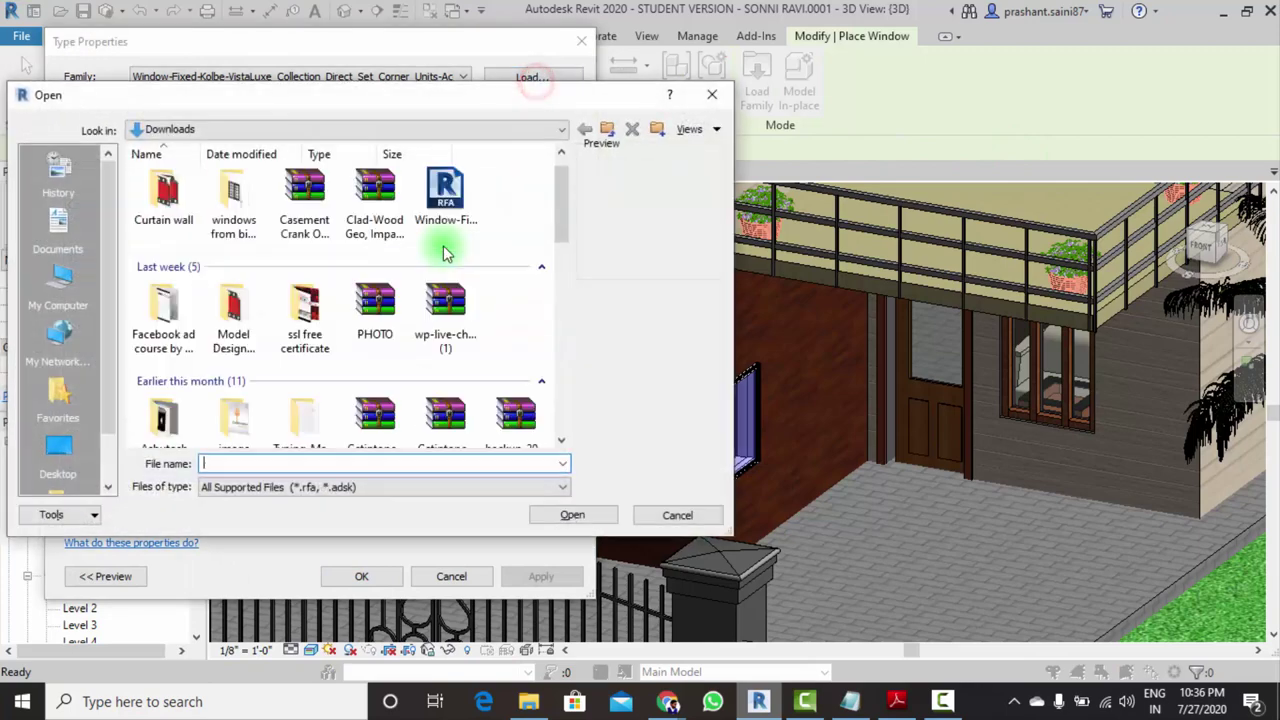
double_click(236, 208)
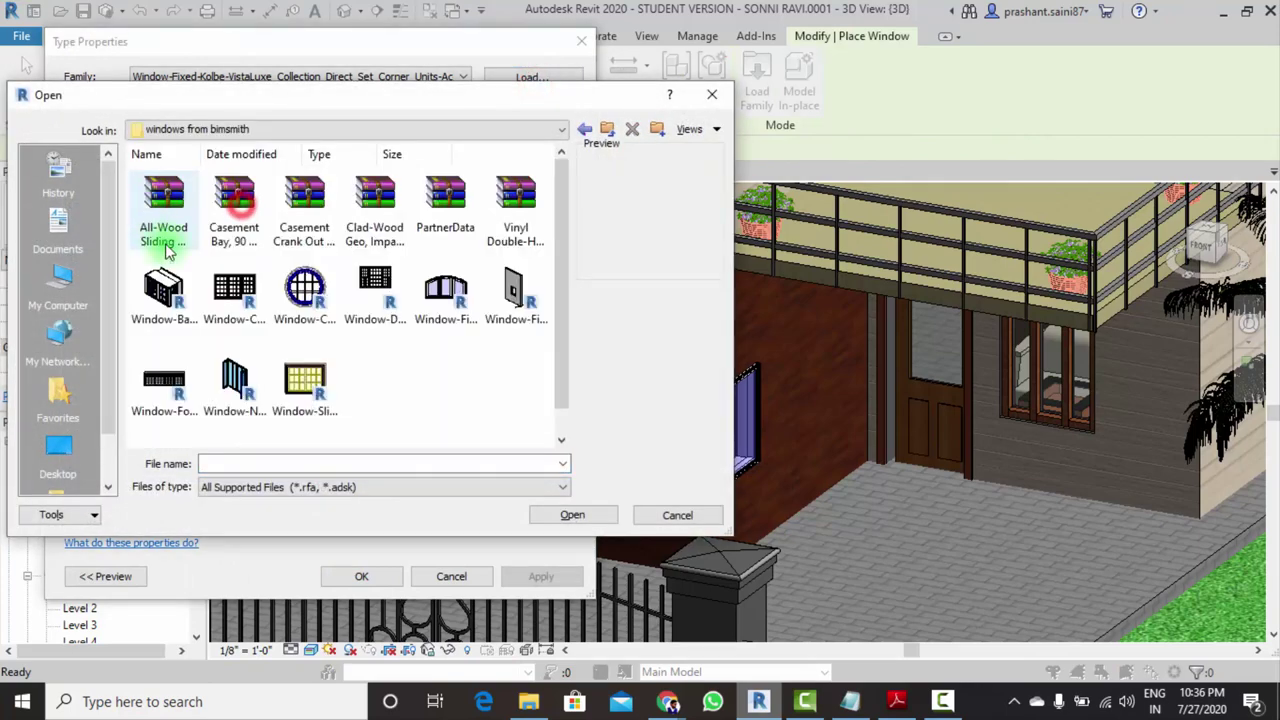
left_click(295, 290)
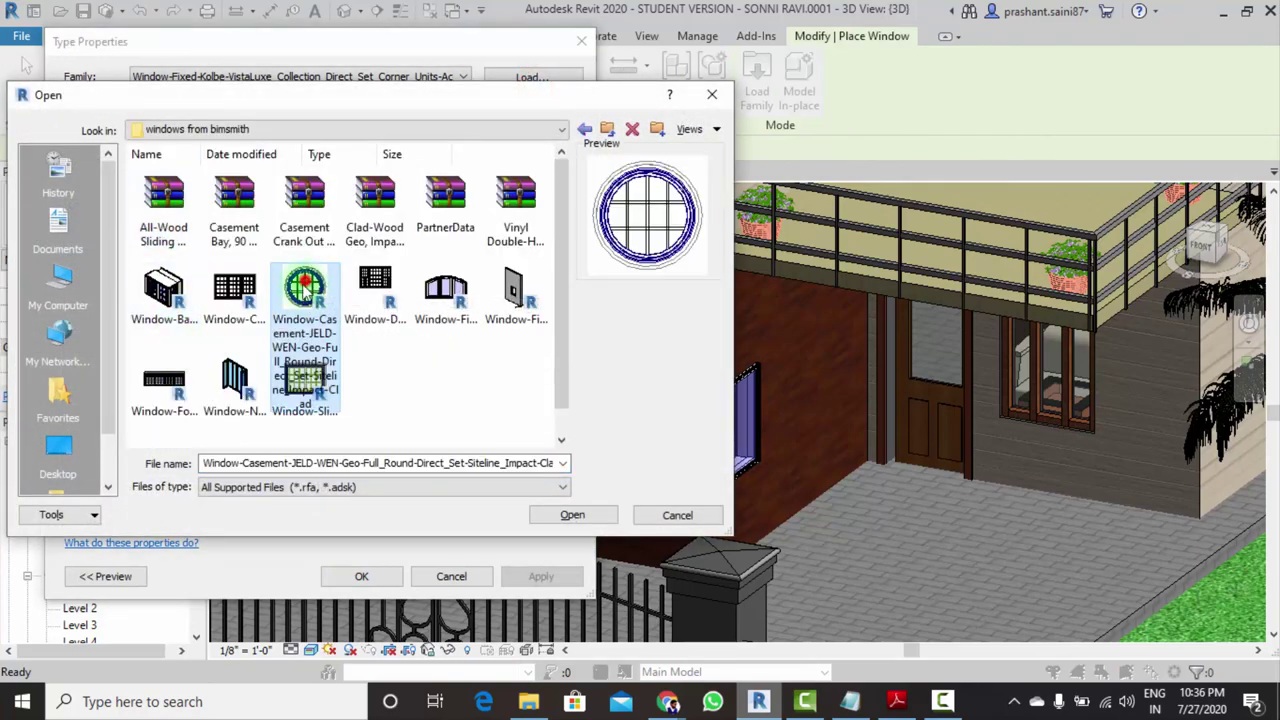
left_click(571, 514)
left_click(441, 421)
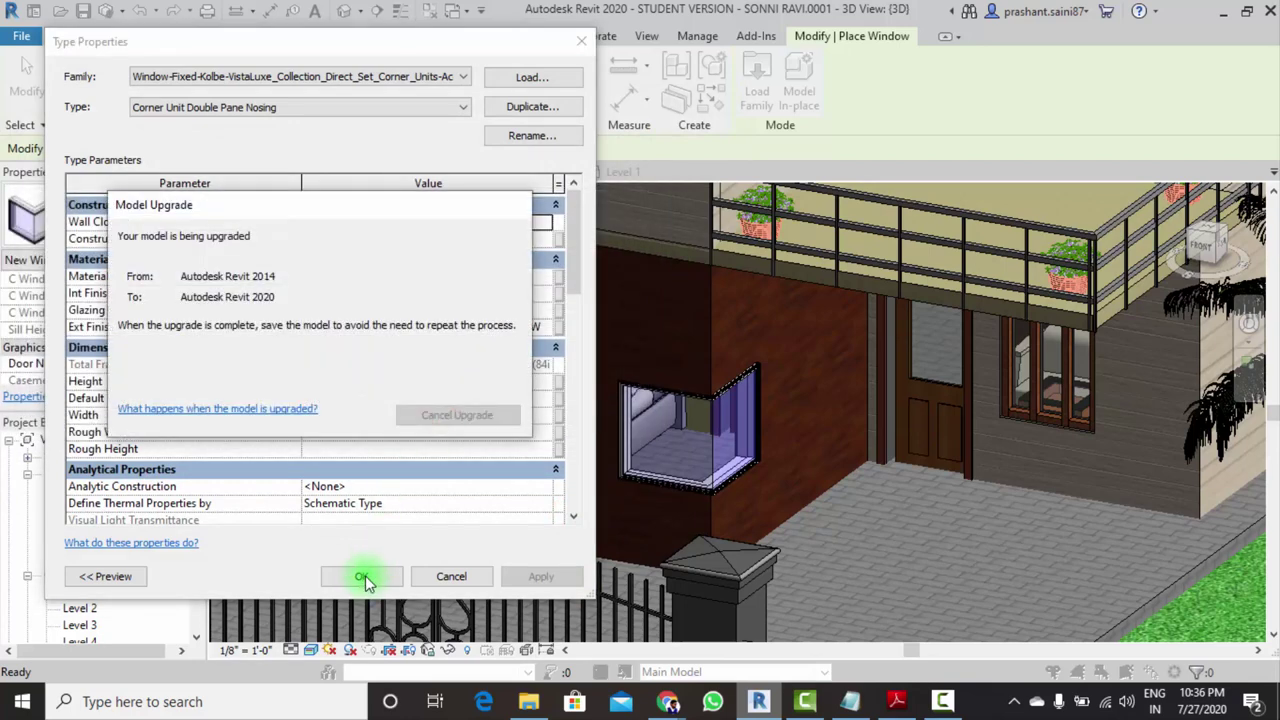
left_click(364, 572)
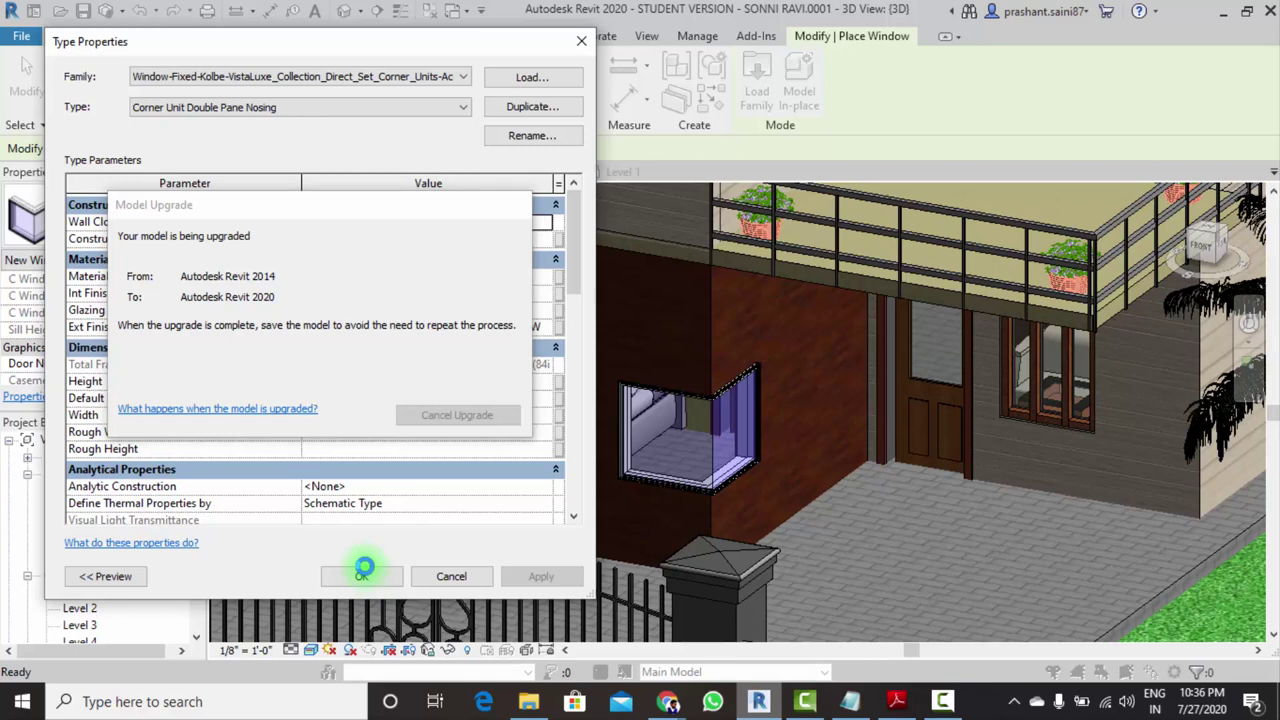
left_click(367, 577)
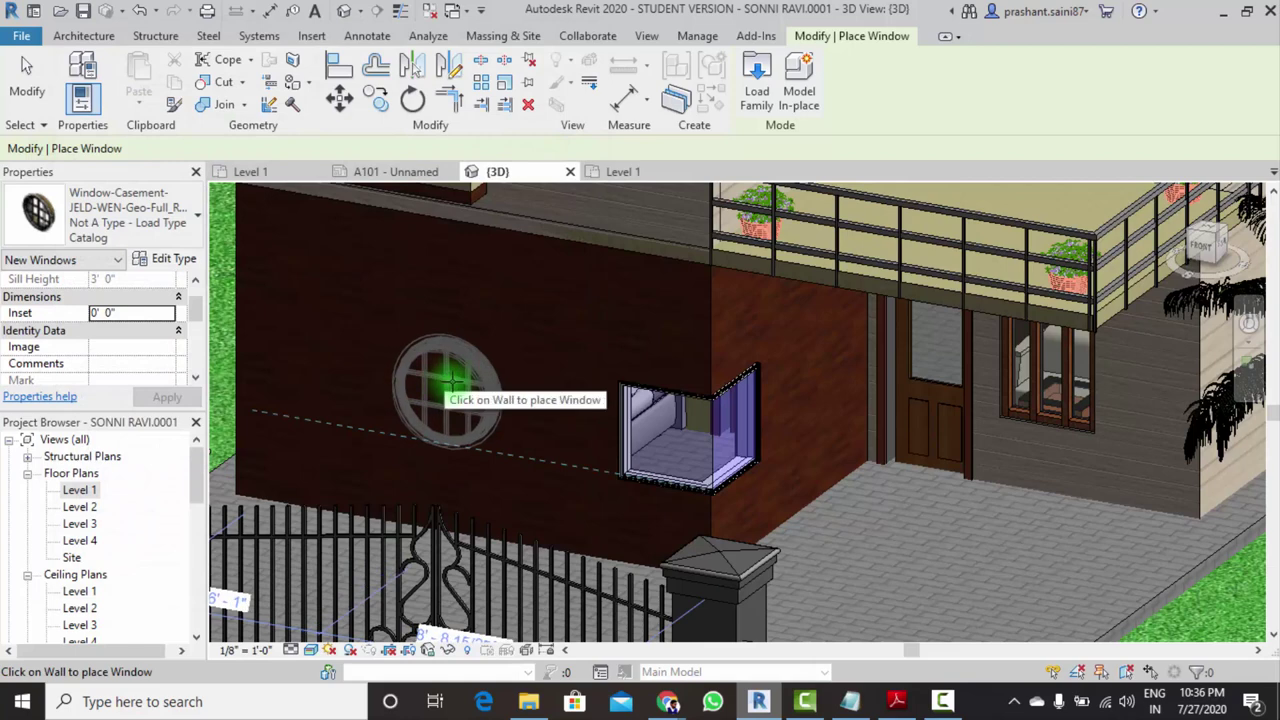
Place the round casement window on the brick wall beside the corner window
left_click(527, 402)
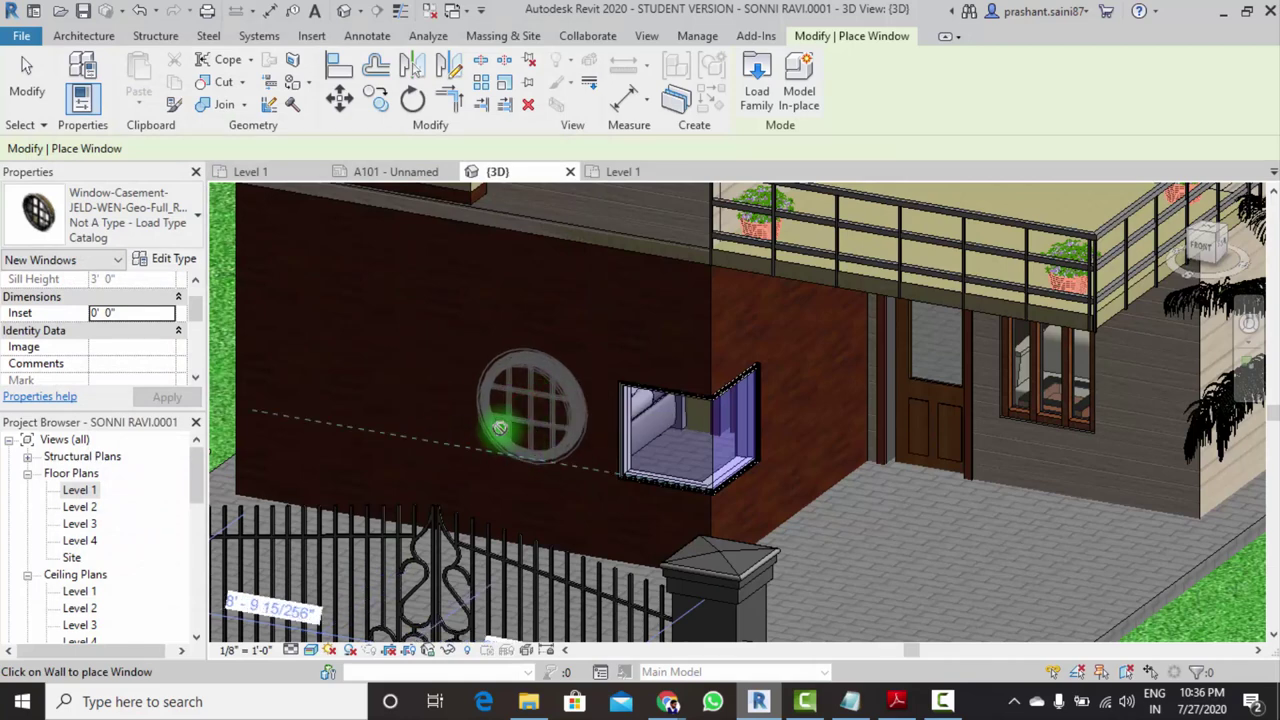
scroll(500, 428, "up", 3)
scroll(500, 428, "up", 2)
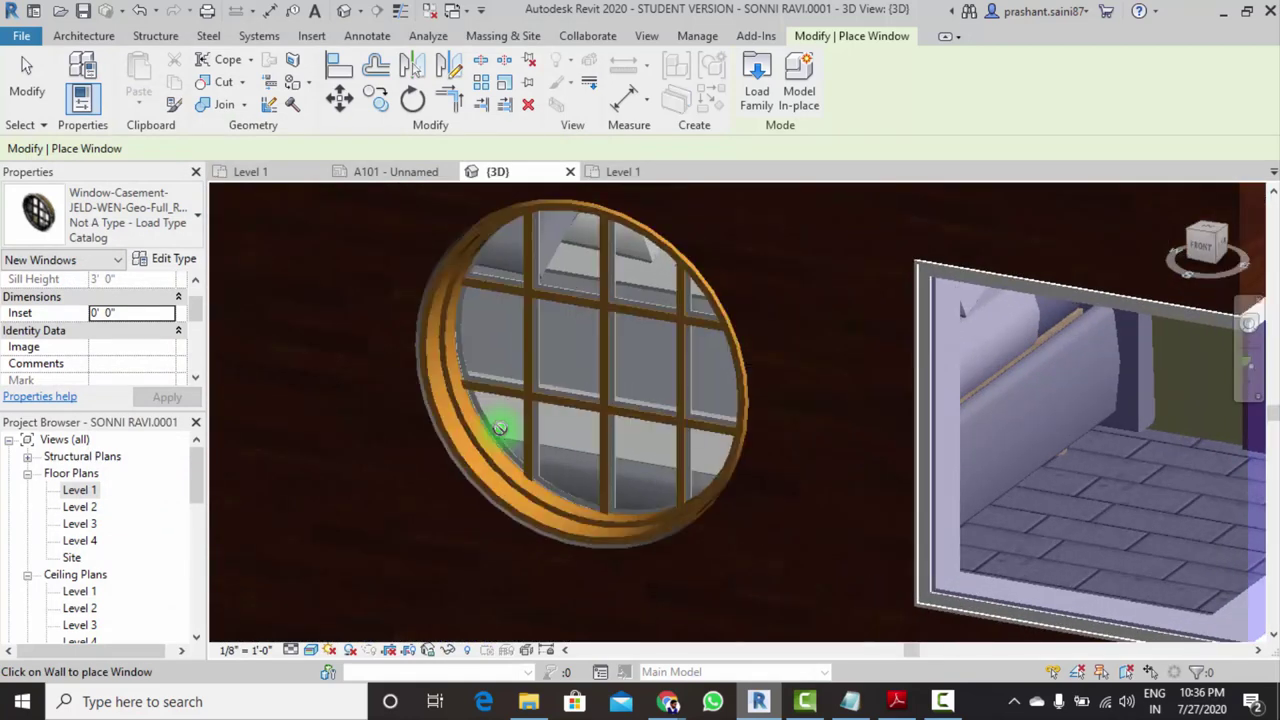
key("Escape")
key("Escape")
Find and select the round window in the Level 1 floor plan
scroll(602, 515, "down", 3)
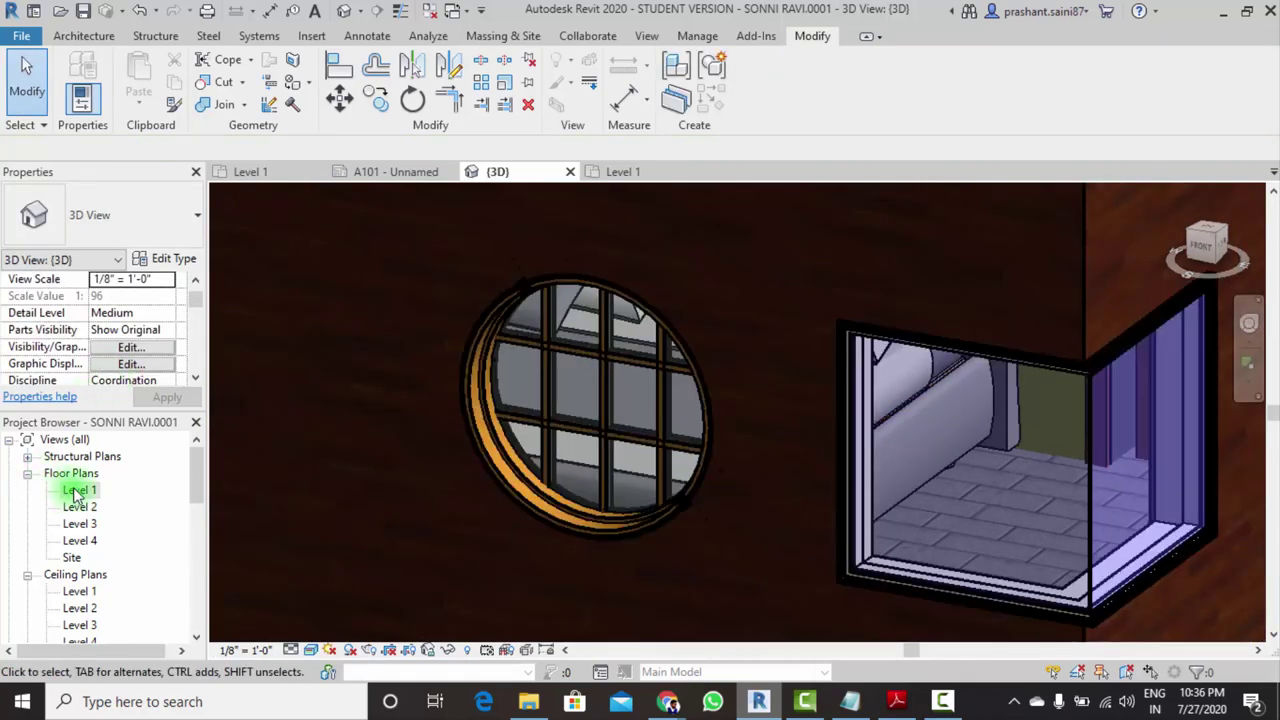
double_click(79, 490)
left_click(428, 524)
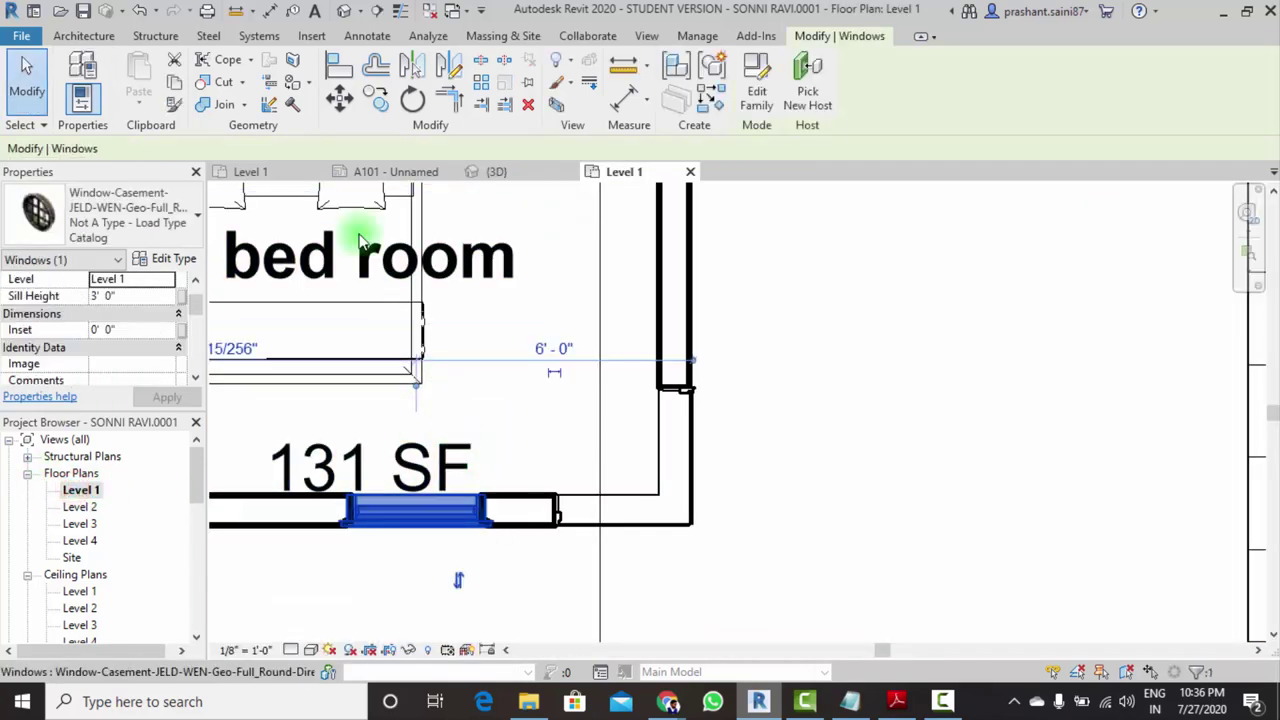
Back in 3D, orbit and zoom around the house corner to inspect the round window
key("ctrl+Tab")
middle_click_drag(530, 478, 565, 488, "shift")
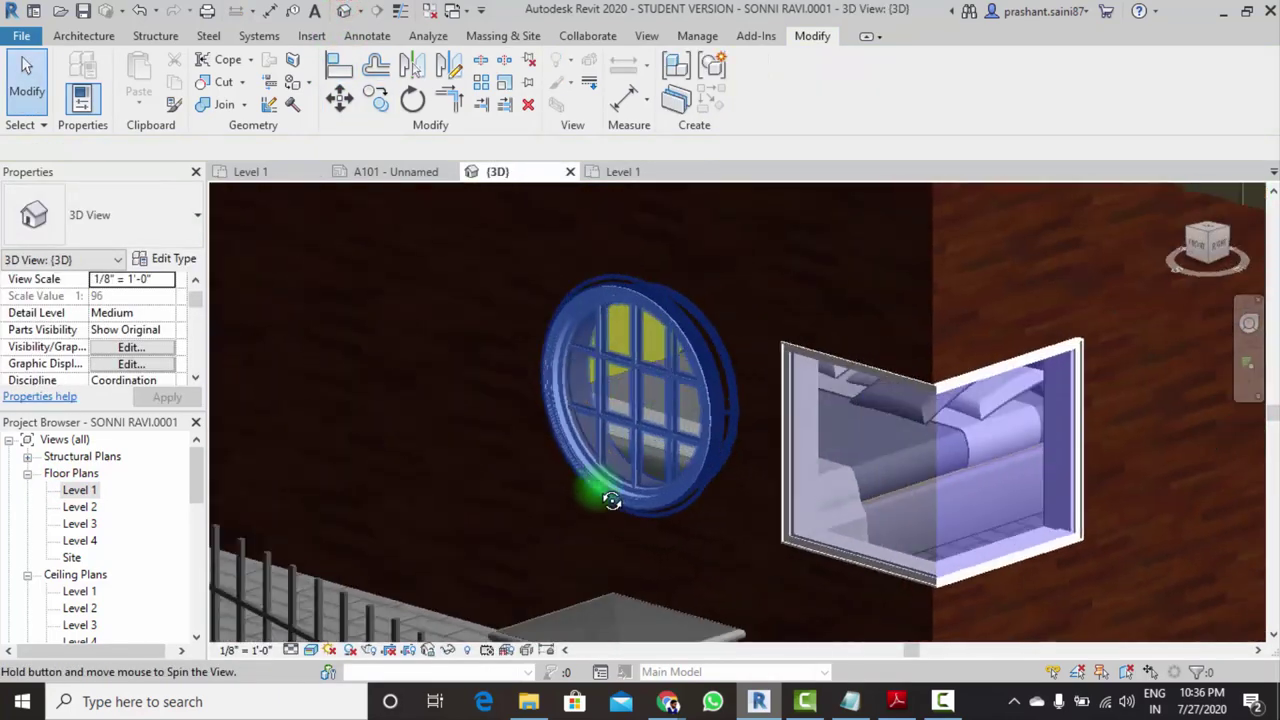
middle_click_drag(565, 488, 560, 443, "shift")
left_click(500, 523)
middle_click_drag(500, 523, 530, 522, "shift")
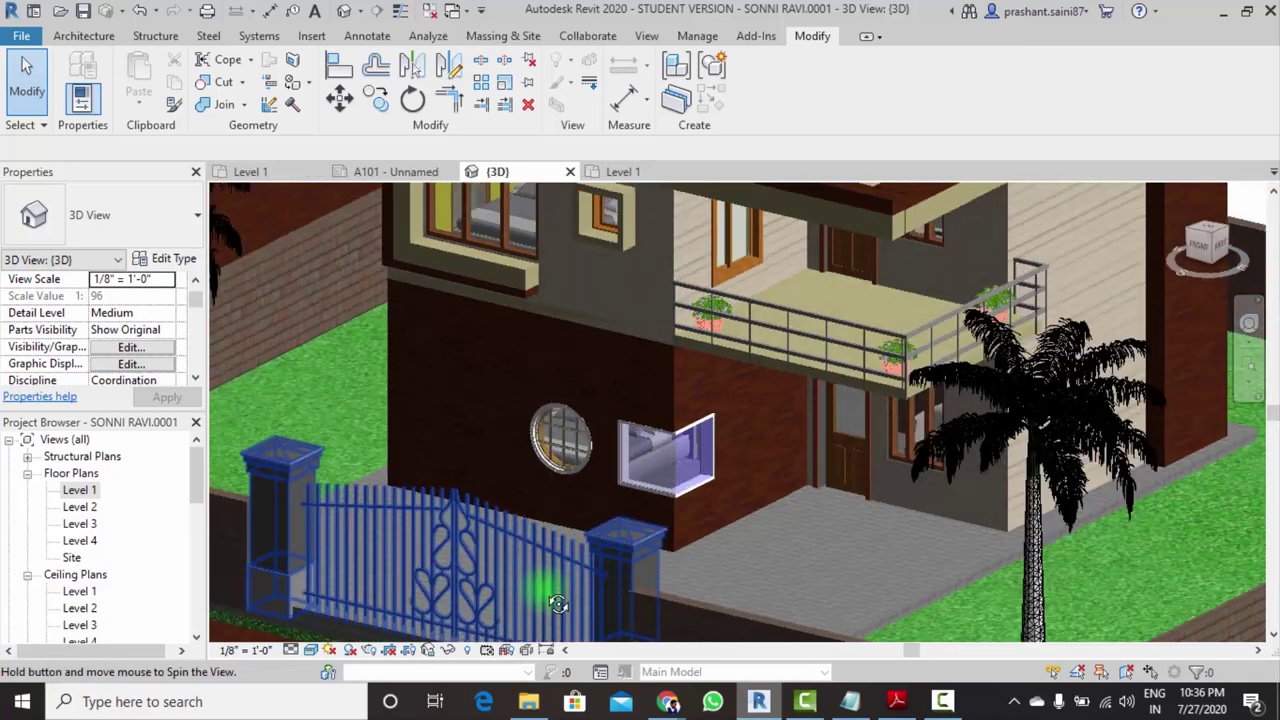
scroll(528, 514, "up", 5)
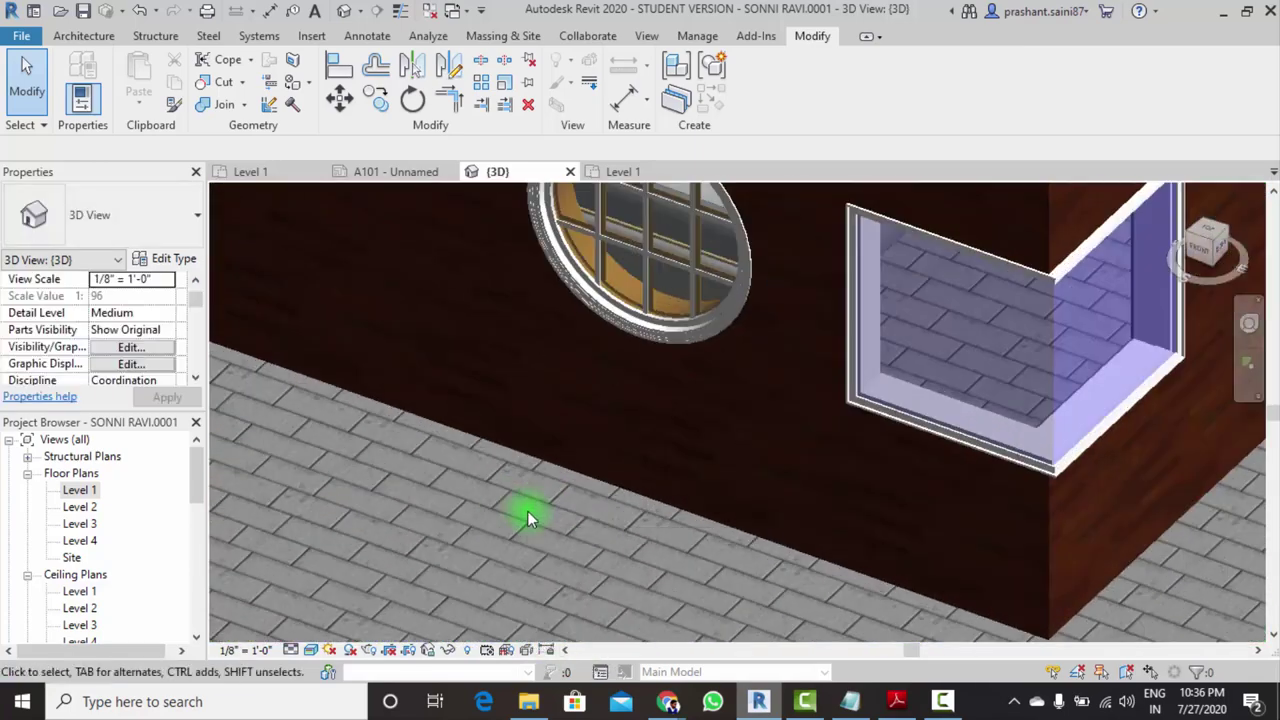
mouse_move(535, 503)
middle_mouse_down("shift")
mouse_move(504, 595)
mouse_move(451, 600)
mouse_move(580, 523)
mouse_move(558, 460)
middle_mouse_up("shift")
scroll(558, 460, "down", 5)
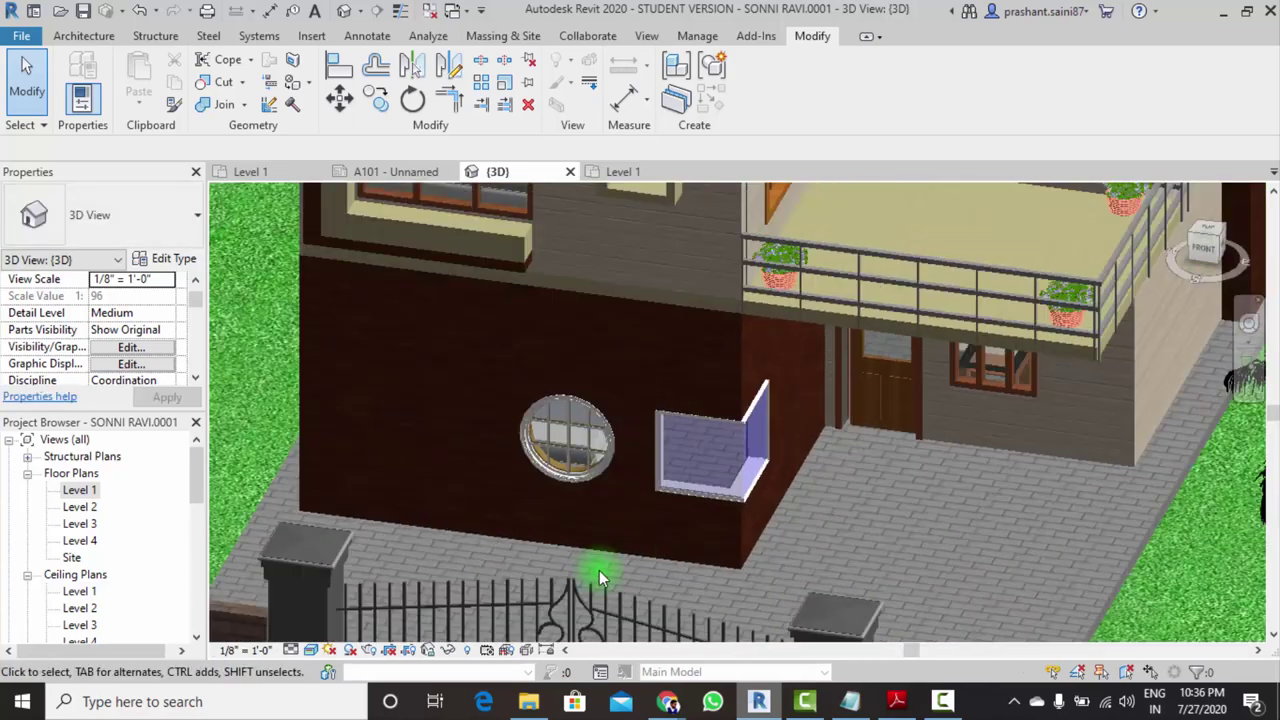
middle_click_drag(600, 571, 565, 530, "shift")
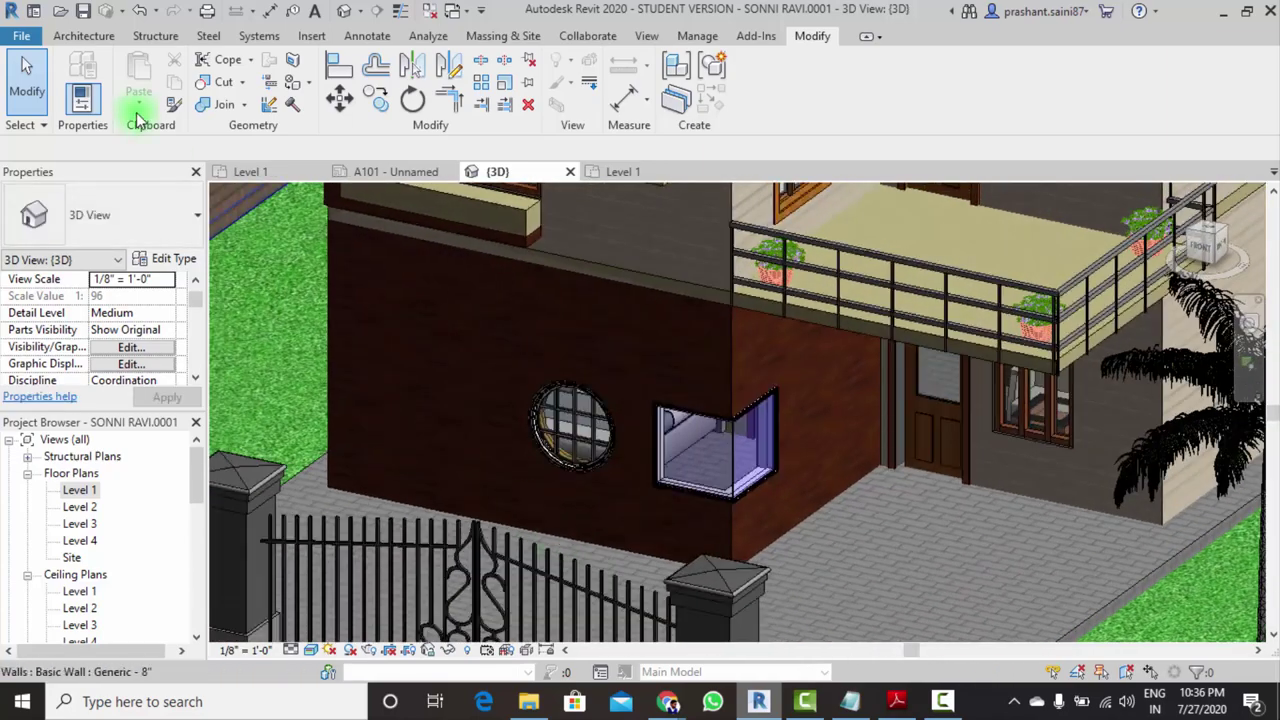
Start the Window tool again to place another window
left_click(155, 262)
left_click(580, 42)
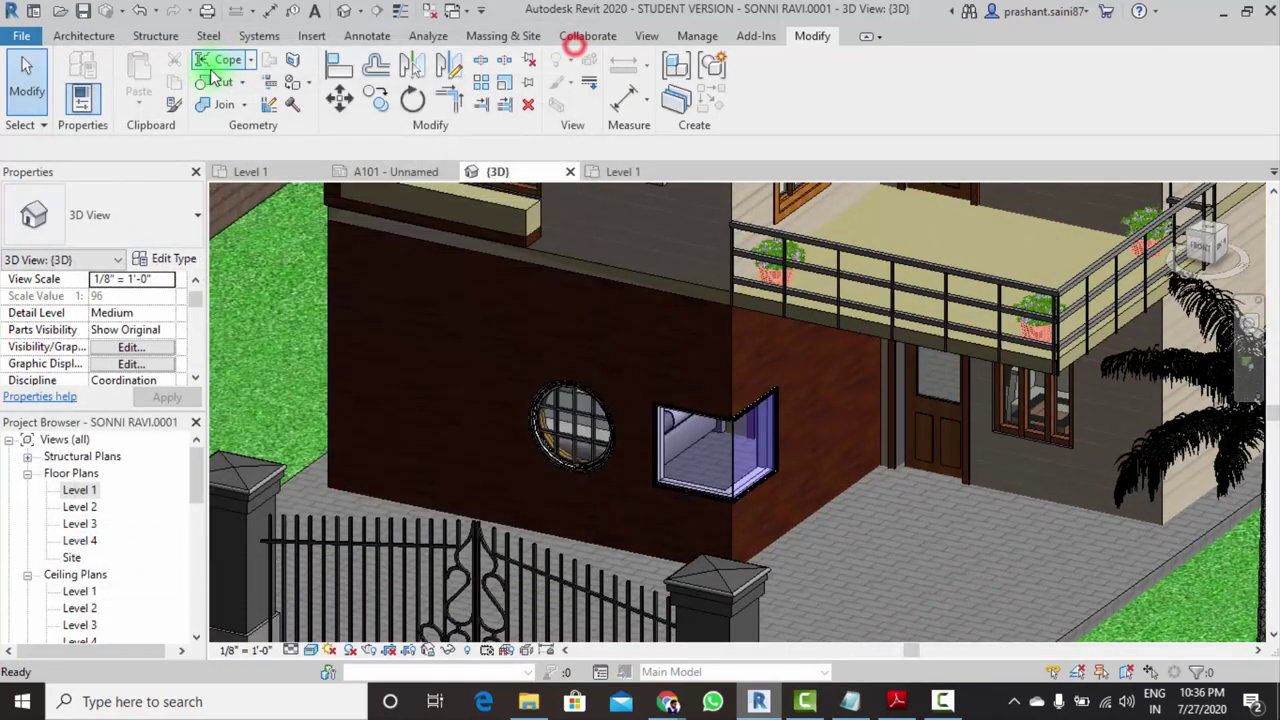
left_click(84, 36)
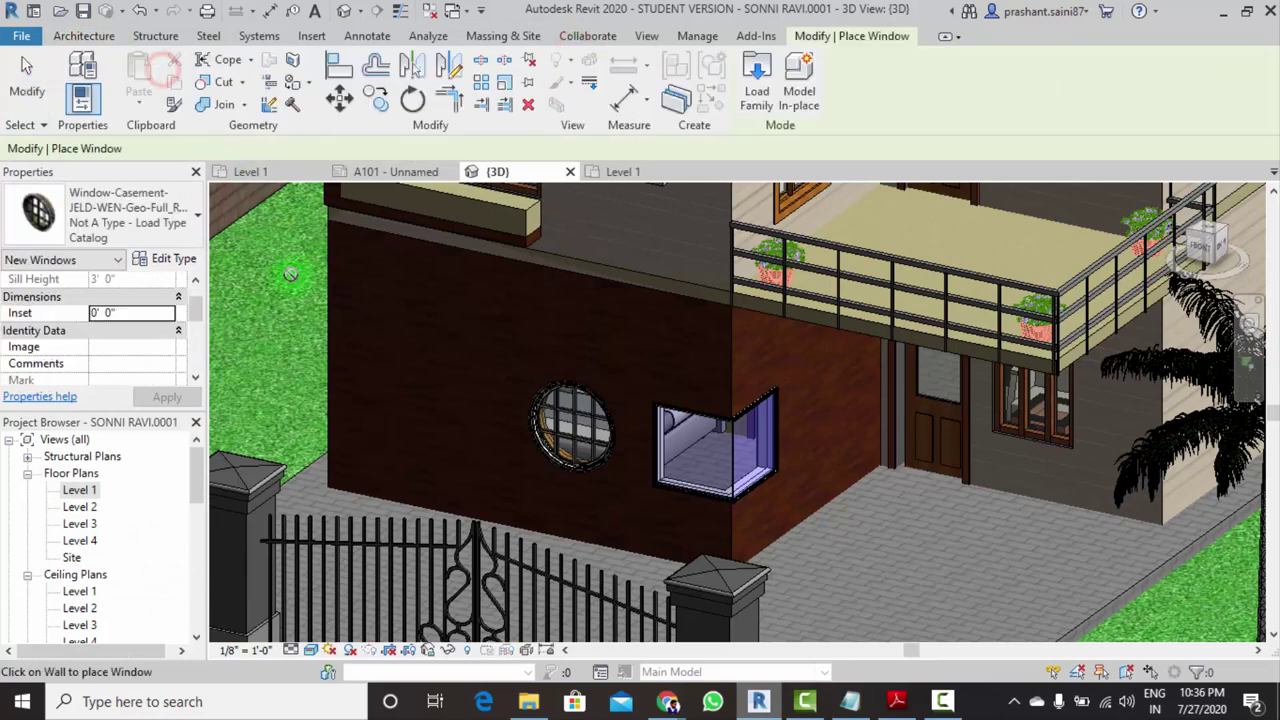
left_click(148, 258)
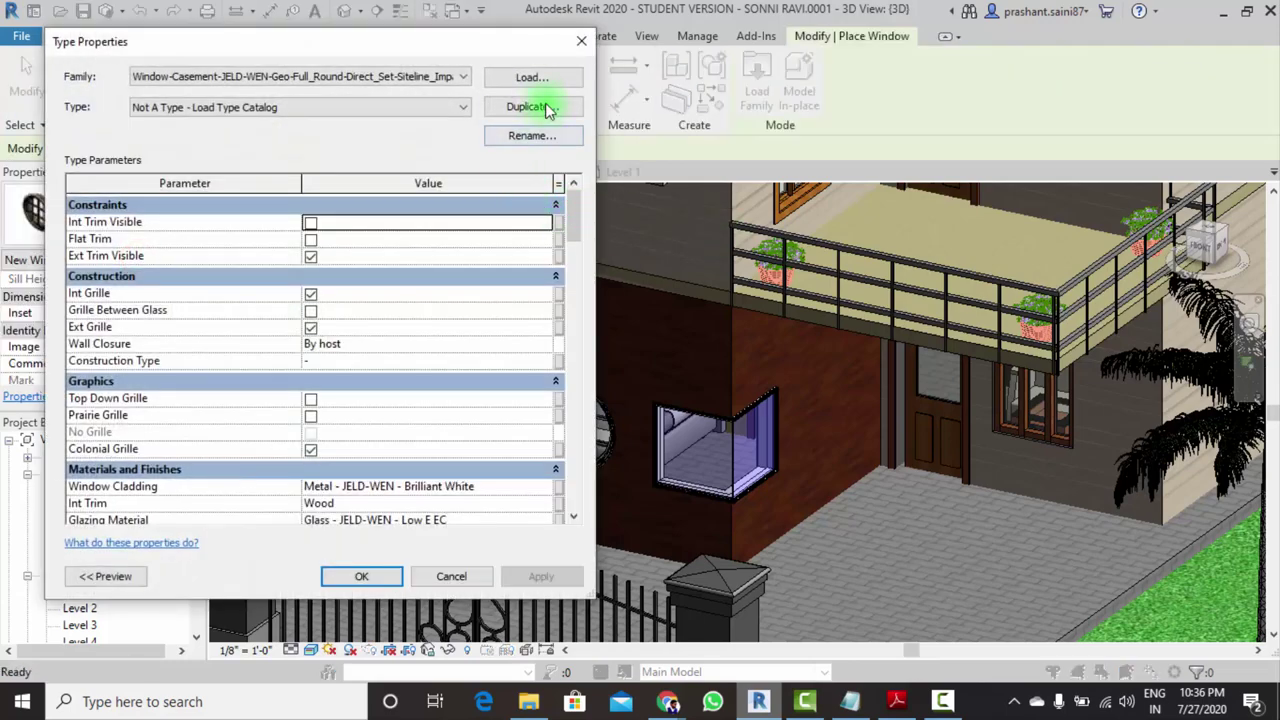
Load the JELD-WEN double-hung Bay window family and confirm its types
left_click(533, 76)
left_click(375, 295)
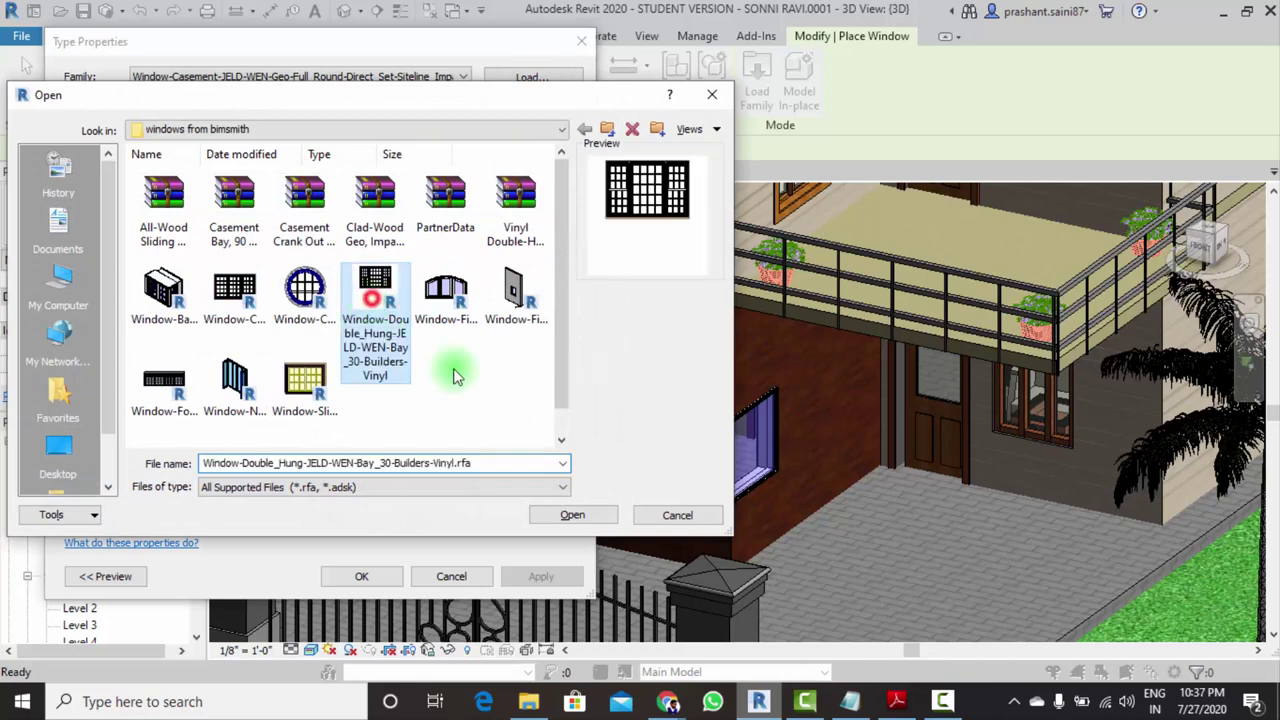
left_click(604, 518)
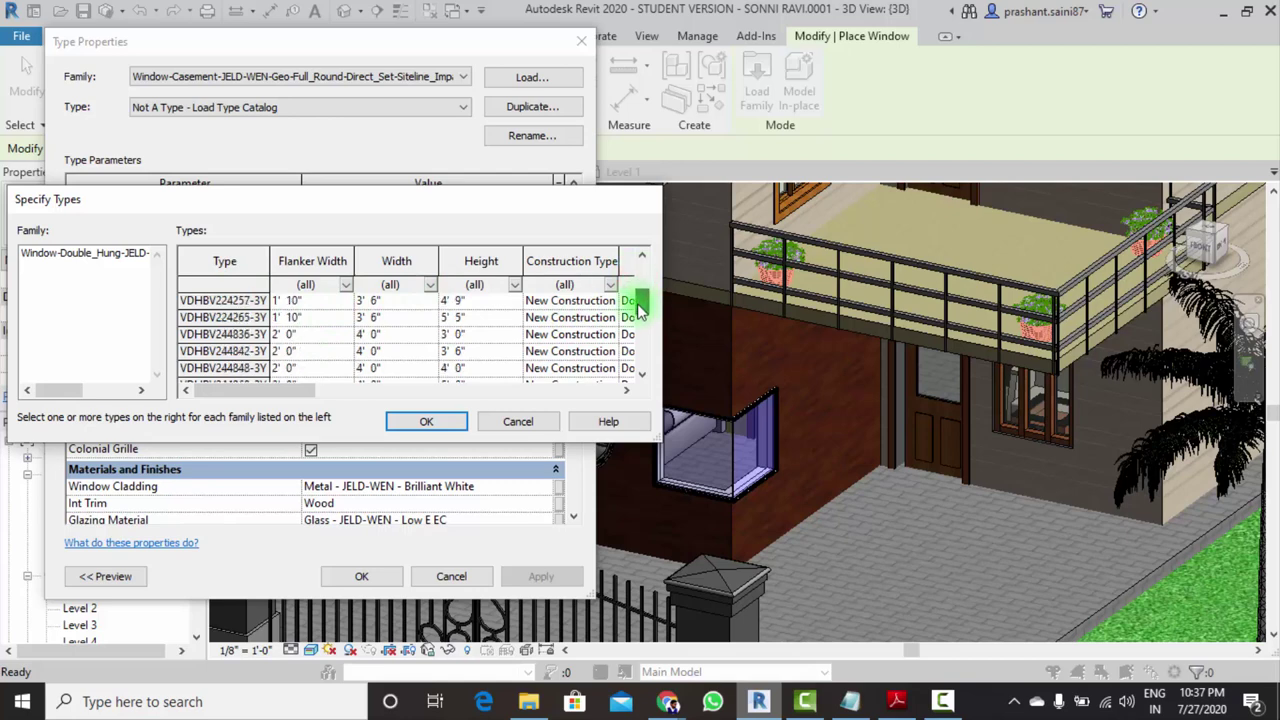
left_click_drag(640, 283, 636, 330)
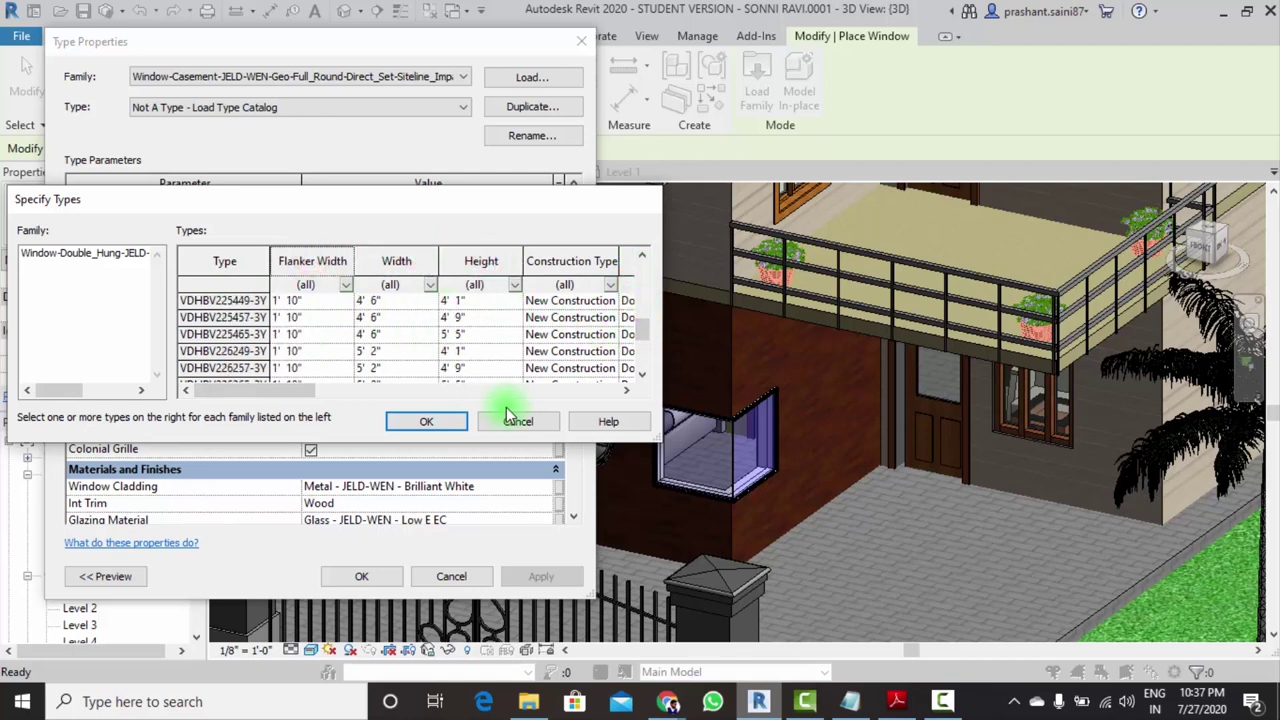
left_click(428, 424)
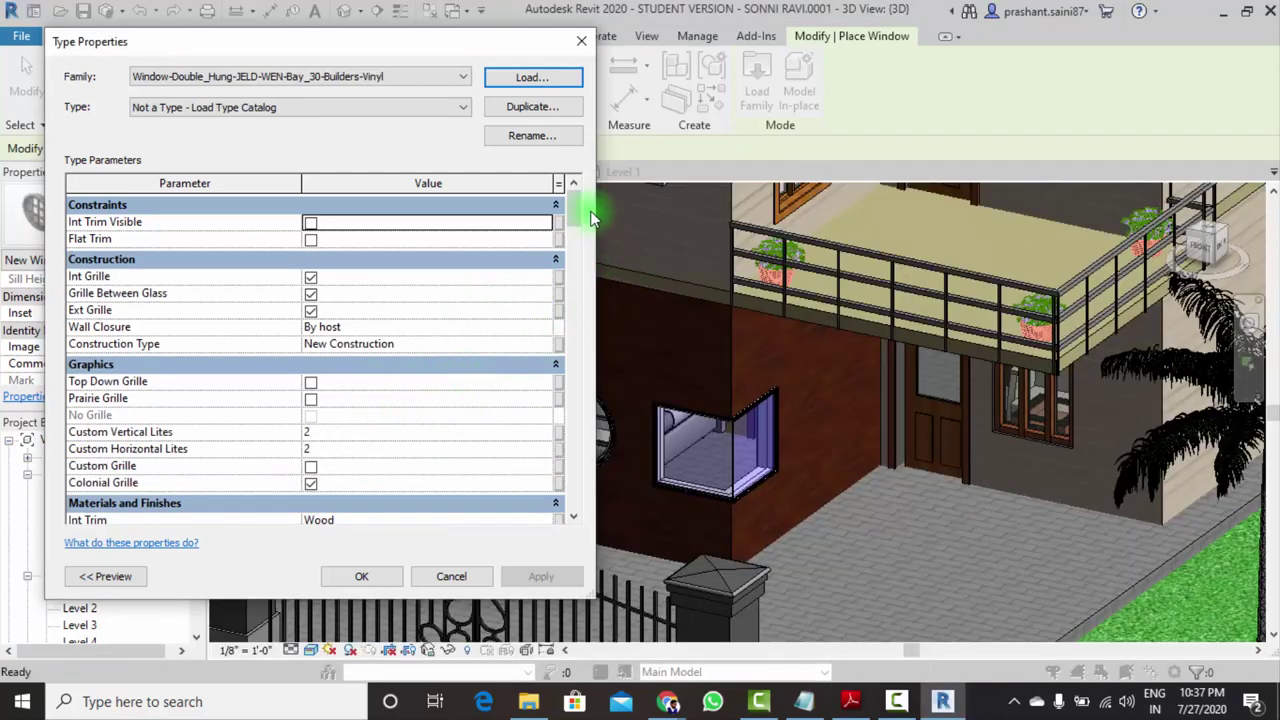
Review its Height, Default Sill Height and Center Width values, then accept the type
left_click_drag(577, 208, 572, 252)
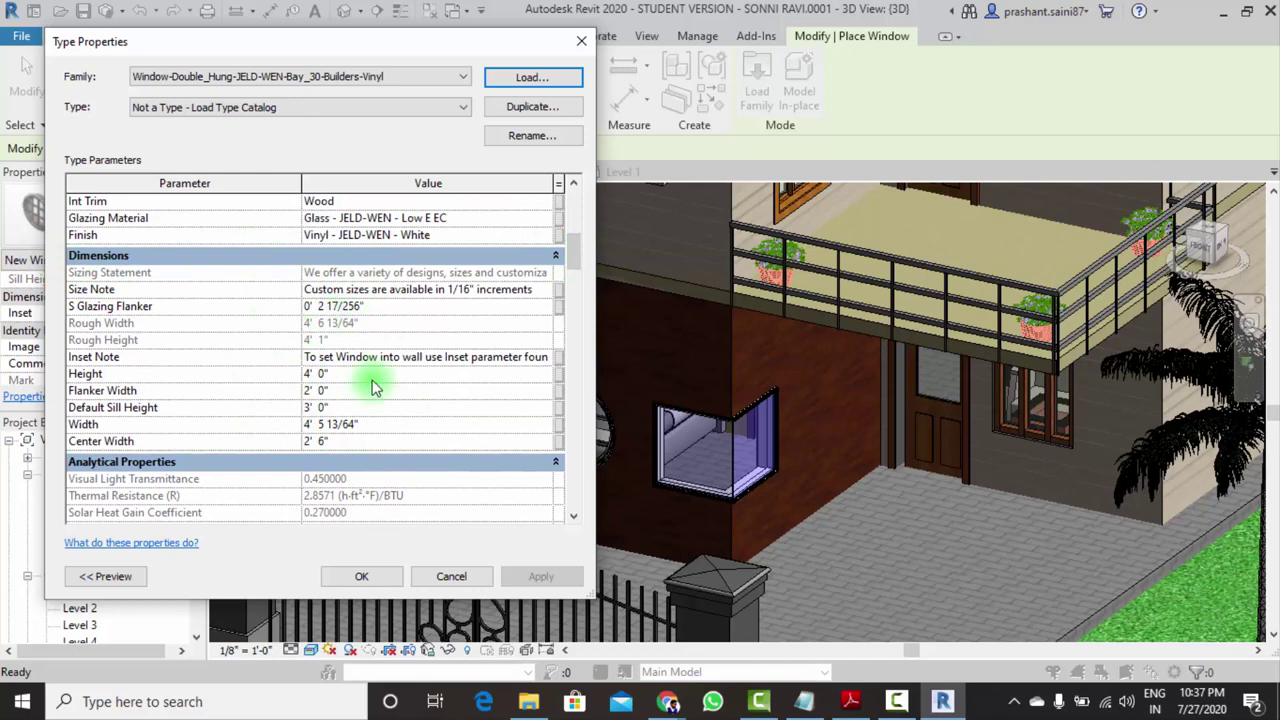
left_click(372, 390)
left_click(372, 407)
left_click(373, 440)
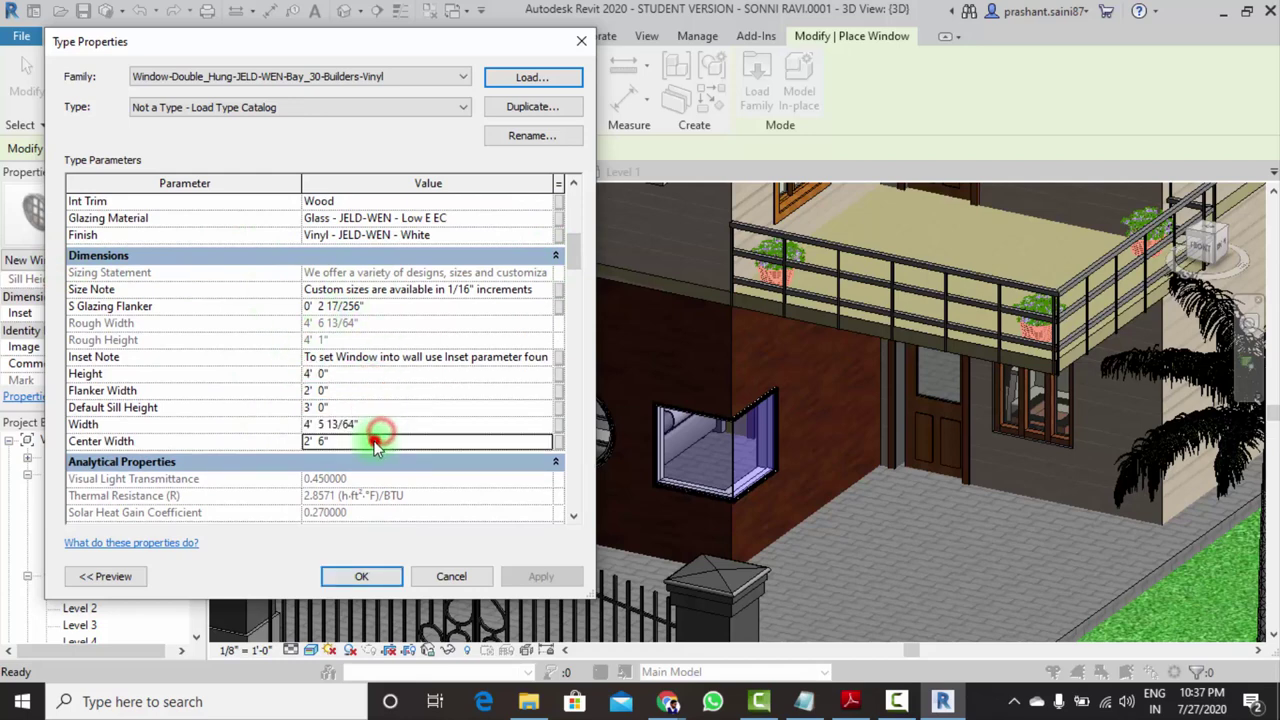
left_click(366, 580)
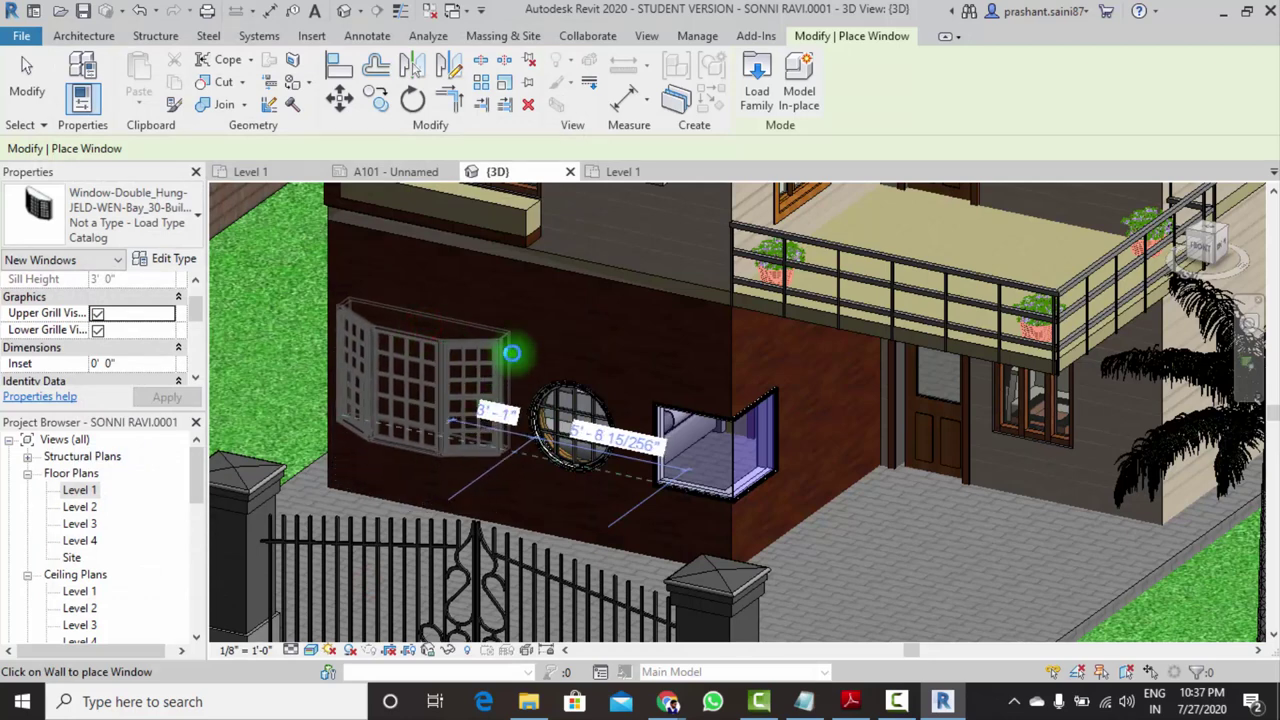
Place the double-hung bay window on the brick wall left of the round window and orbit to check it
left_click(508, 378)
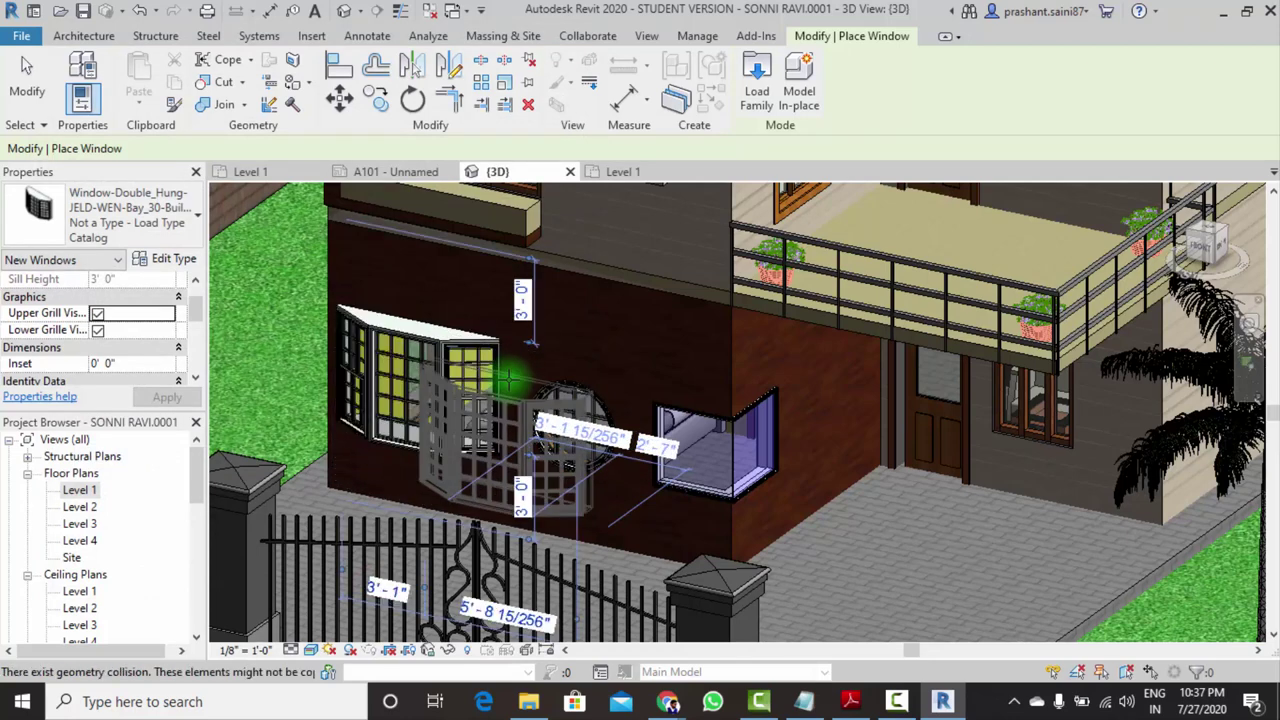
key("Escape")
key("Escape")
mouse_move(422, 456)
middle_mouse_down("shift")
mouse_move(484, 403)
mouse_move(360, 414)
mouse_move(654, 546)
middle_mouse_up("shift")
scroll(650, 527, "up", 2)
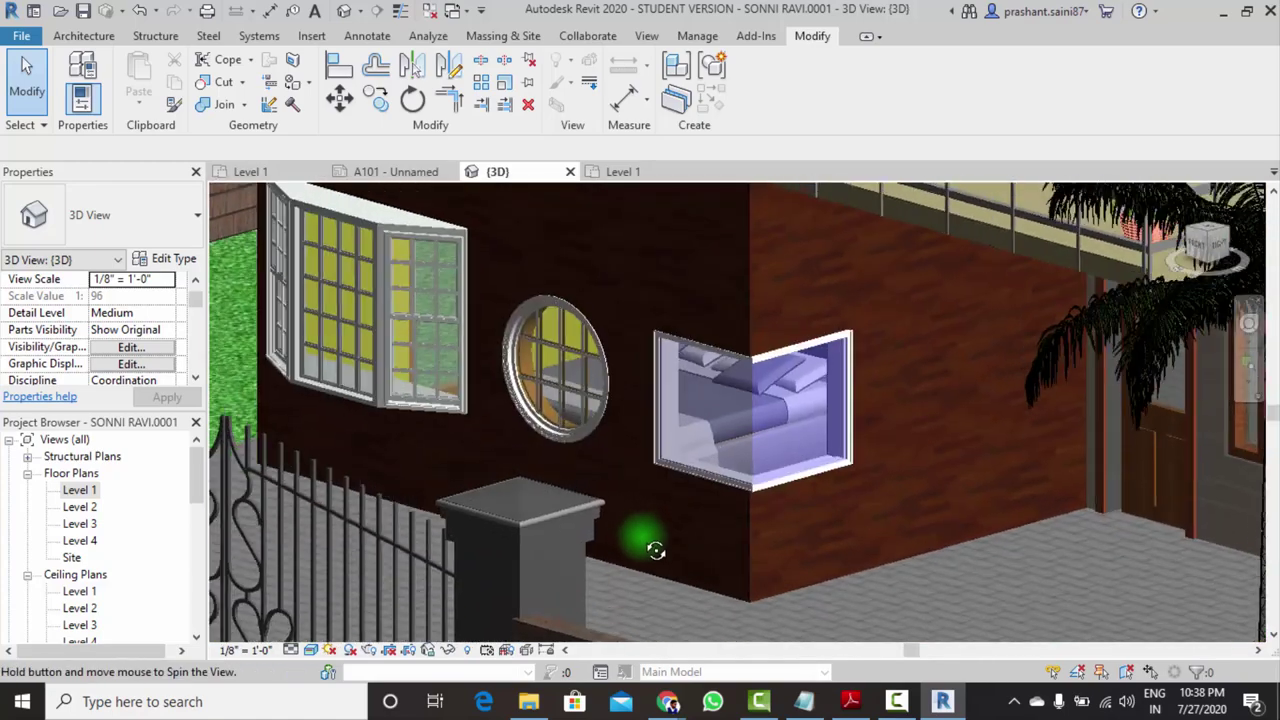
scroll(725, 523, "down", 3)
mouse_move(725, 523)
middle_mouse_down()
mouse_move(576, 578)
mouse_move(623, 529)
middle_mouse_up()
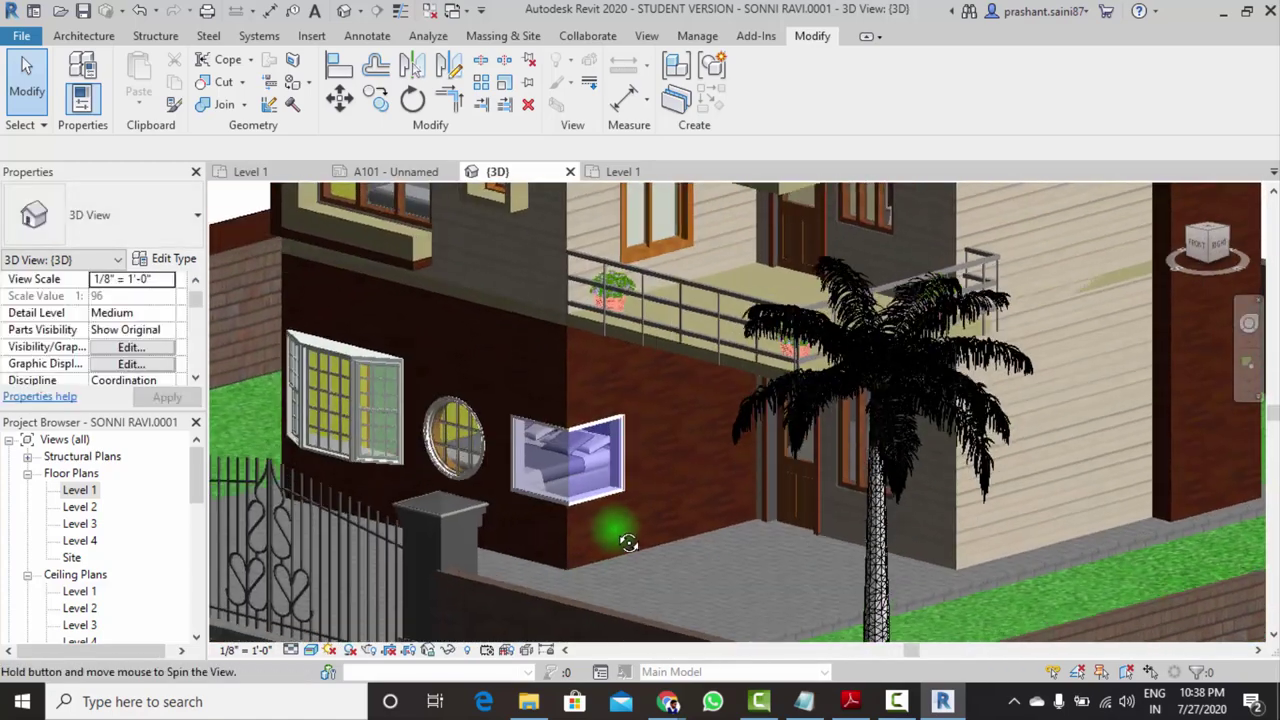
Load the Window-Fixed-Kolbe Ultra Series segment-head casement family and make it the active window type
left_click(85, 36)
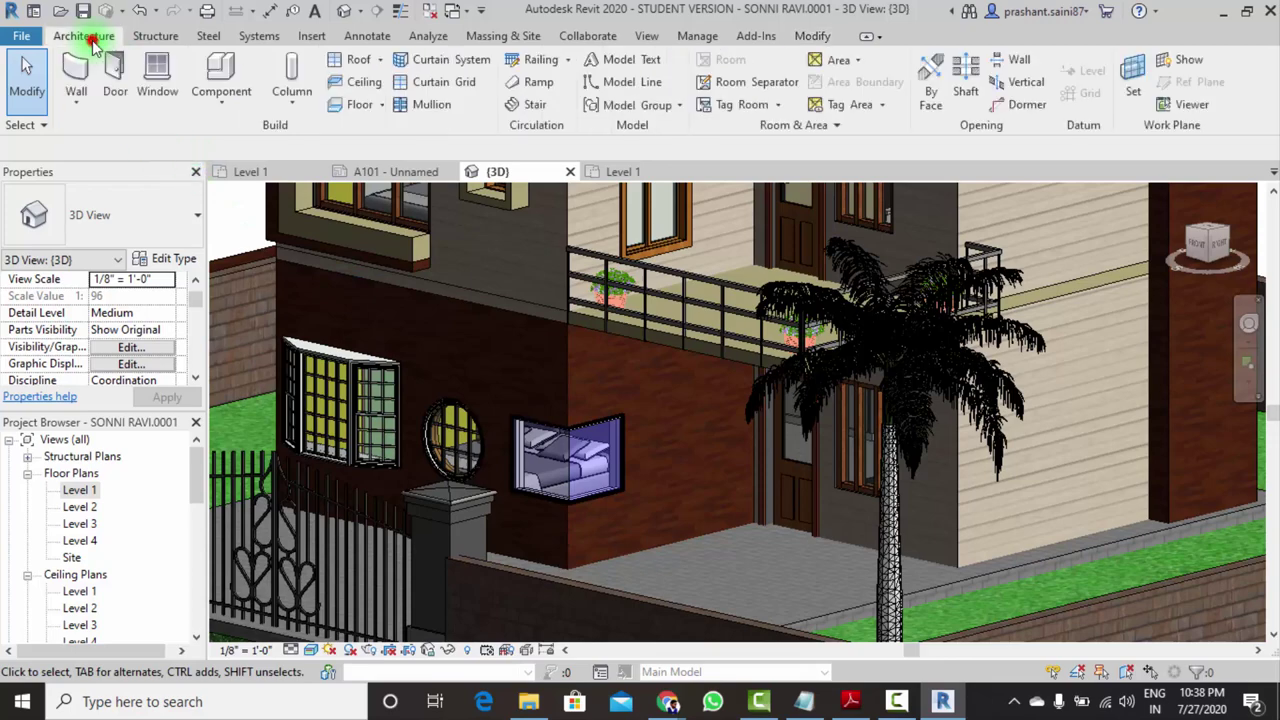
left_click(165, 75)
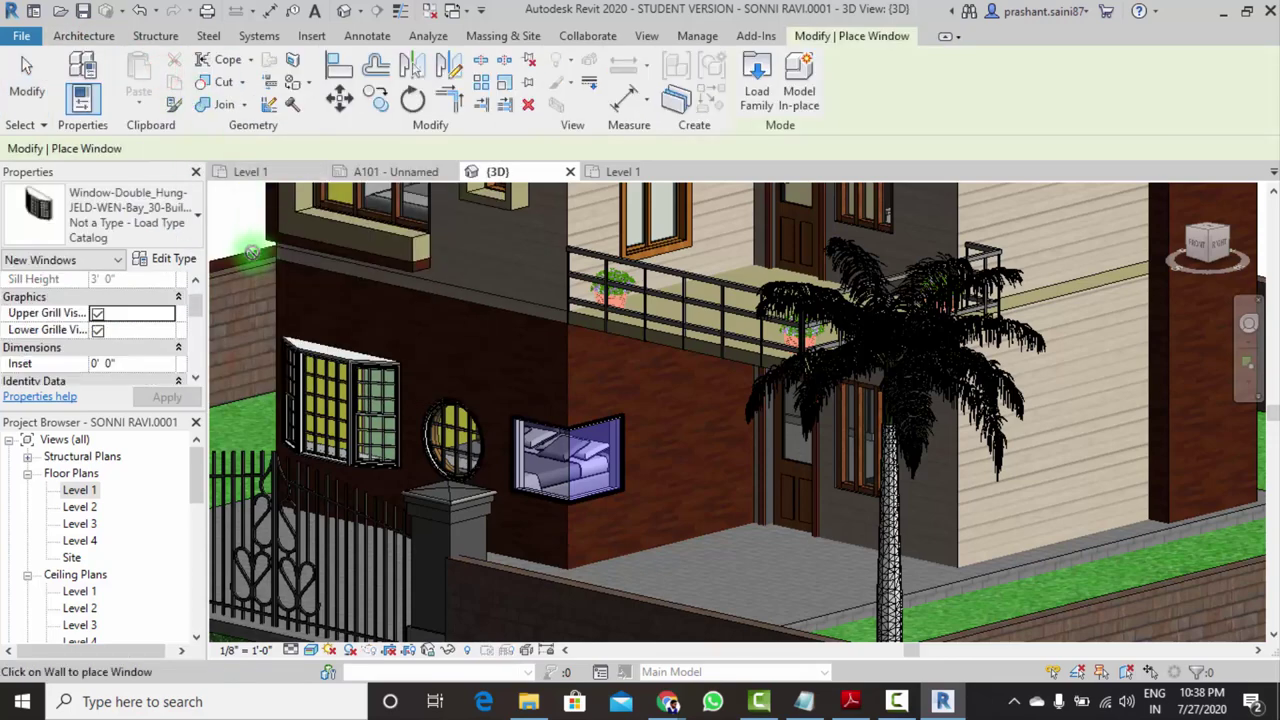
left_click(158, 258)
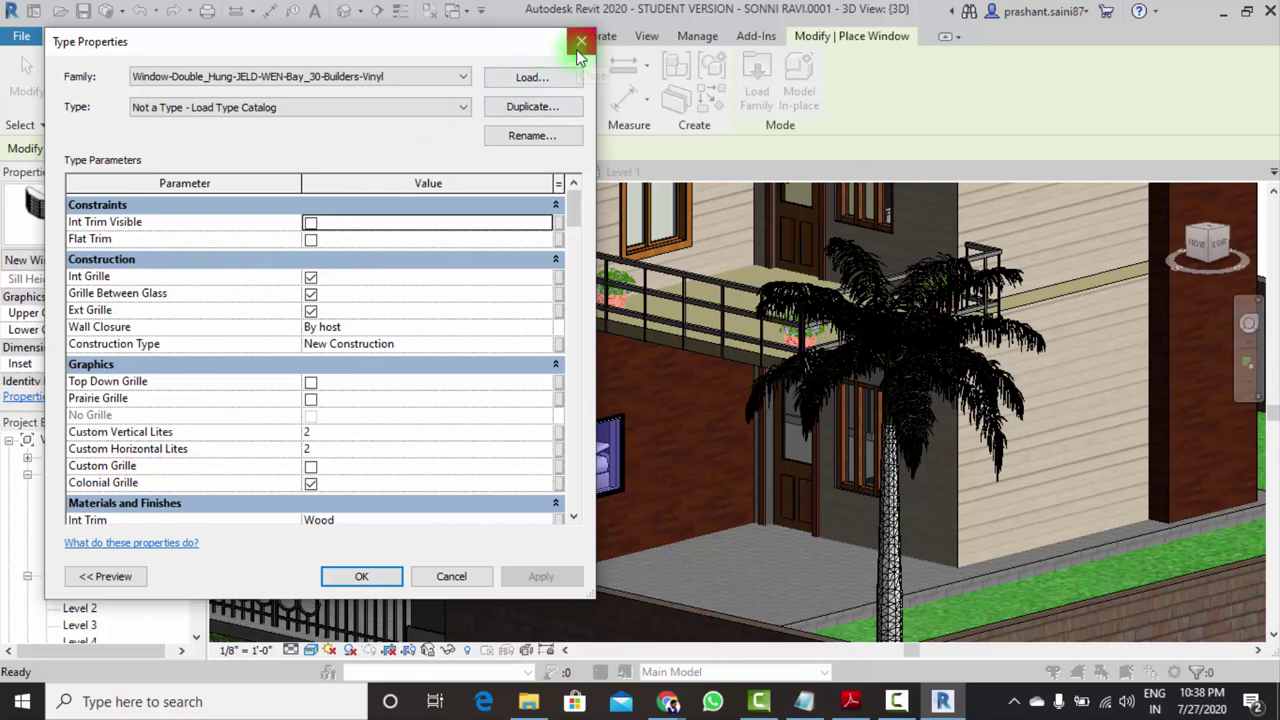
left_click(531, 80)
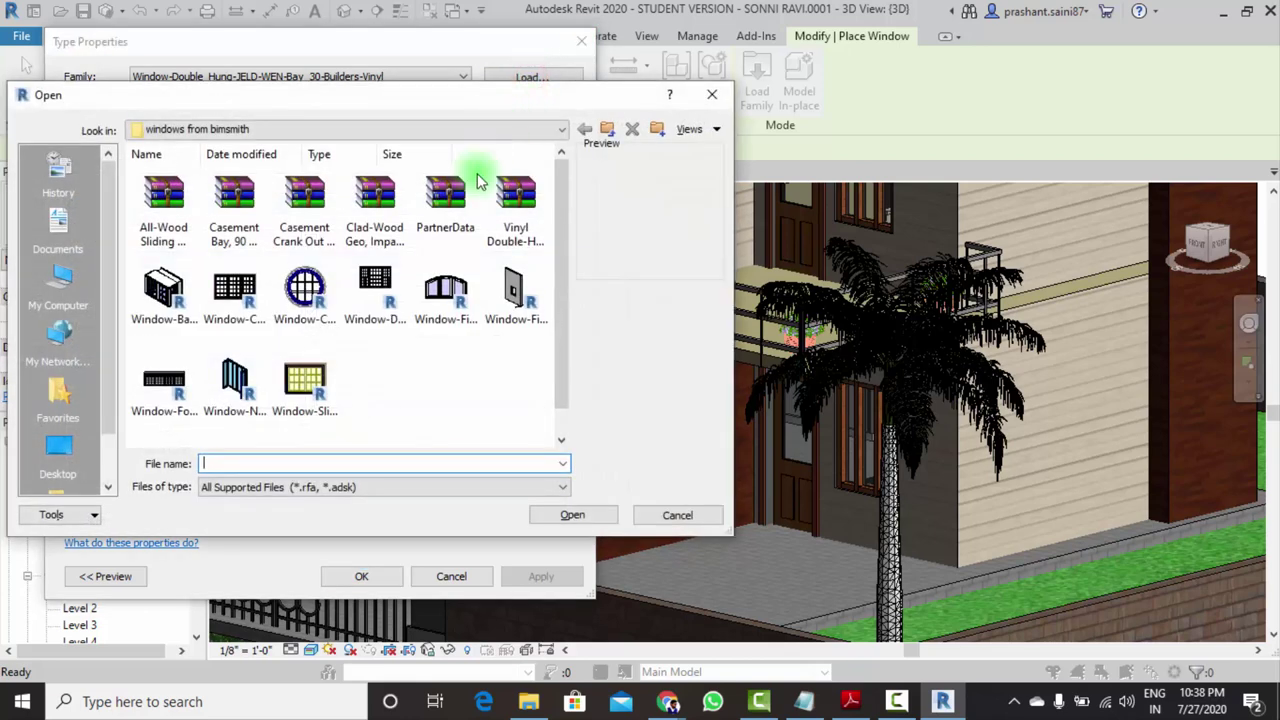
left_click(455, 292)
left_click(570, 516)
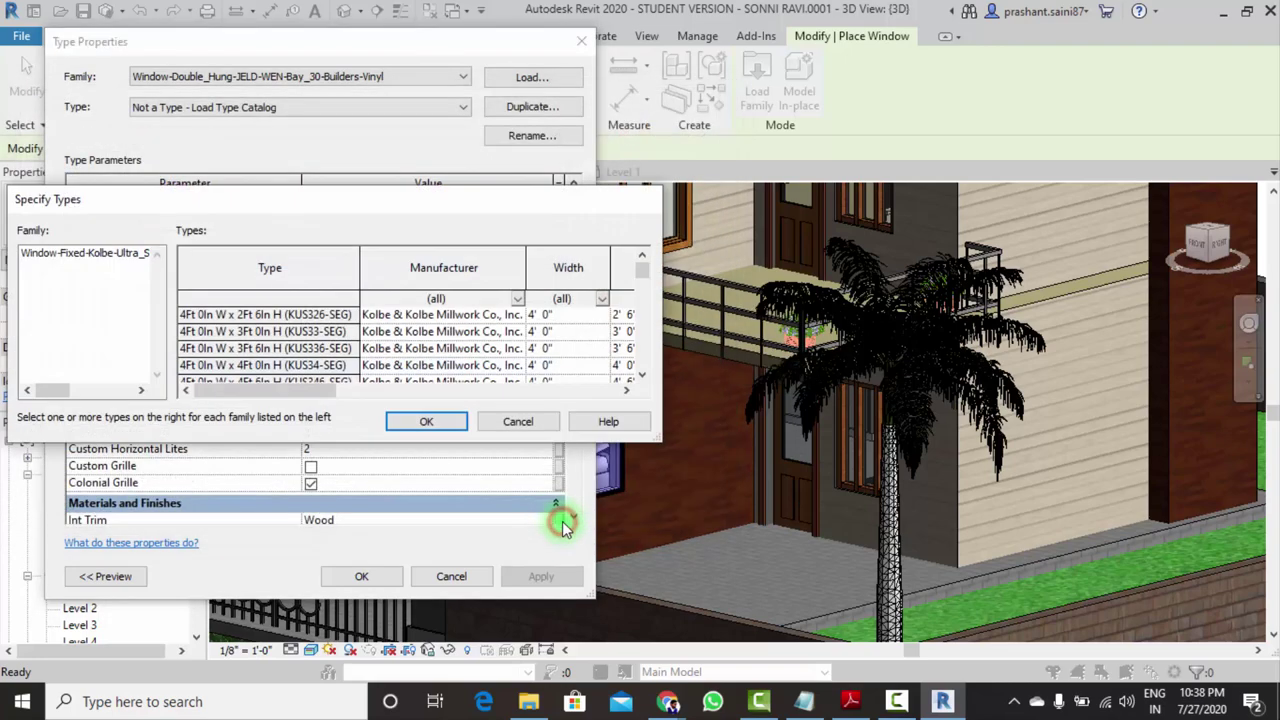
left_click(455, 428)
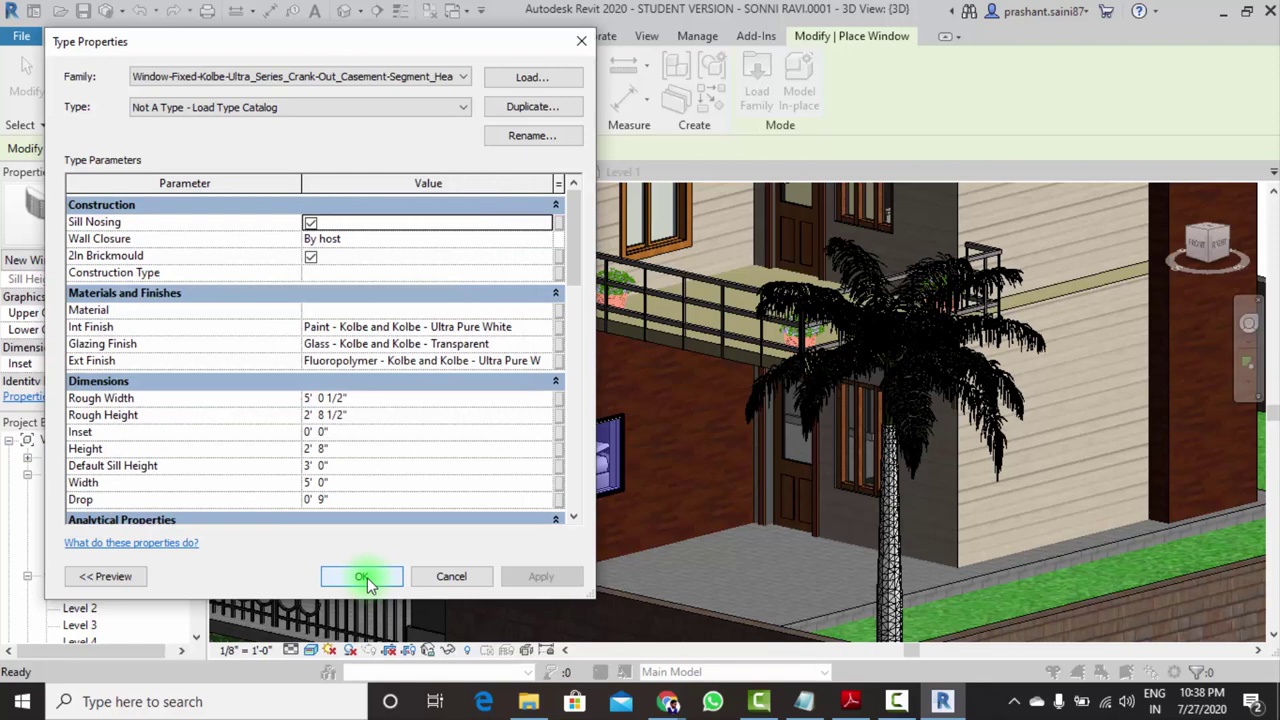
left_click(367, 577)
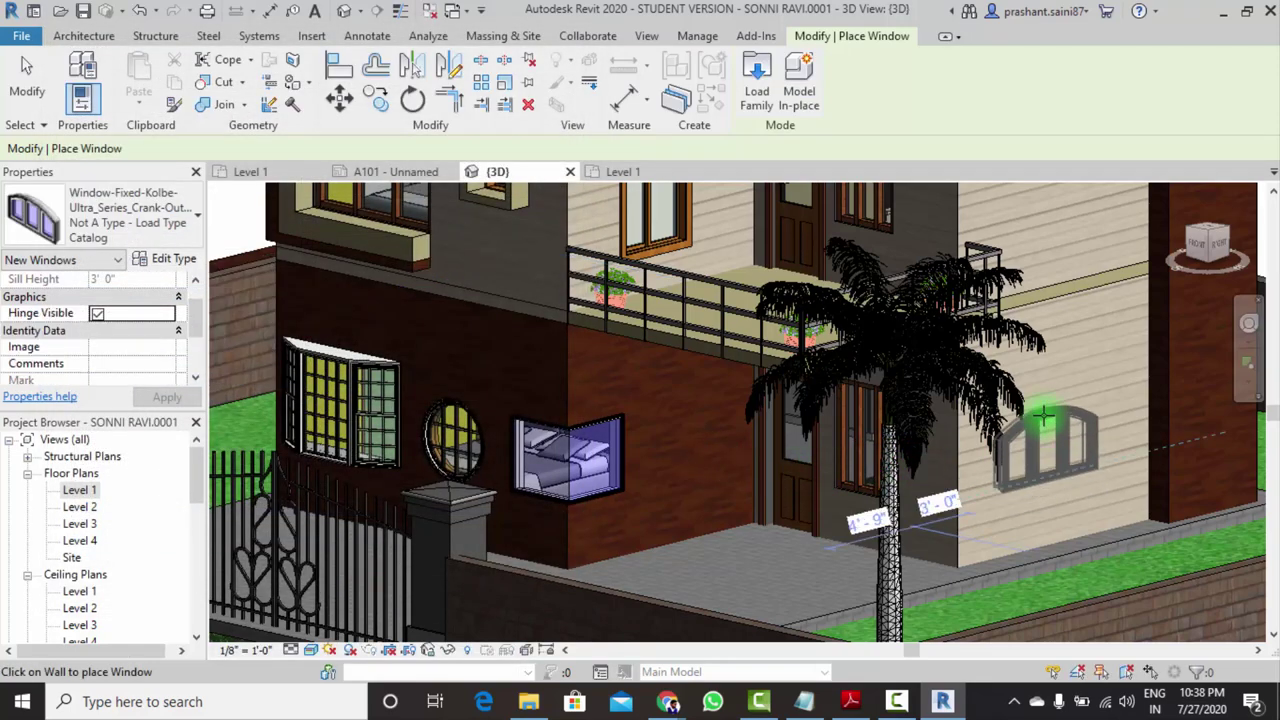
Place the arched Kolbe window on the beige siding wall and orbit around it
left_click(1085, 460)
scroll(1085, 460, "up", 3)
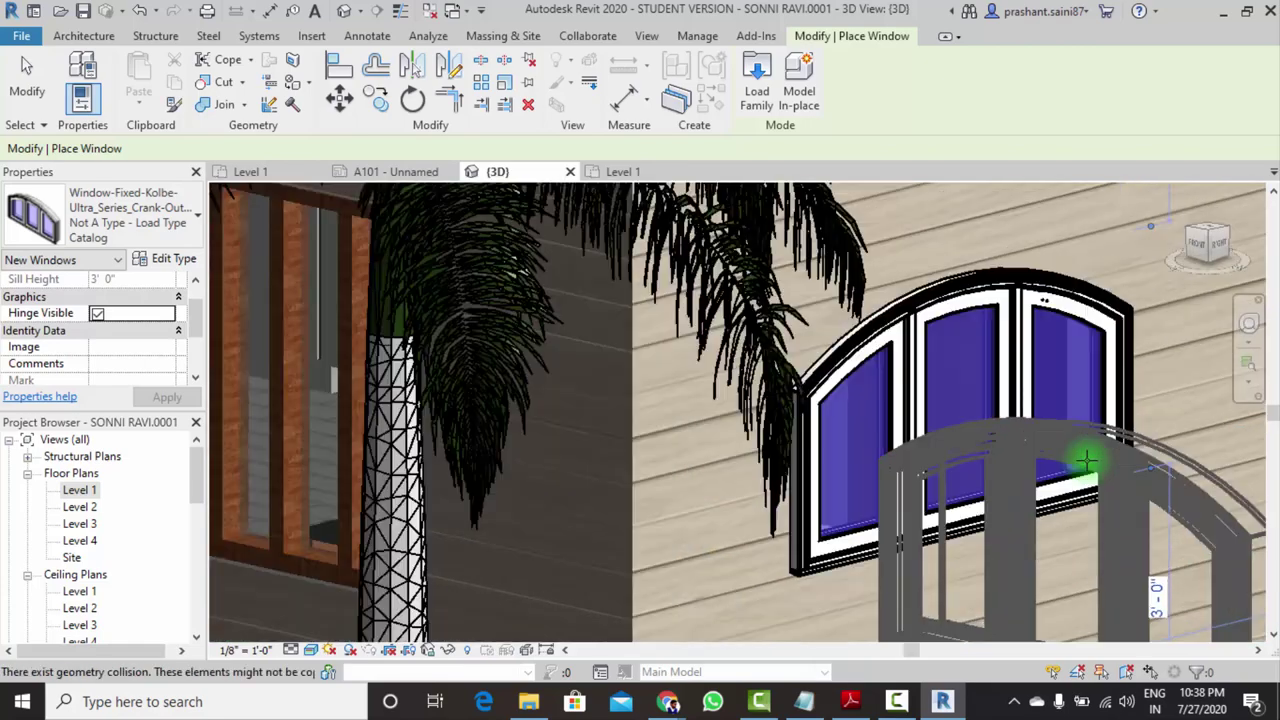
scroll(1075, 458, "up", 2)
key("Escape")
scroll(910, 376, "down", 5)
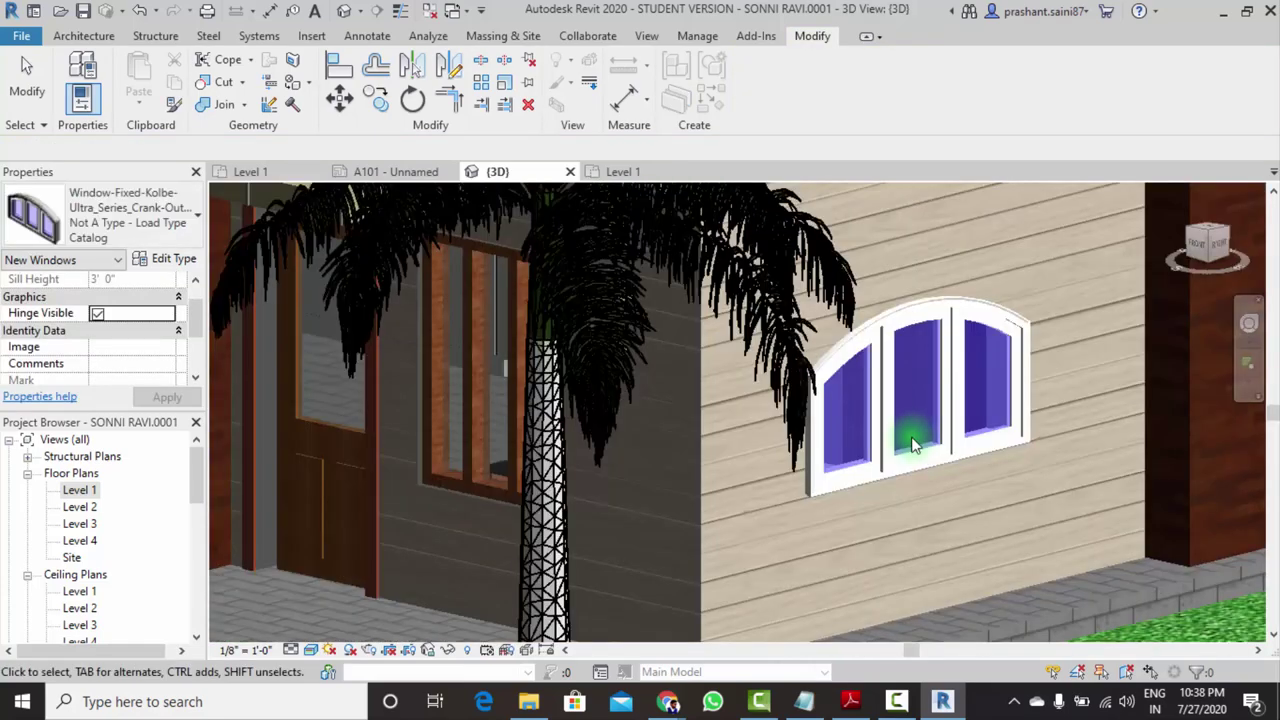
middle_click_drag(936, 509, 914, 466, "shift")
scroll(914, 466, "down", 5)
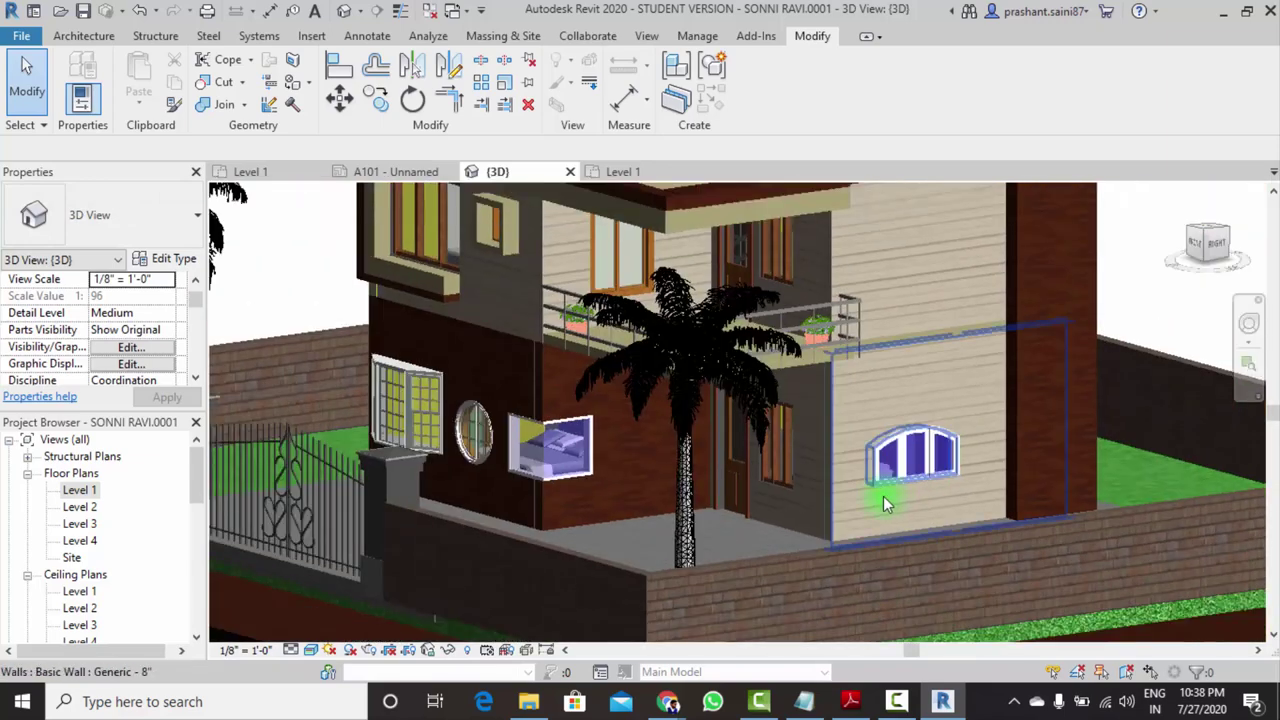
Set the Kolbe window type's Height to 6' 0" and view the taller window
left_click(913, 452)
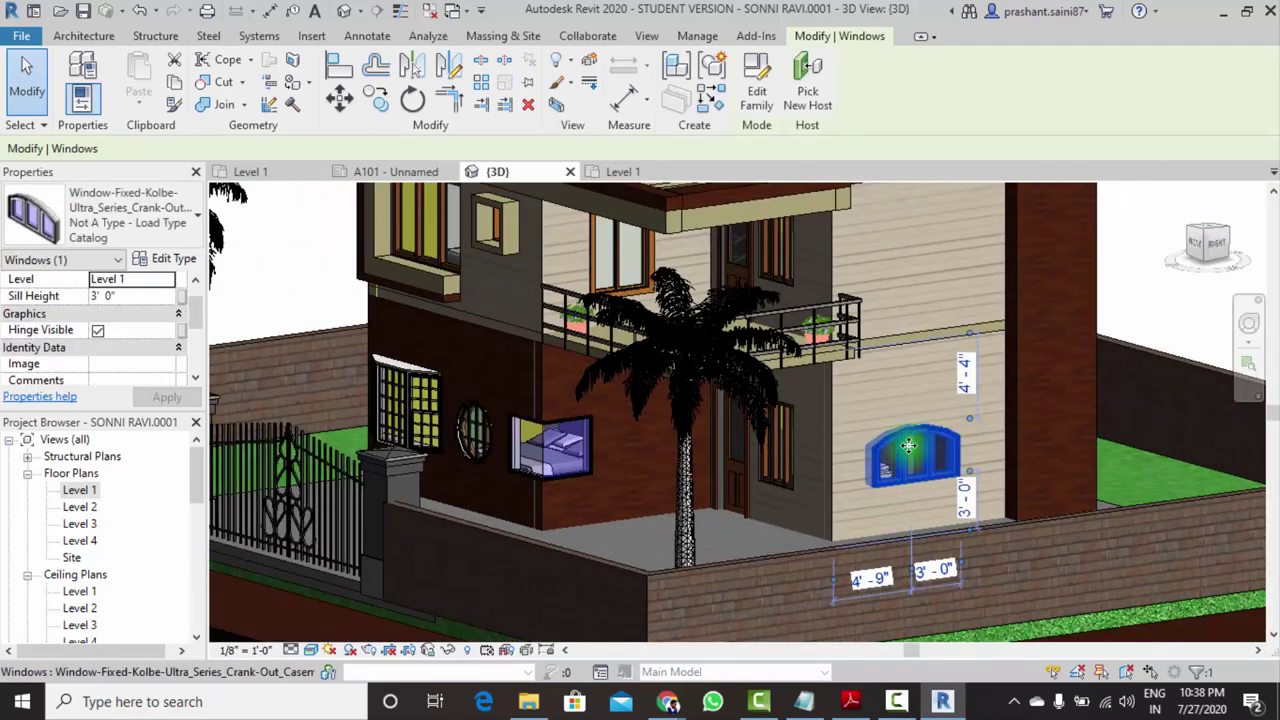
left_click(165, 258)
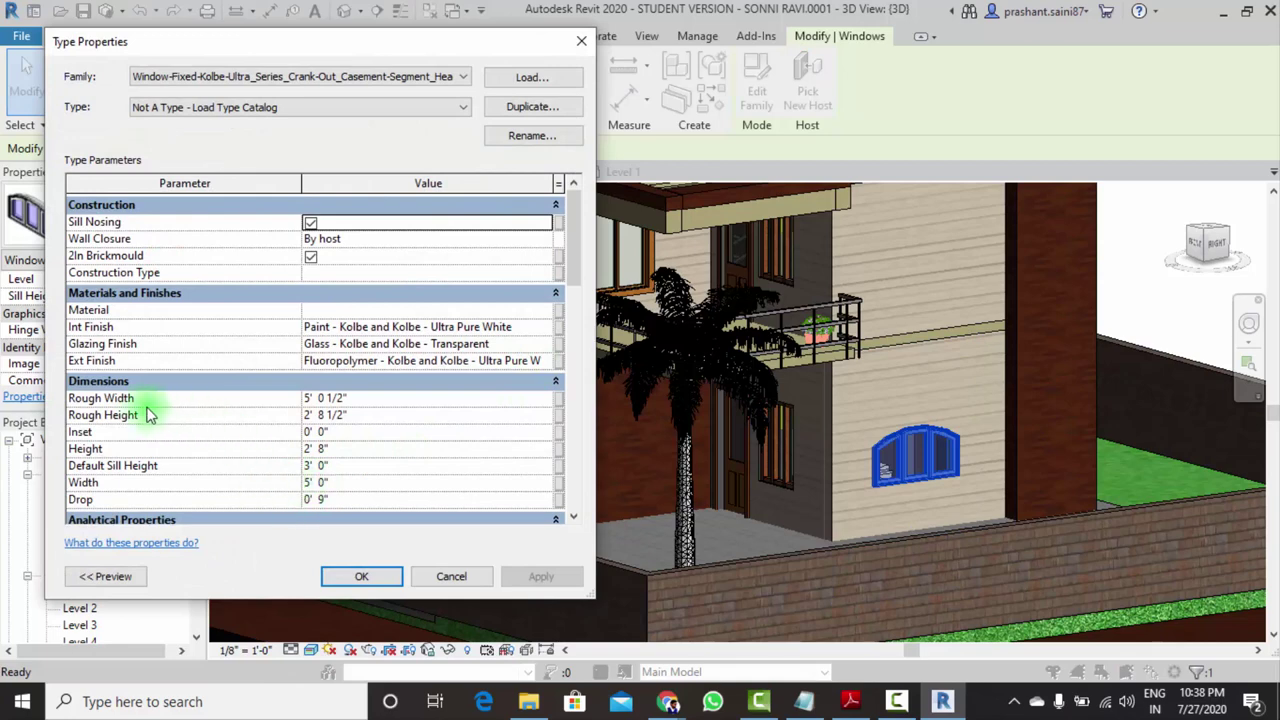
left_click(346, 453)
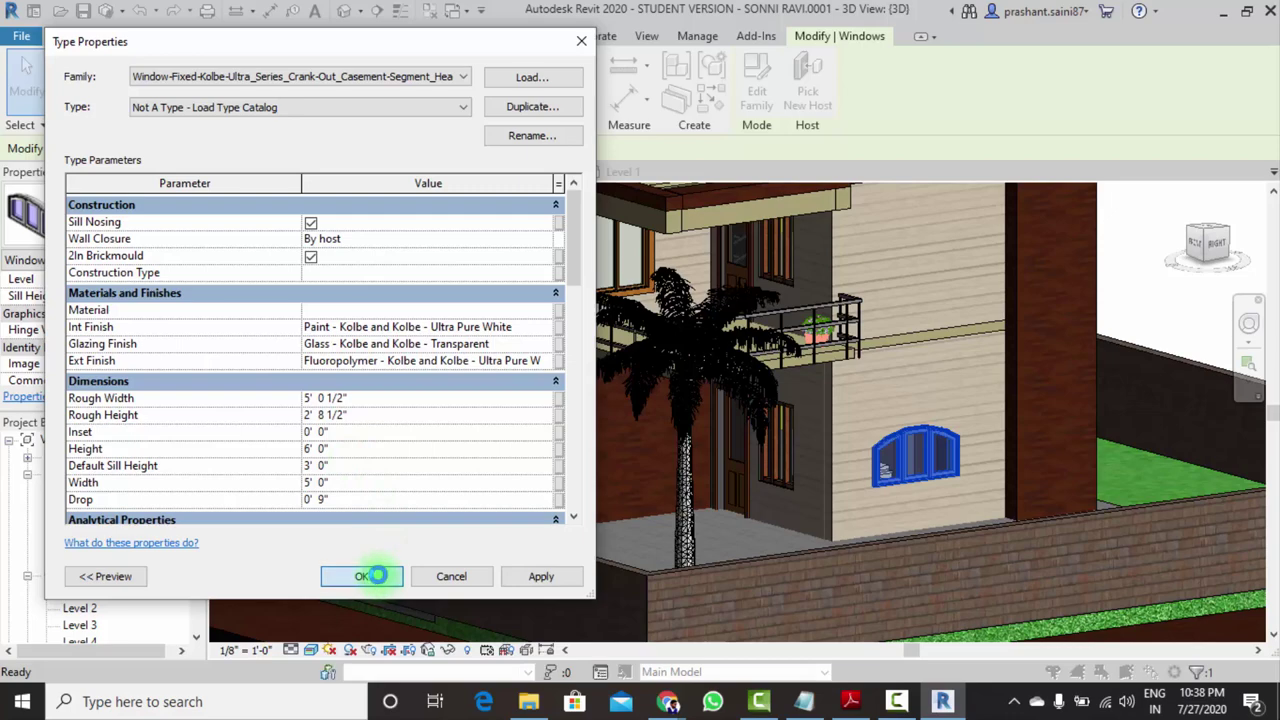
left_click(375, 575)
mouse_move(377, 574)
middle_mouse_down("shift")
mouse_move(1032, 457)
mouse_move(956, 467)
middle_mouse_up("shift")
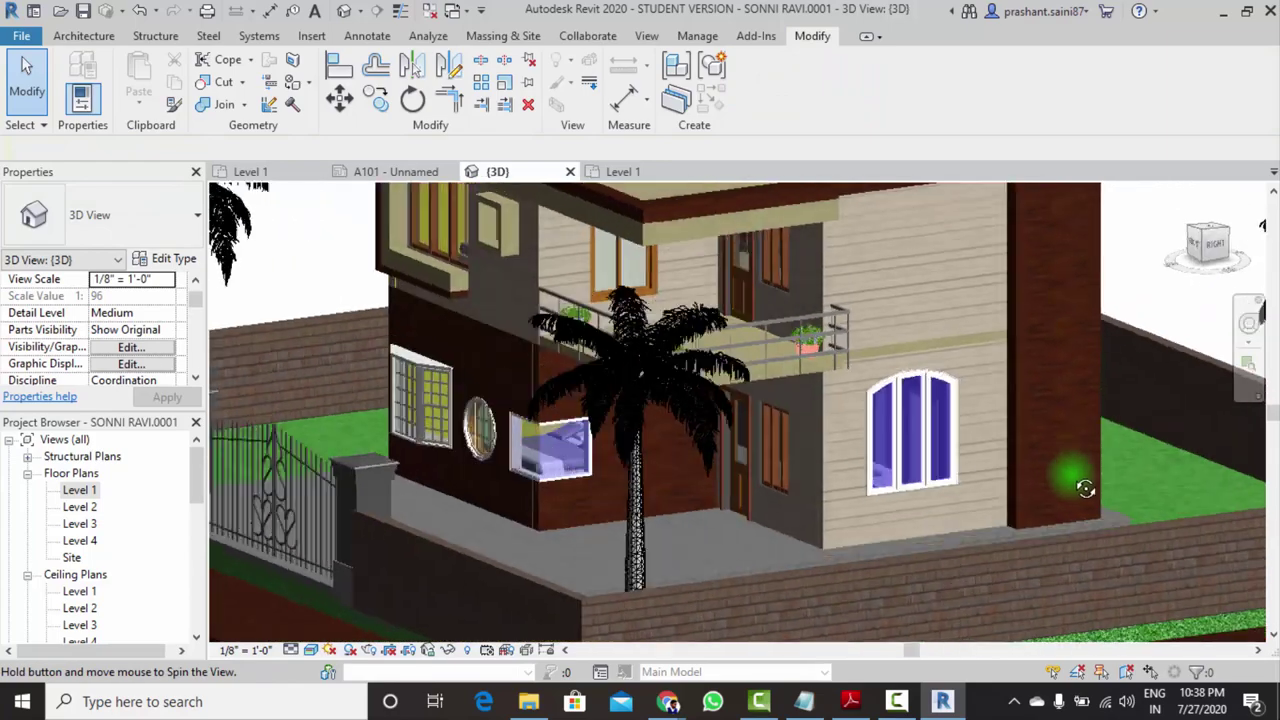
left_click(165, 258)
Load the Window-Bay-Kolbe Ultra Series casement bay family and accept its type for placement
left_click(582, 42)
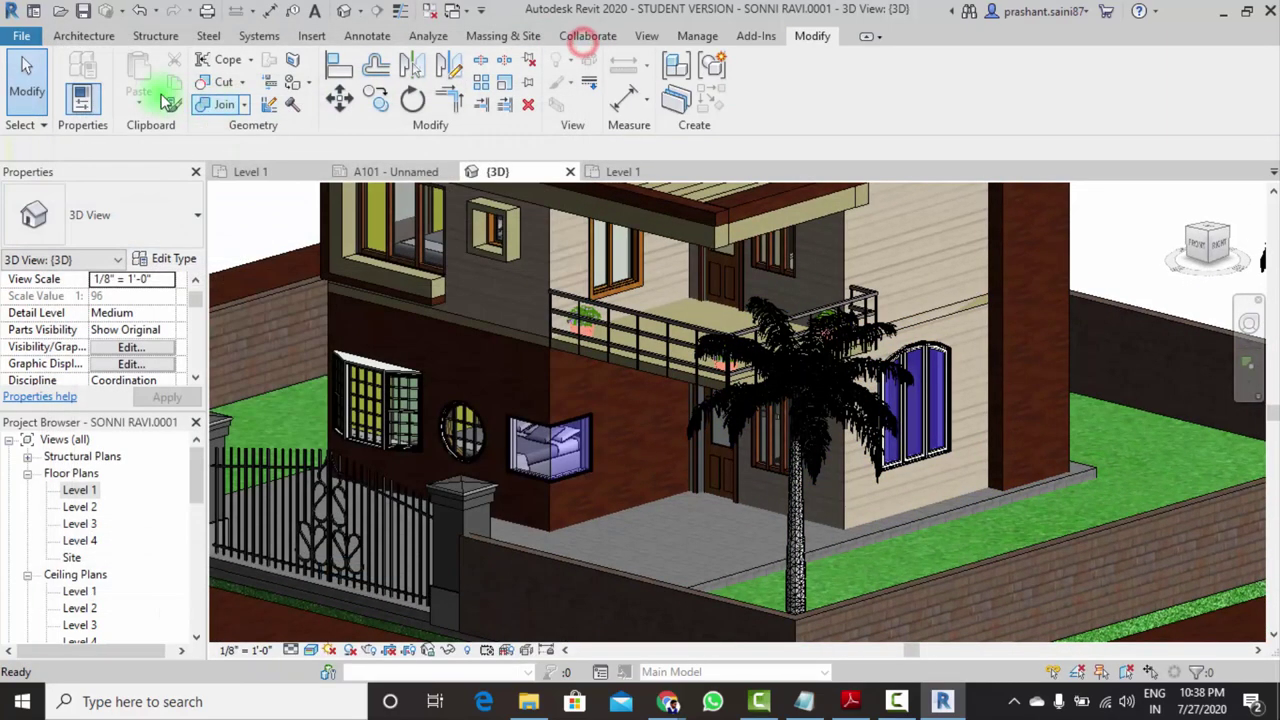
left_click(84, 36)
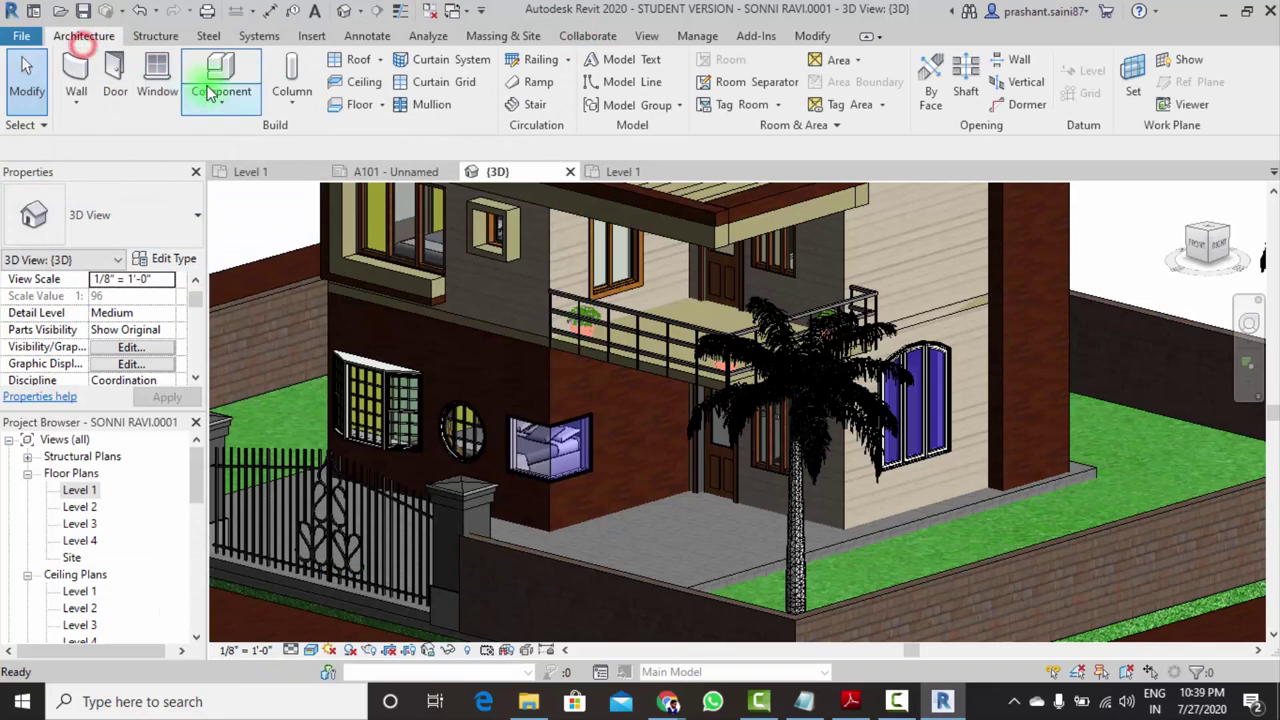
left_click(157, 80)
left_click(164, 257)
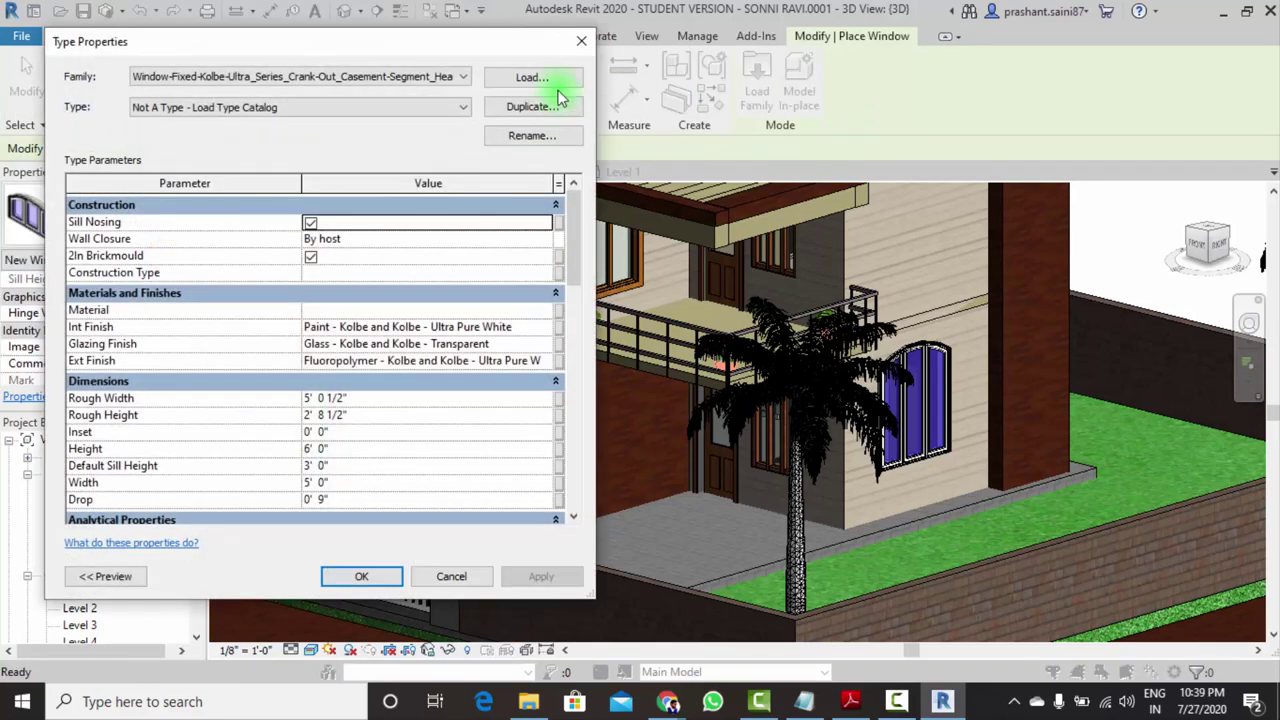
left_click(527, 77)
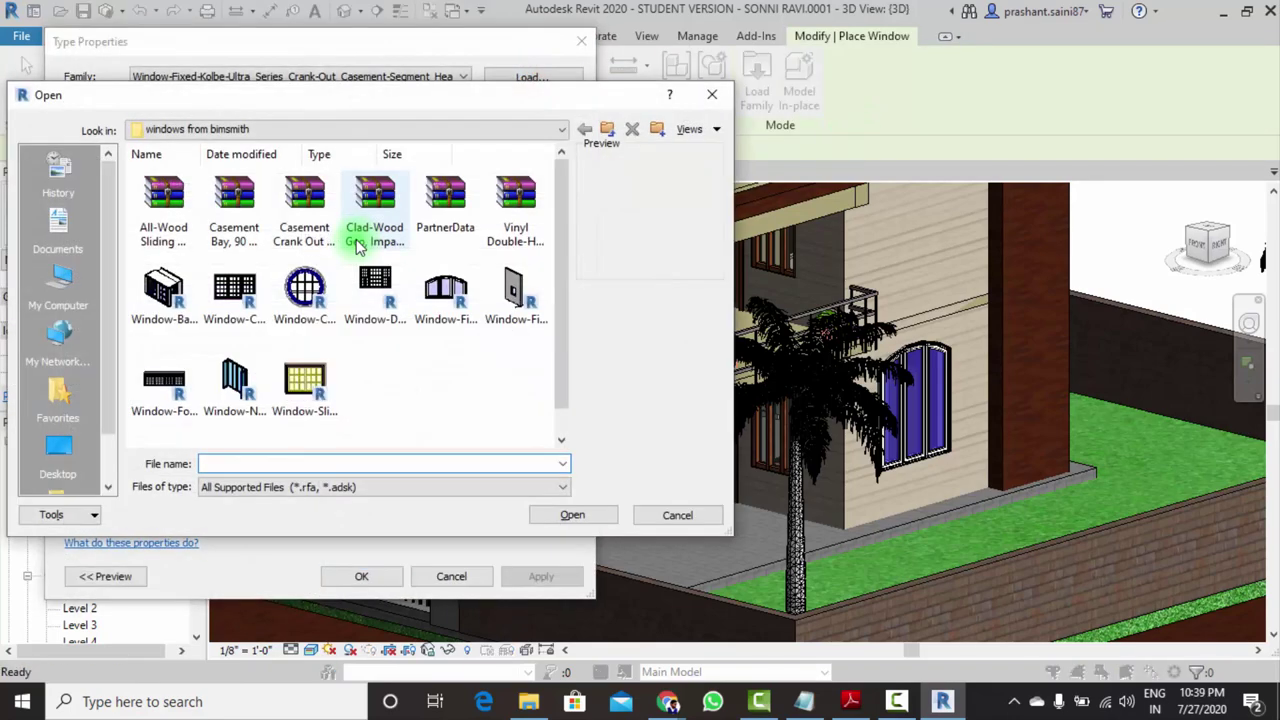
left_click(236, 380)
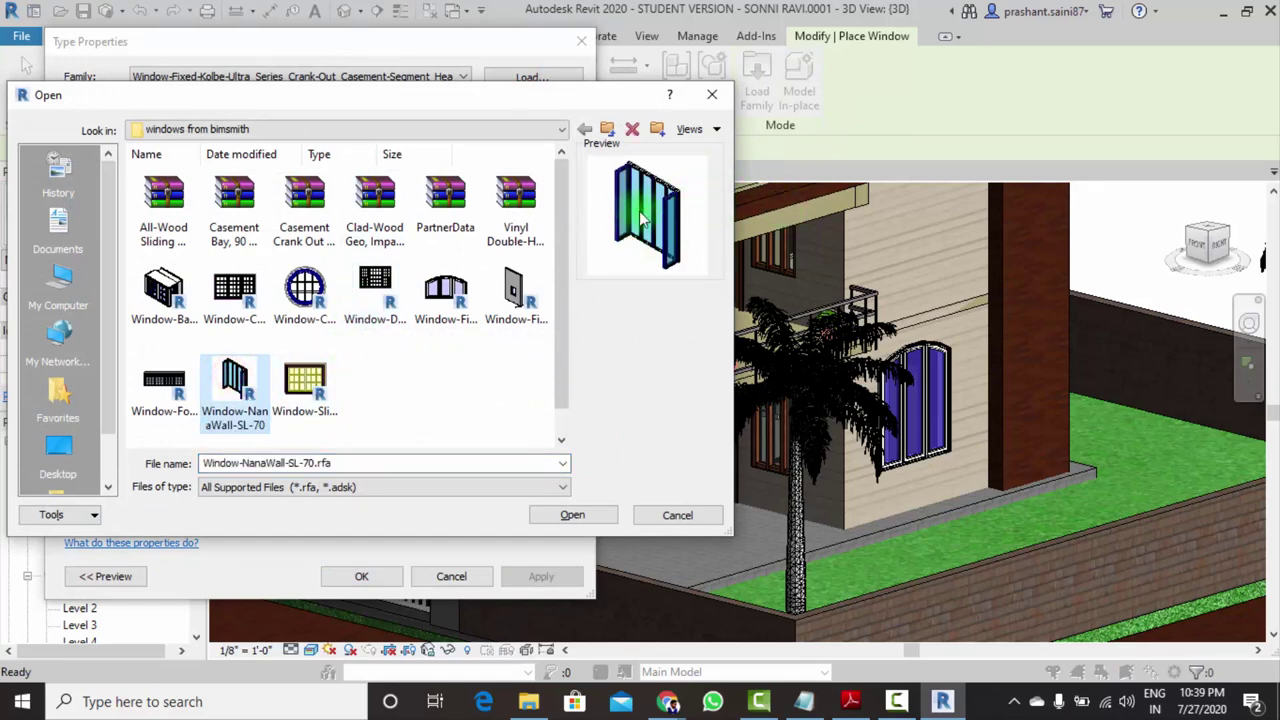
left_click(163, 295)
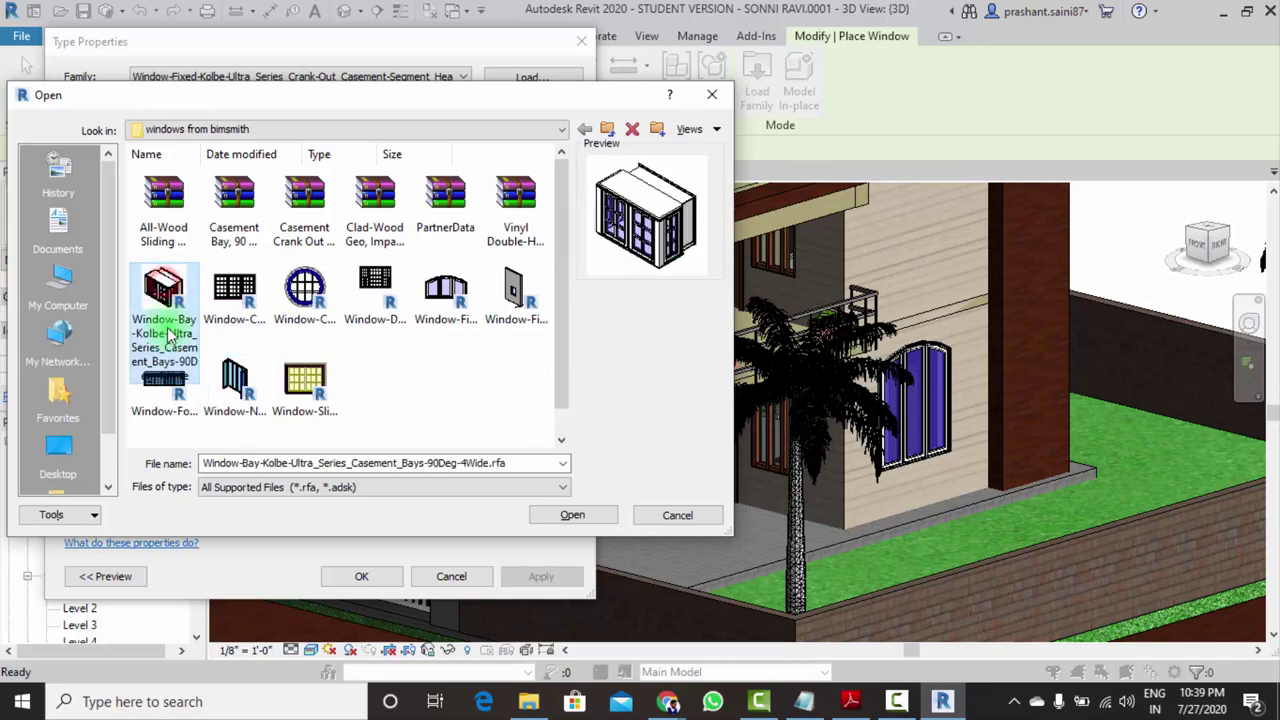
left_click(580, 514)
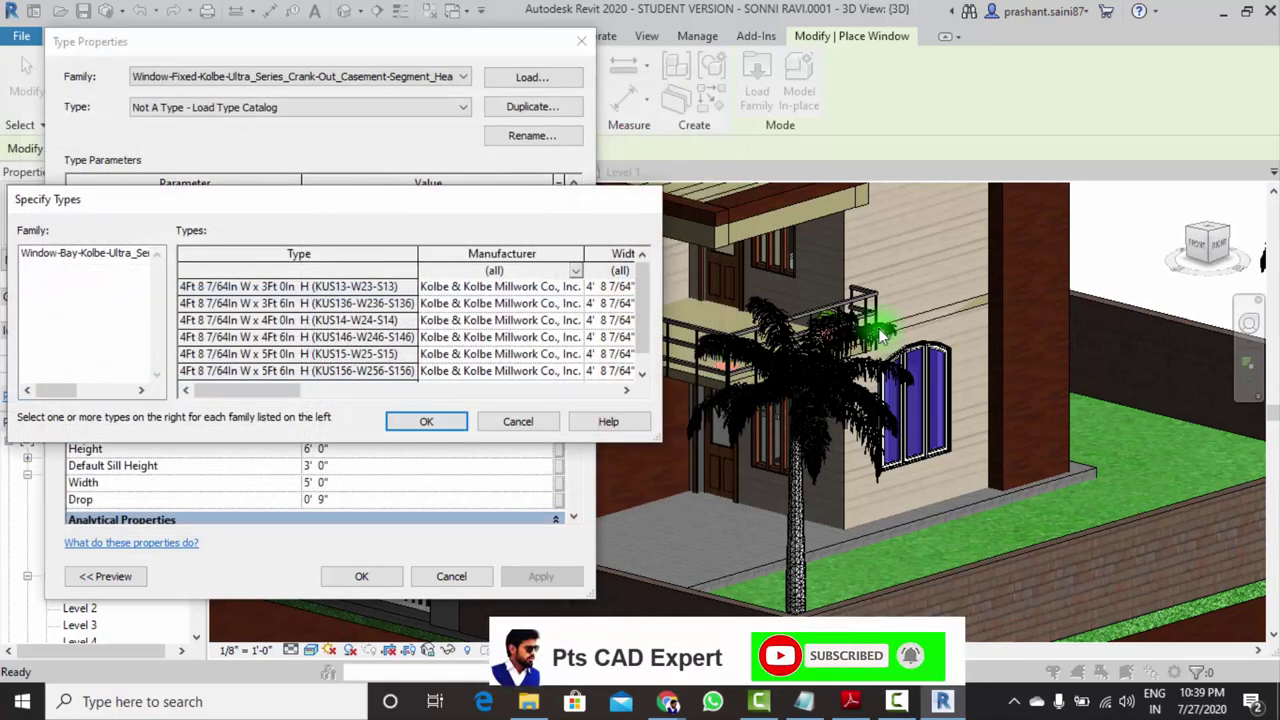
left_click(424, 424)
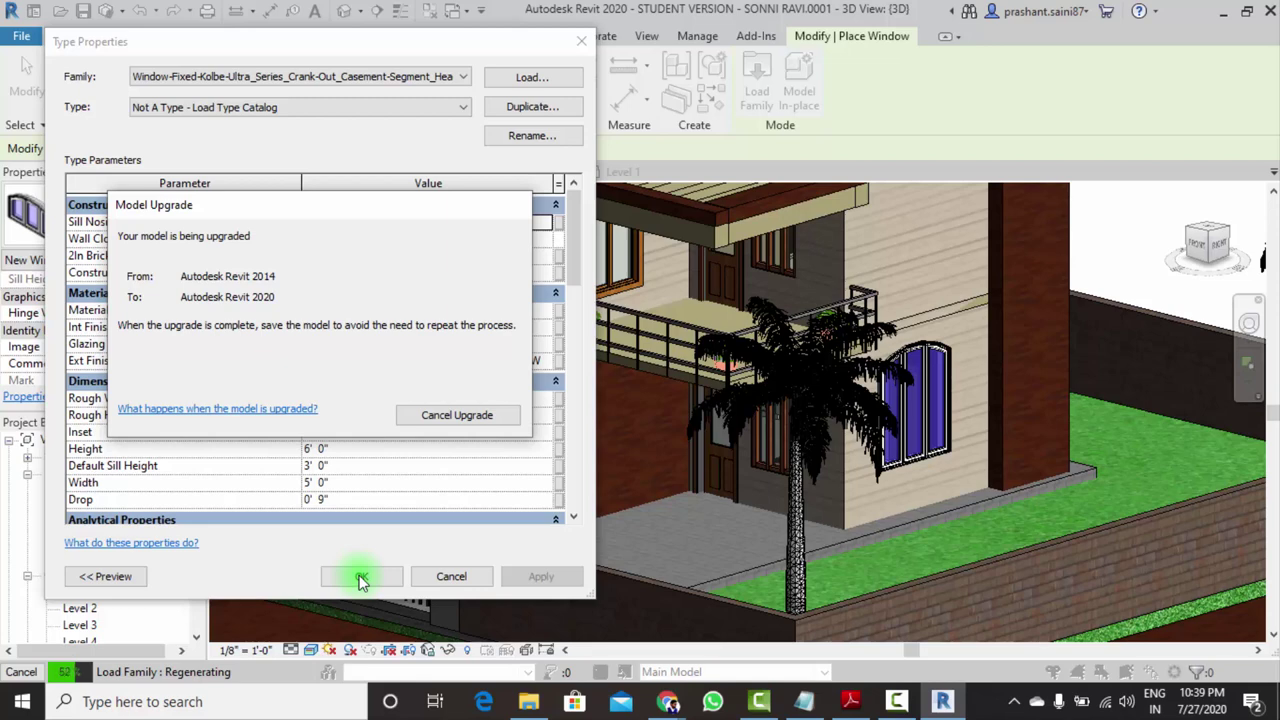
left_click(360, 577)
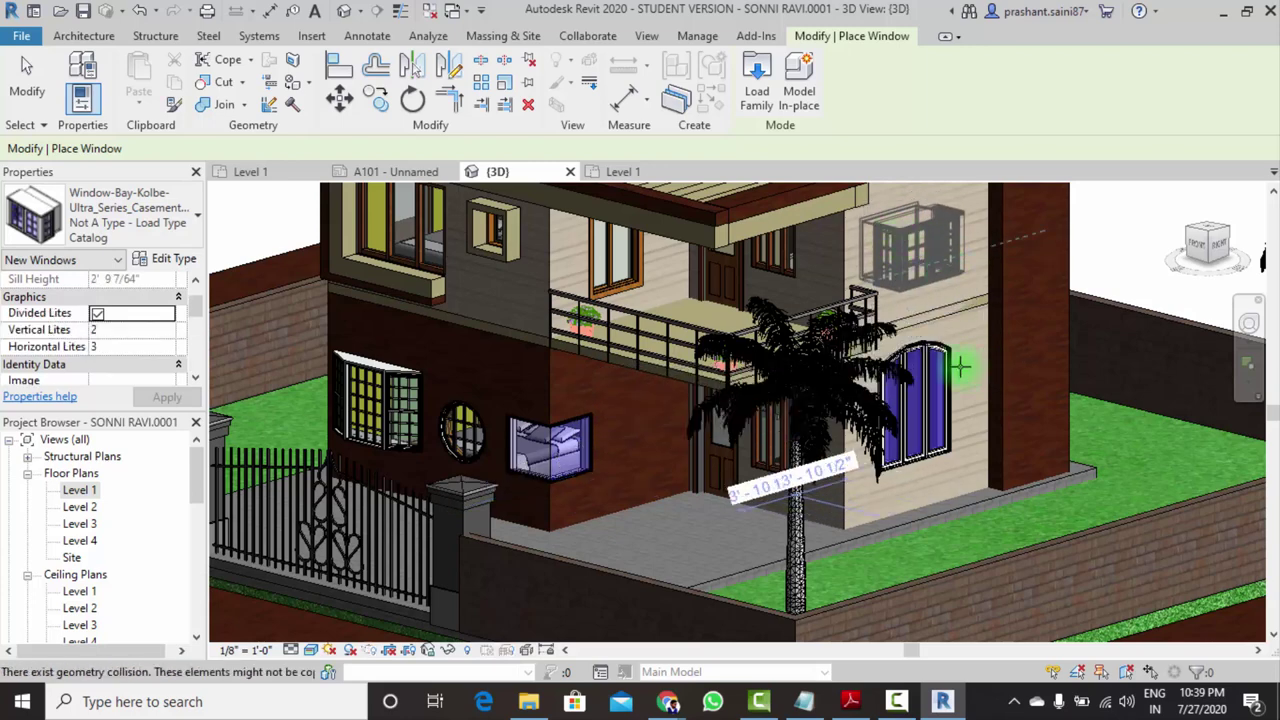
Place the Kolbe casement bay window on the upper-floor wall and orbit to the house's right side
left_click(928, 265)
key("Escape")
key("Escape")
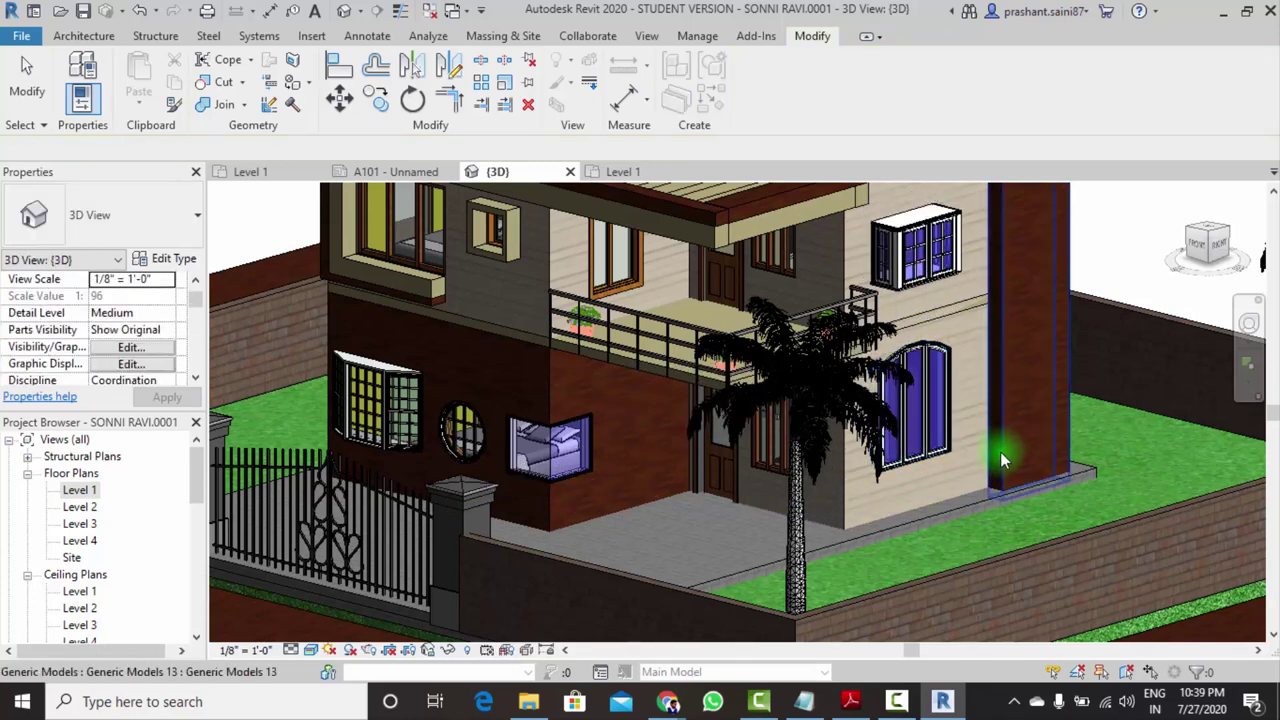
middle_click_drag(1013, 455, 831, 423, "shift")
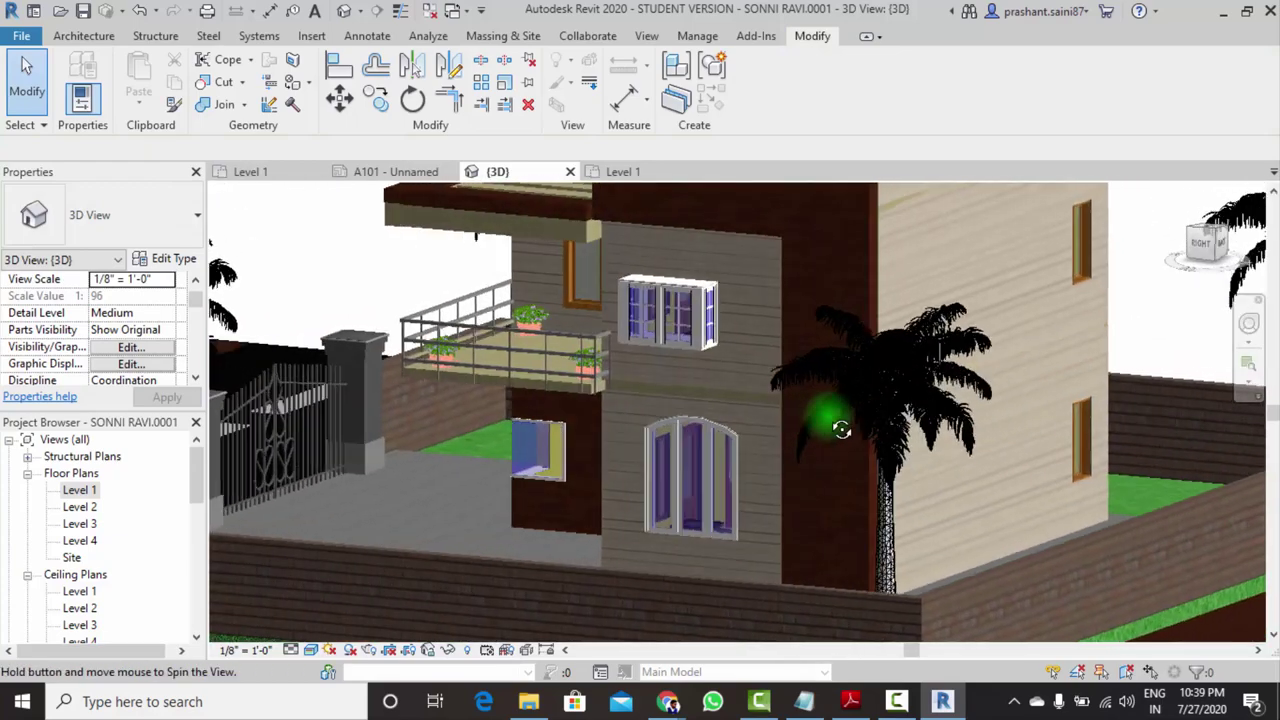
scroll(614, 382, "up", 2)
scroll(666, 351, "up", 1)
scroll(674, 417, "up", 1)
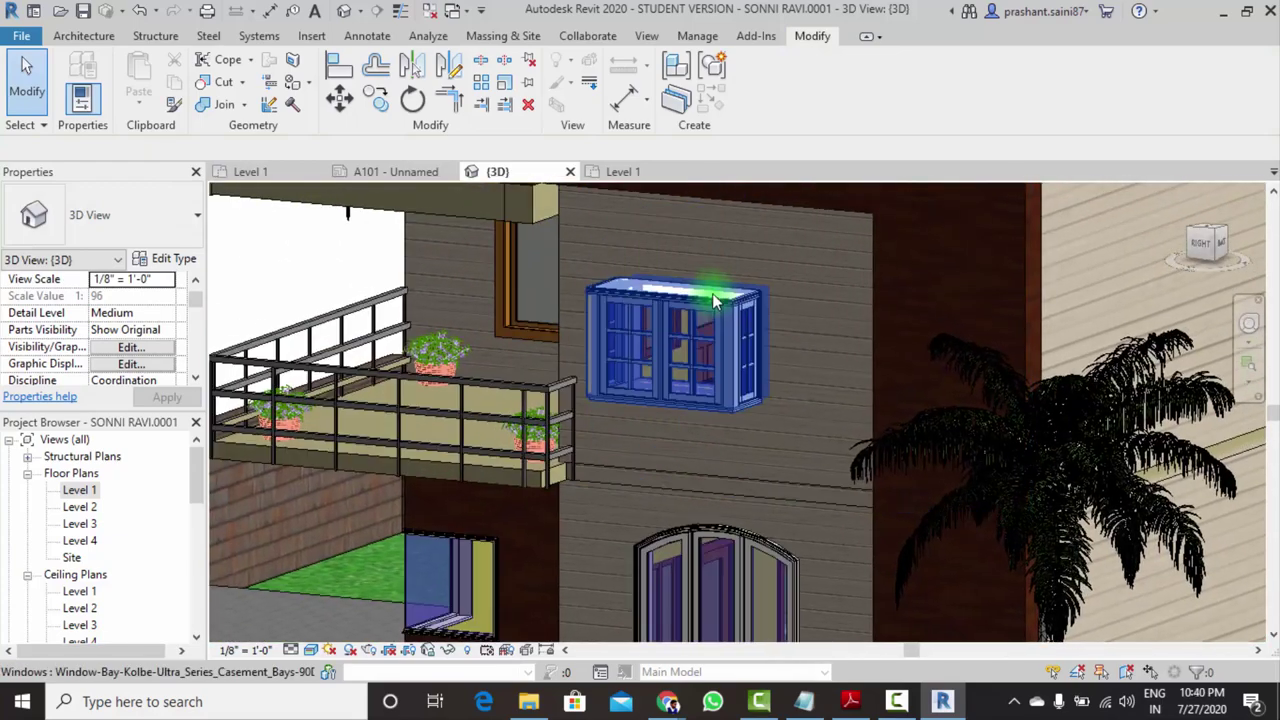
Change the bay window type's Height from 3' 0" to 5' 0"
left_click(712, 300)
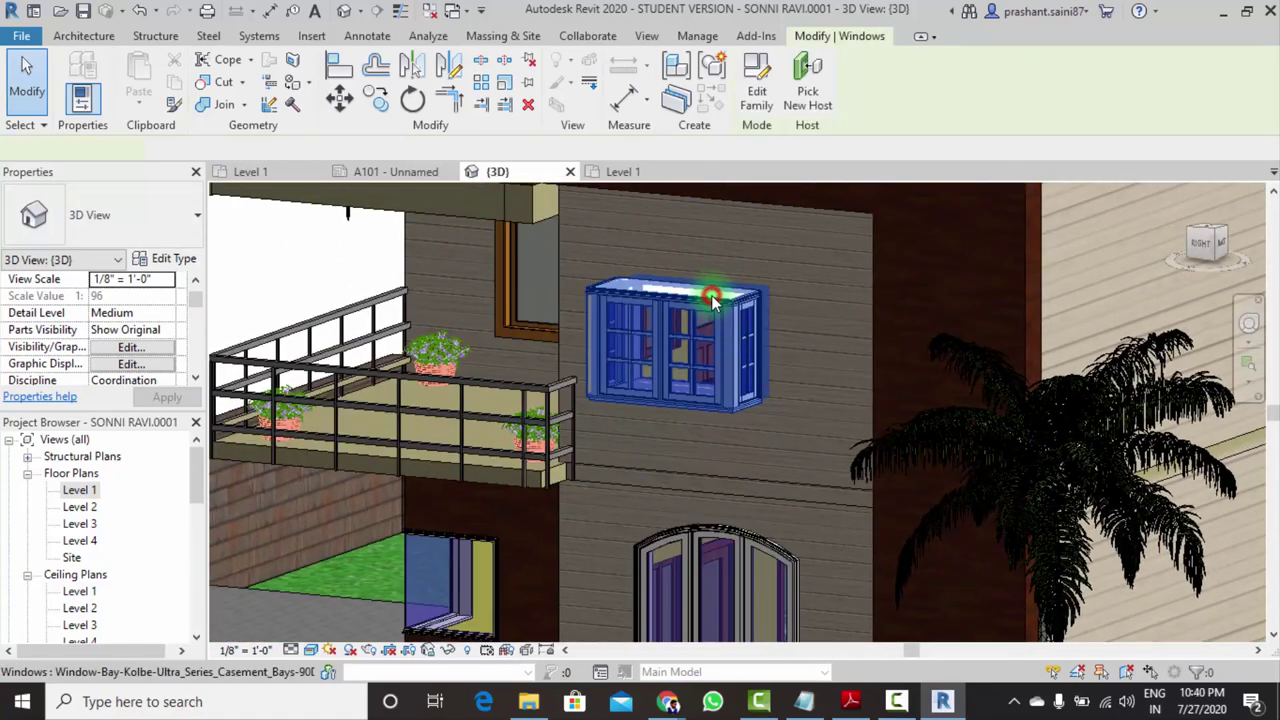
left_click(166, 263)
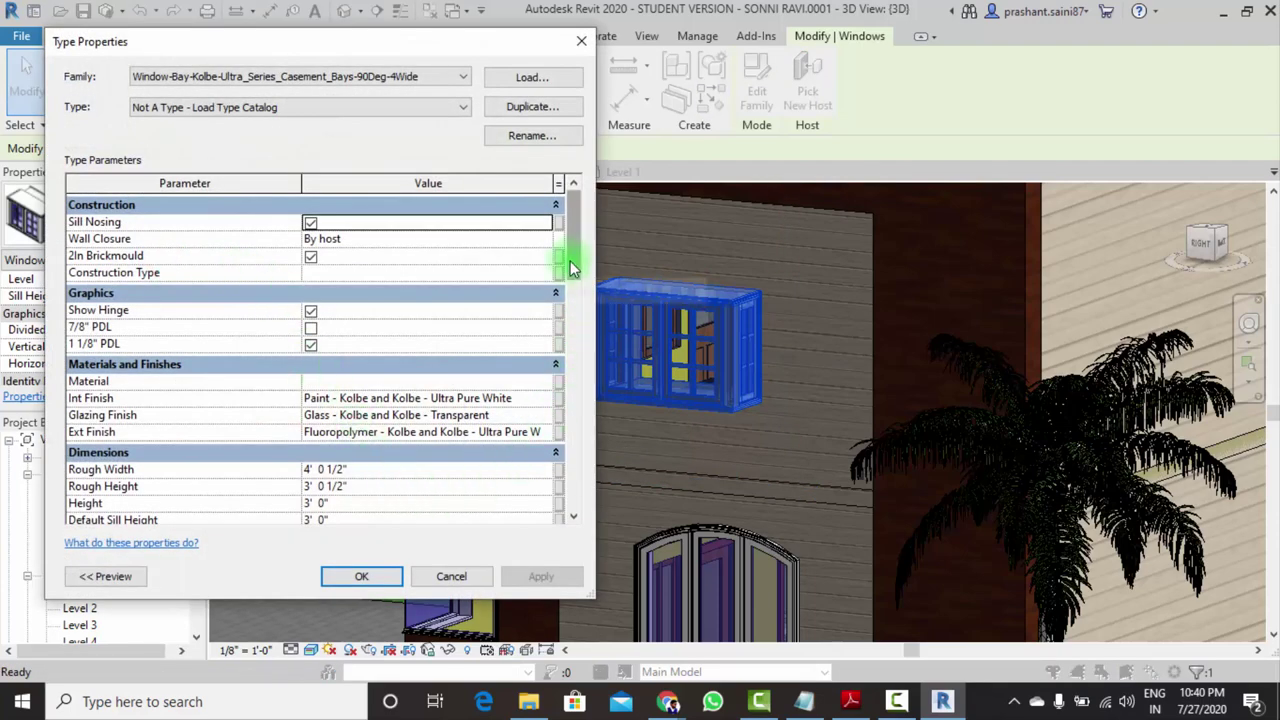
scroll(572, 298, "down", 1)
scroll(566, 300, "down", 2)
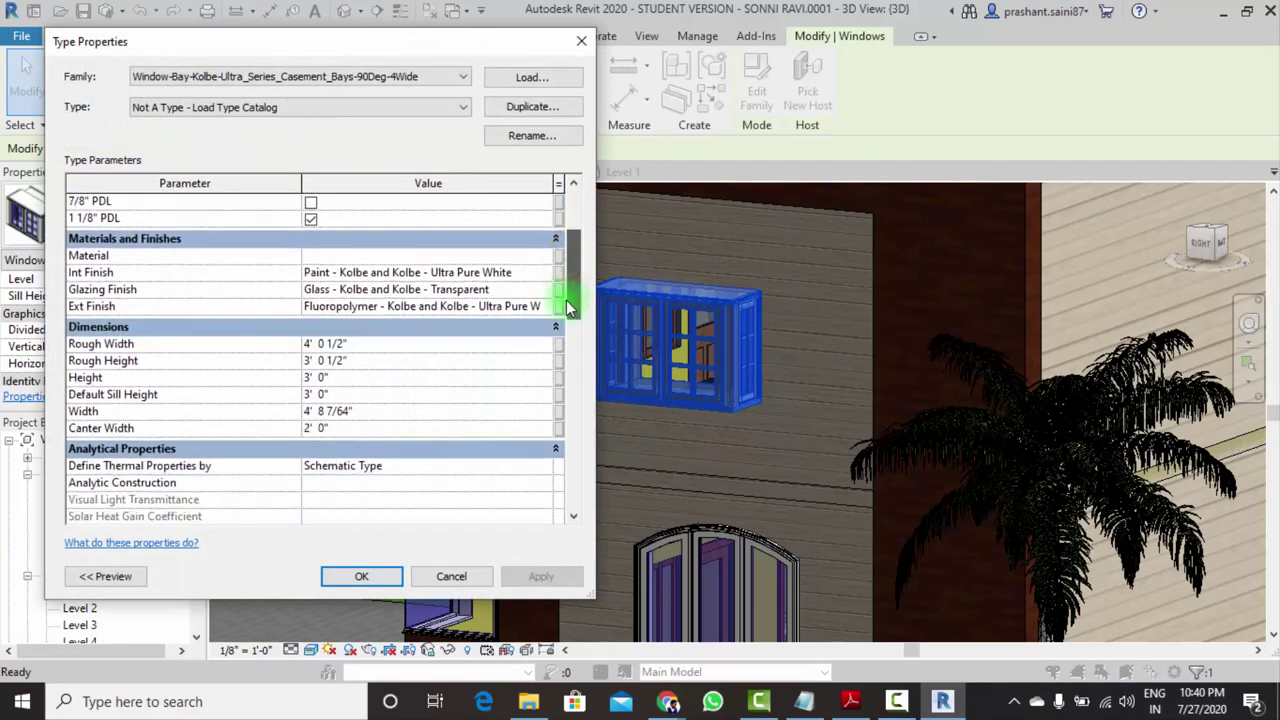
left_click(360, 386)
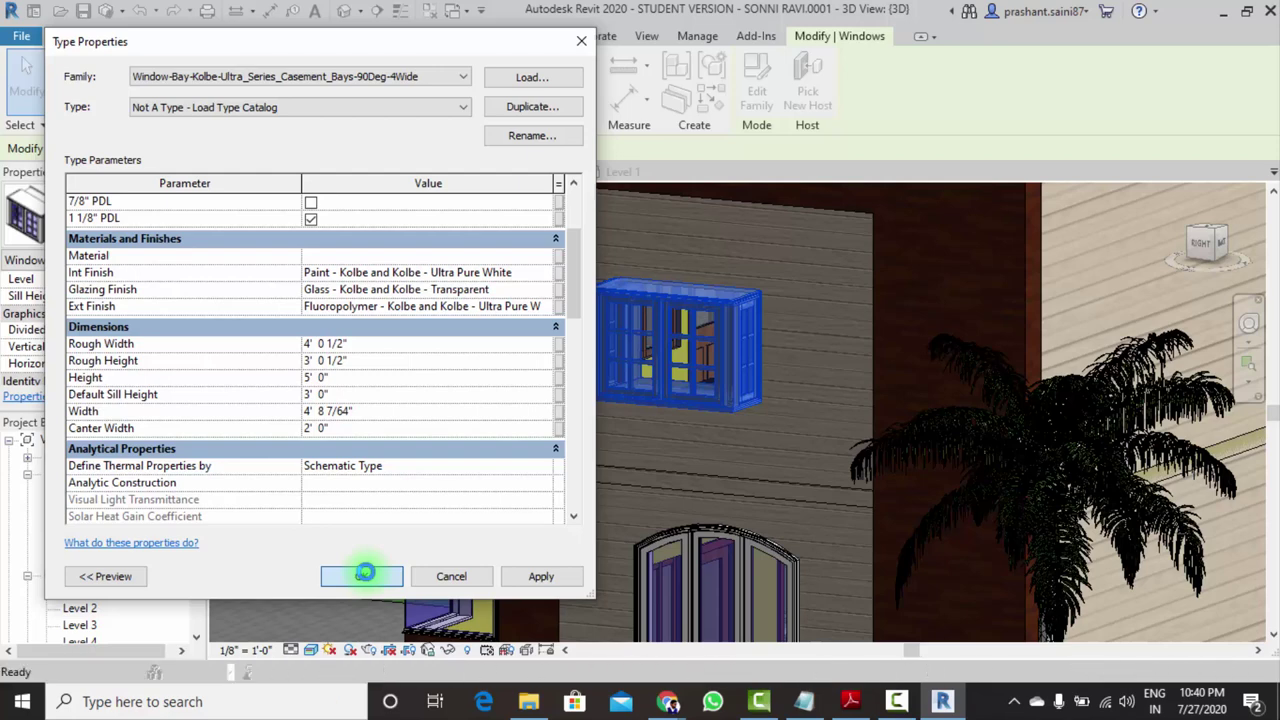
Close the bay window's Type Properties and zoom around the 3D view
key("Escape")
scroll(366, 572, "down", 5)
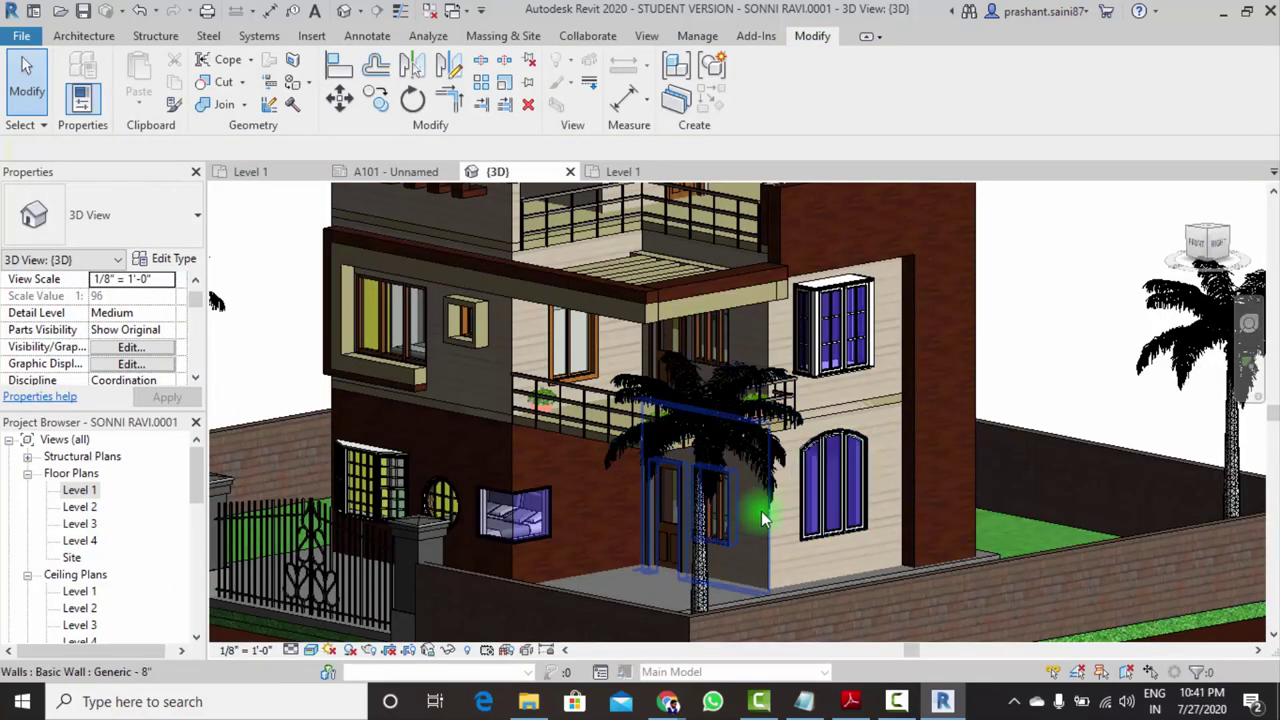
scroll(553, 513, "up", 2)
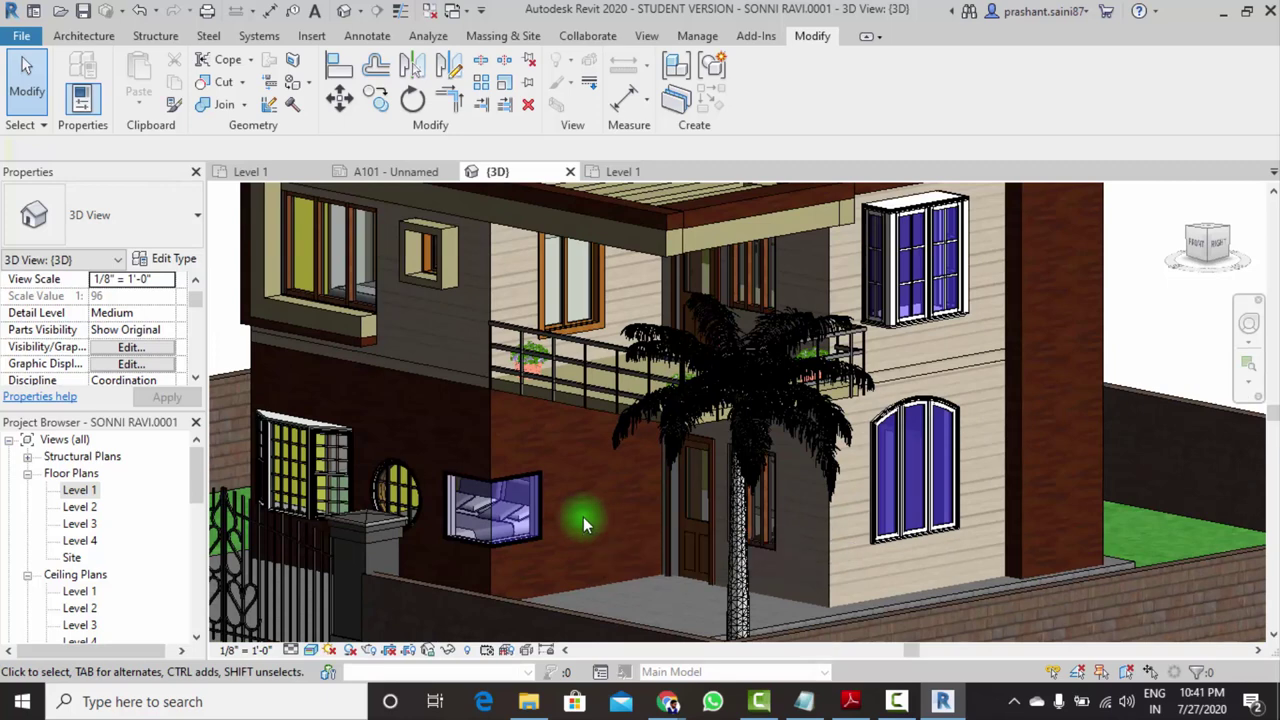
scroll(576, 460, "down", 2)
scroll(600, 470, "down", 2)
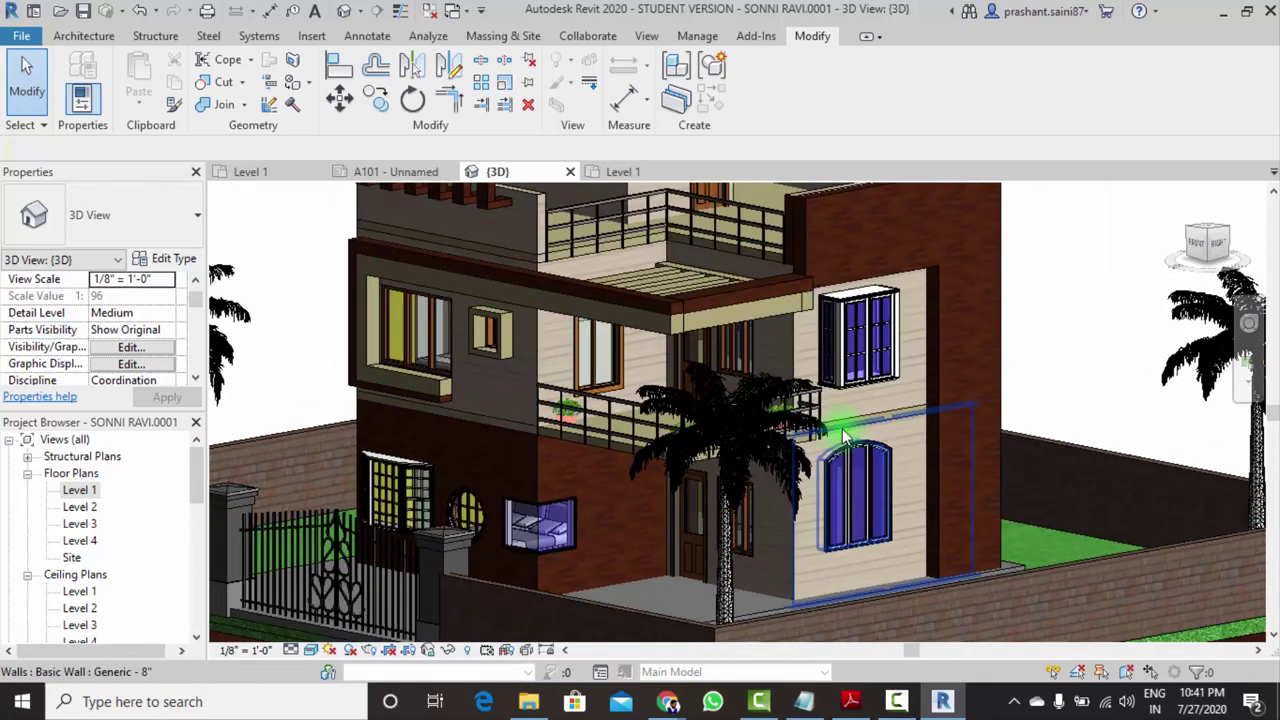
scroll(549, 471, "up", 2)
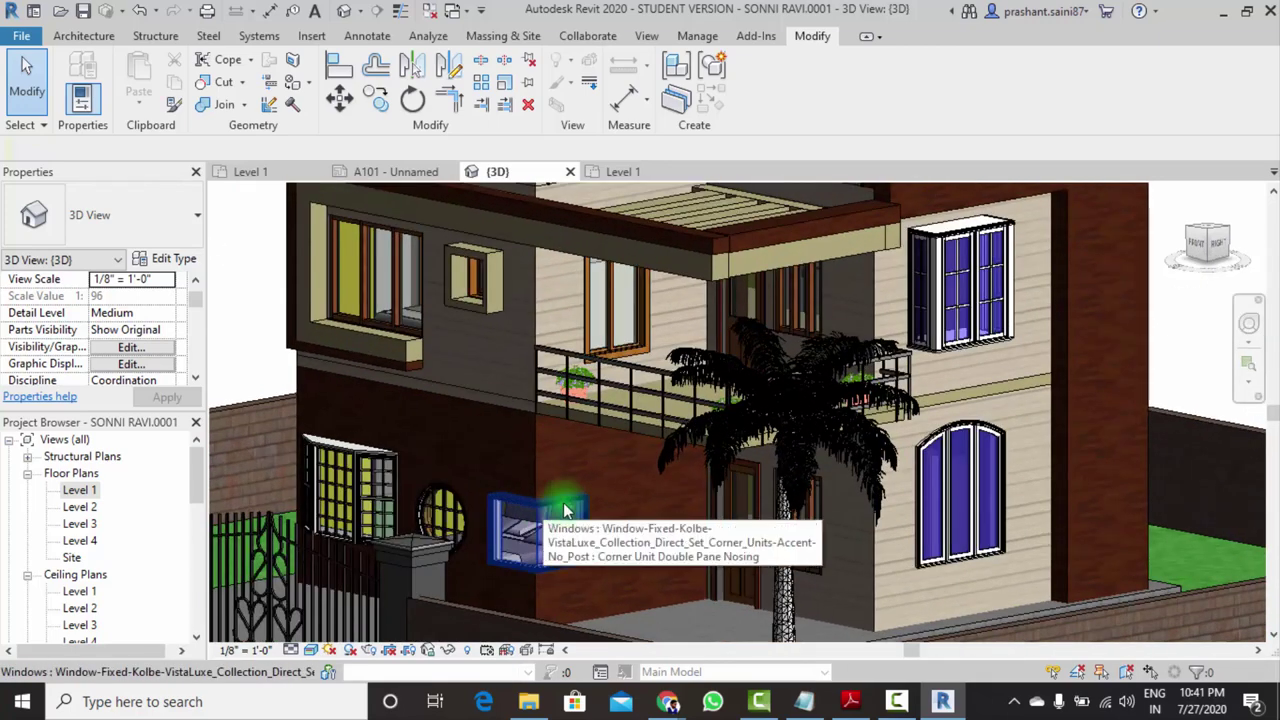
Pan across the house front and select the upper-floor M_Sliding with Trim window
middle_click_drag(626, 500, 600, 471)
scroll(600, 471, "up", 1)
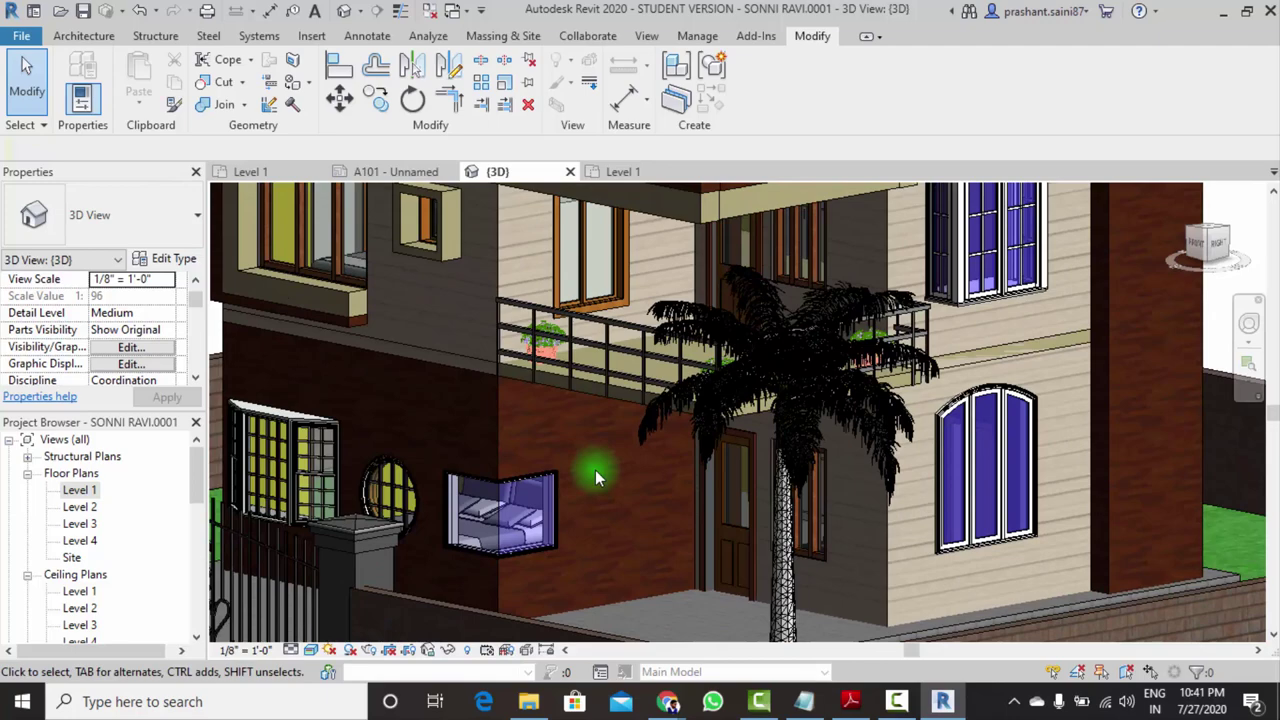
scroll(574, 453, "down", 2)
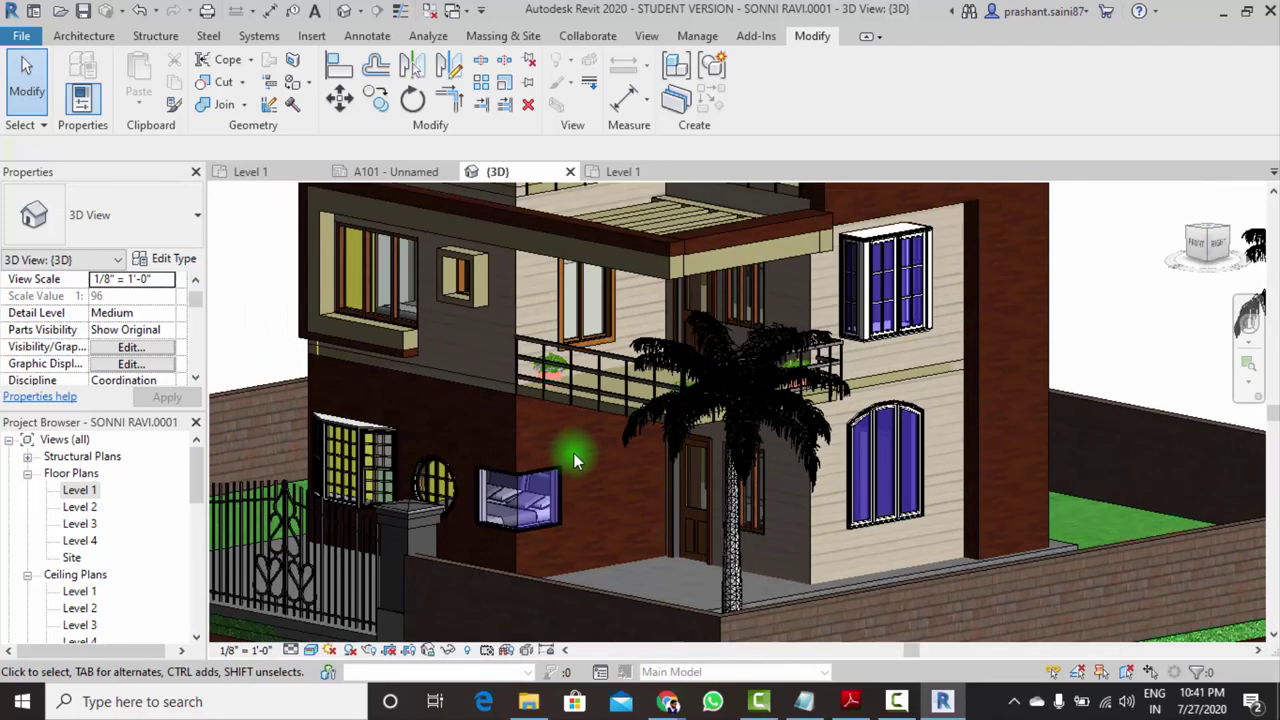
scroll(686, 430, "down", 1)
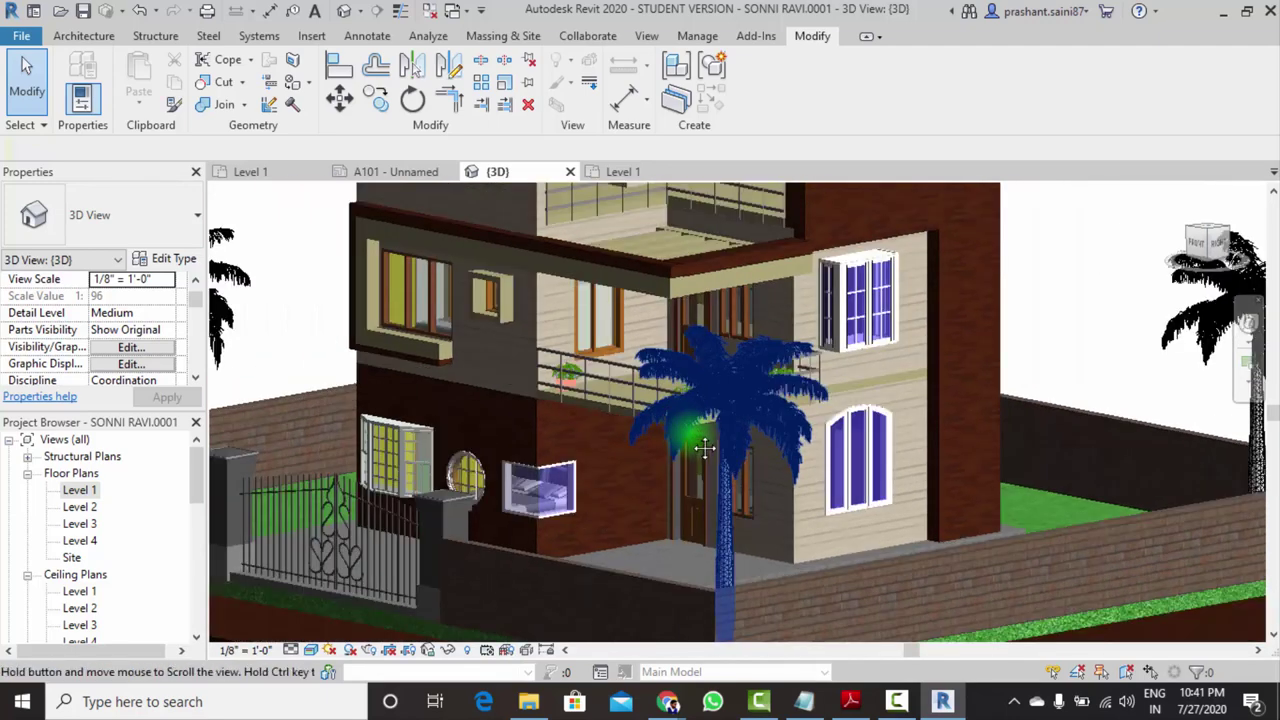
scroll(572, 490, "up", 1)
scroll(523, 494, "up", 1)
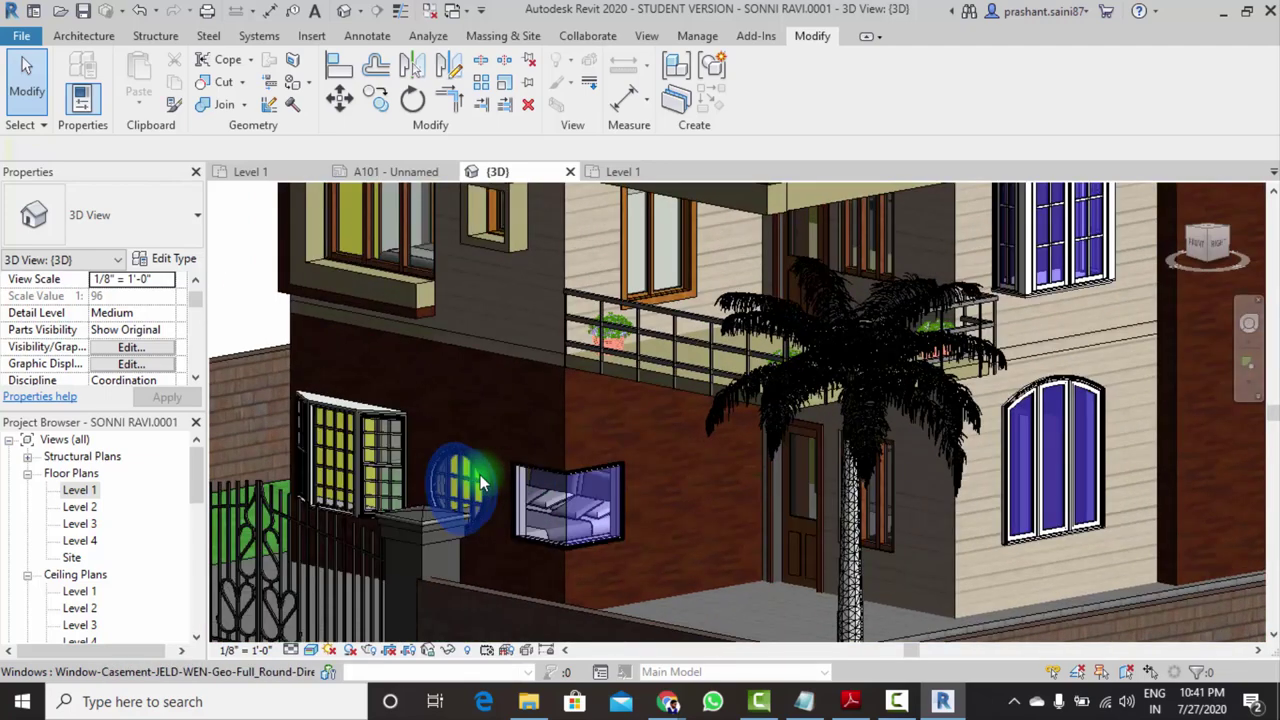
scroll(480, 483, "up", 1)
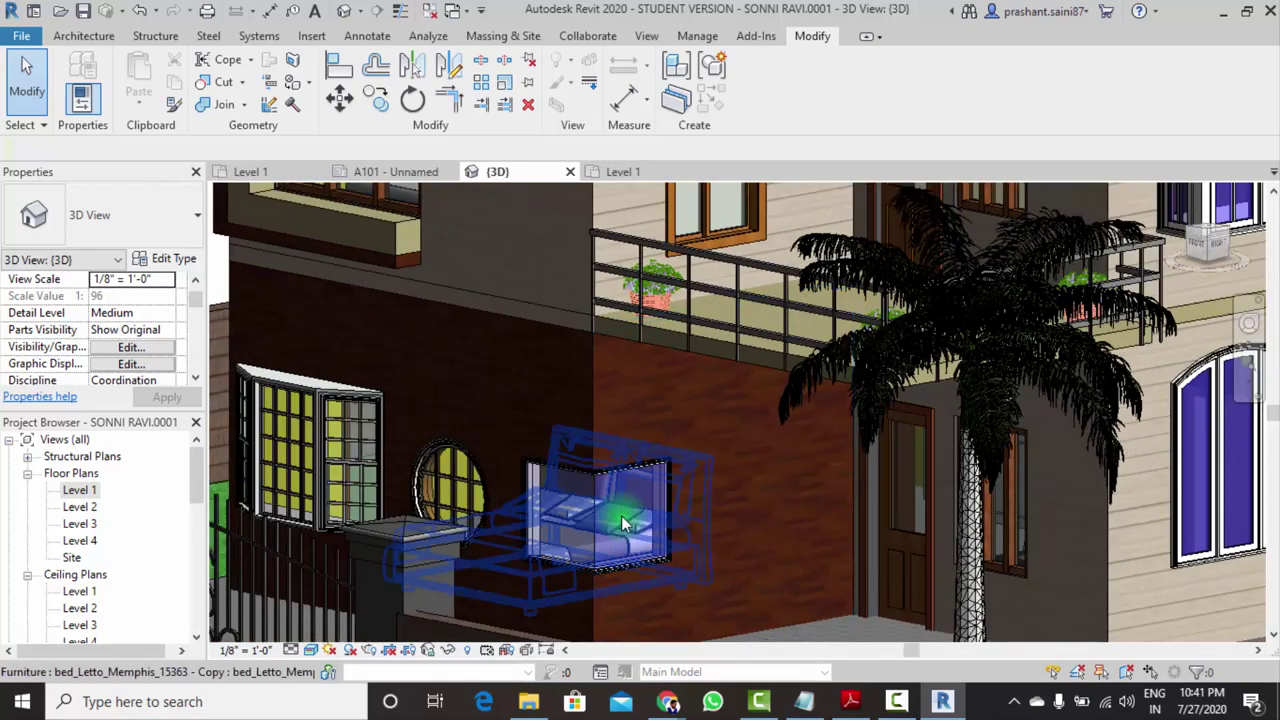
scroll(622, 522, "down", 1)
scroll(686, 523, "down", 1)
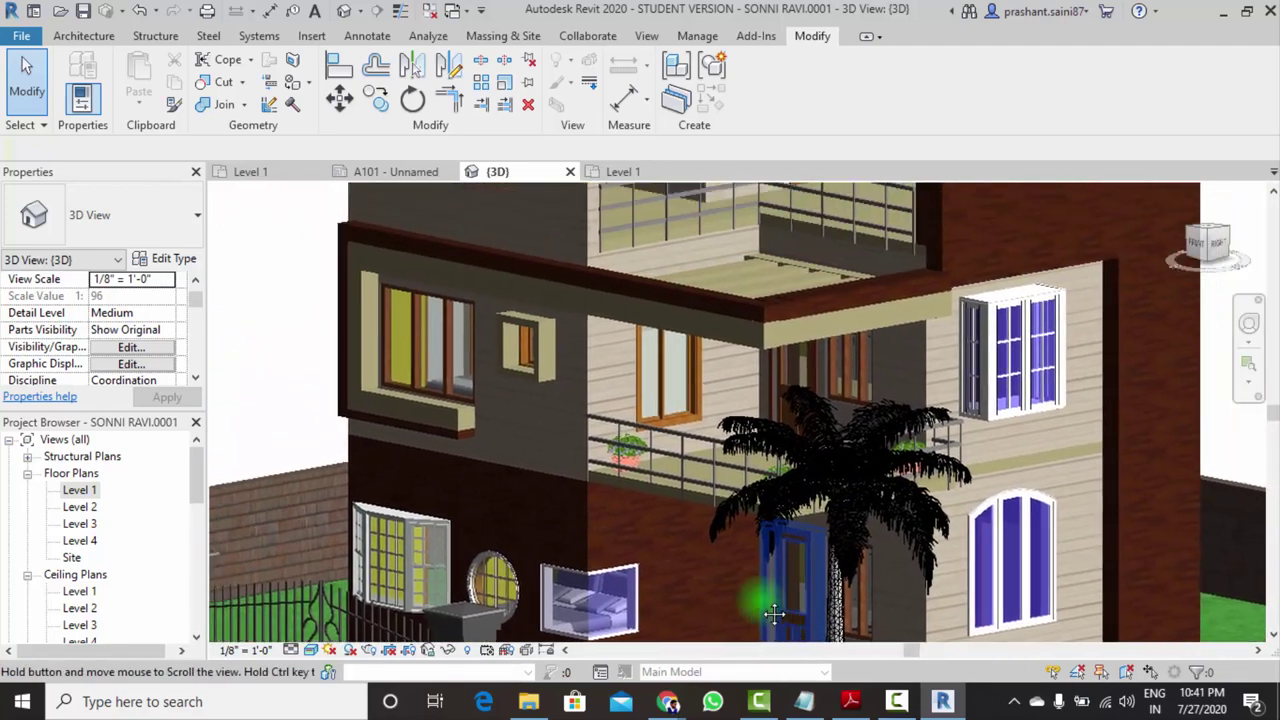
scroll(700, 450, "down", 1)
left_click(678, 394)
scroll(681, 390, "up", 2)
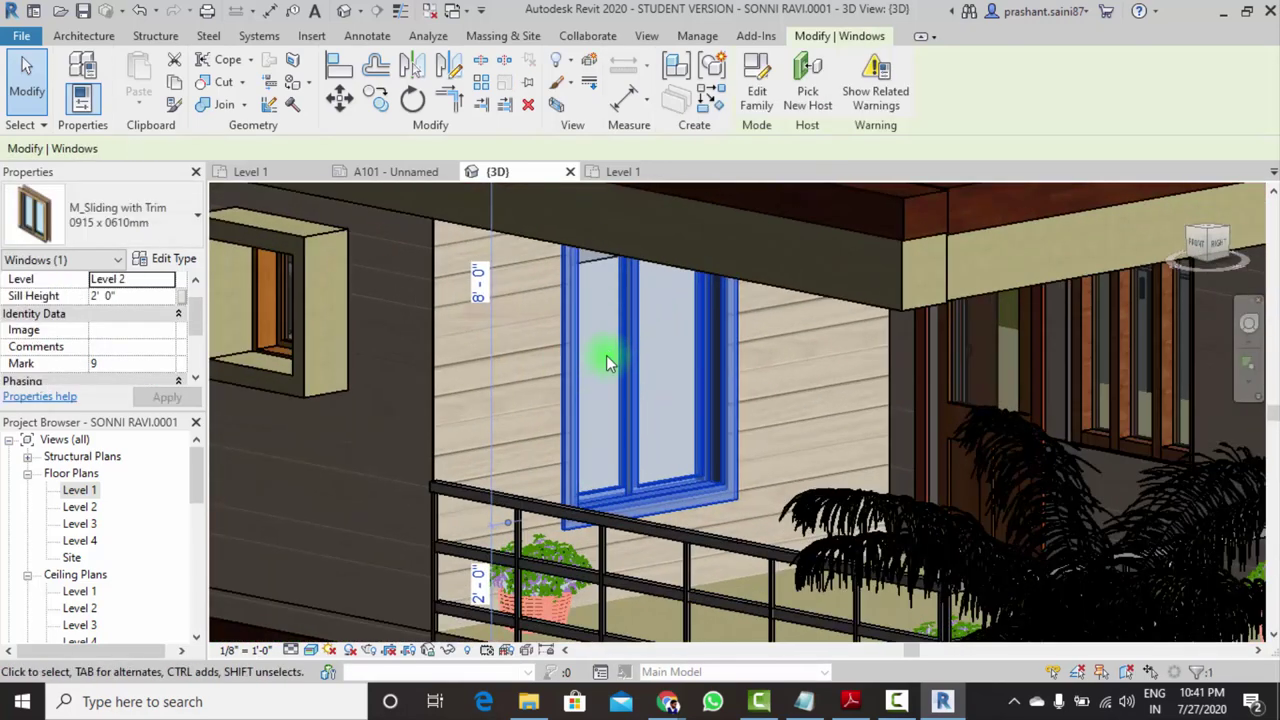
left_click(166, 258)
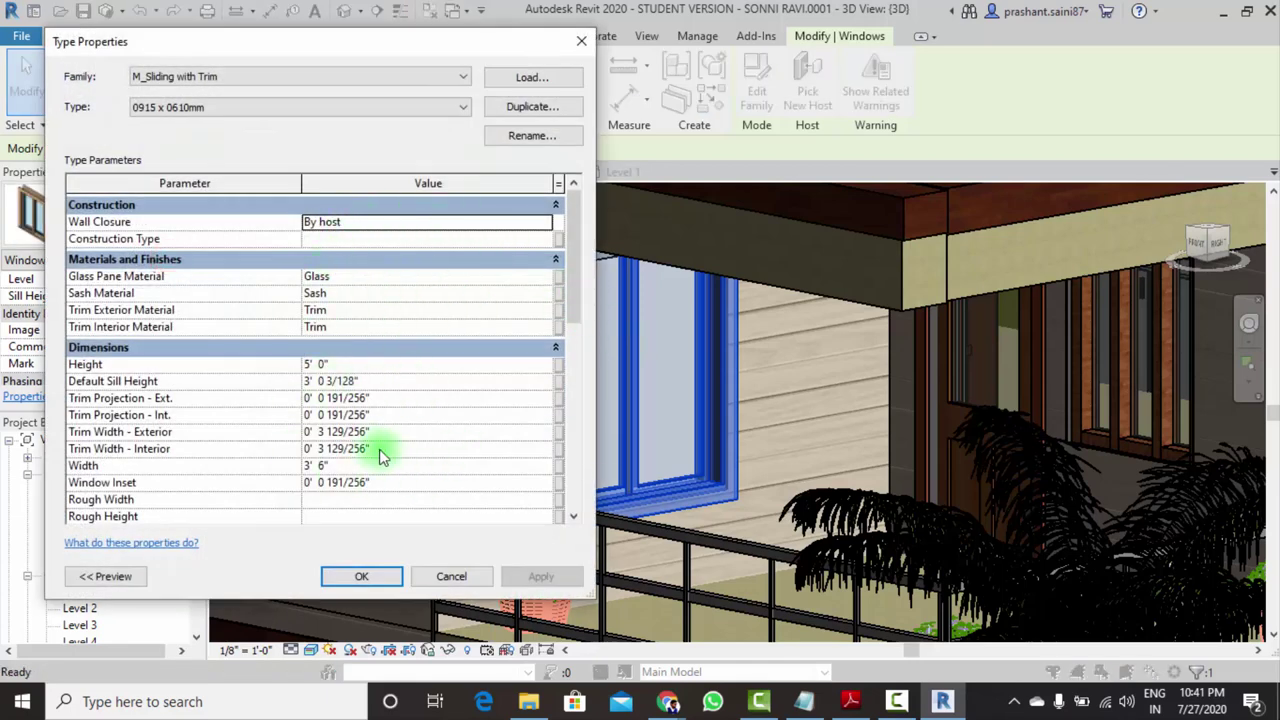
left_click_drag(575, 298, 570, 462)
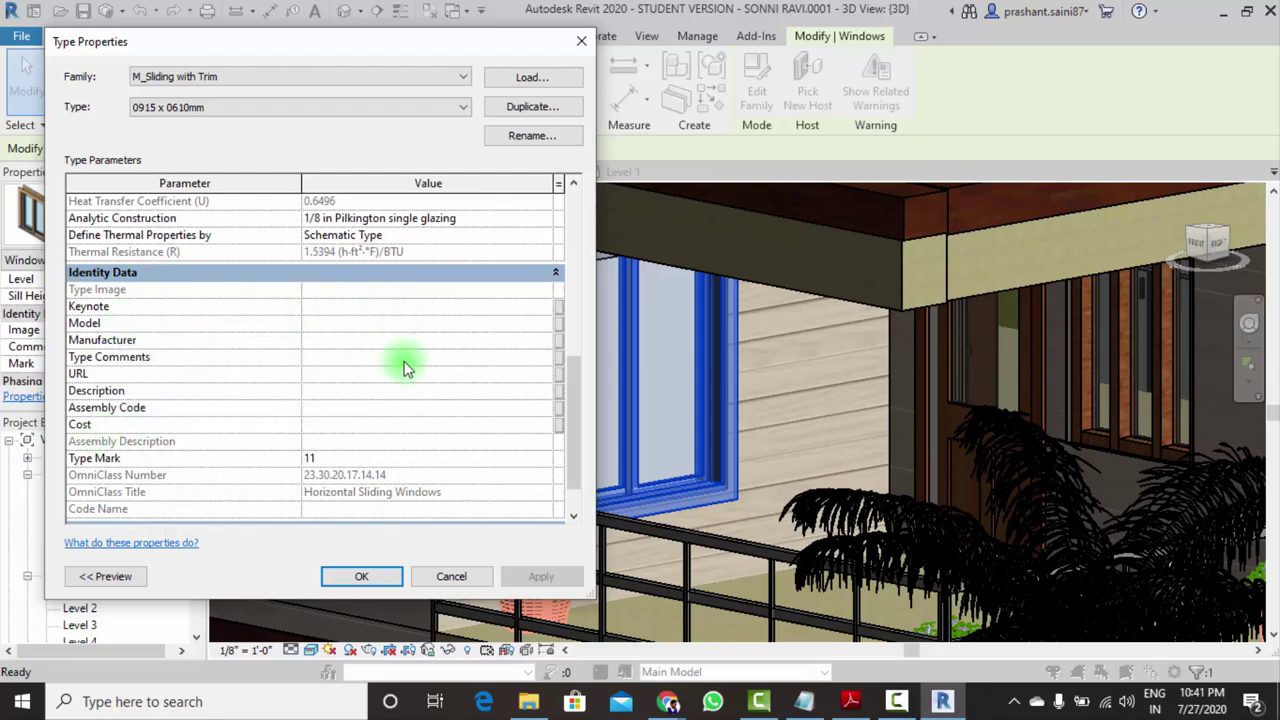
mouse_move(577, 373)
left_mouse_down()
mouse_move(571, 420)
mouse_move(570, 238)
left_mouse_up()
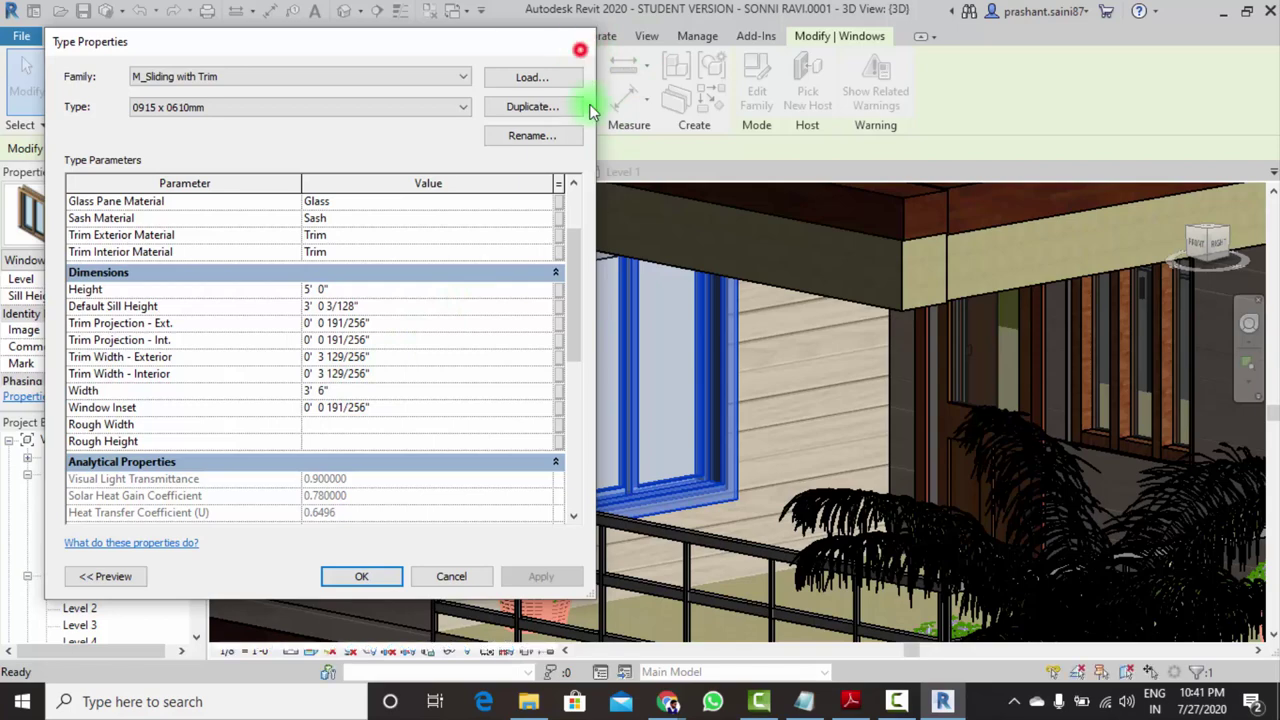
left_click(581, 42)
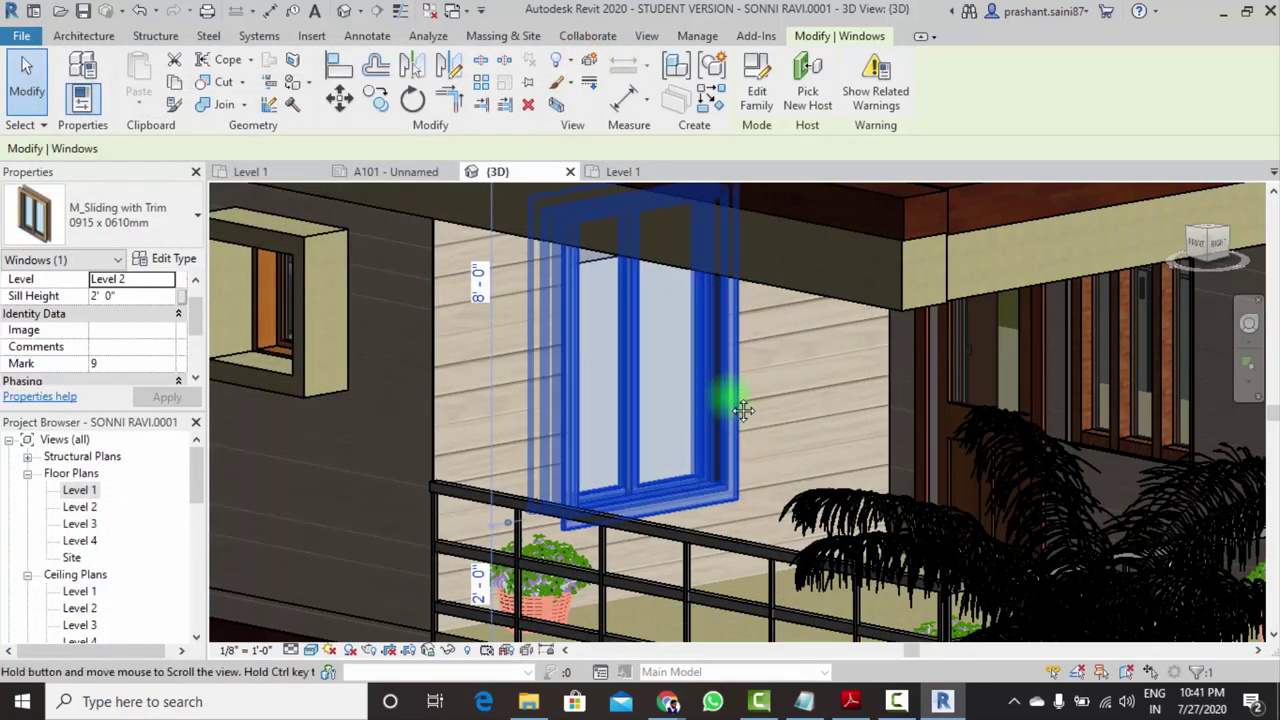
mouse_move(734, 409)
middle_mouse_down("shift")
mouse_move(713, 419)
mouse_move(720, 394)
mouse_move(738, 411)
middle_mouse_up("shift")
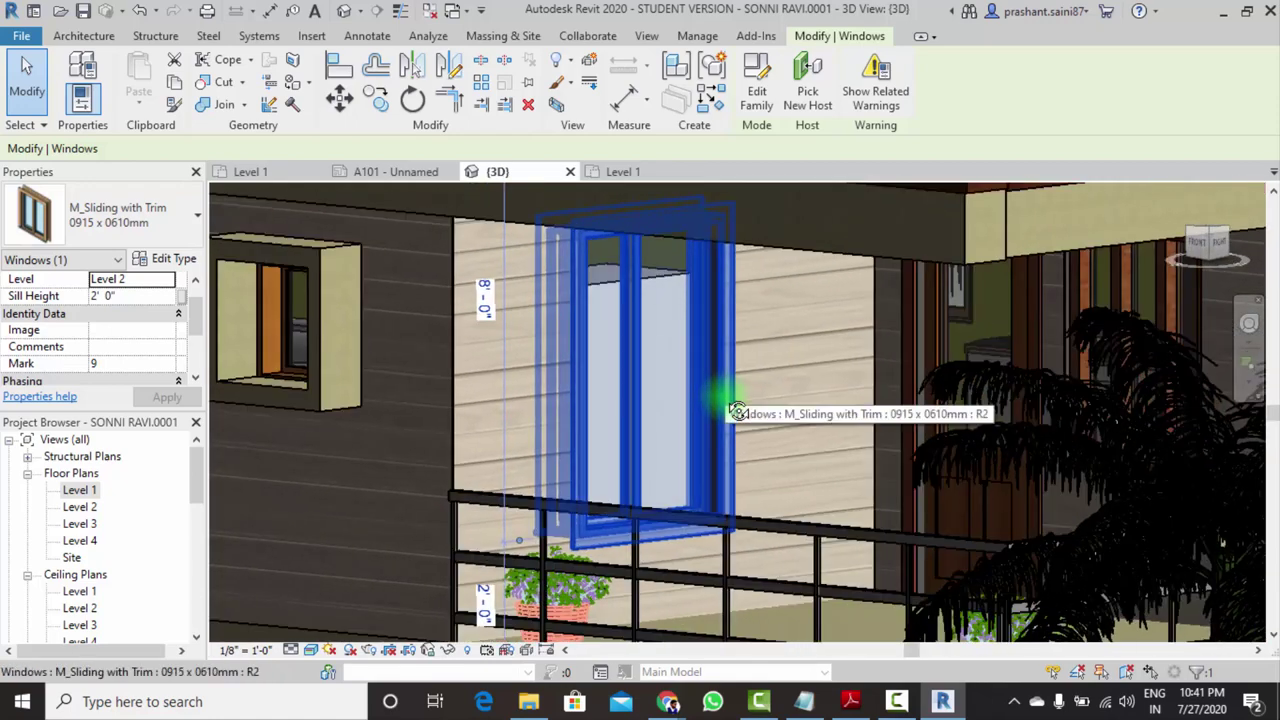
Open M_Sliding with Trim in the Family Editor, shade it Realistic, orbit it, and expand Floor Plans
left_click(748, 100)
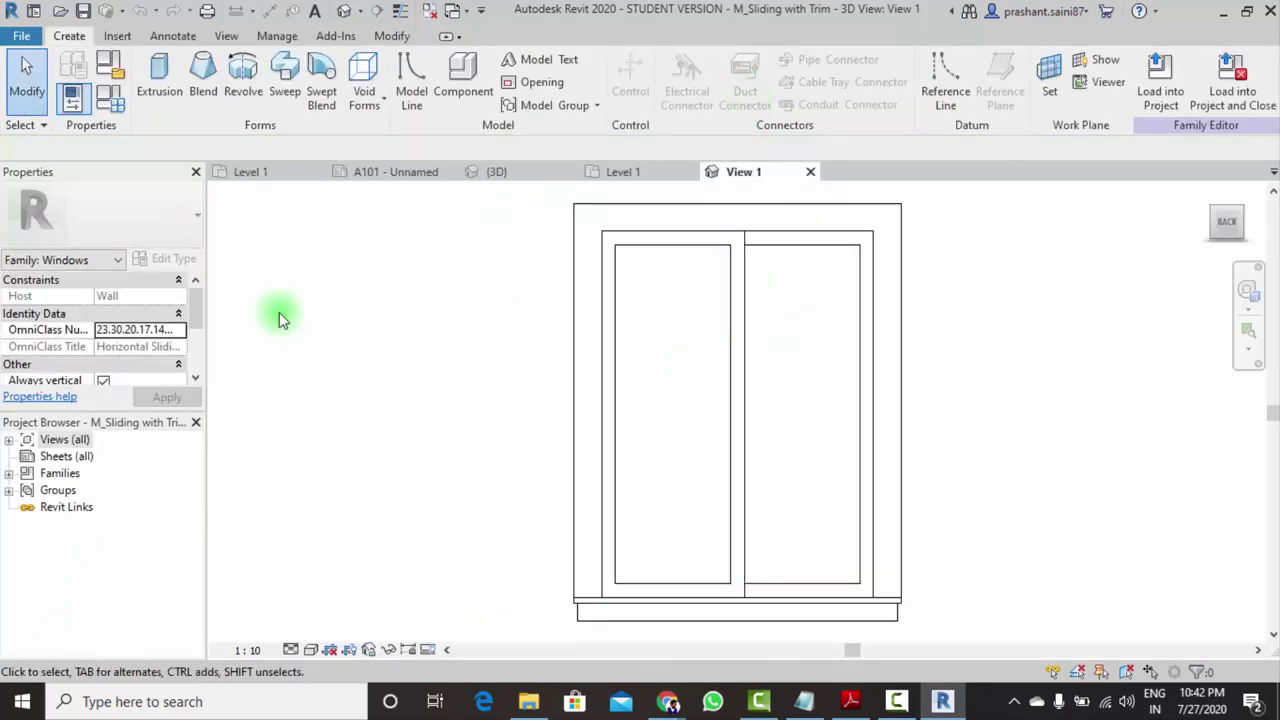
left_click(334, 608)
mouse_move(689, 368)
middle_mouse_down("shift")
mouse_move(679, 482)
mouse_move(797, 534)
mouse_move(480, 531)
mouse_move(860, 538)
middle_mouse_up("shift")
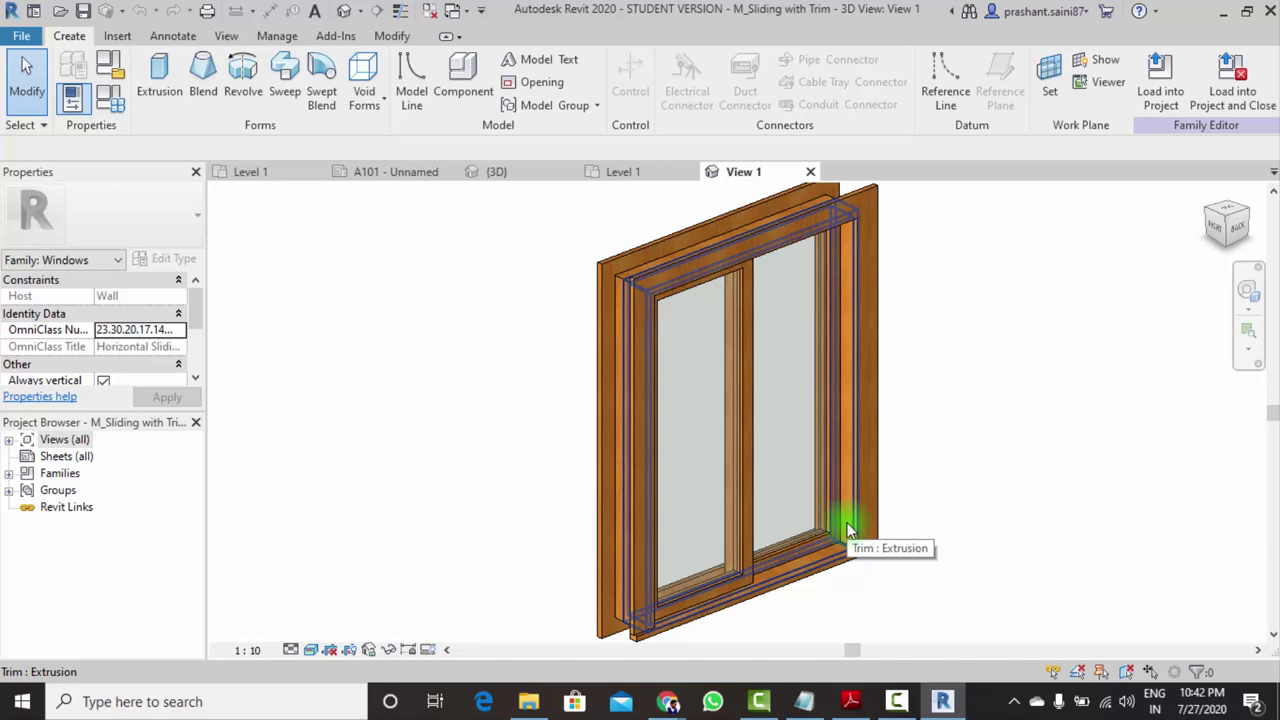
mouse_move(863, 508)
middle_mouse_down("shift")
mouse_move(754, 474)
mouse_move(820, 486)
mouse_move(820, 423)
mouse_move(786, 429)
mouse_move(523, 296)
middle_mouse_up("shift")
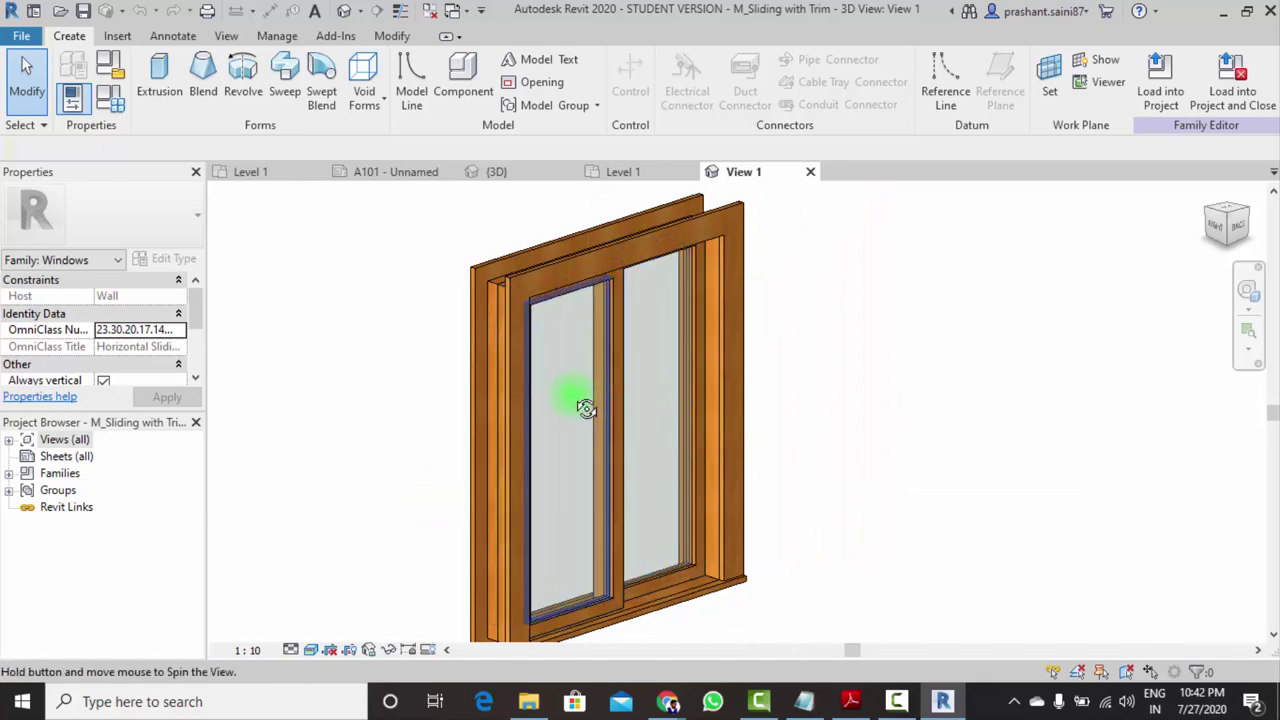
mouse_move(586, 406)
middle_mouse_down("shift")
mouse_move(529, 411)
mouse_move(581, 433)
mouse_move(591, 517)
mouse_move(629, 443)
mouse_move(771, 286)
mouse_move(662, 279)
mouse_move(537, 349)
mouse_move(583, 483)
middle_mouse_up("shift")
mouse_move(686, 583)
middle_mouse_down("shift")
mouse_move(457, 629)
mouse_move(525, 622)
mouse_move(634, 654)
mouse_move(720, 546)
middle_mouse_up("shift")
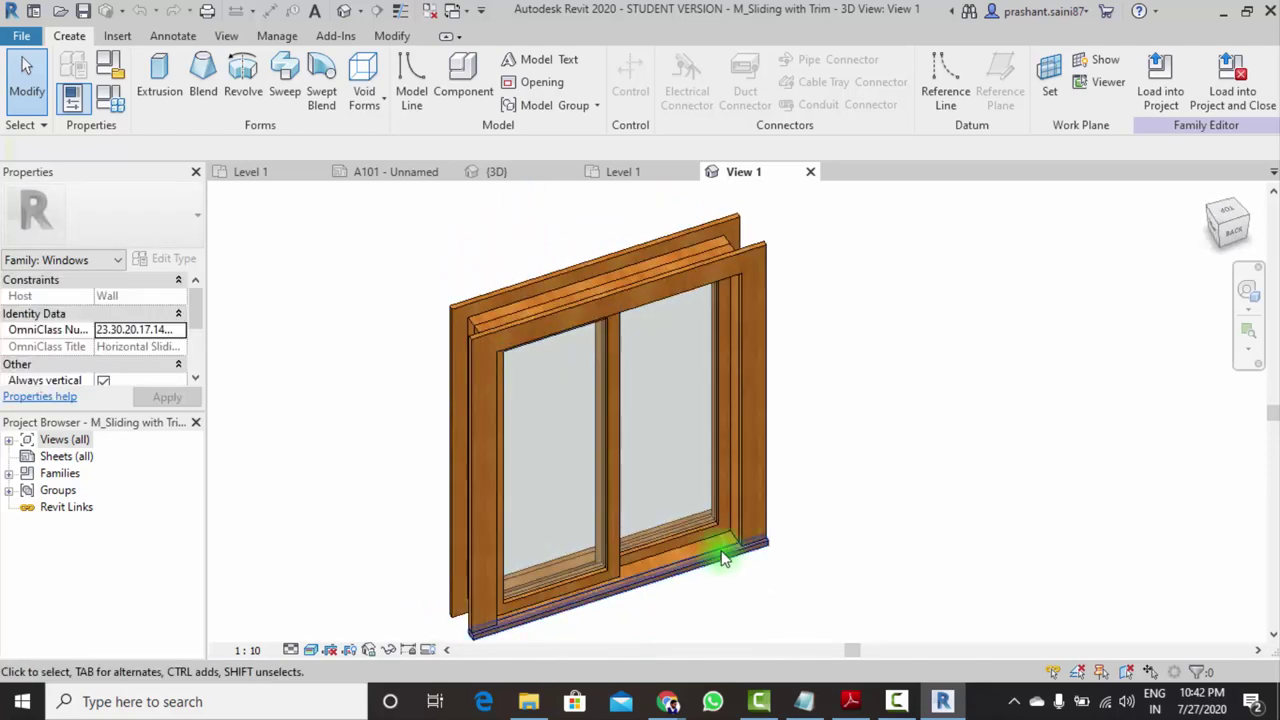
double_click(66, 445)
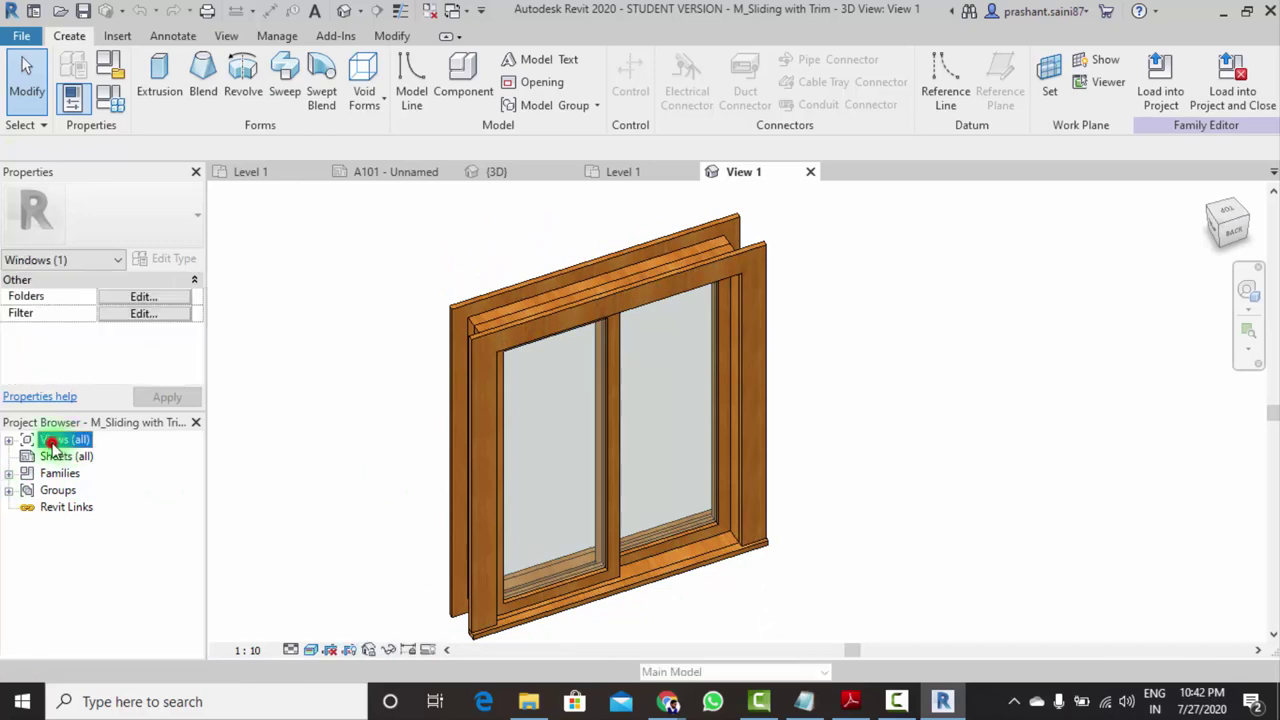
double_click(62, 460)
In the Floor Line plan, select the window panel's frame extrusion and symbolic lines
double_click(80, 474)
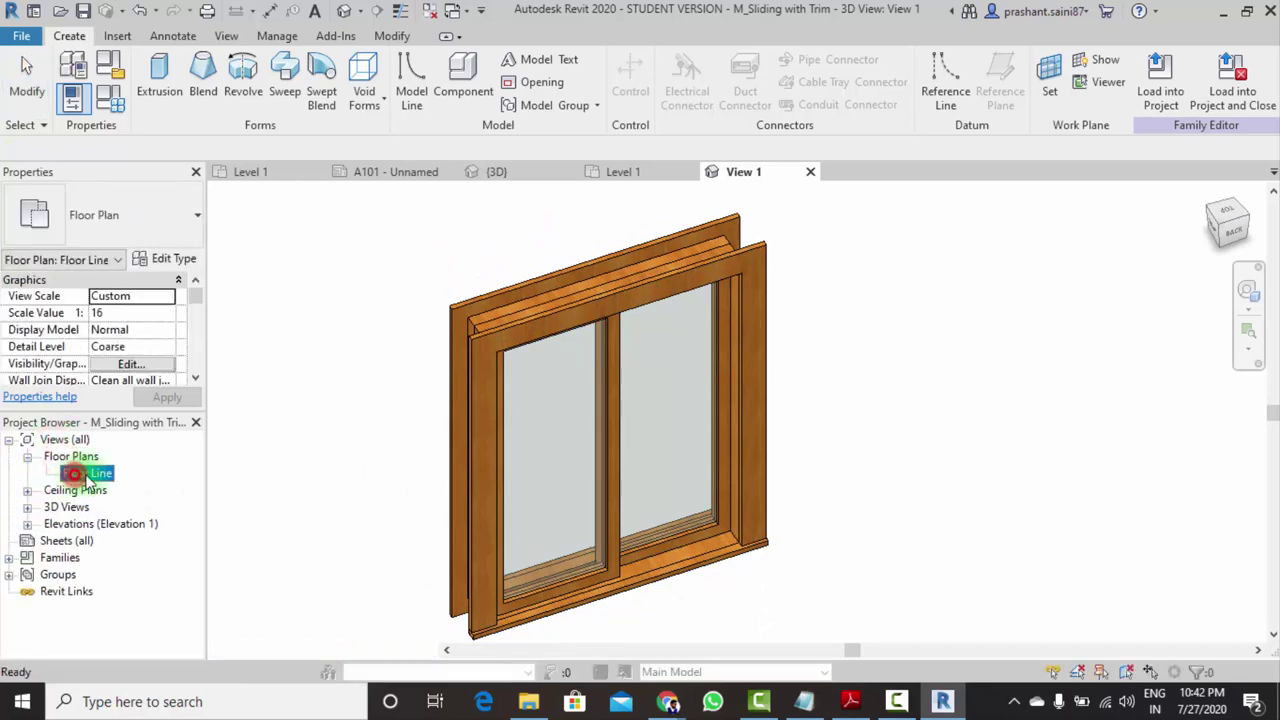
scroll(816, 410, "up", 3)
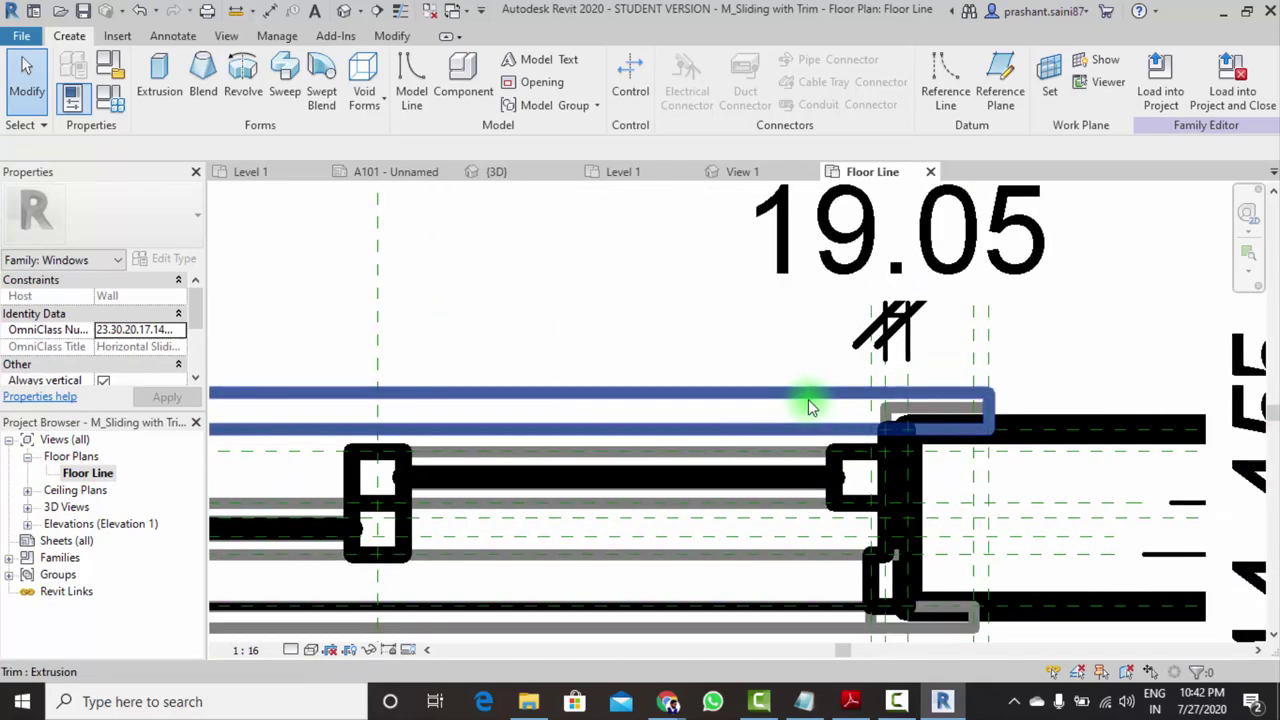
left_click(621, 470)
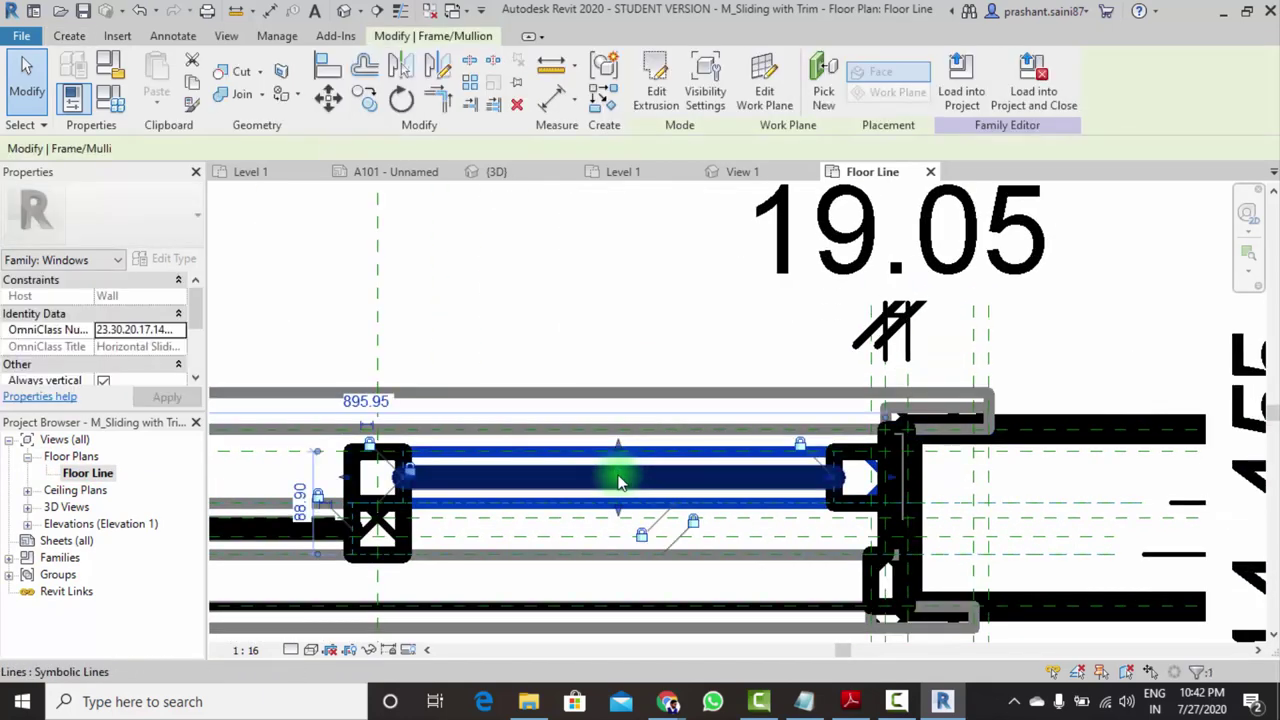
left_click(620, 469, "ctrl")
scroll(620, 465, "down", 1)
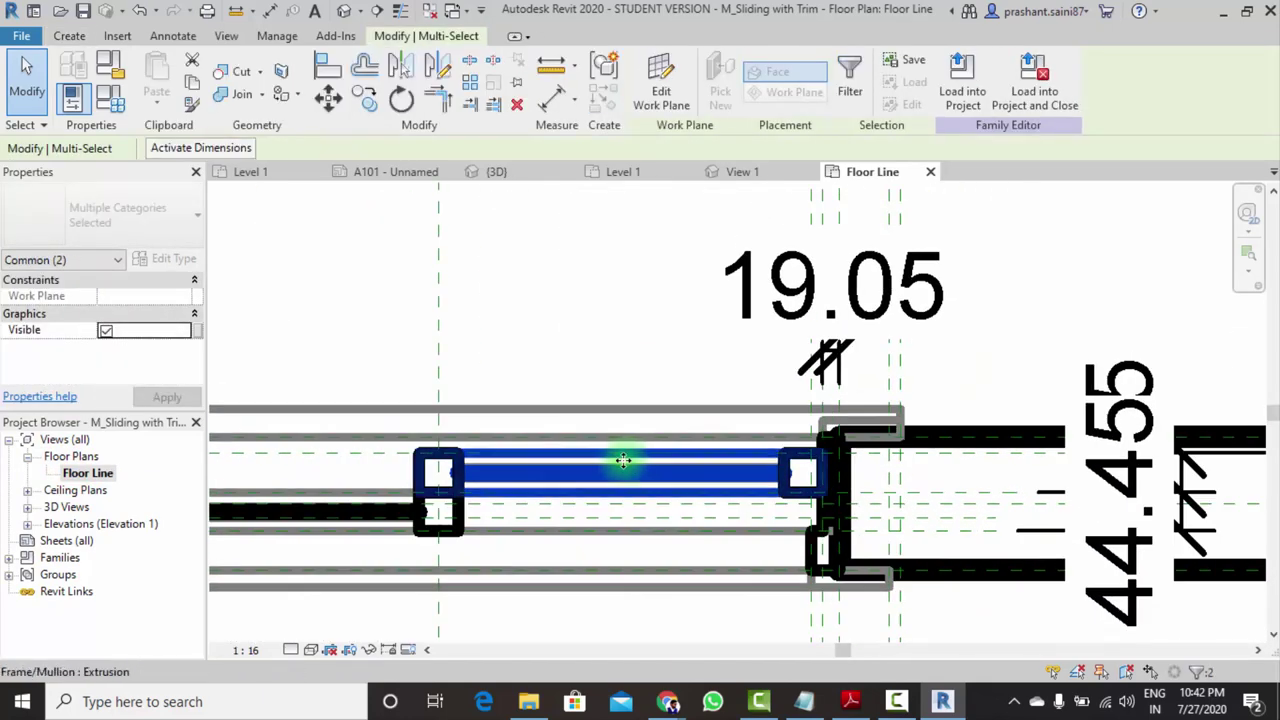
scroll(714, 486, "down", 1)
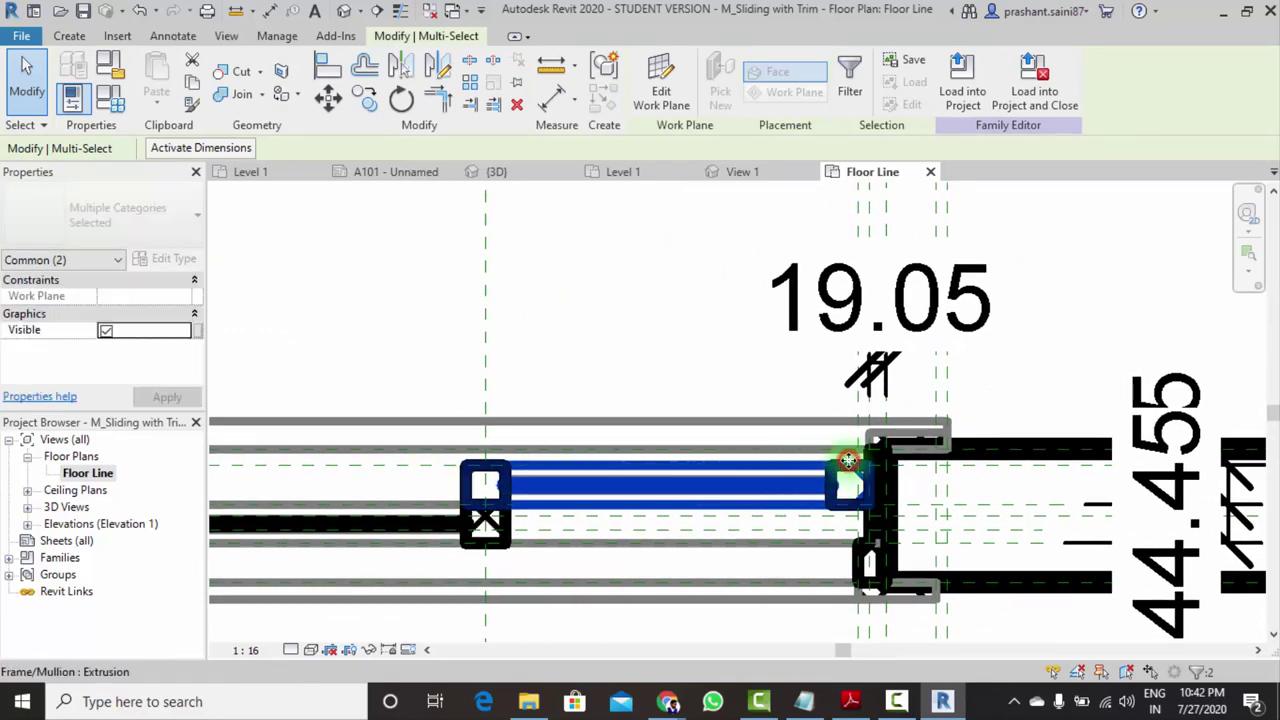
scroll(760, 480, "down", 1)
scroll(857, 523, "up", 1)
scroll(871, 520, "up", 1)
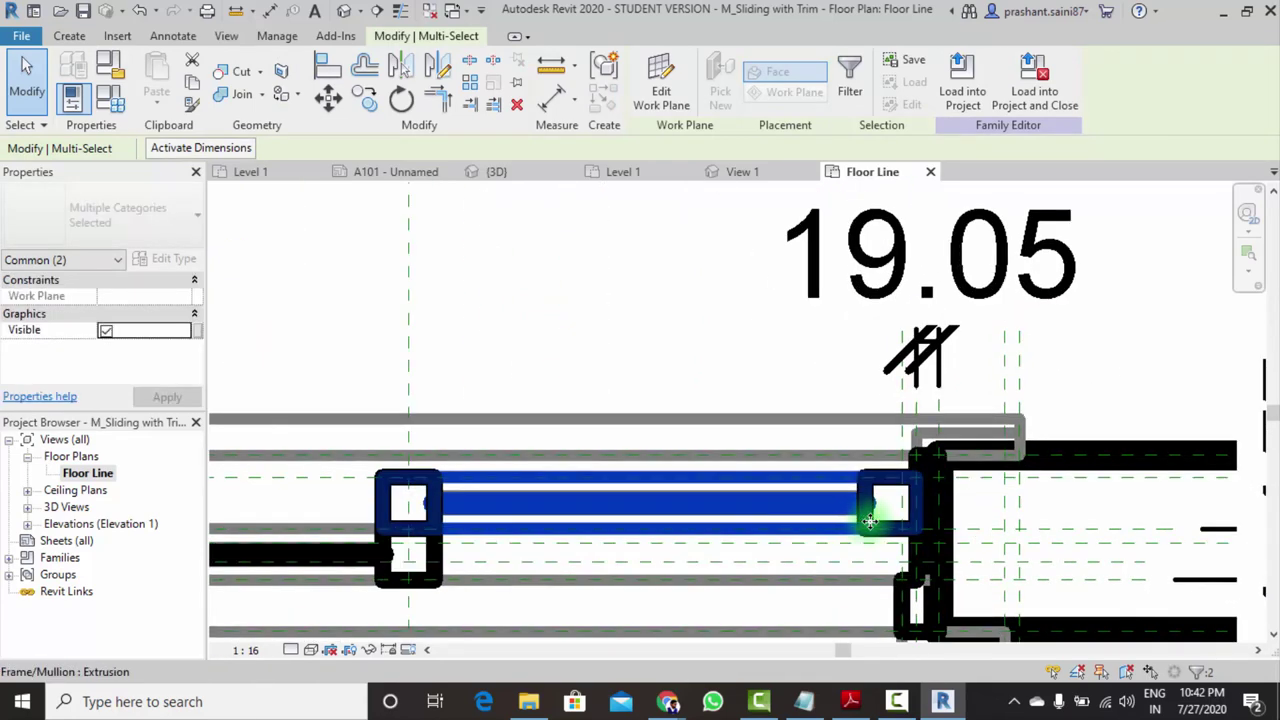
scroll(876, 530, "up", 2)
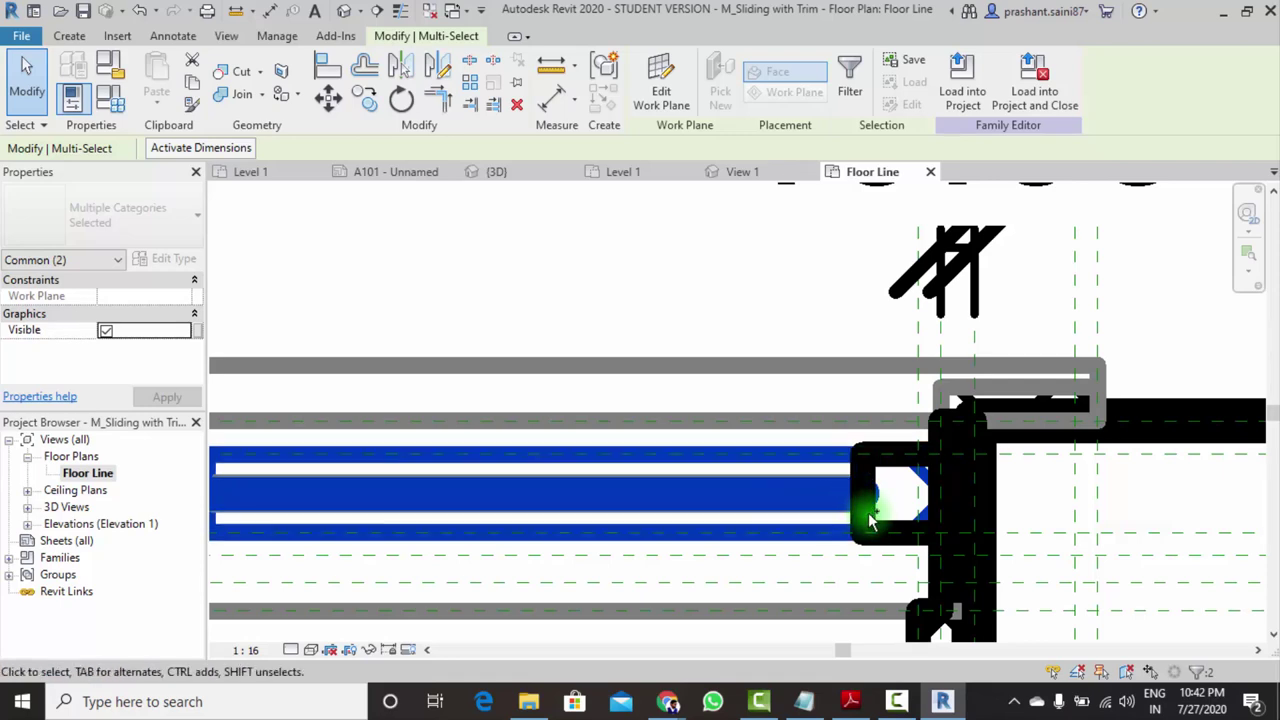
scroll(856, 512, "down", 1)
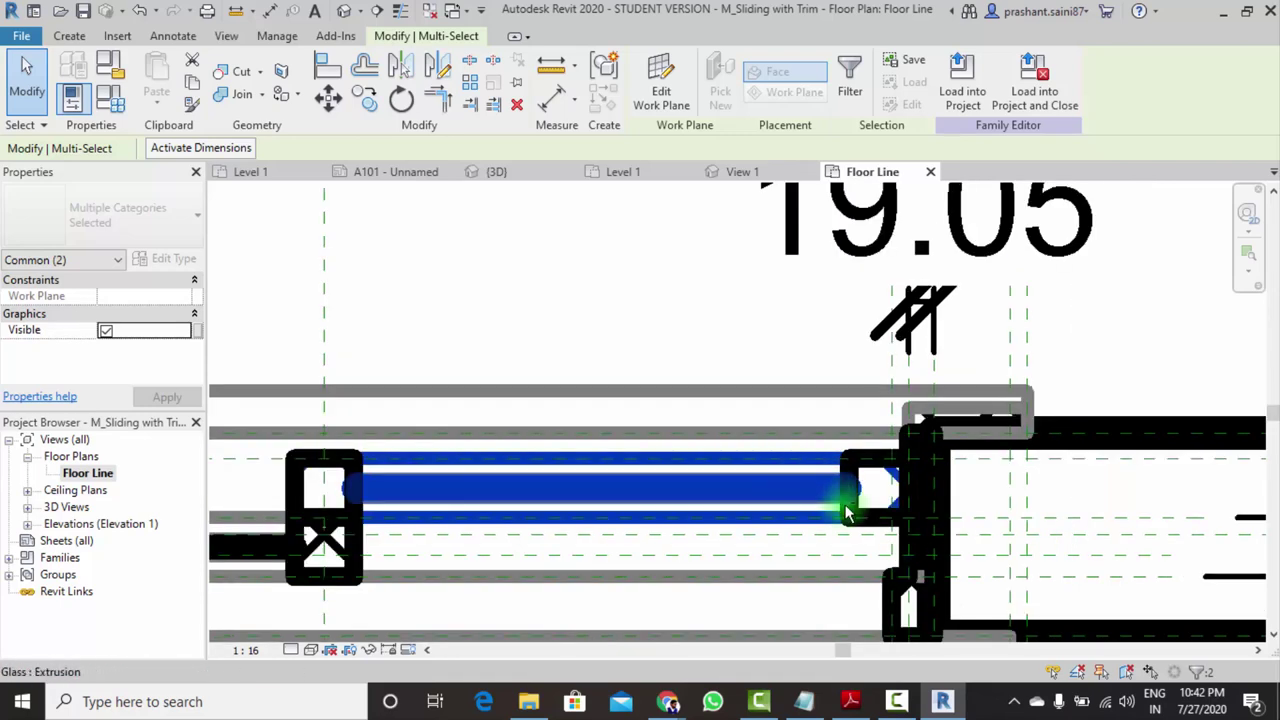
middle_click_drag(862, 480, 974, 528)
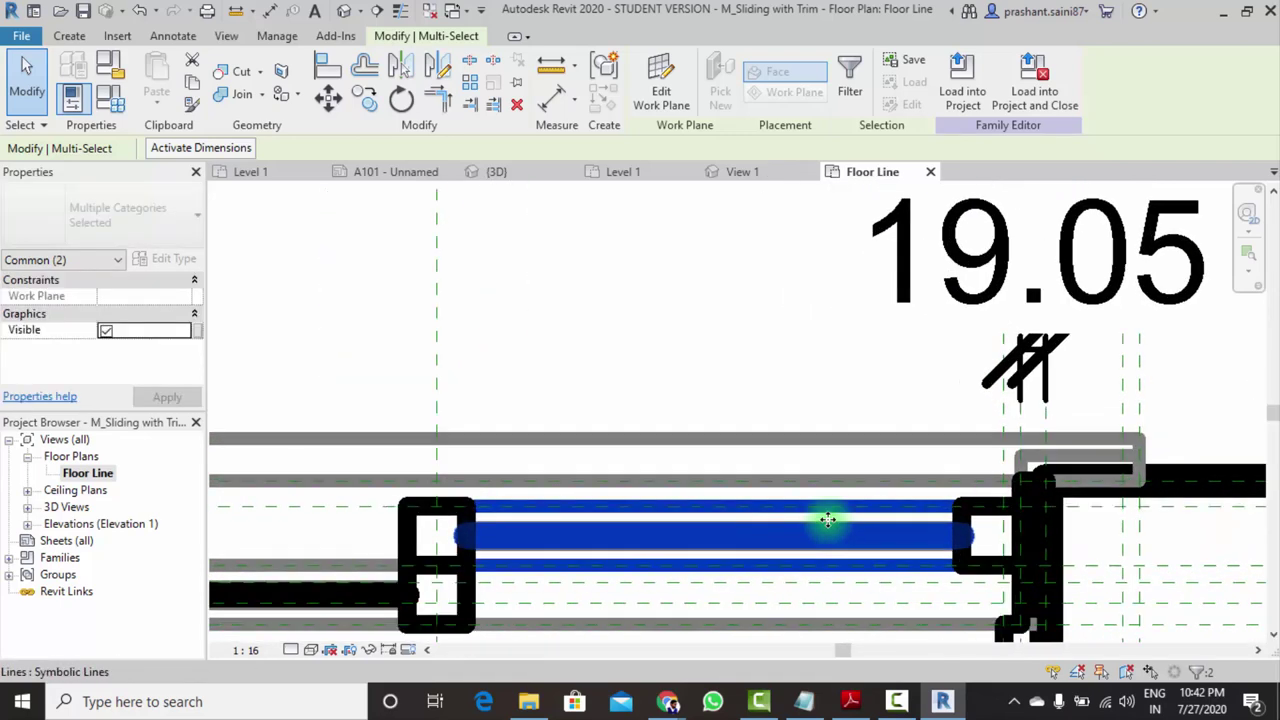
Move the selected panel elements left so the sash sits over the fixed pane
left_click(330, 97)
scroll(745, 440, "down", 1)
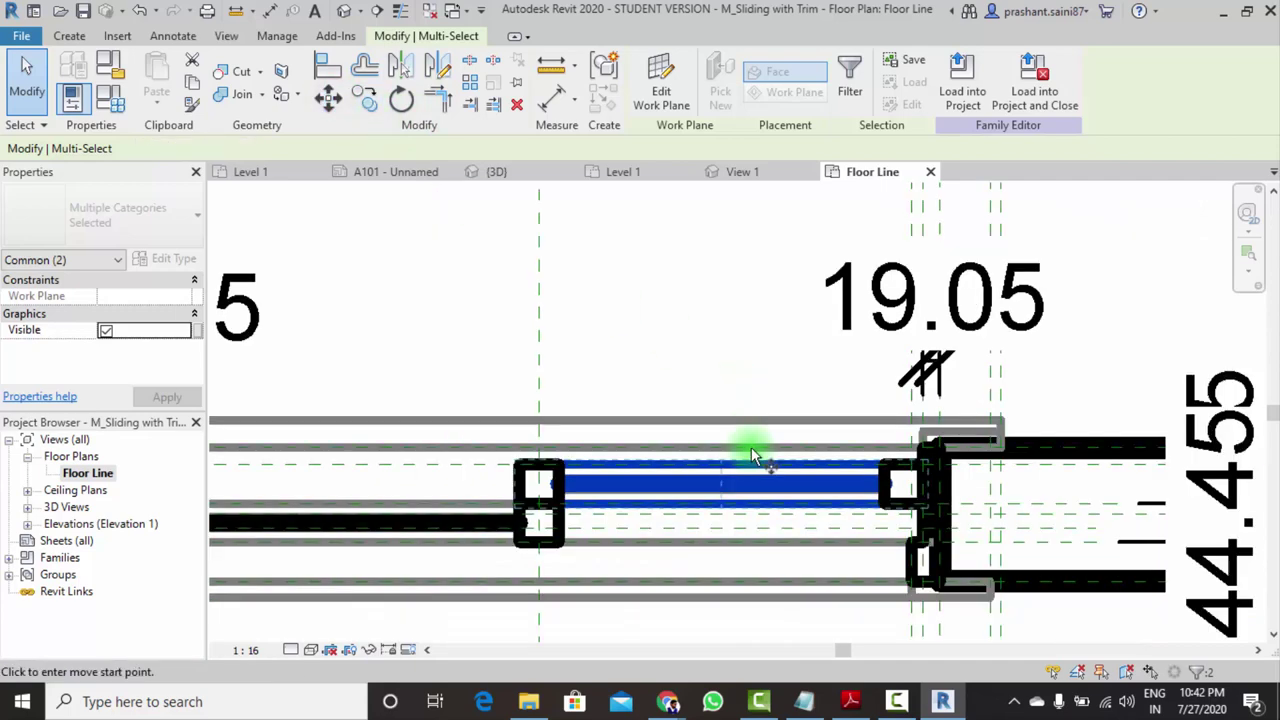
left_click(755, 489)
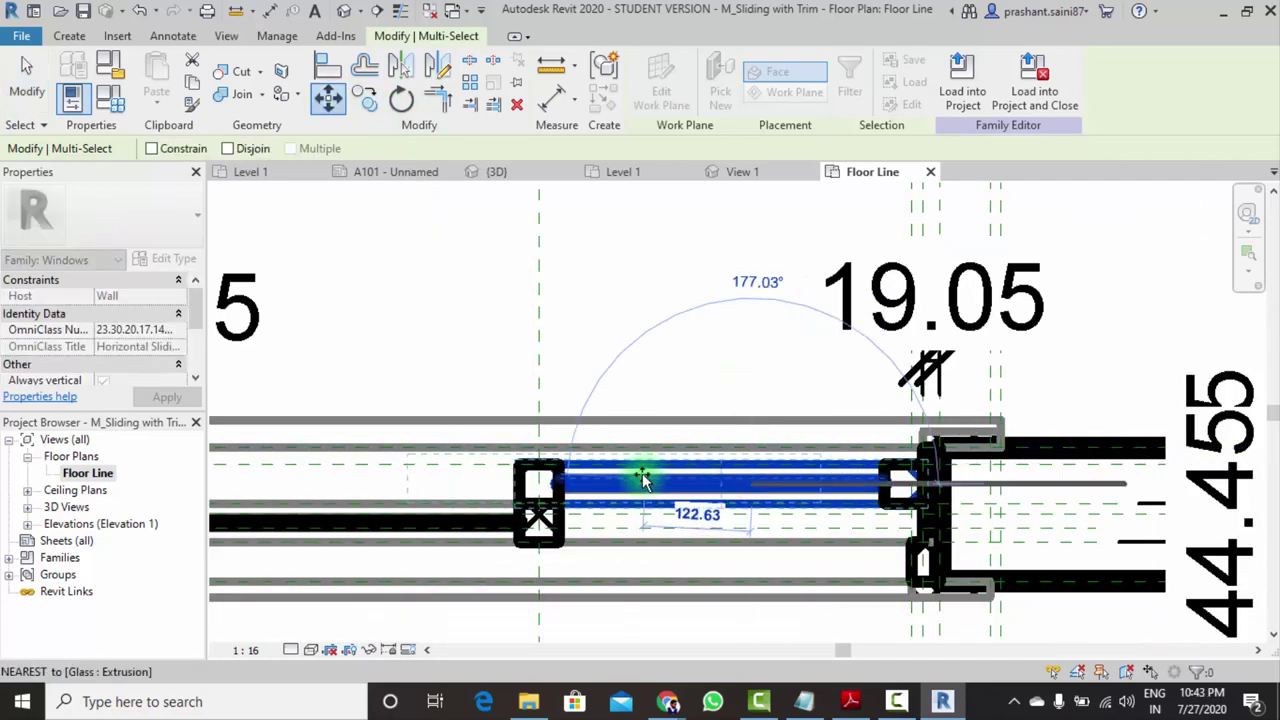
left_click(606, 479)
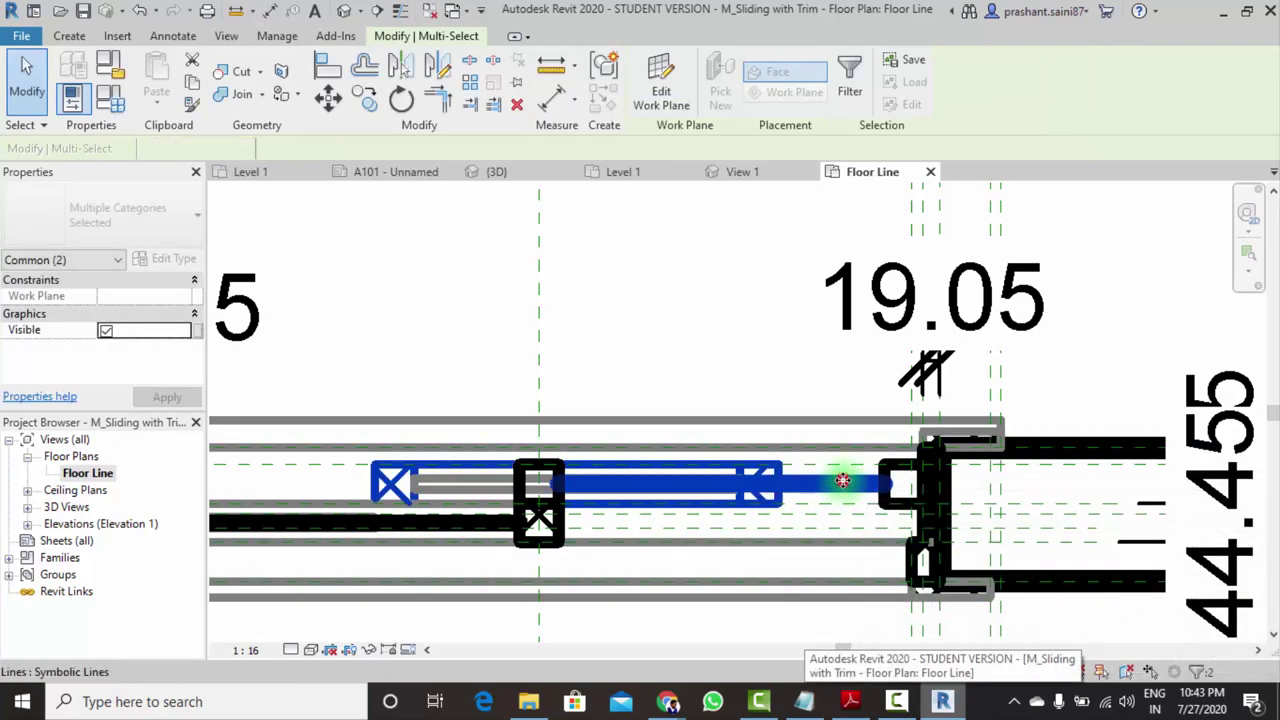
left_click(596, 290)
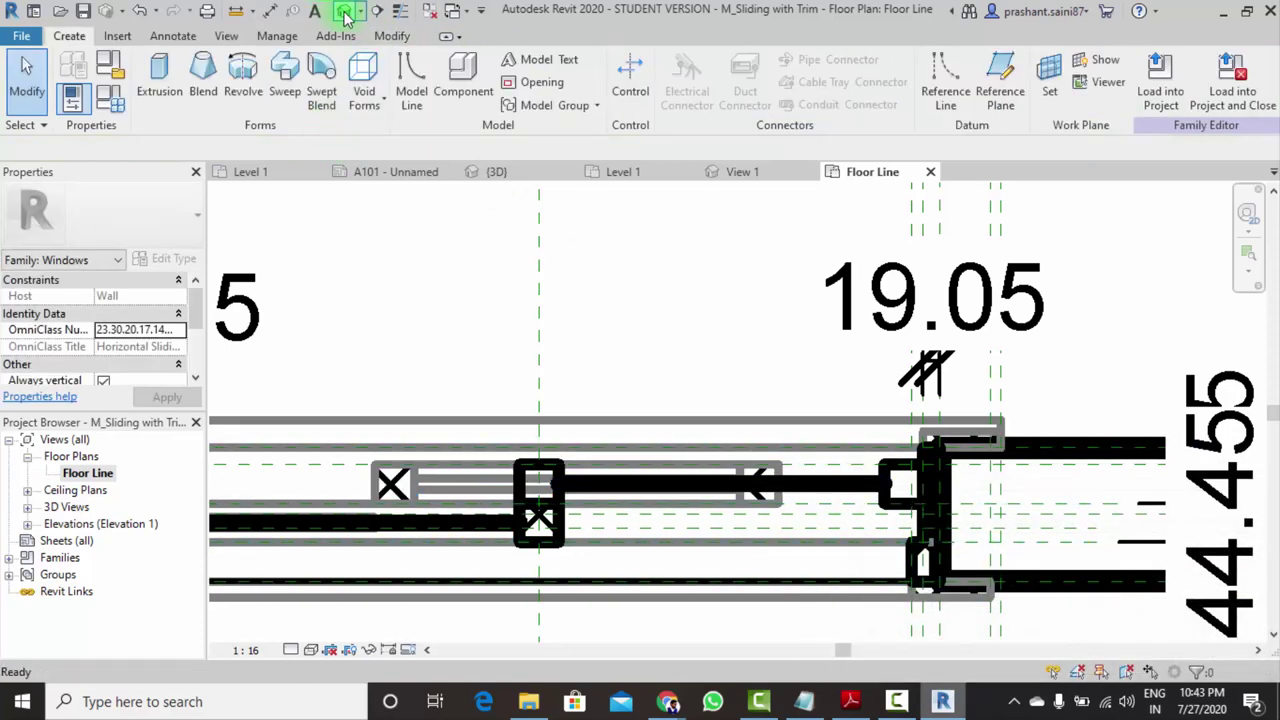
Show the family in the default 3D view with Realistic style, orbiting to an angled view
key("3")
key("d")
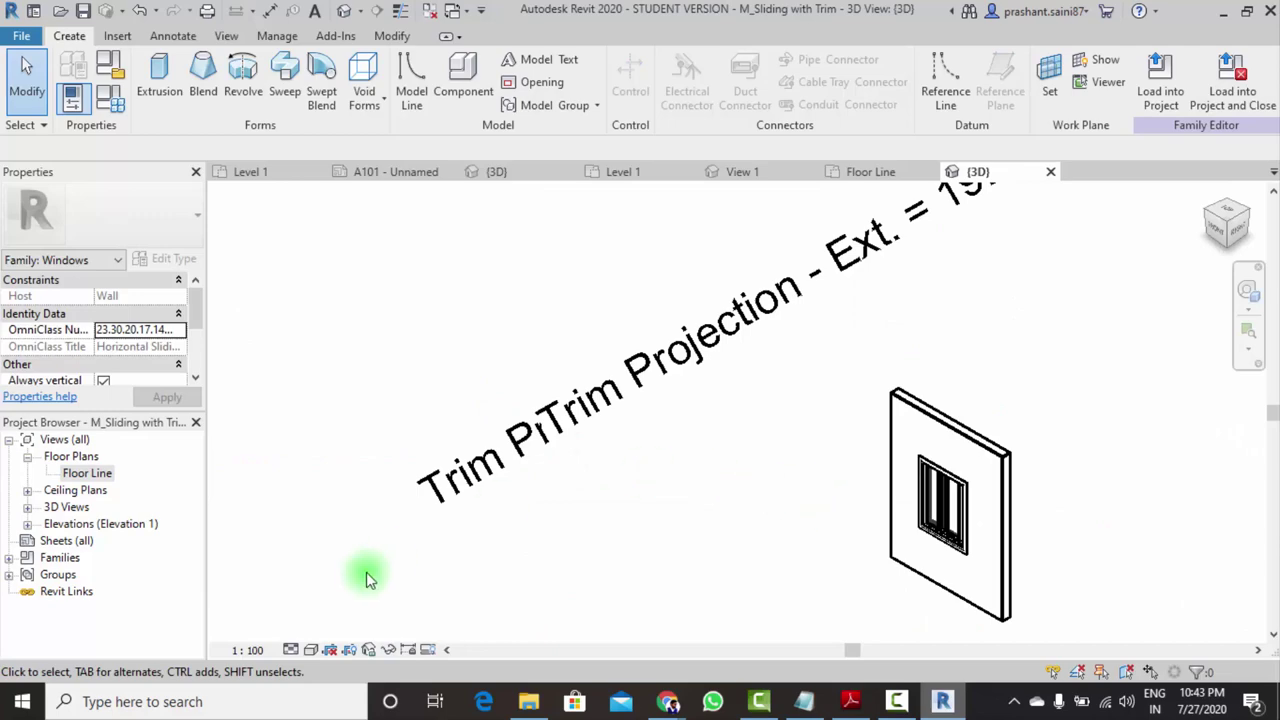
left_click(307, 652)
left_click(323, 608)
mouse_move(323, 608)
middle_mouse_down("shift")
mouse_move(680, 529)
mouse_move(547, 560)
middle_mouse_up("shift")
scroll(957, 505, "up", 5)
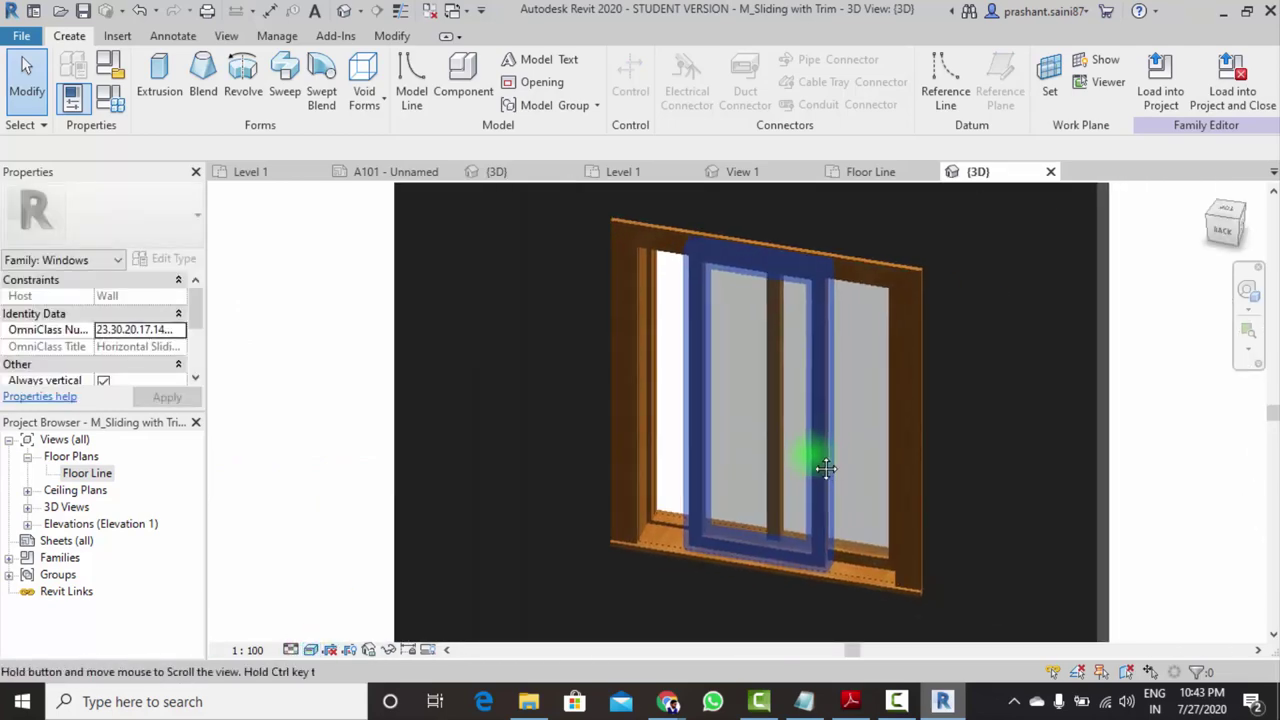
mouse_move(814, 449)
middle_mouse_down("shift")
mouse_move(760, 530)
mouse_move(771, 566)
mouse_move(691, 491)
mouse_move(700, 466)
middle_mouse_up("shift")
scroll(700, 466, "up", 3)
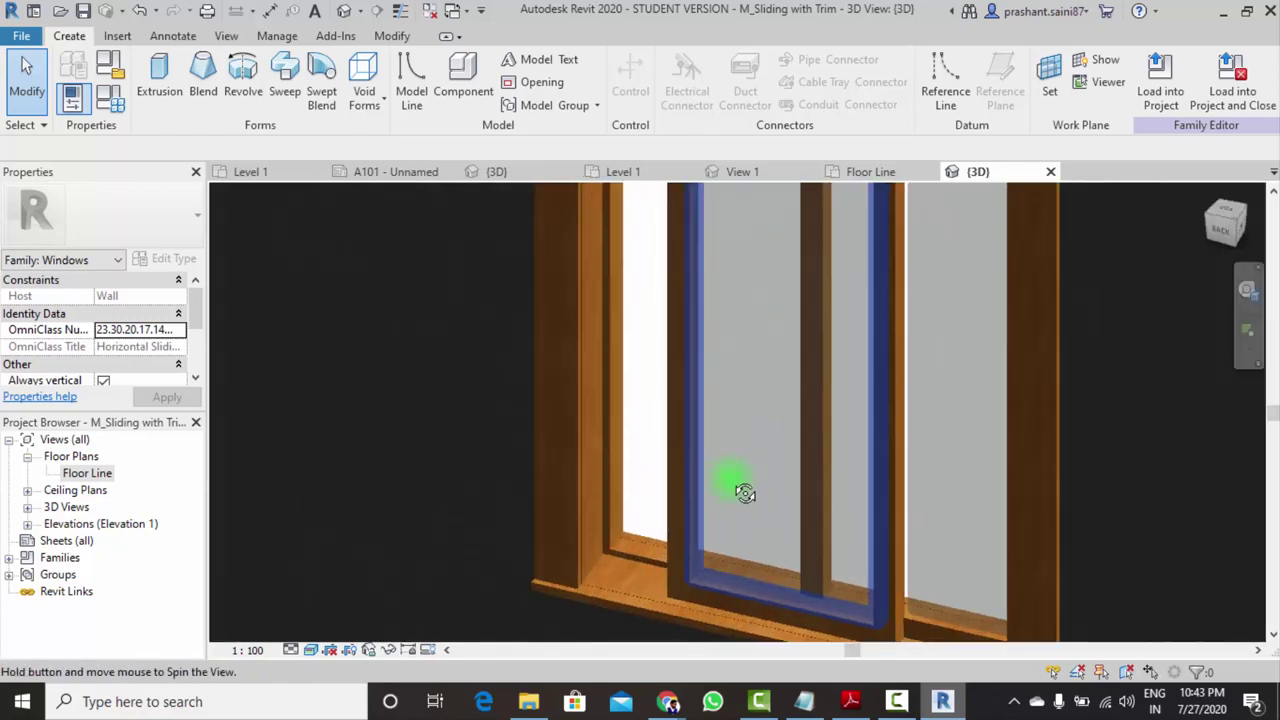
scroll(737, 486, "up", 2)
mouse_move(788, 525)
middle_mouse_down("shift")
mouse_move(800, 586)
mouse_move(894, 563)
mouse_move(826, 509)
mouse_move(646, 474)
mouse_move(714, 543)
mouse_move(640, 515)
mouse_move(651, 523)
mouse_move(737, 531)
mouse_move(686, 506)
mouse_move(616, 535)
mouse_move(686, 523)
mouse_move(1032, 205)
middle_mouse_up("shift")
Check the trim extrusion, then start Load into Project for the edited window family
left_click(626, 508)
left_click(505, 435)
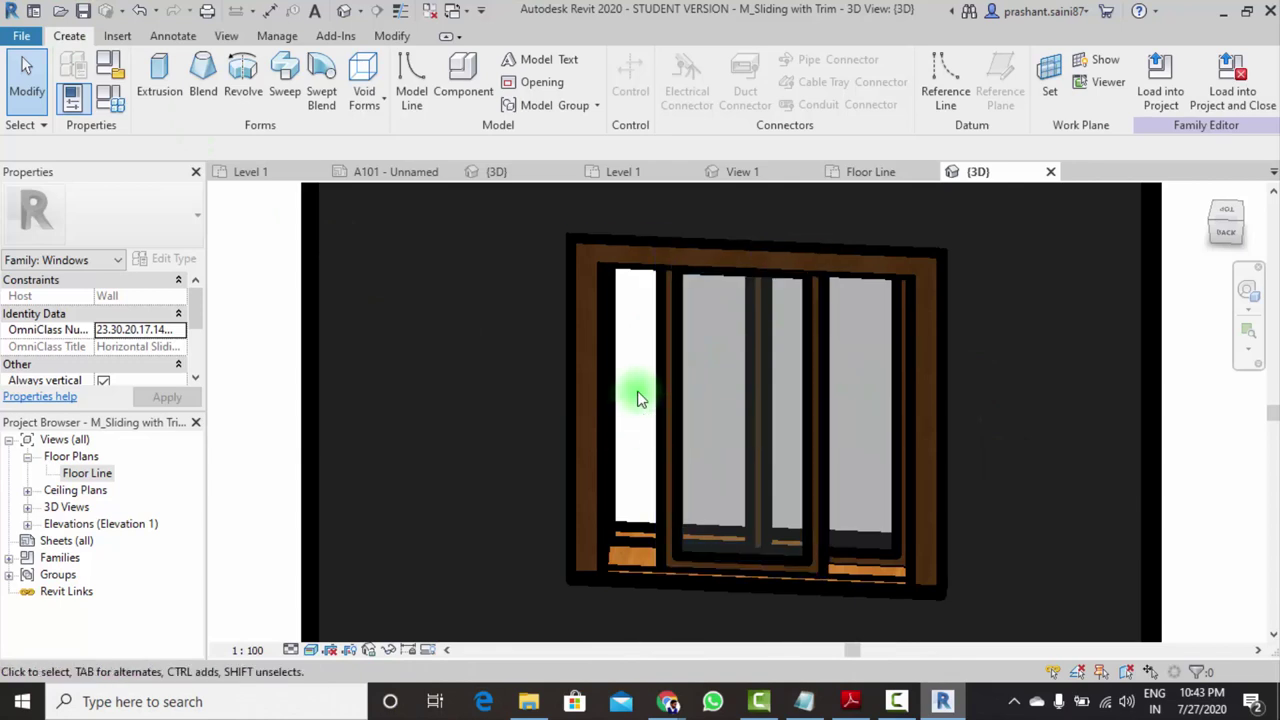
left_click(975, 220)
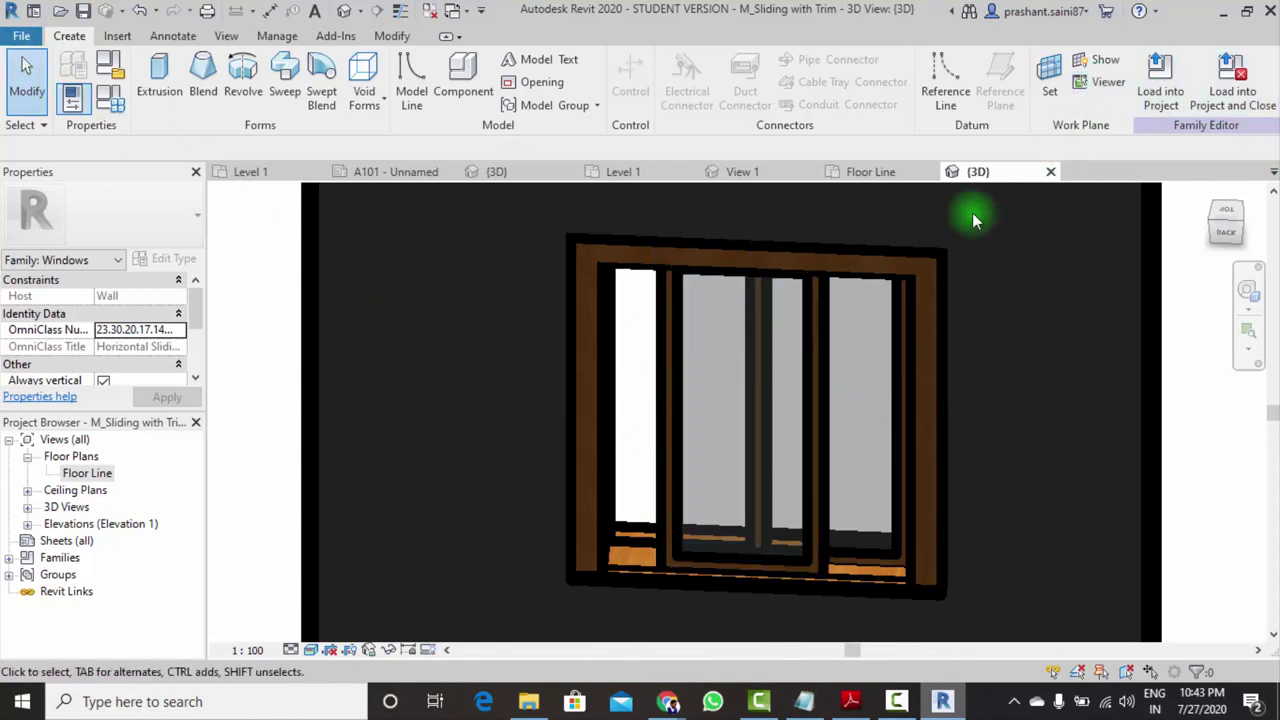
left_click(1178, 80)
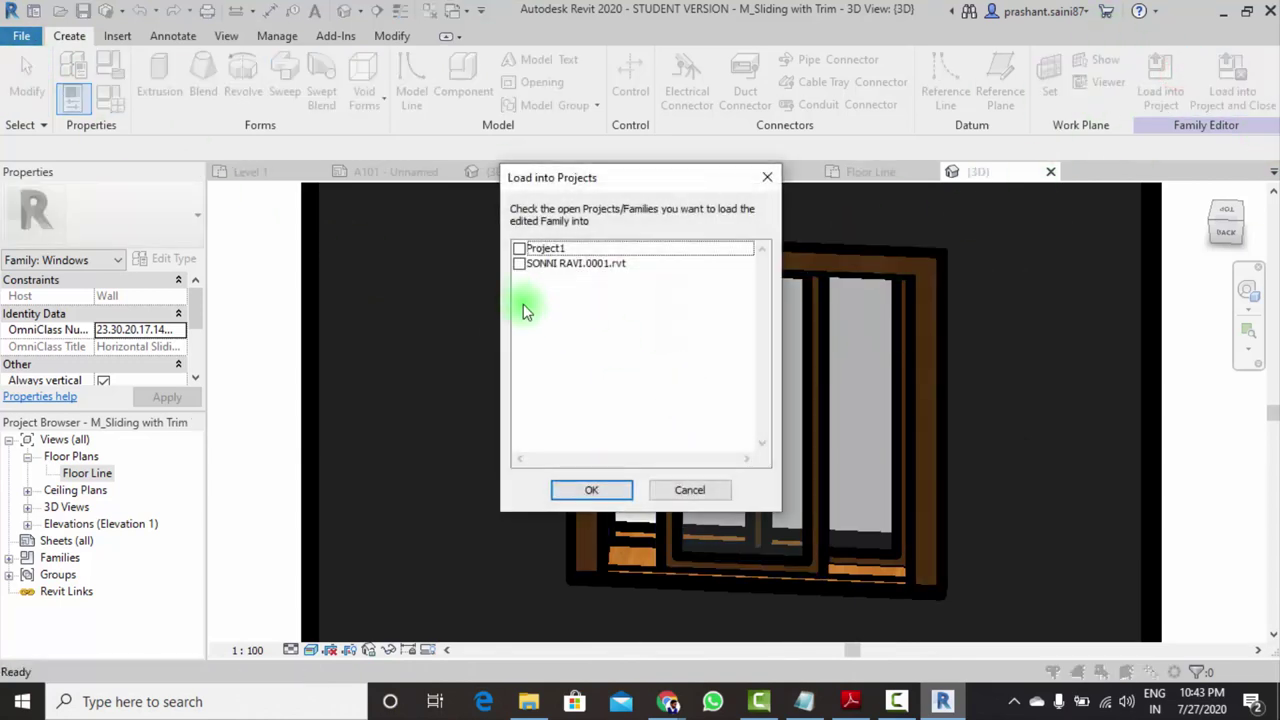
left_click(519, 265)
left_click(591, 489)
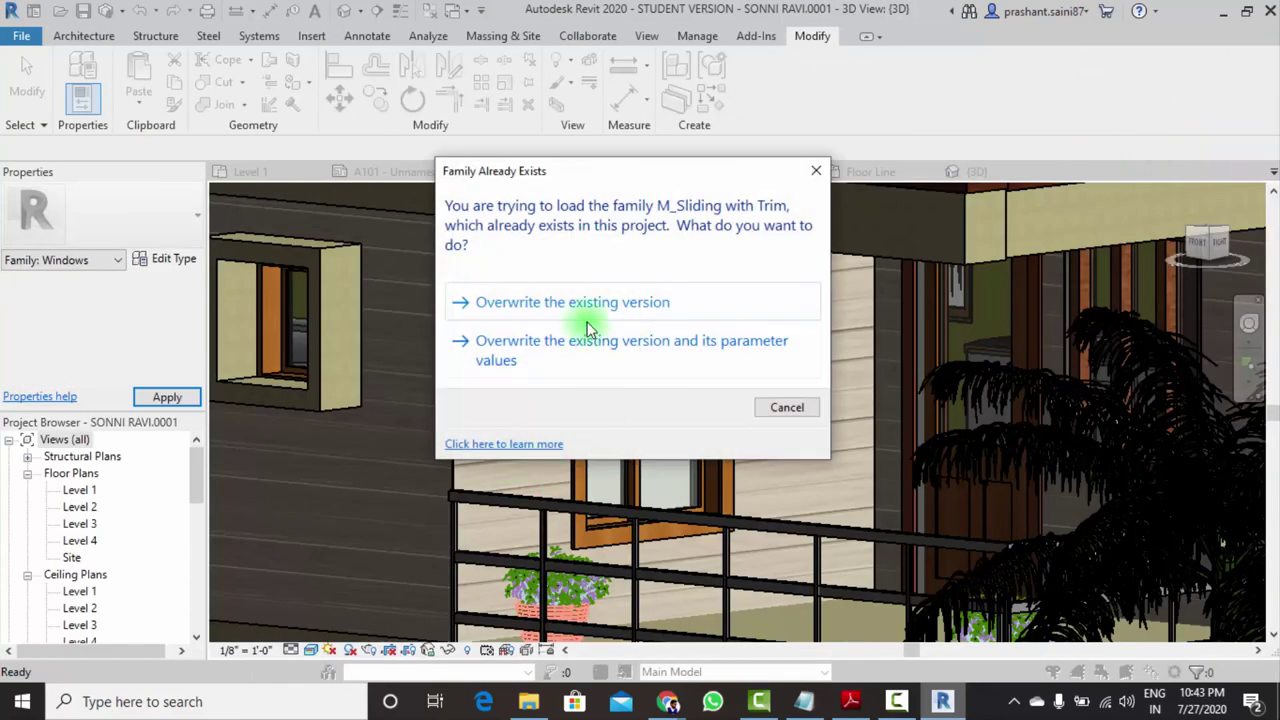
left_click(585, 300)
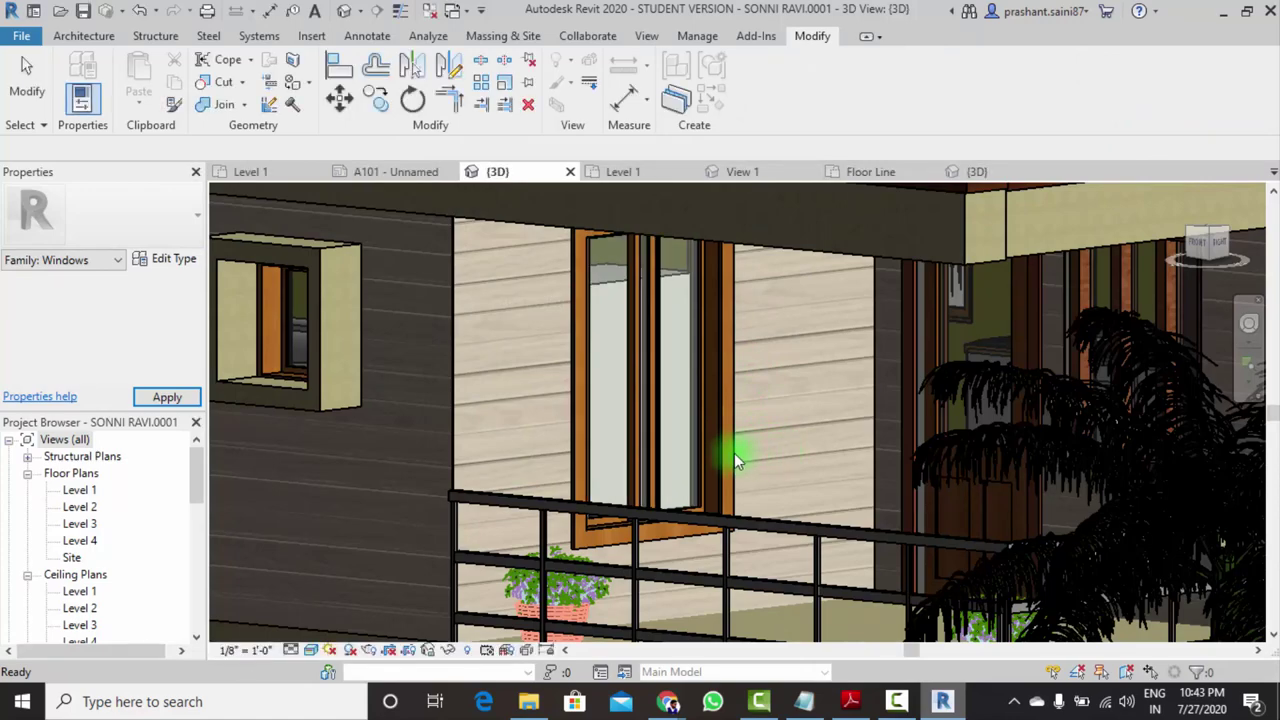
mouse_move(779, 463)
middle_mouse_down("shift")
mouse_move(663, 474)
mouse_move(703, 503)
mouse_move(786, 491)
mouse_move(674, 497)
mouse_move(686, 480)
mouse_move(752, 530)
middle_mouse_up("shift")
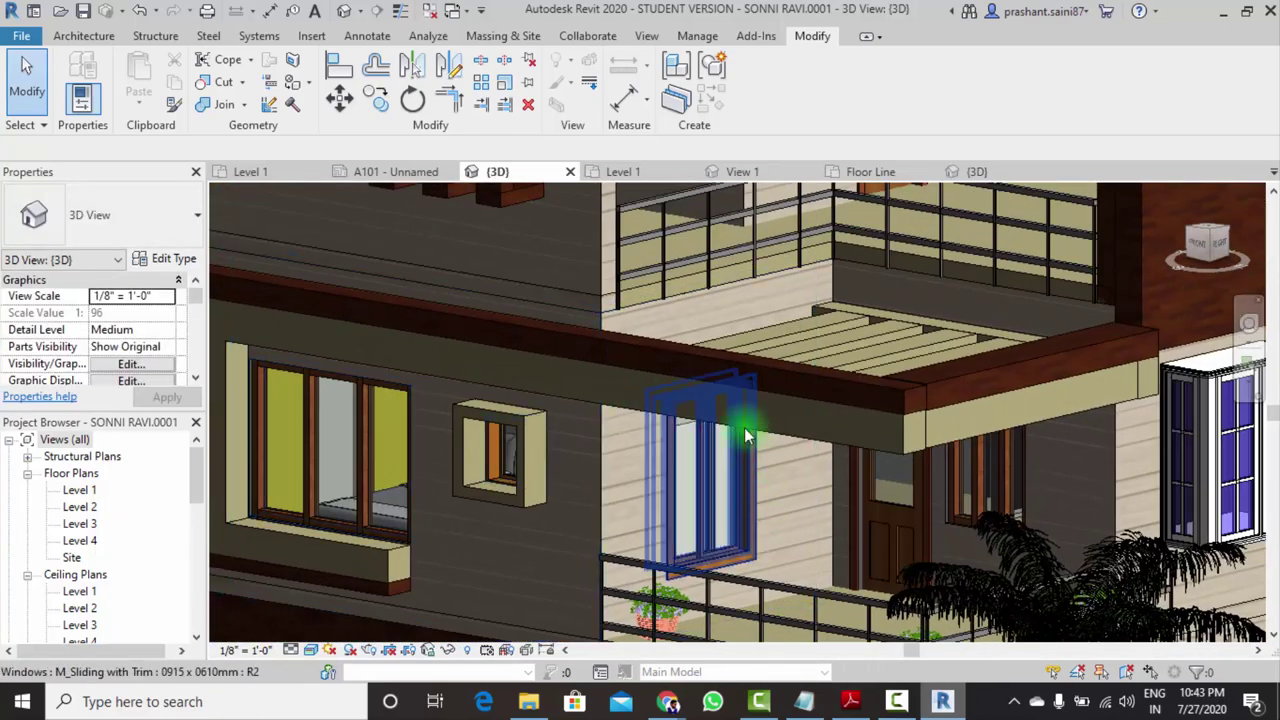
scroll(679, 459, "down", 2)
mouse_move(686, 500)
middle_mouse_down("shift")
mouse_move(709, 514)
mouse_move(694, 523)
mouse_move(686, 500)
mouse_move(766, 570)
mouse_move(734, 531)
mouse_move(749, 543)
mouse_move(690, 518)
mouse_move(663, 600)
mouse_move(650, 557)
middle_mouse_up("shift")
scroll(766, 570, "down", 2)
scroll(690, 519, "up", 2)
scroll(650, 557, "up", 2)
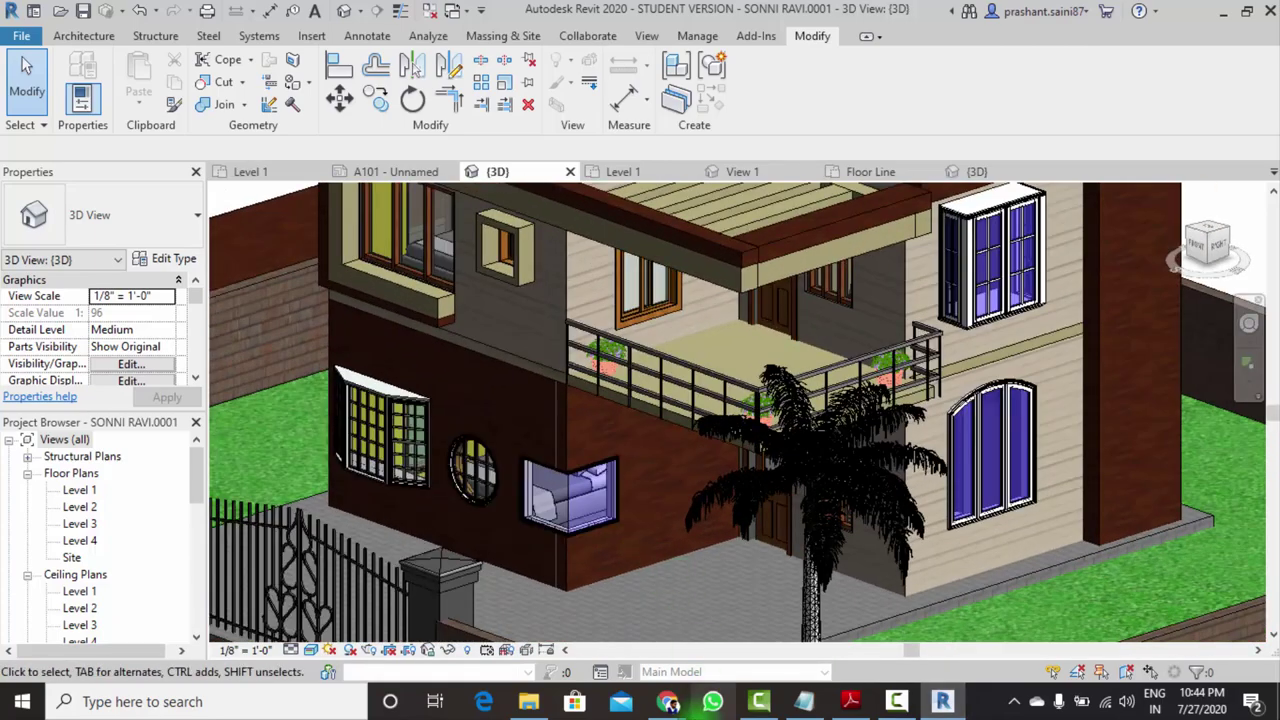
scroll(693, 478, "down", 5)
scroll(650, 488, "up", 3)
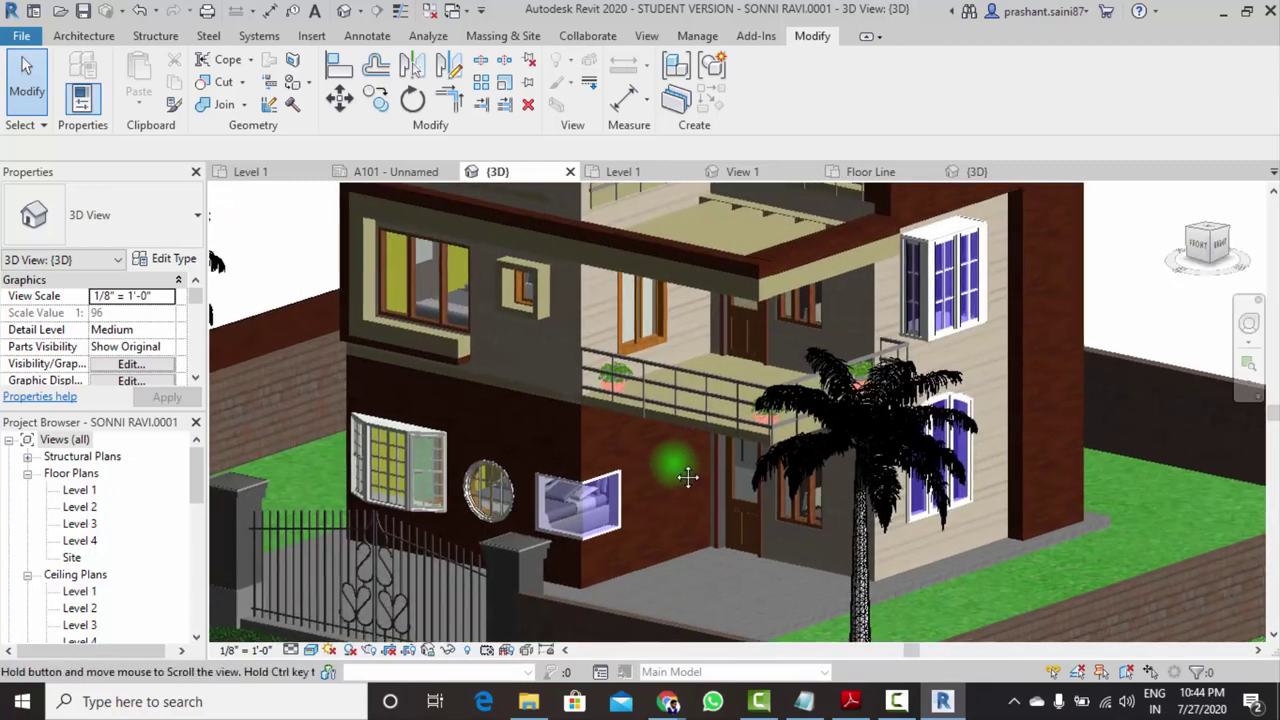
scroll(630, 492, "up", 2)
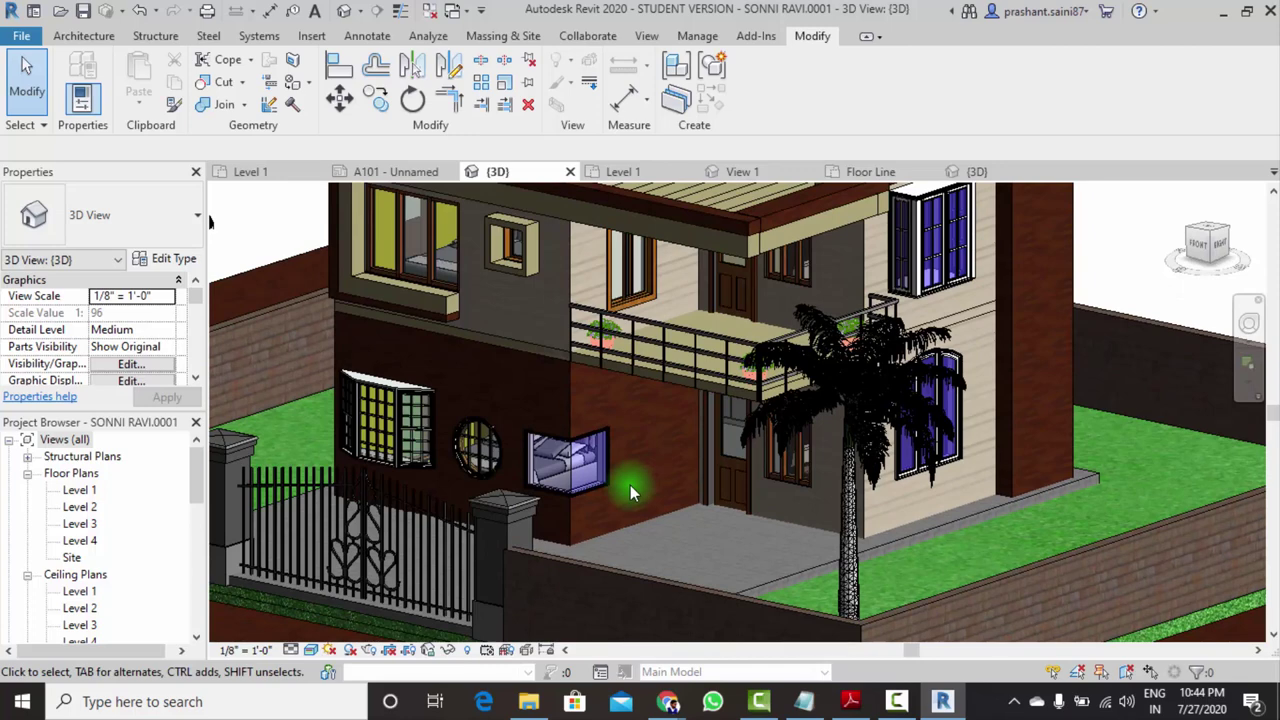
Subscribe to the Pts CAD Expert channel with notifications set to All
key("alt+Tab")
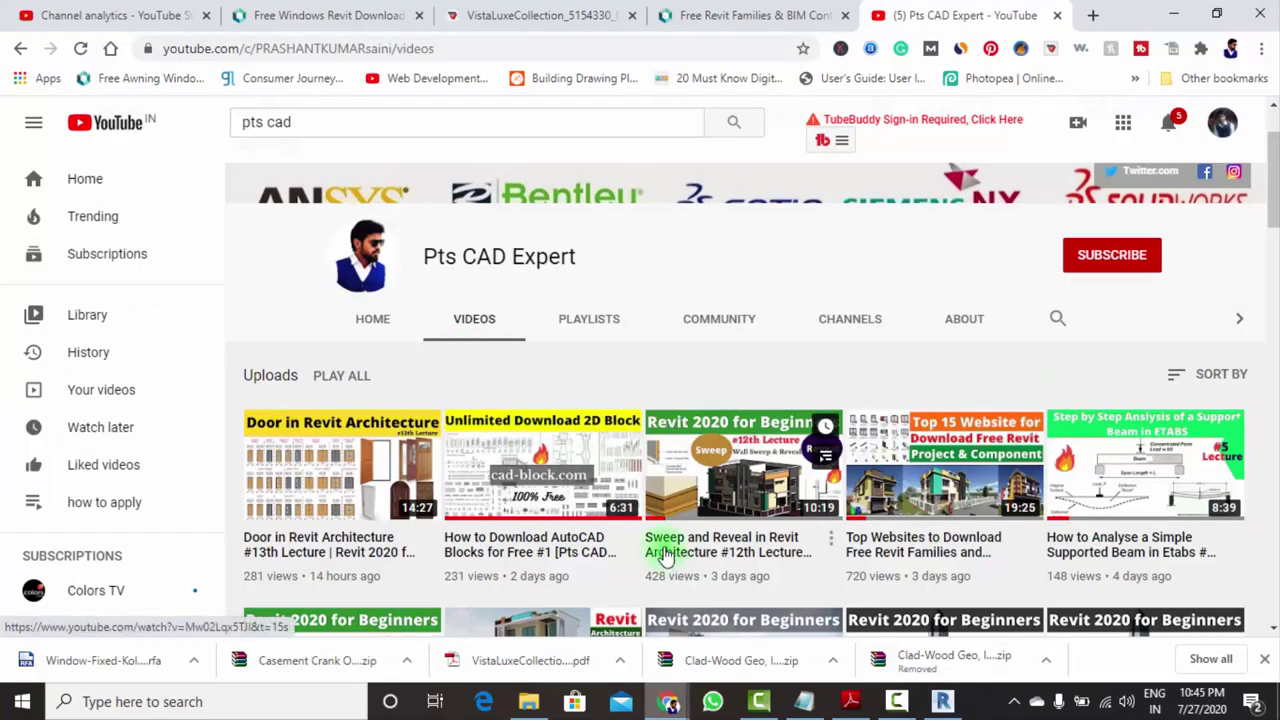
scroll(748, 532, "down", 5)
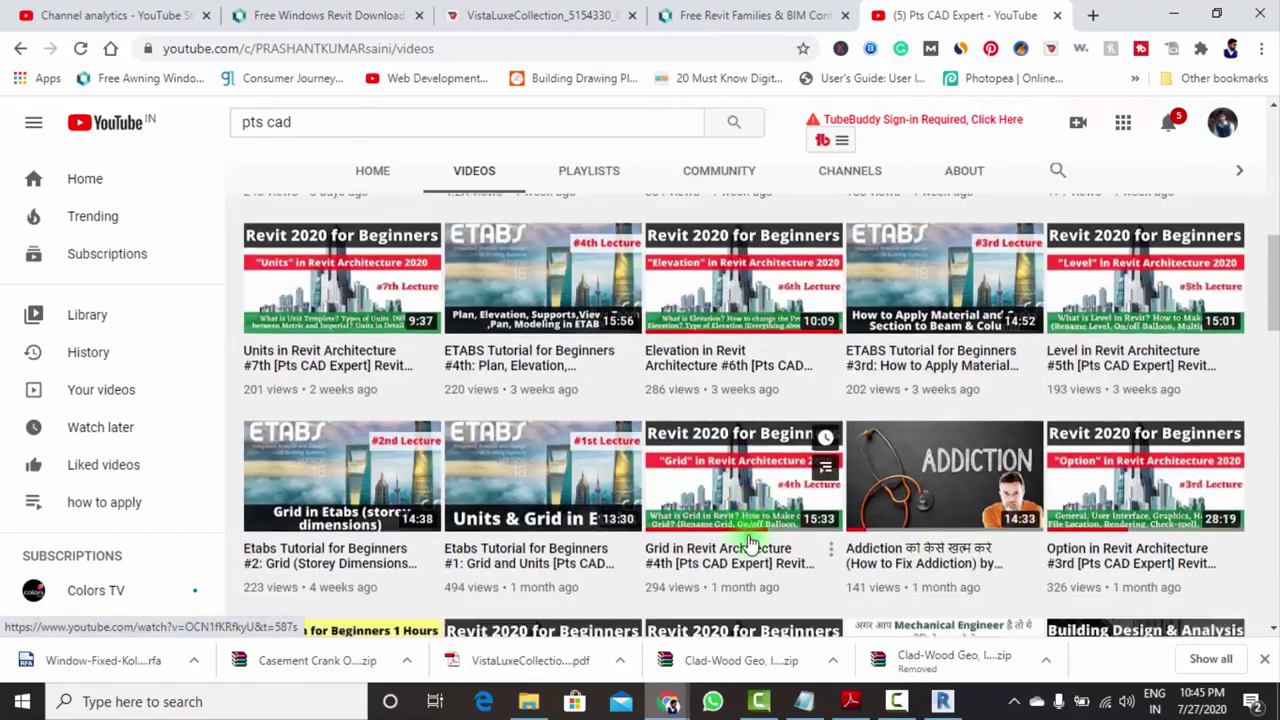
scroll(748, 540, "up", 2)
scroll(750, 570, "up", 4)
scroll(755, 580, "up", 1)
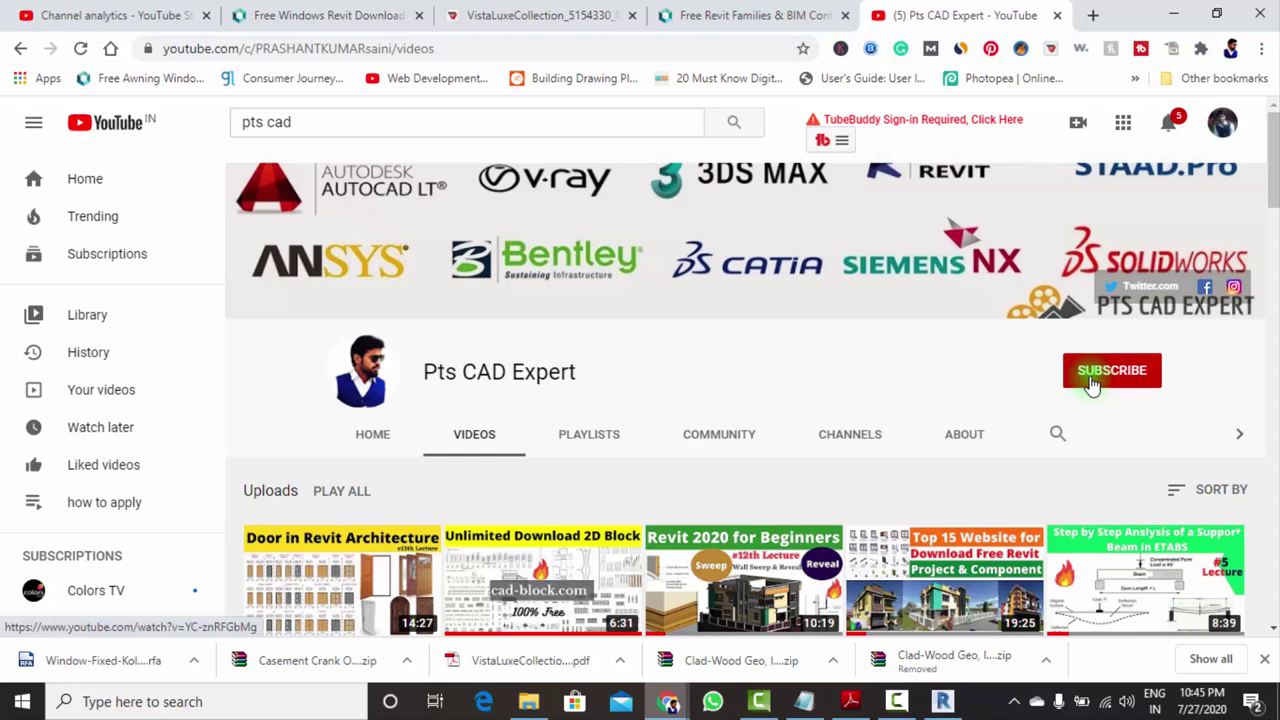
left_click(1092, 383)
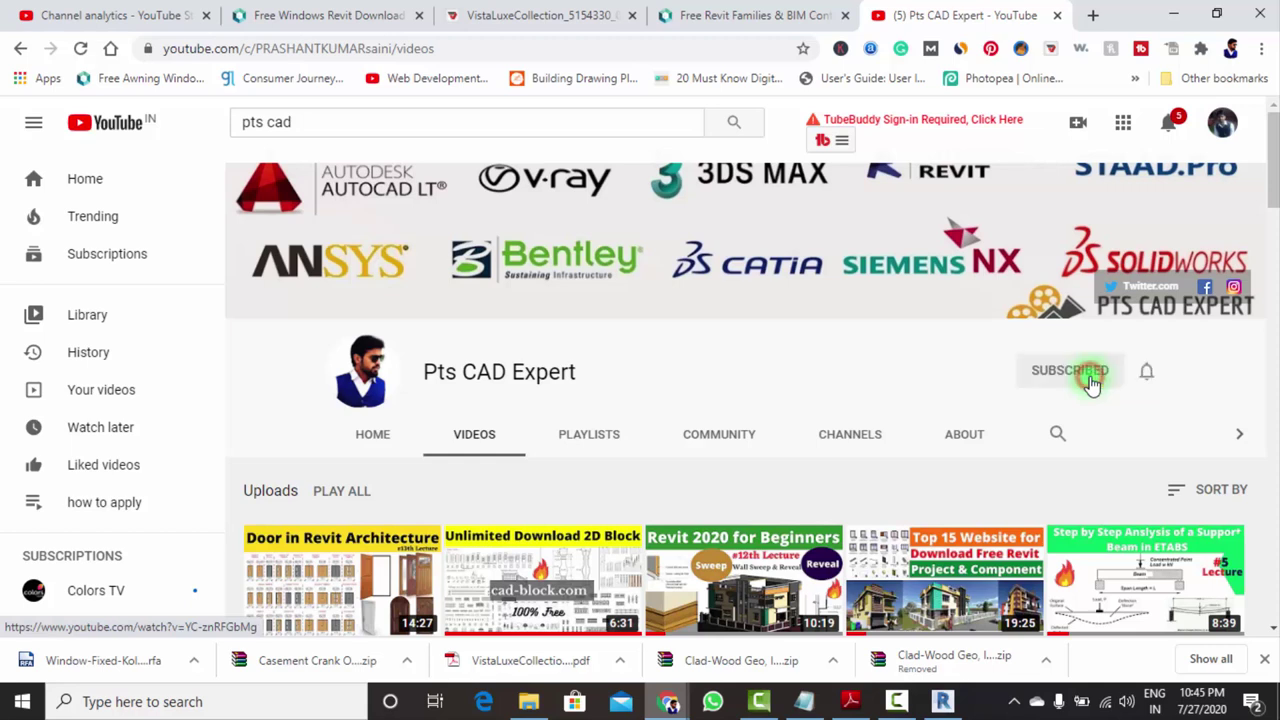
left_click(1145, 372)
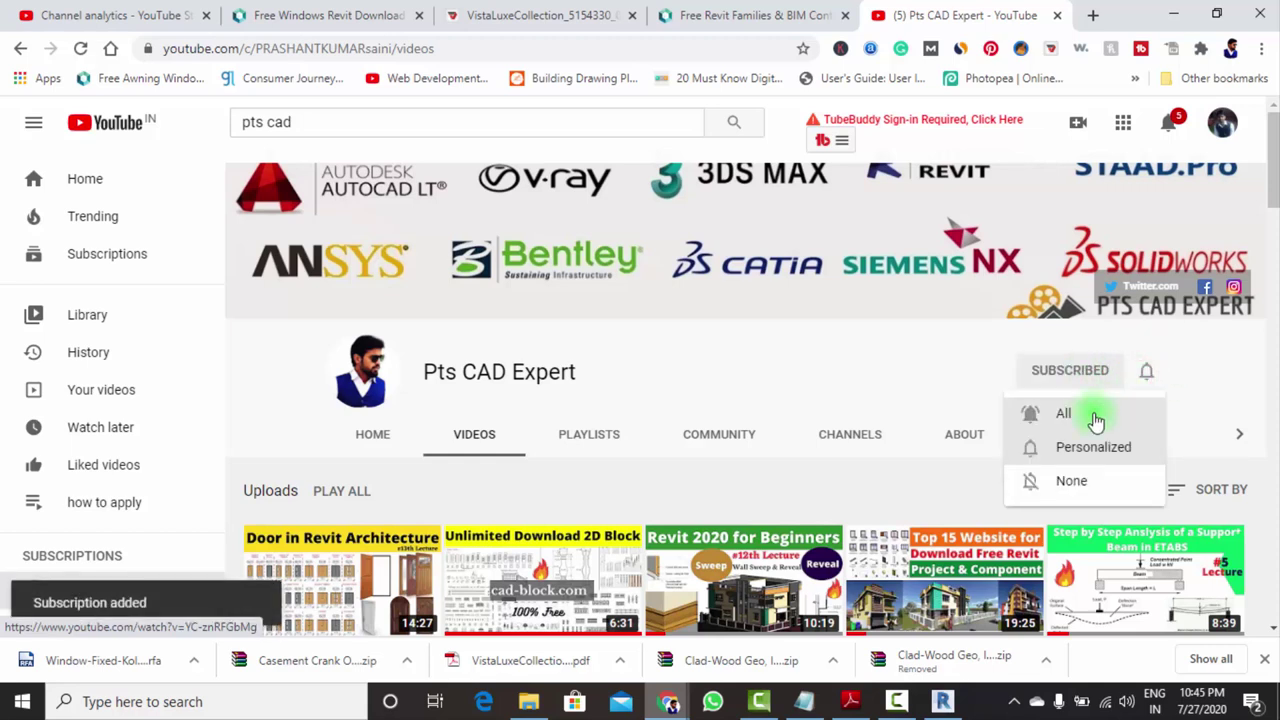
left_click(1095, 415)
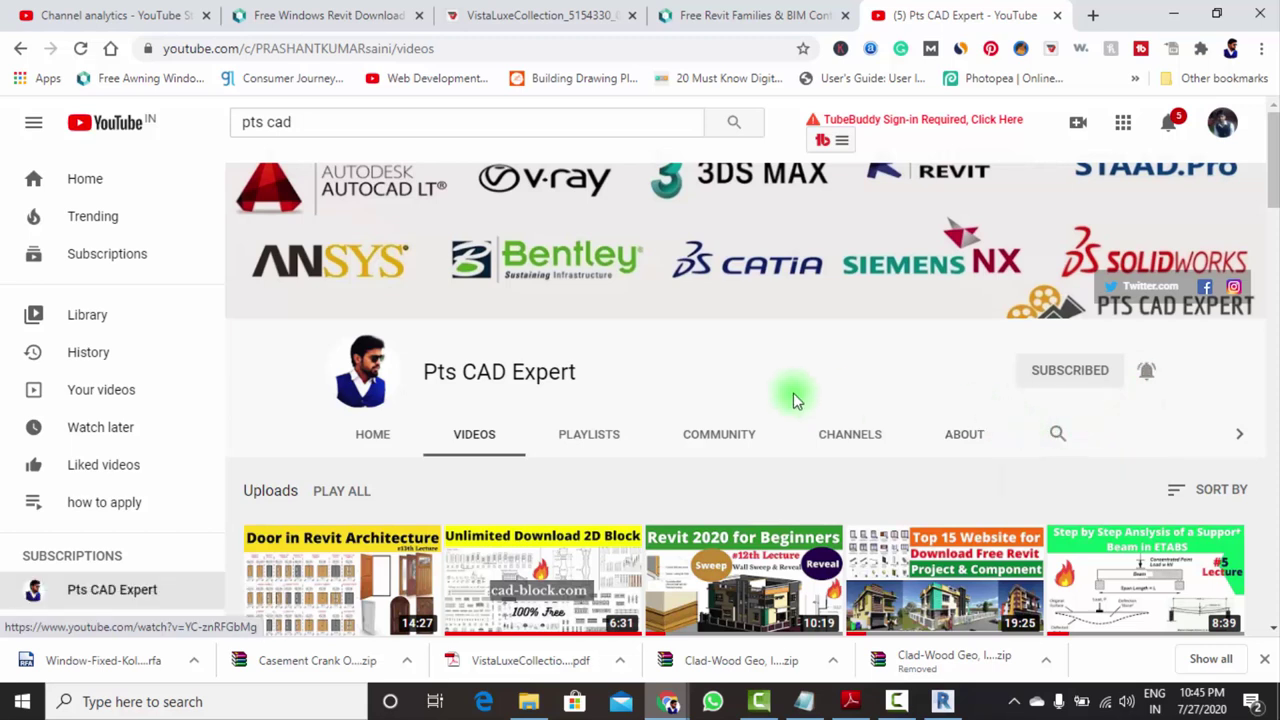